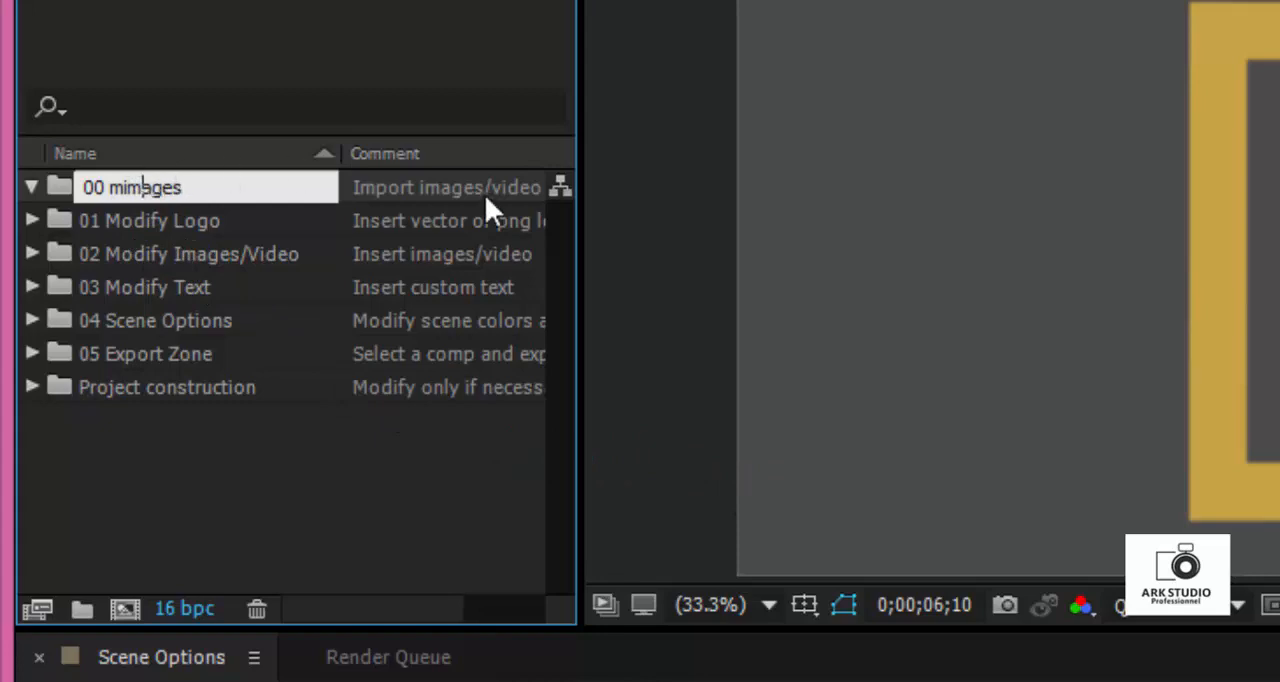
- Finish renaming the first project folder to "00 images" and select it
{"action": "key", "text": "BackSpace"}
{"action": "key", "text": "BackSpace"}
{"action": "key", "text": "BackSpace"}
{"action": "key", "text": "BackSpace"}
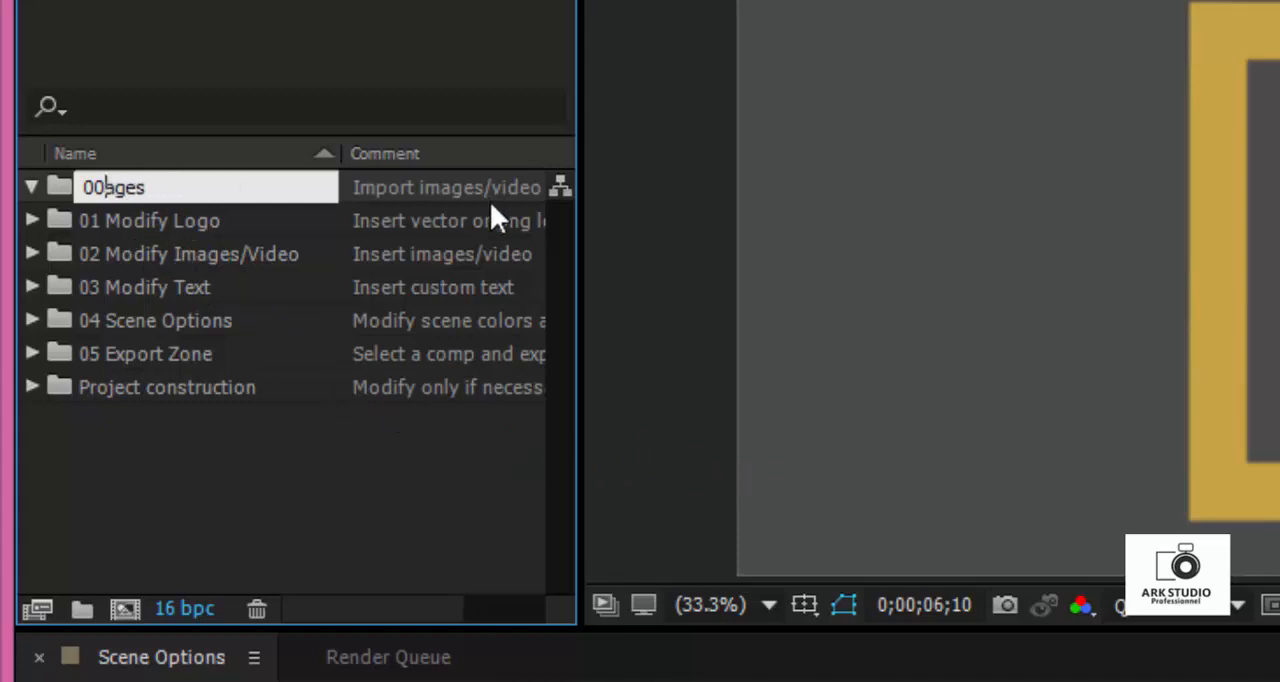
{"action": "type", "text": "im"}
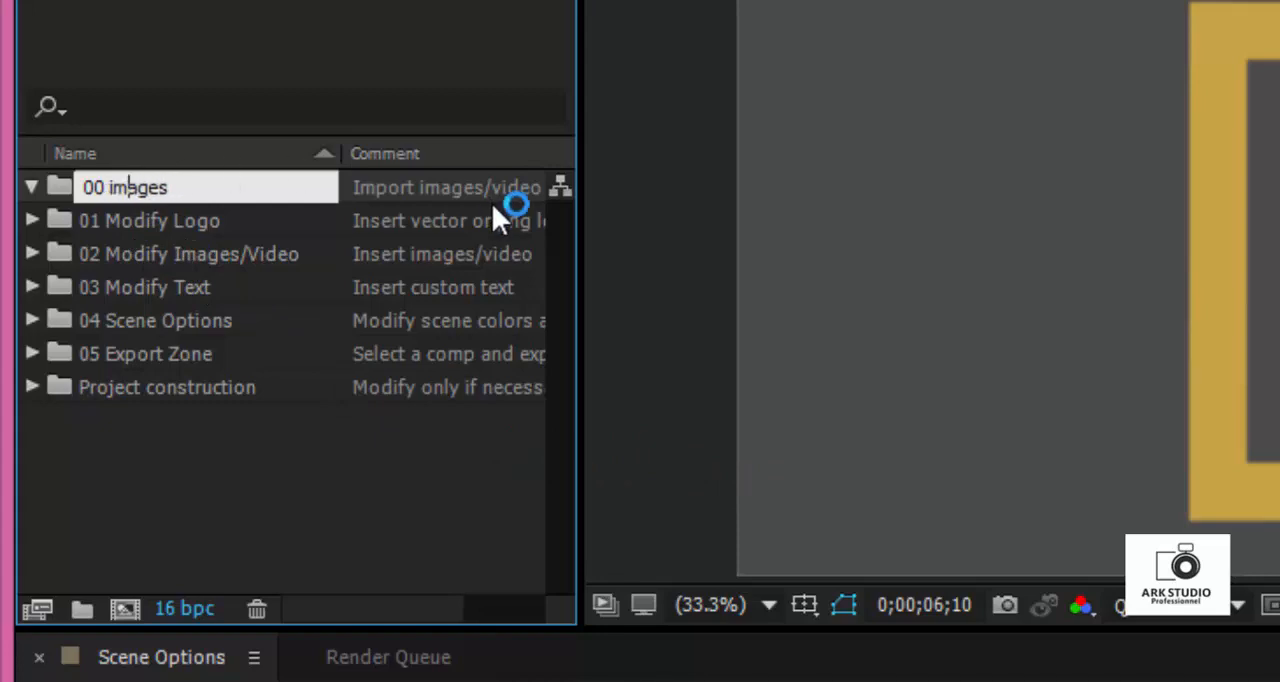
{"action": "left_click", "coordinate": [249, 224]}
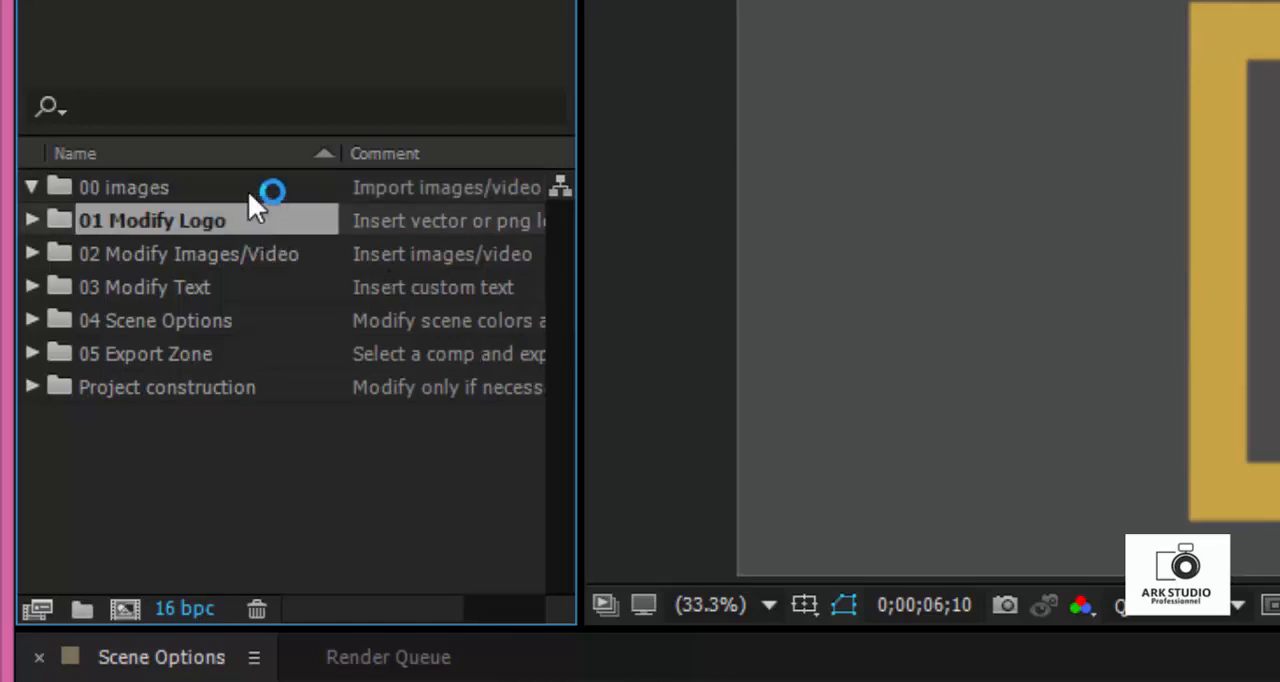
{"action": "left_click", "coordinate": [250, 192]}
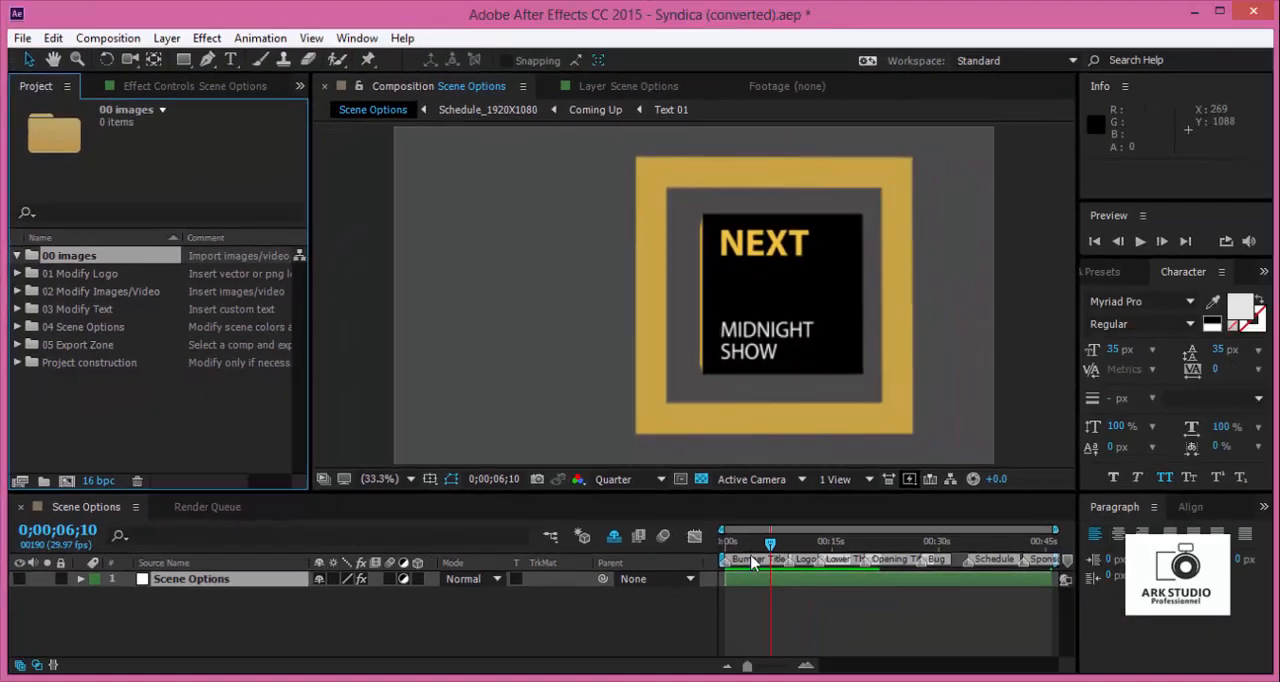
- Move the playhead to 0;00;04;07 in the Scene Options composition
{"action": "mouse_move", "coordinate": [1089, 658]}
{"action": "left_mouse_down"}
{"action": "mouse_move", "coordinate": [1075, 658]}
{"action": "mouse_move", "coordinate": [1086, 658]}
{"action": "left_mouse_up"}
{"action": "left_click_drag", "start_coordinate": [754, 553], "coordinate": [757, 550]}
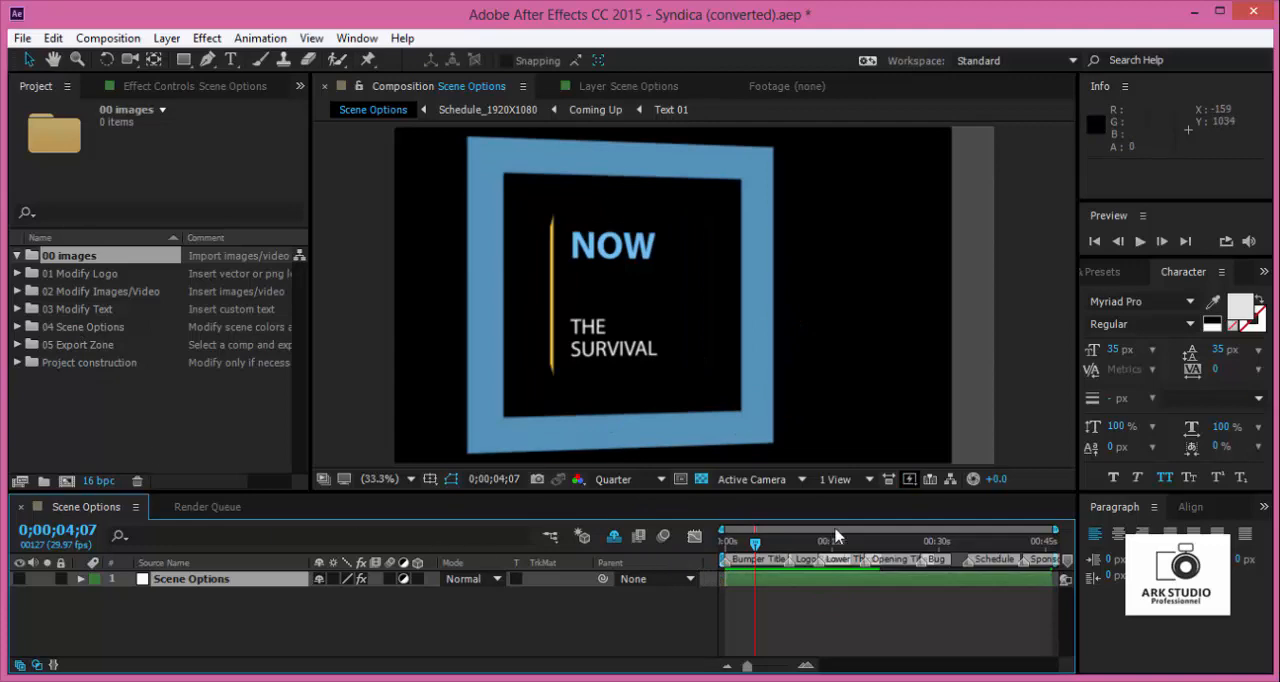
{"action": "left_click", "coordinate": [846, 606]}
{"action": "left_click", "coordinate": [836, 578]}
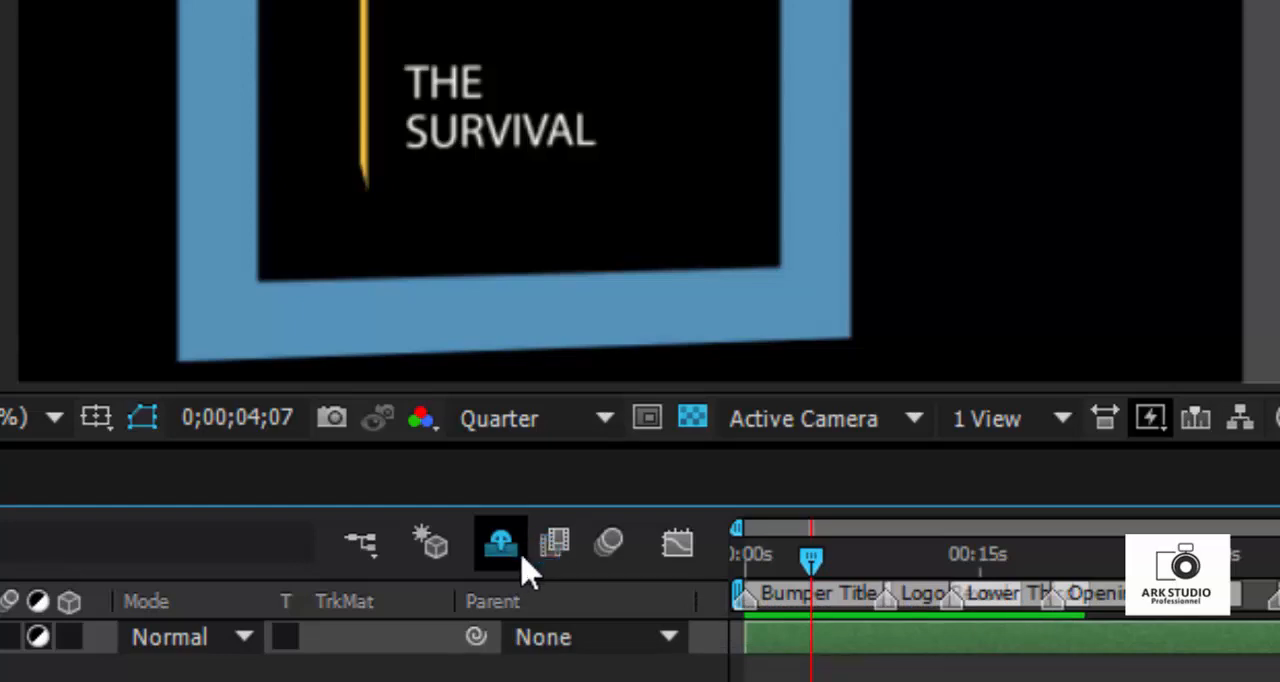
- Reveal the shy layers in the Scene Options composition, look through them, and hide them again
{"action": "left_click", "coordinate": [519, 558]}
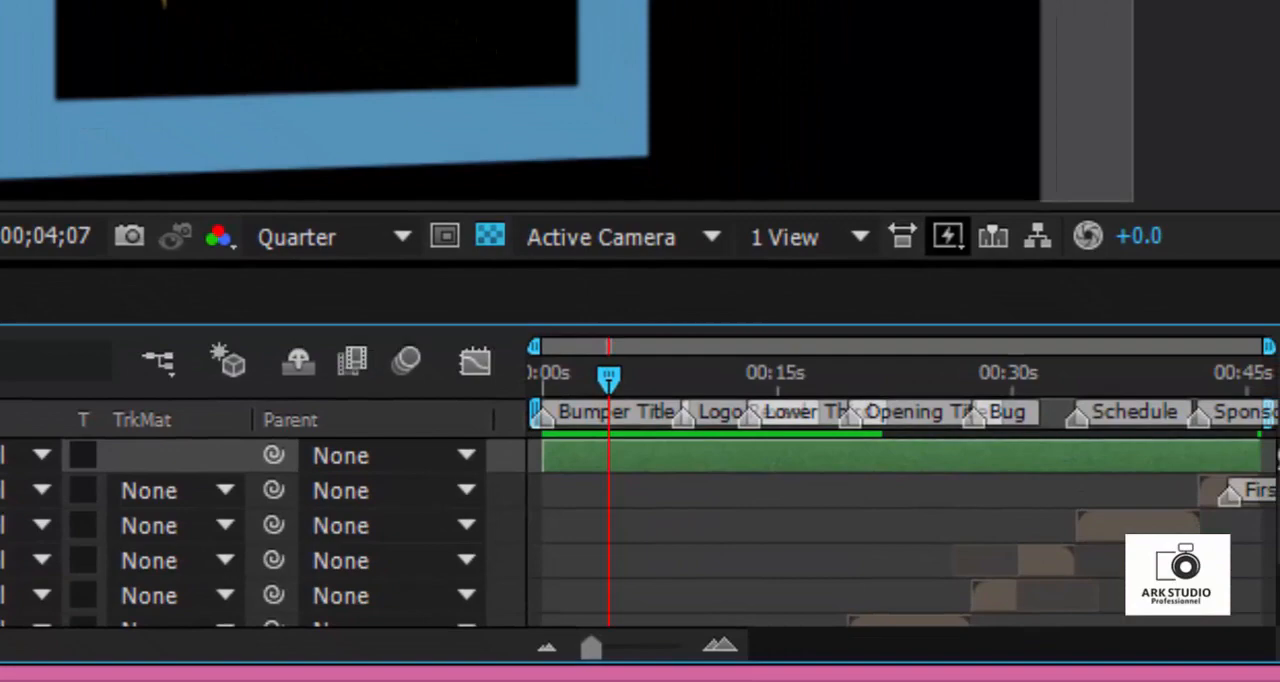
{"action": "scroll", "coordinate": [900, 532], "scroll_direction": "down", "scroll_amount": 3}
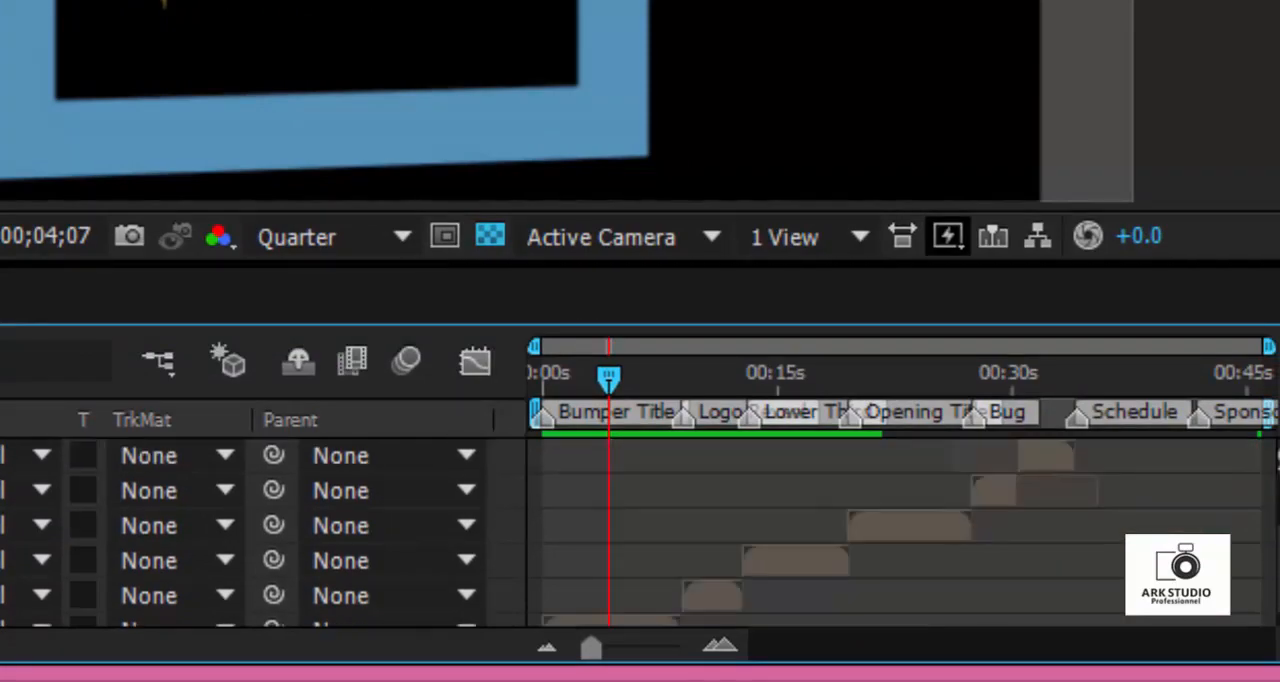
{"action": "left_click", "coordinate": [298, 362]}
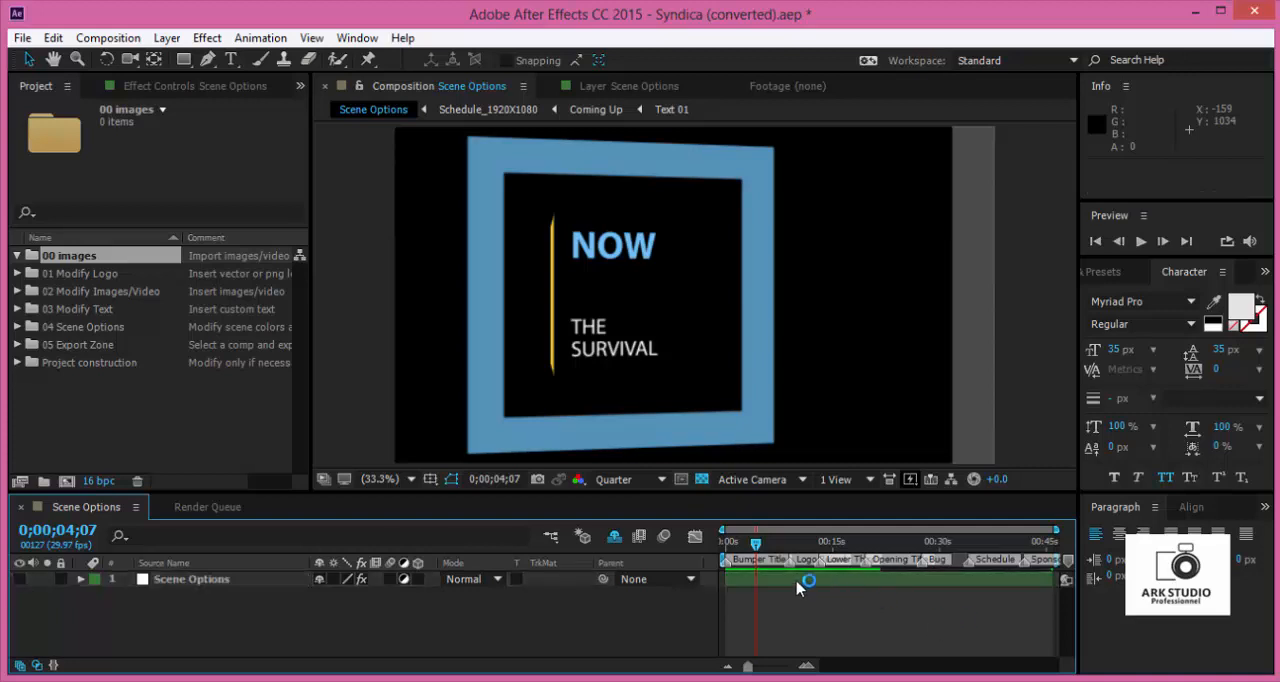
- Select the Scene Options layer and show its effect controls
{"action": "left_click", "coordinate": [797, 583]}
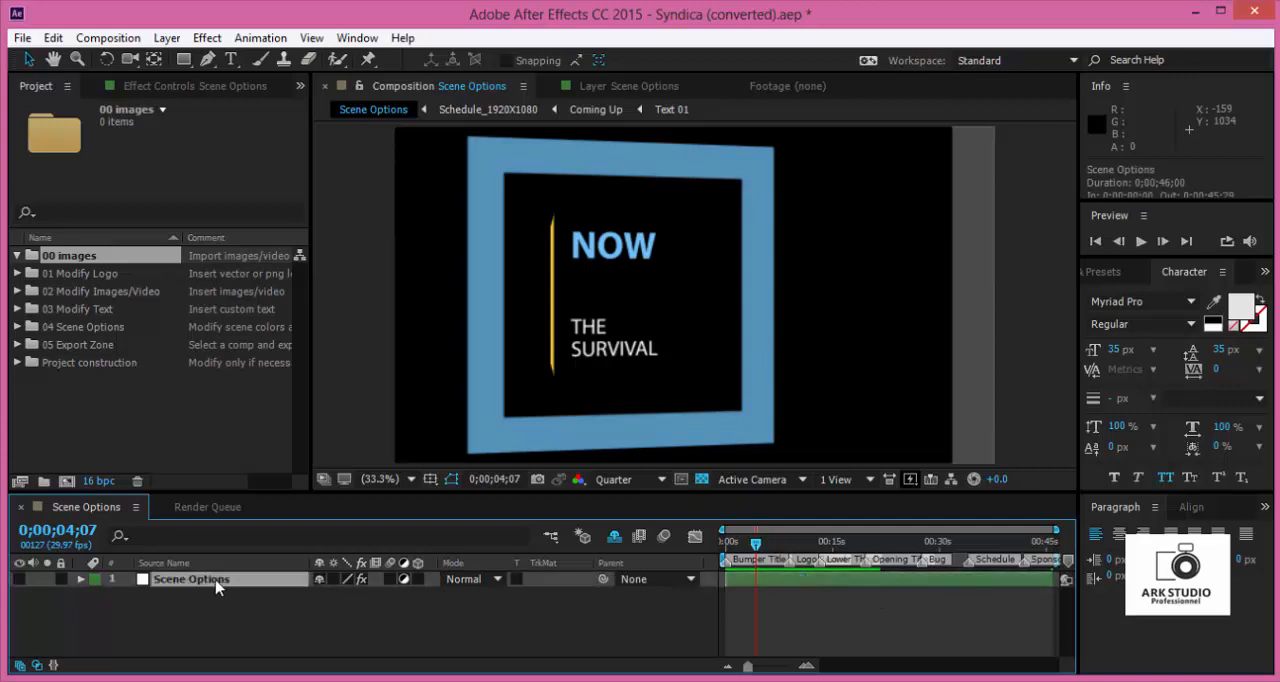
{"action": "key", "text": "Return"}
{"action": "key", "text": "ctrl+z"}
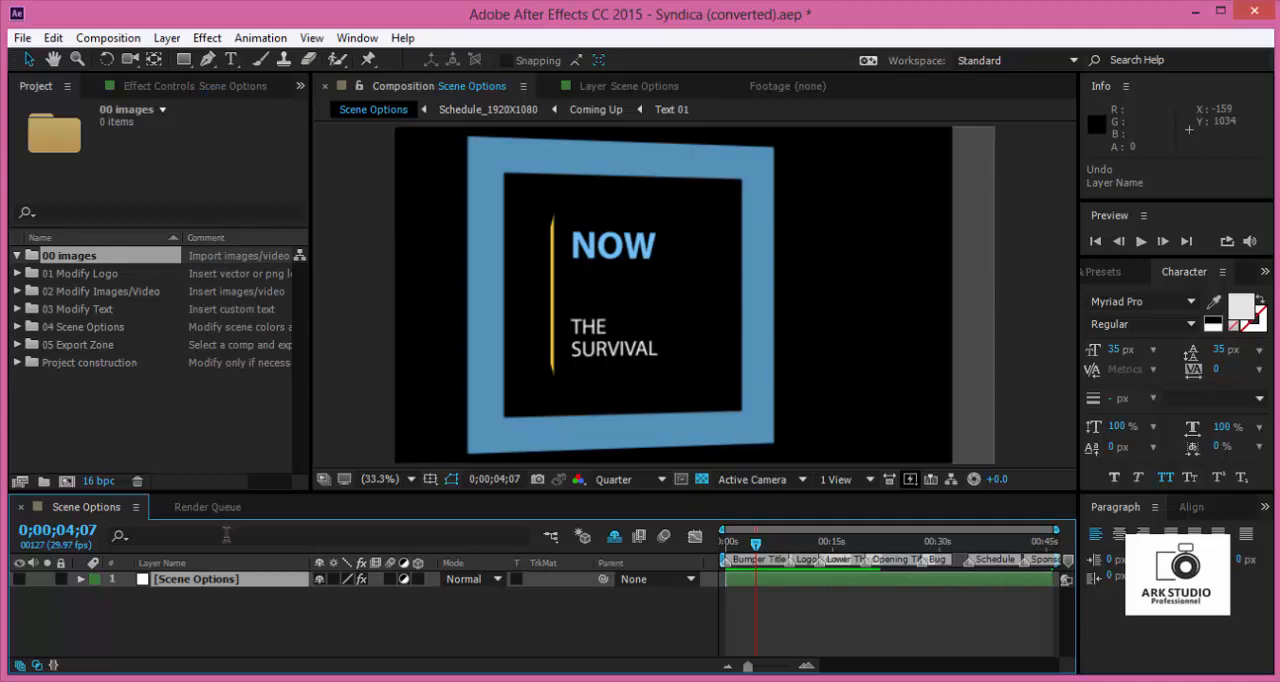
{"action": "left_click", "coordinate": [247, 96]}
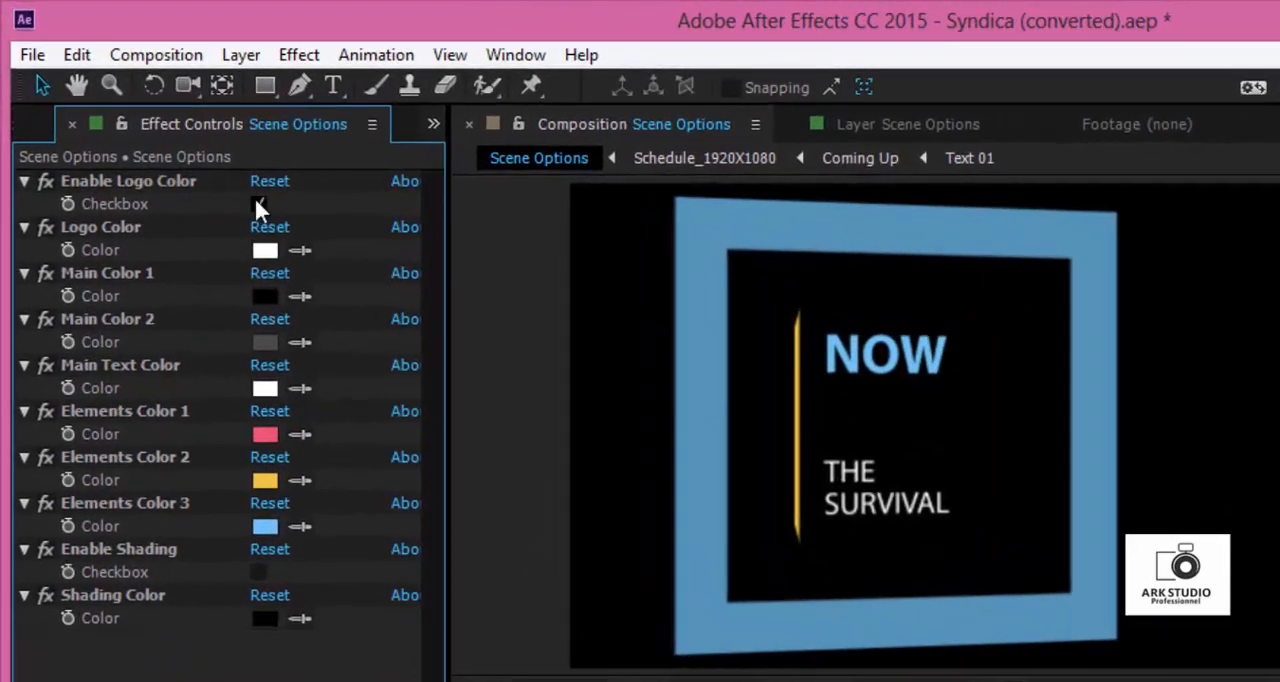
- Set Elements Color 3 of the Scene Options layer to bright green, 1EFF00
{"action": "left_click", "coordinate": [265, 526]}
{"action": "left_click", "coordinate": [419, 304]}
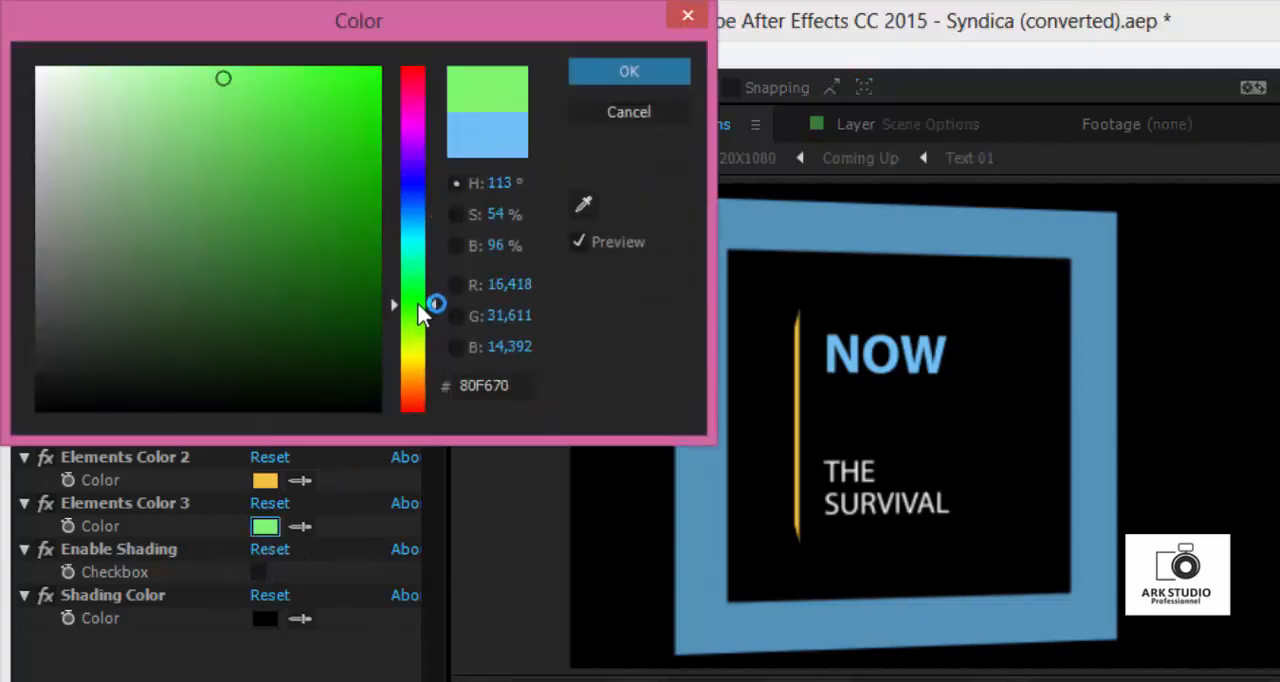
{"action": "left_click_drag", "start_coordinate": [323, 166], "coordinate": [425, 20]}
{"action": "left_click", "coordinate": [588, 73]}
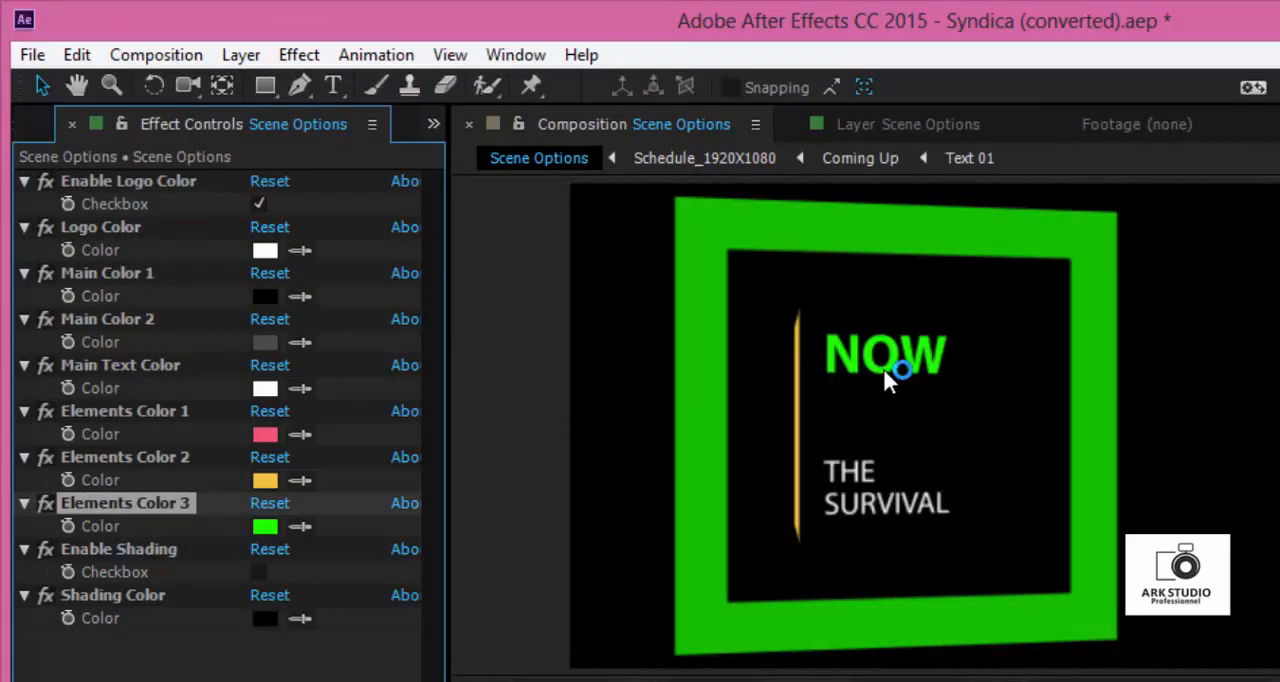
- Change Elements Color 3 to pink, FF2D81
{"action": "left_click", "coordinate": [277, 528]}
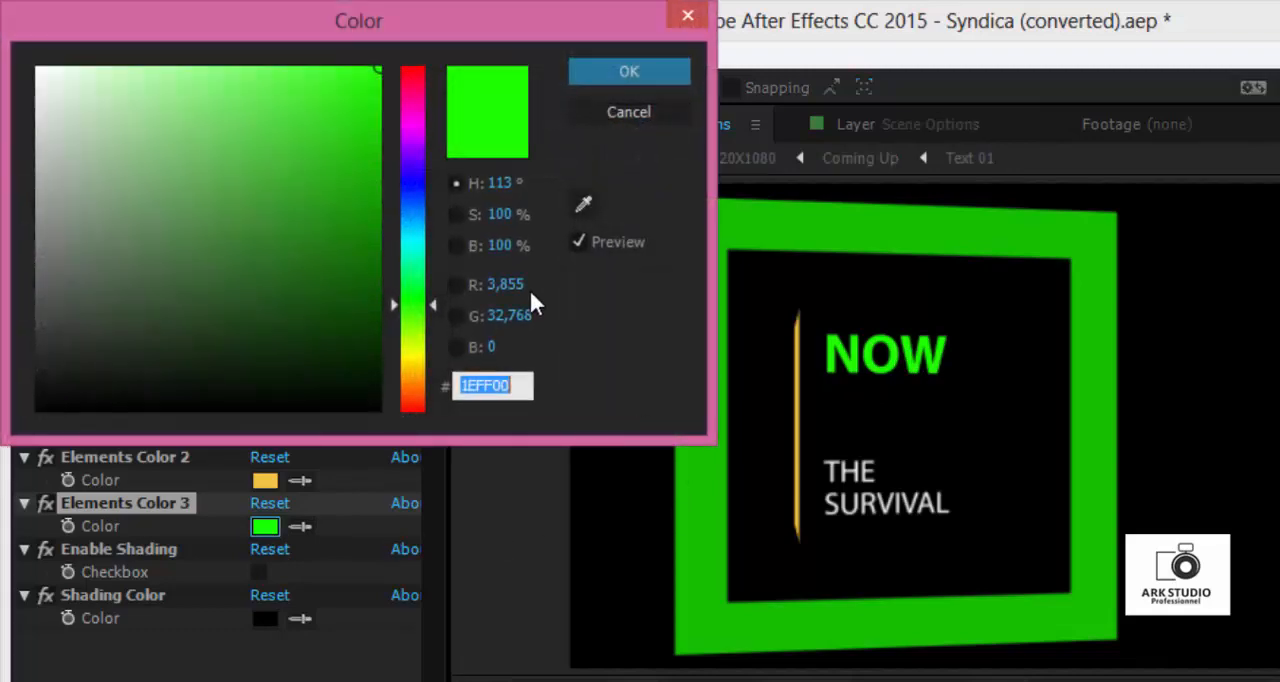
{"action": "left_click_drag", "start_coordinate": [414, 108], "coordinate": [414, 89]}
{"action": "left_click", "coordinate": [320, 67]}
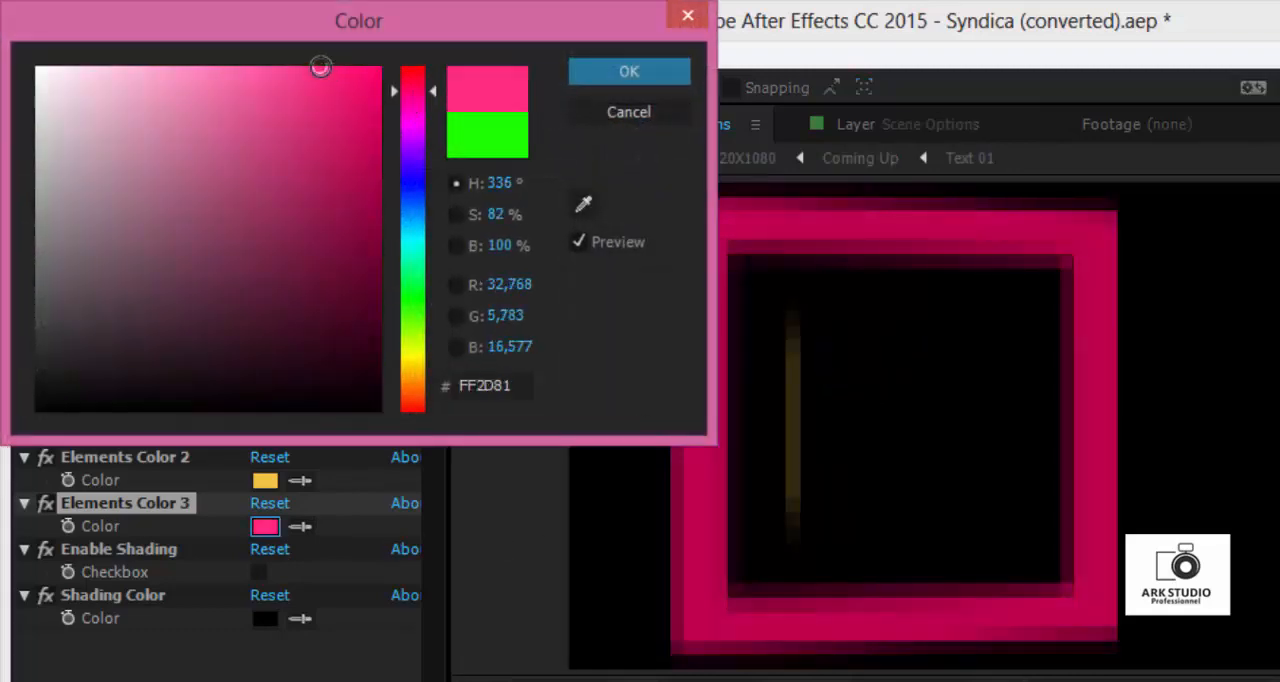
{"action": "left_click", "coordinate": [612, 82]}
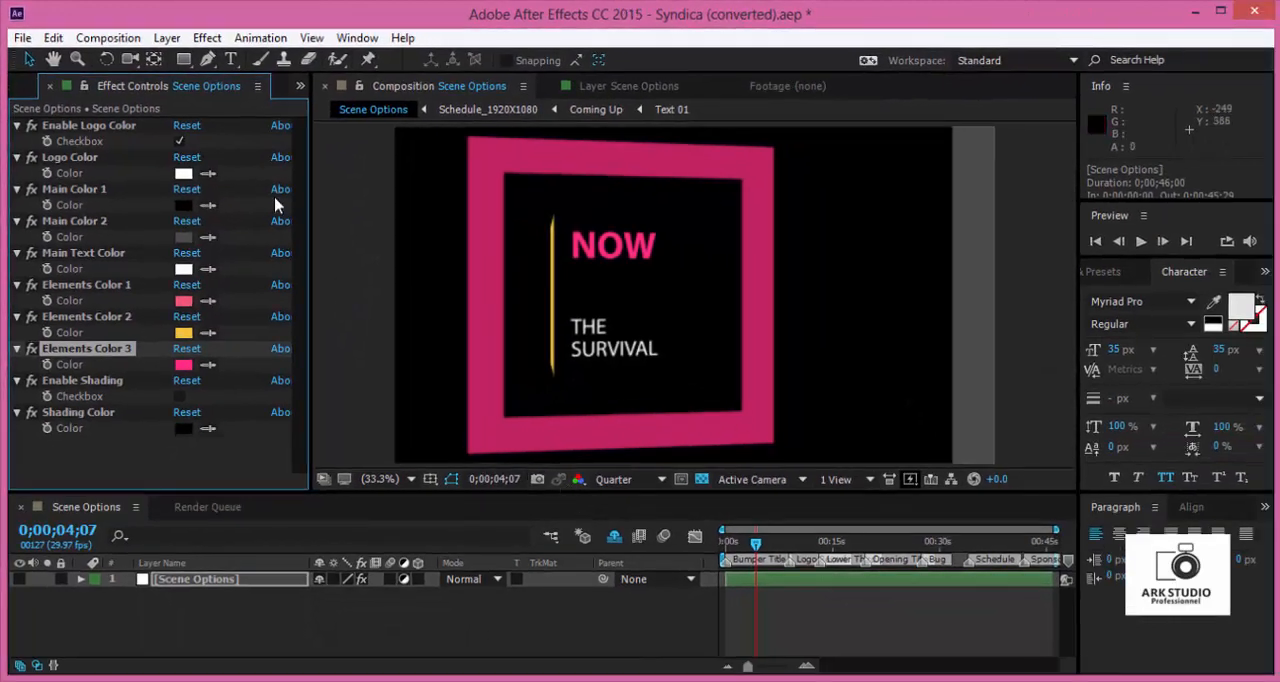
- Change Elements Color 3 to purple, C600FF
{"action": "left_click", "coordinate": [184, 364]}
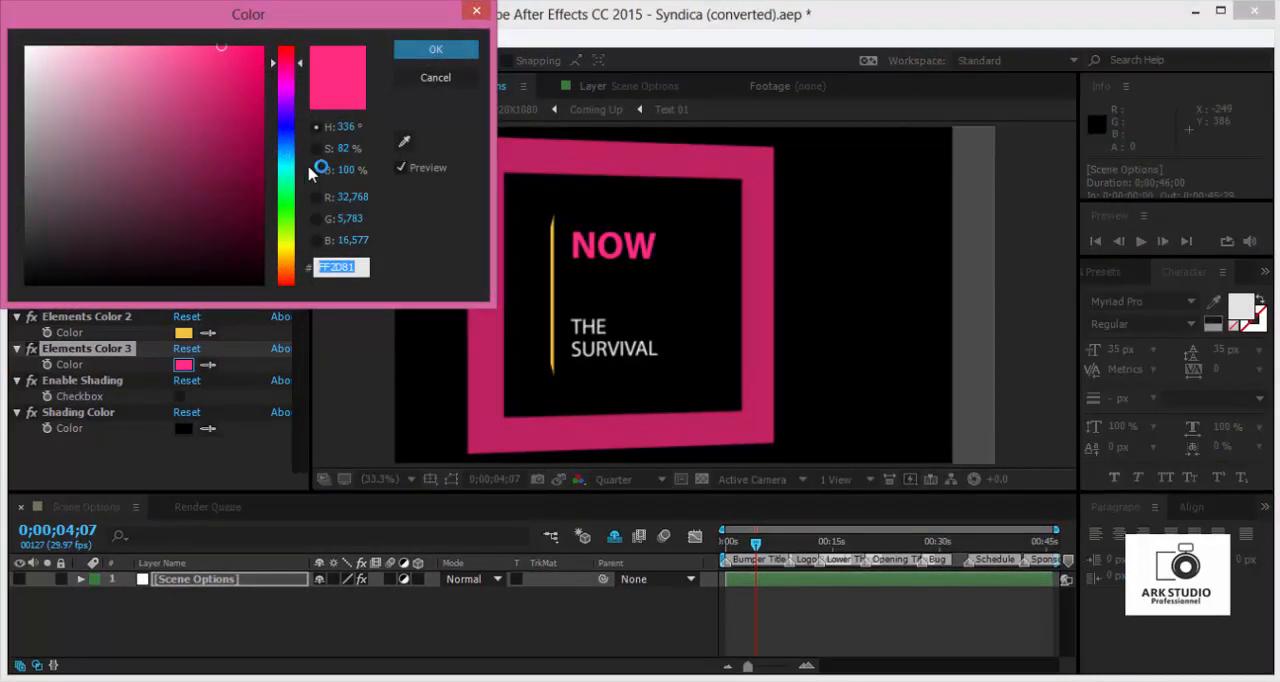
{"action": "left_click", "coordinate": [295, 127]}
{"action": "left_click_drag", "start_coordinate": [295, 127], "coordinate": [295, 95]}
{"action": "left_click", "coordinate": [263, 47]}
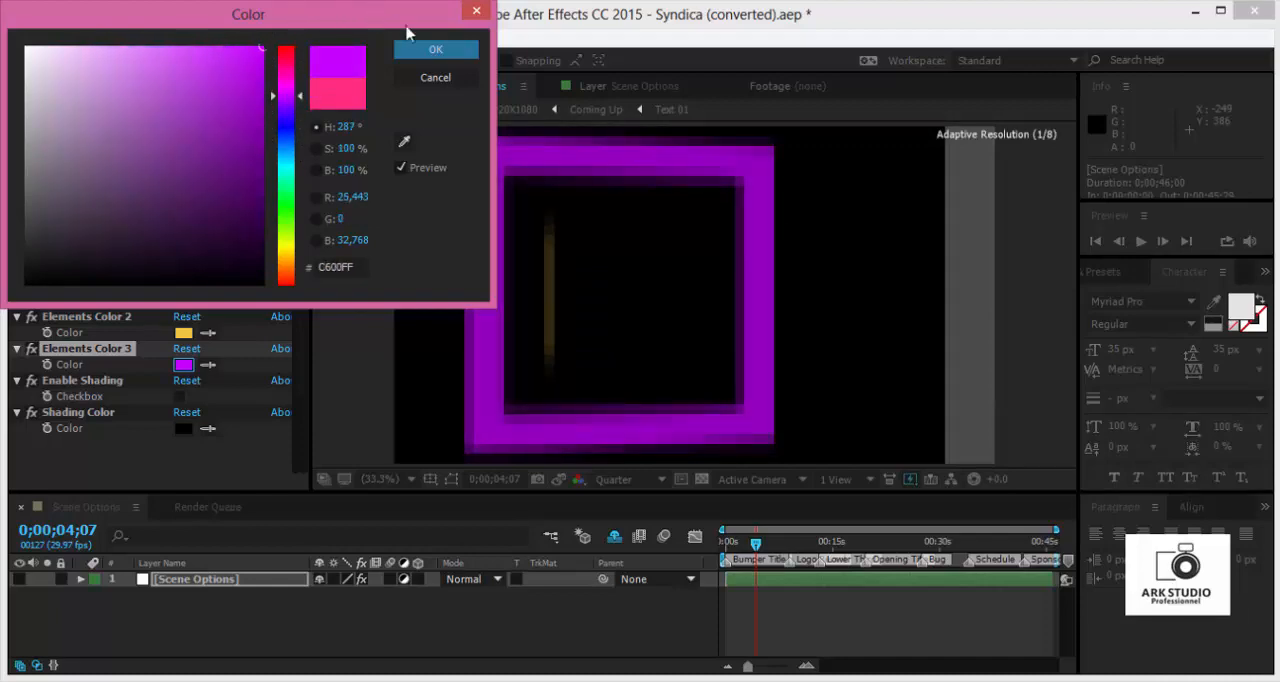
{"action": "left_click", "coordinate": [428, 48]}
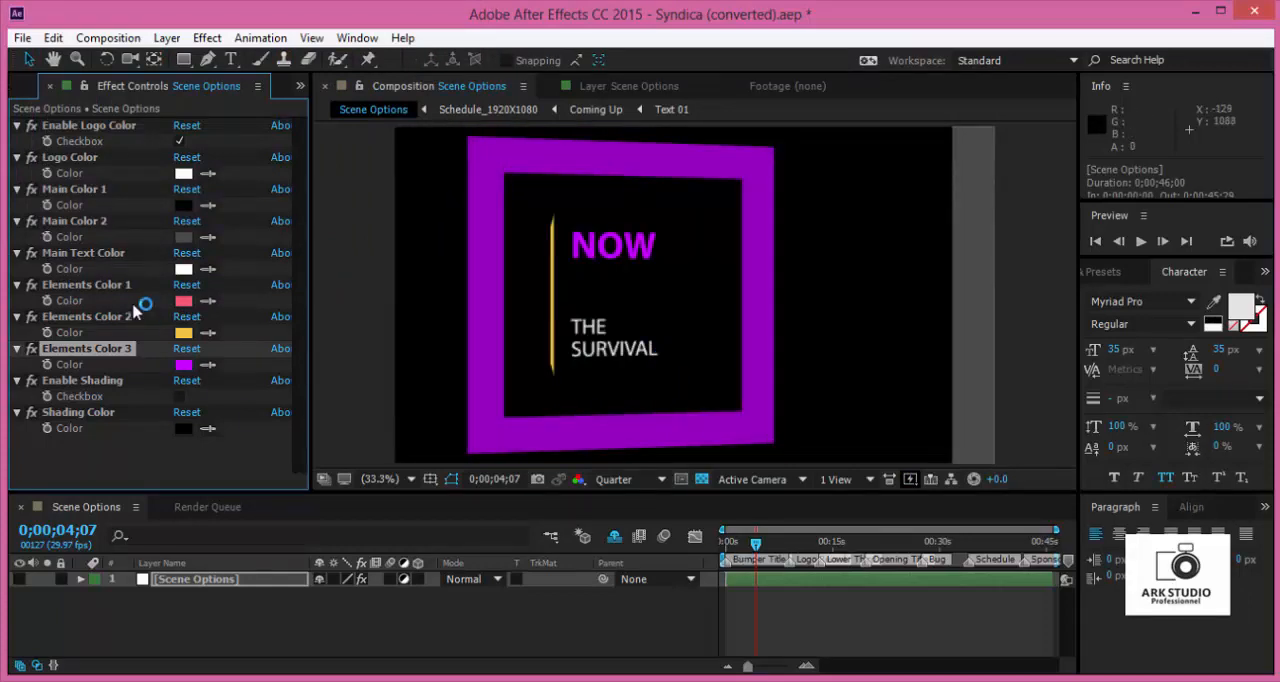
- Import the Zahara-L and Flavour video clips from the footage folder in File Explorer into the project's 00 images folder
{"action": "left_click", "coordinate": [36, 88]}
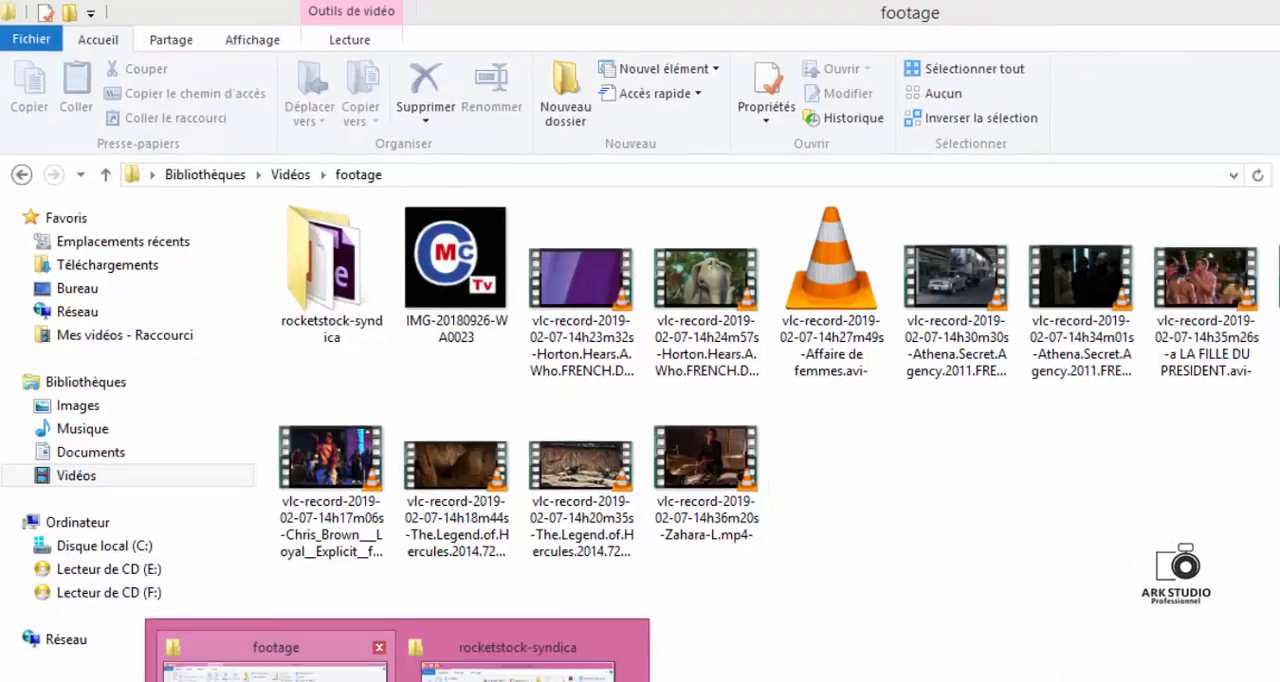
{"action": "left_click", "coordinate": [268, 655]}
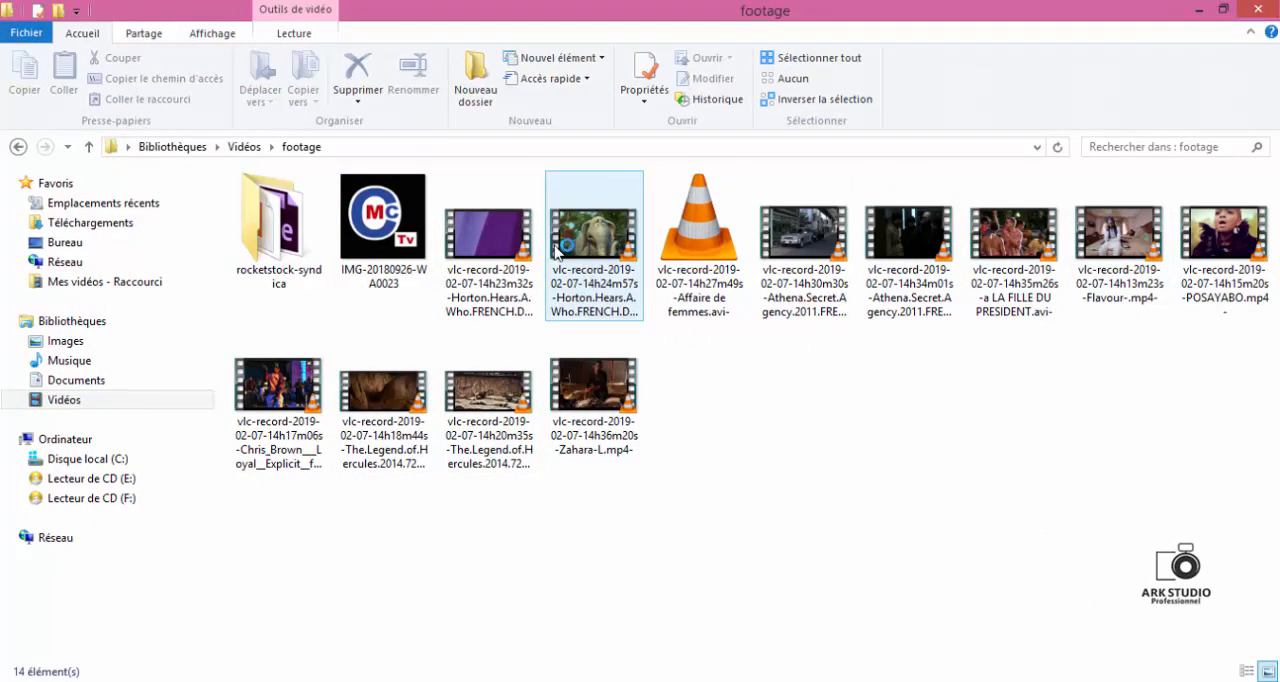
{"action": "left_click", "coordinate": [532, 280]}
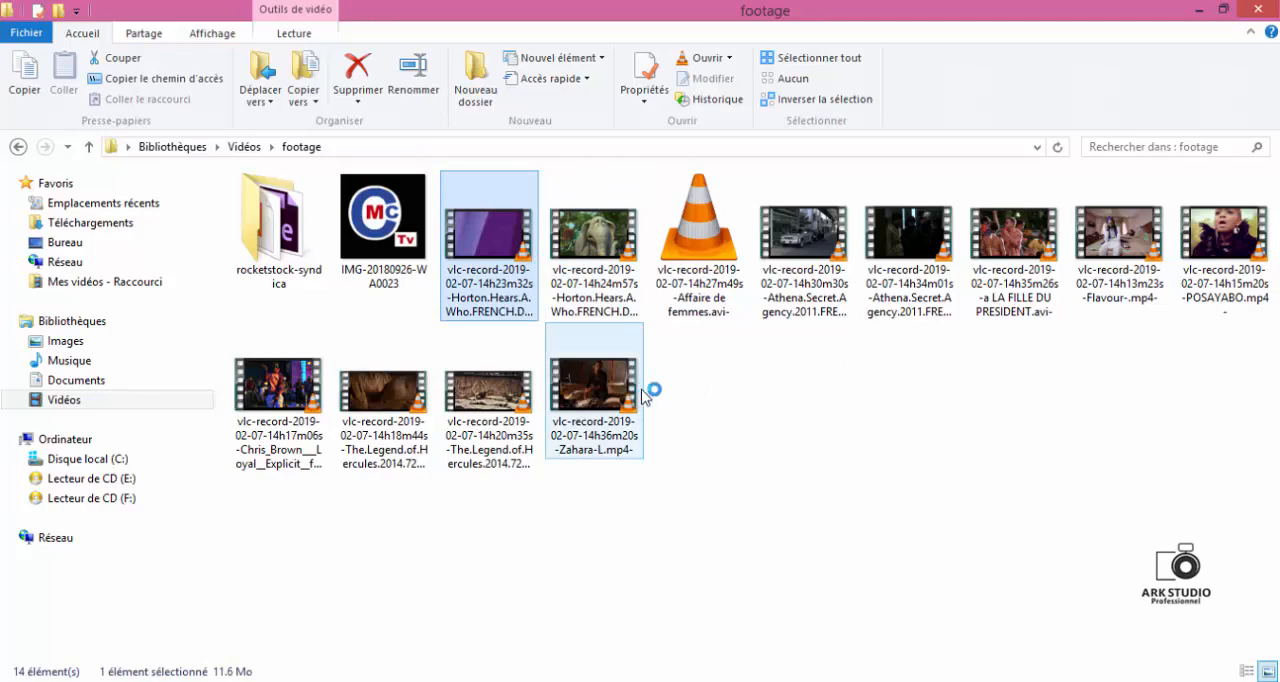
{"action": "left_click_drag", "start_coordinate": [612, 410], "coordinate": [115, 262]}
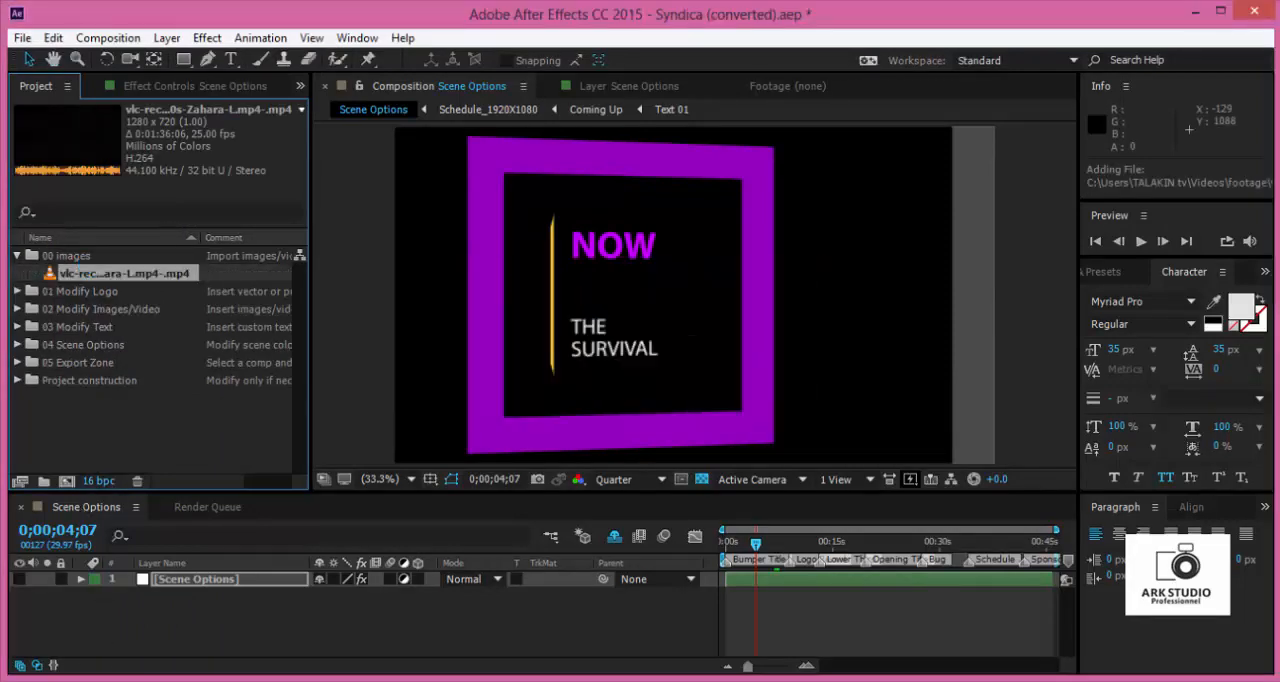
{"action": "left_click", "coordinate": [297, 605]}
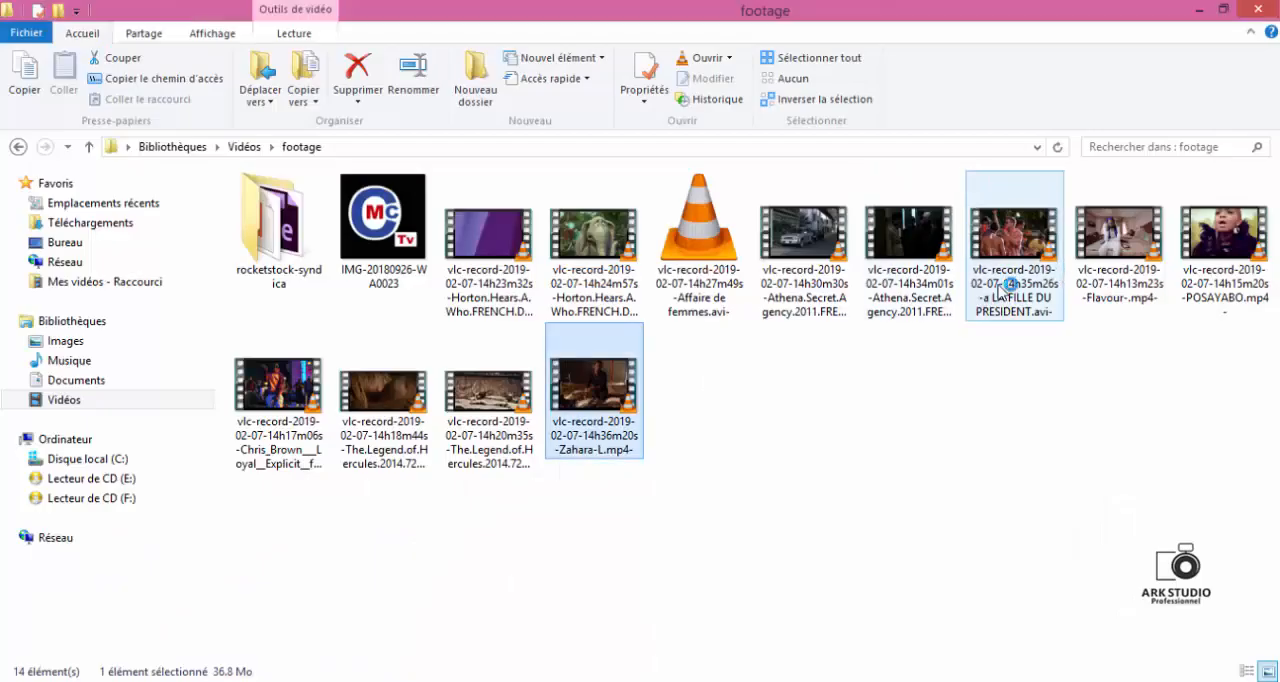
{"action": "left_click_drag", "start_coordinate": [1112, 246], "coordinate": [164, 262]}
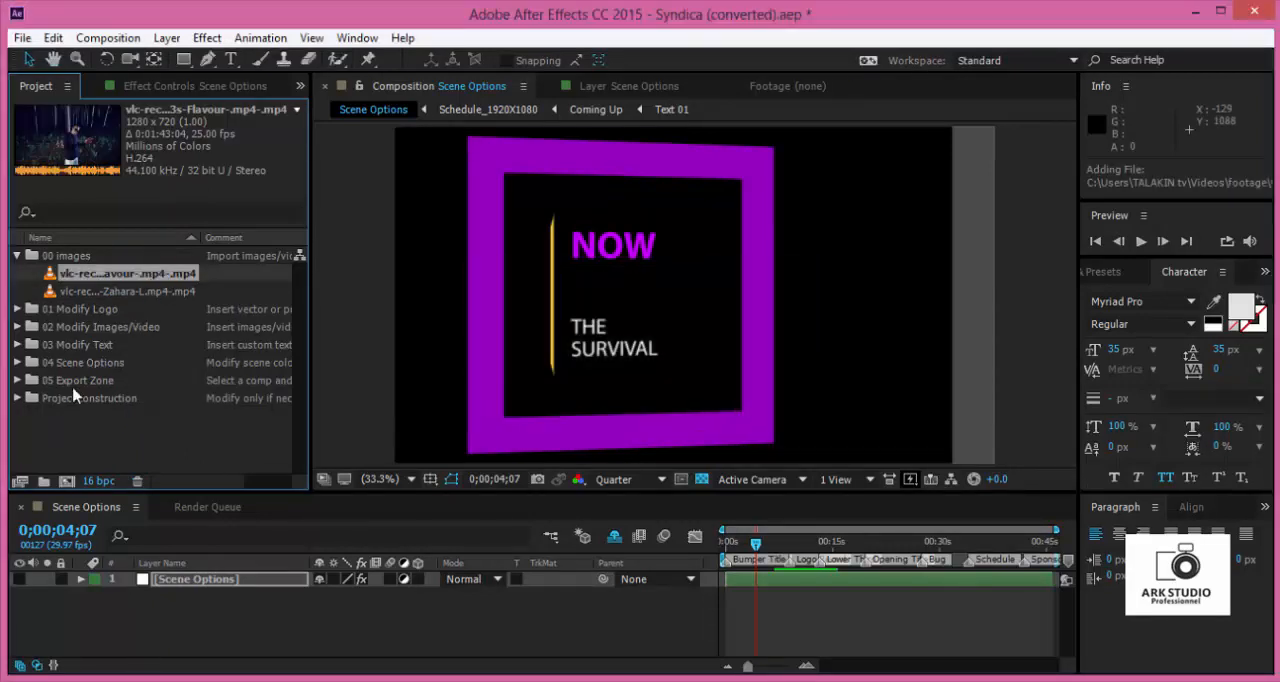
- Import LOGO TOKOMI AWA PNG.png from the Images library in File Explorer into the project's 00 images folder
{"action": "left_click", "coordinate": [140, 399]}
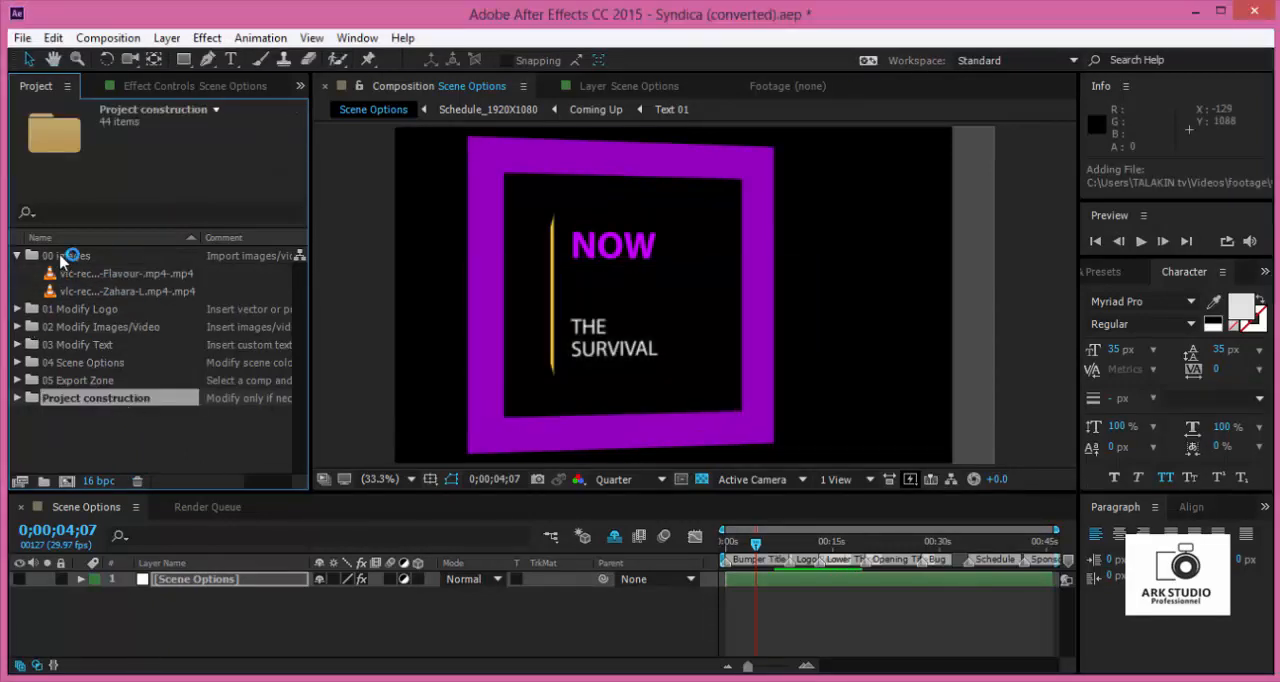
{"action": "left_click", "coordinate": [60, 256]}
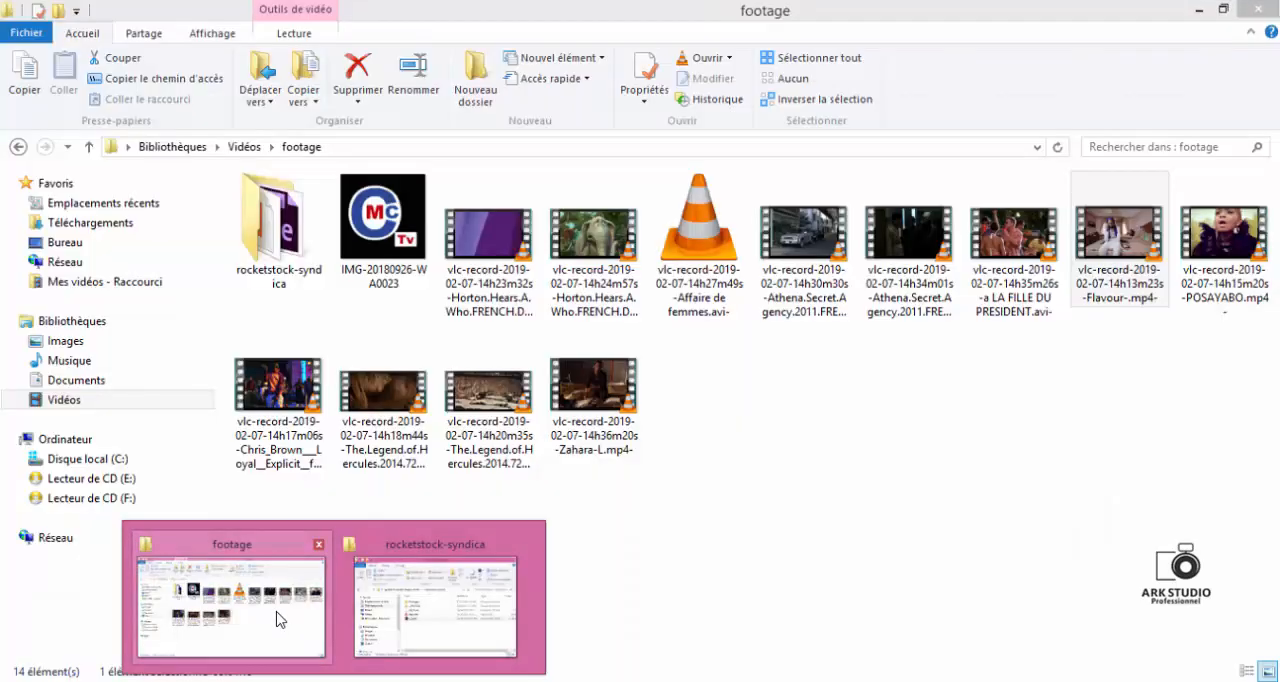
{"action": "left_click", "coordinate": [277, 620]}
{"action": "left_click", "coordinate": [68, 341]}
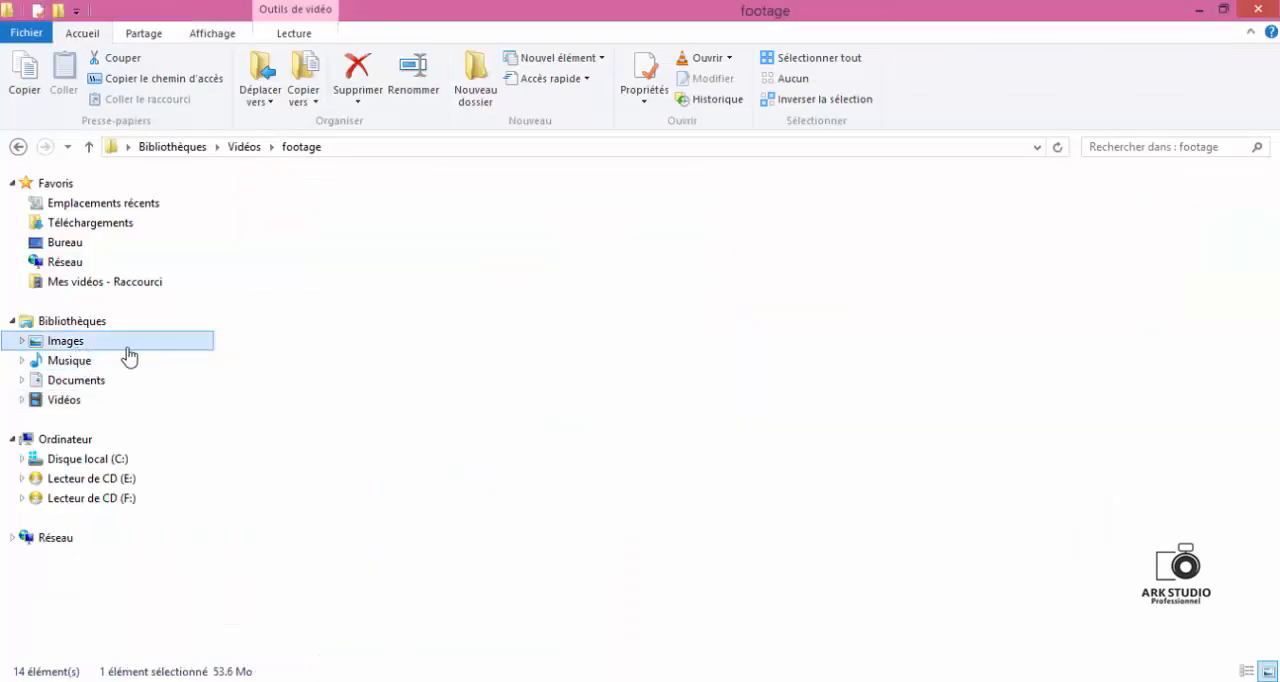
{"action": "left_click", "coordinate": [690, 455]}
{"action": "left_click_drag", "start_coordinate": [450, 453], "coordinate": [145, 290]}
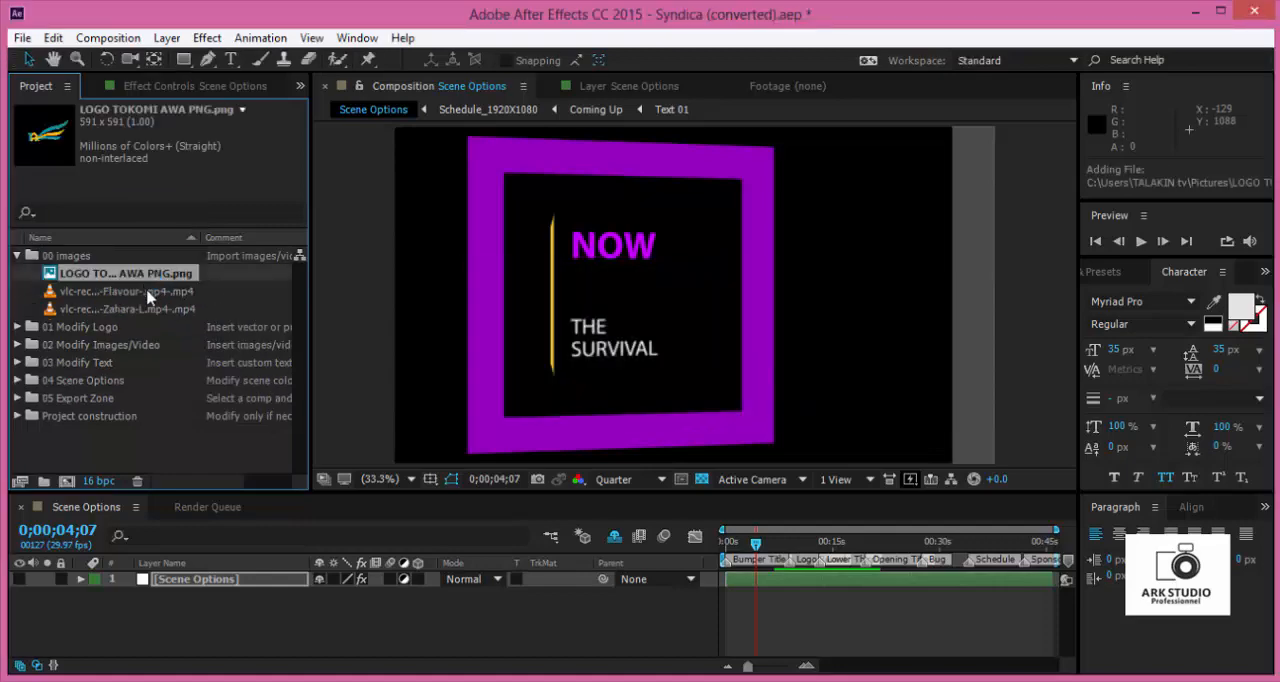
- Collapse the 00 images folder, expand 01 Modify Logo and open its Logo composition
{"action": "left_click", "coordinate": [17, 256]}
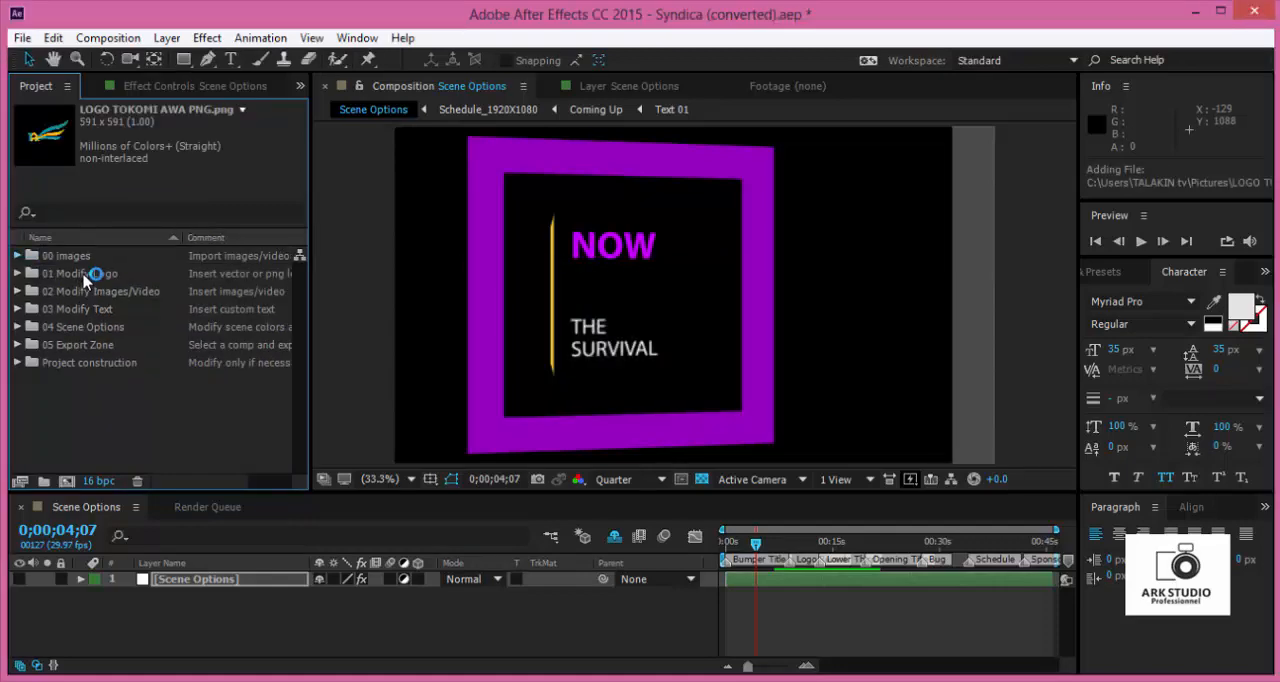
{"action": "left_click", "coordinate": [59, 275]}
{"action": "left_click", "coordinate": [17, 274]}
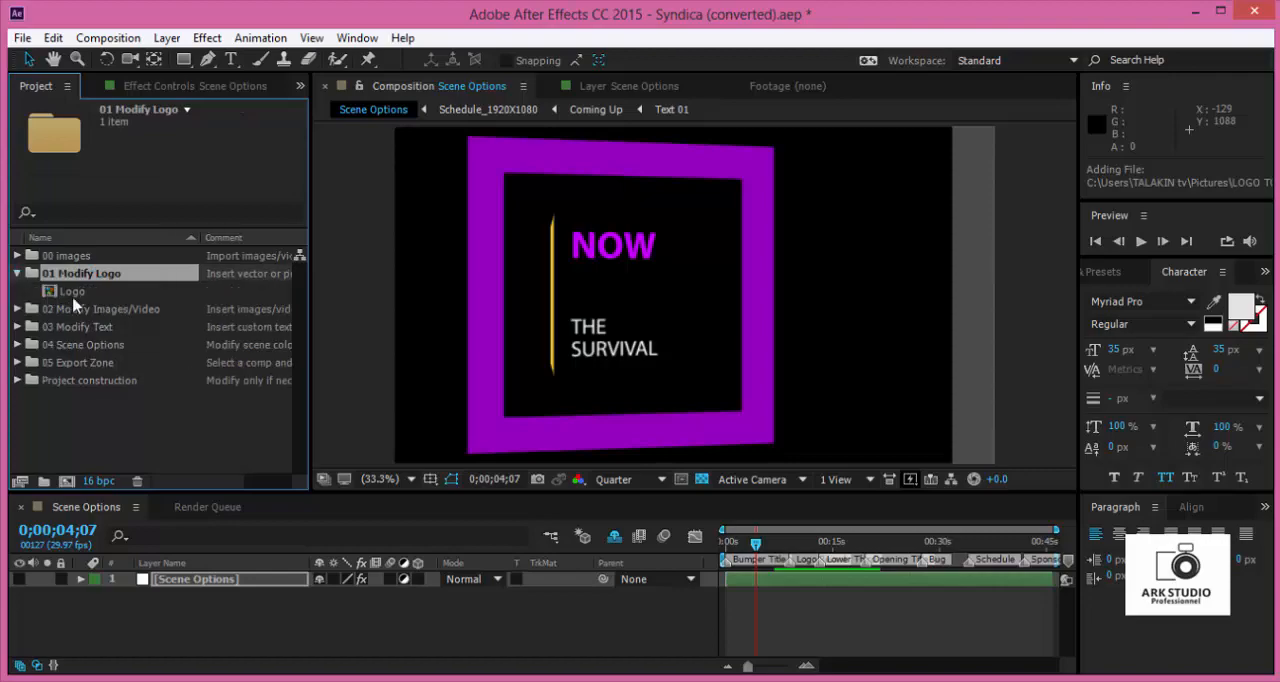
{"action": "left_click", "coordinate": [59, 290]}
{"action": "double_click", "coordinate": [70, 292]}
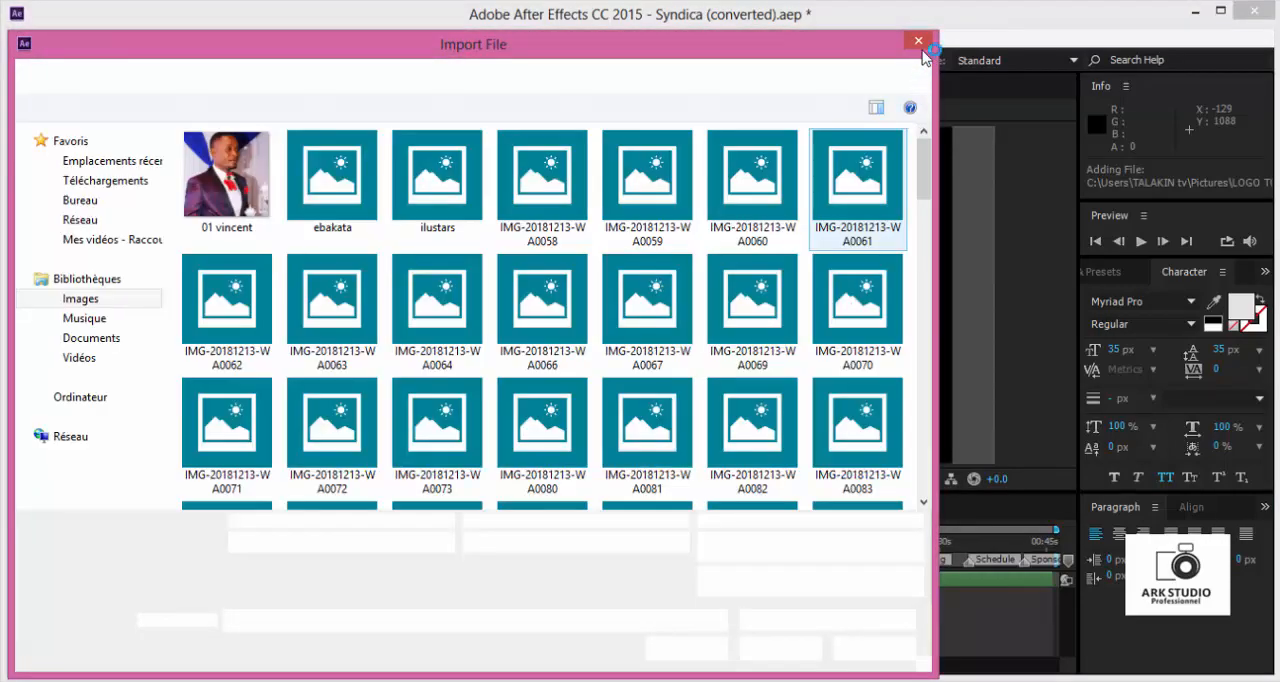
{"action": "left_click", "coordinate": [920, 44]}
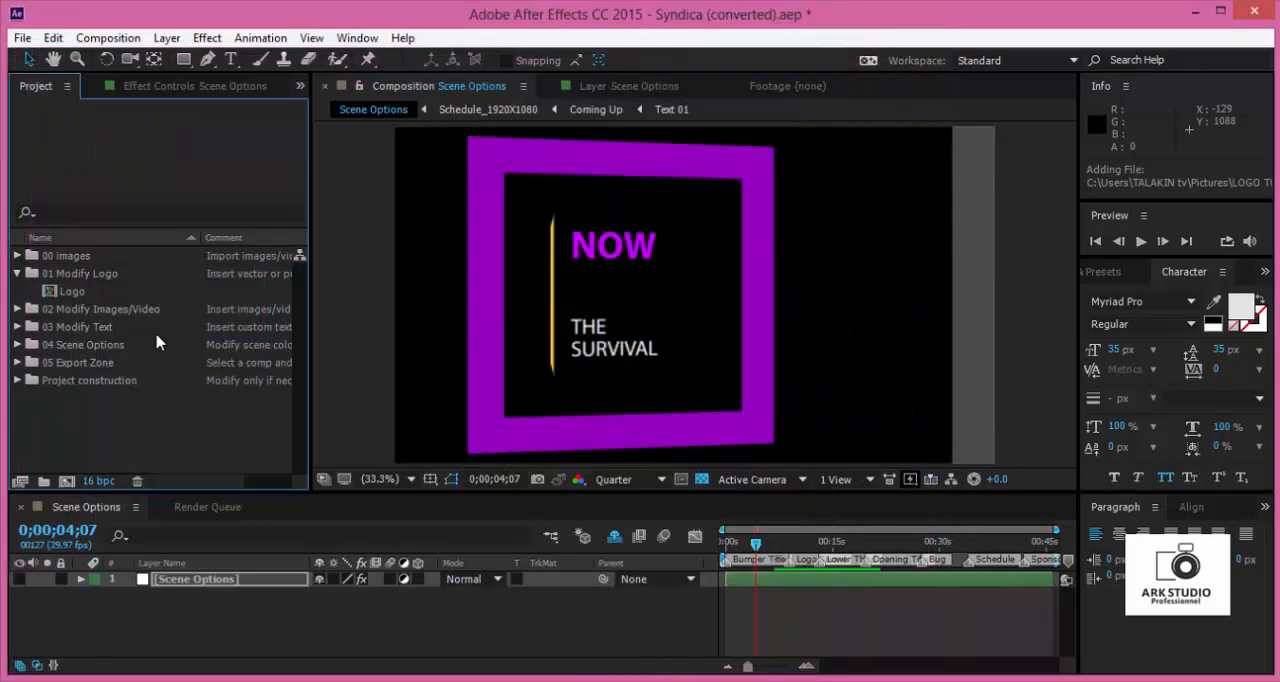
{"action": "left_click", "coordinate": [86, 295]}
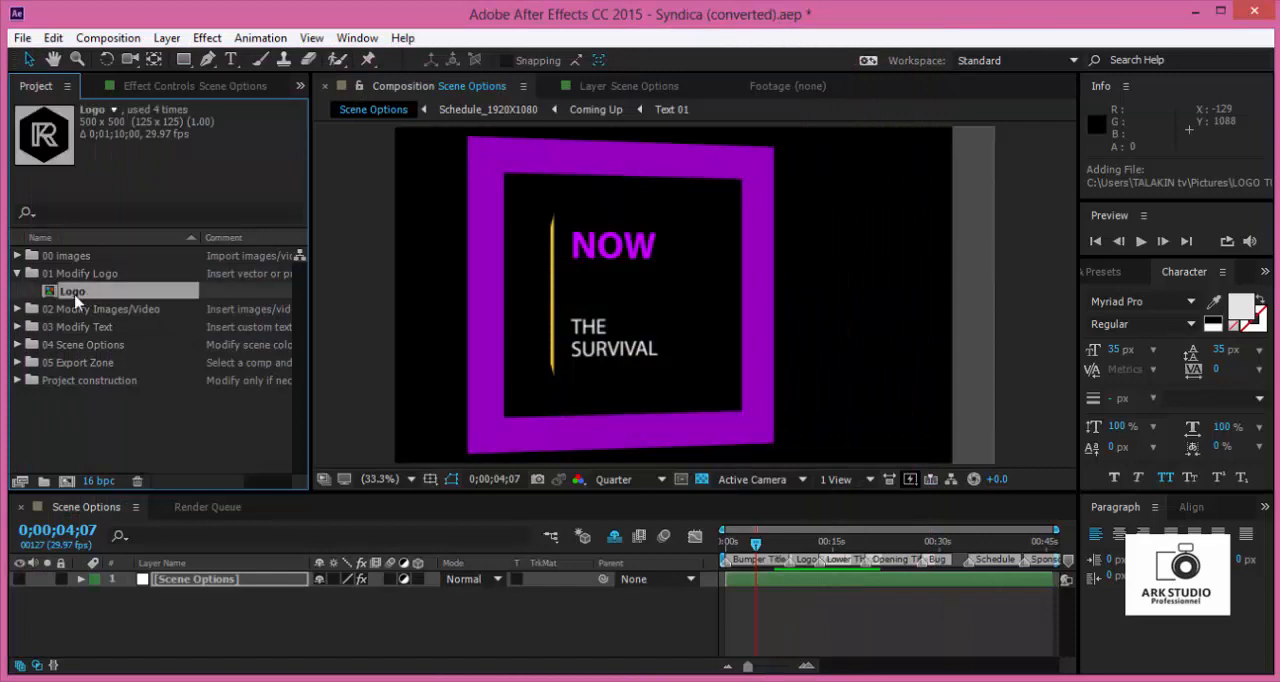
{"action": "double_click", "coordinate": [74, 292]}
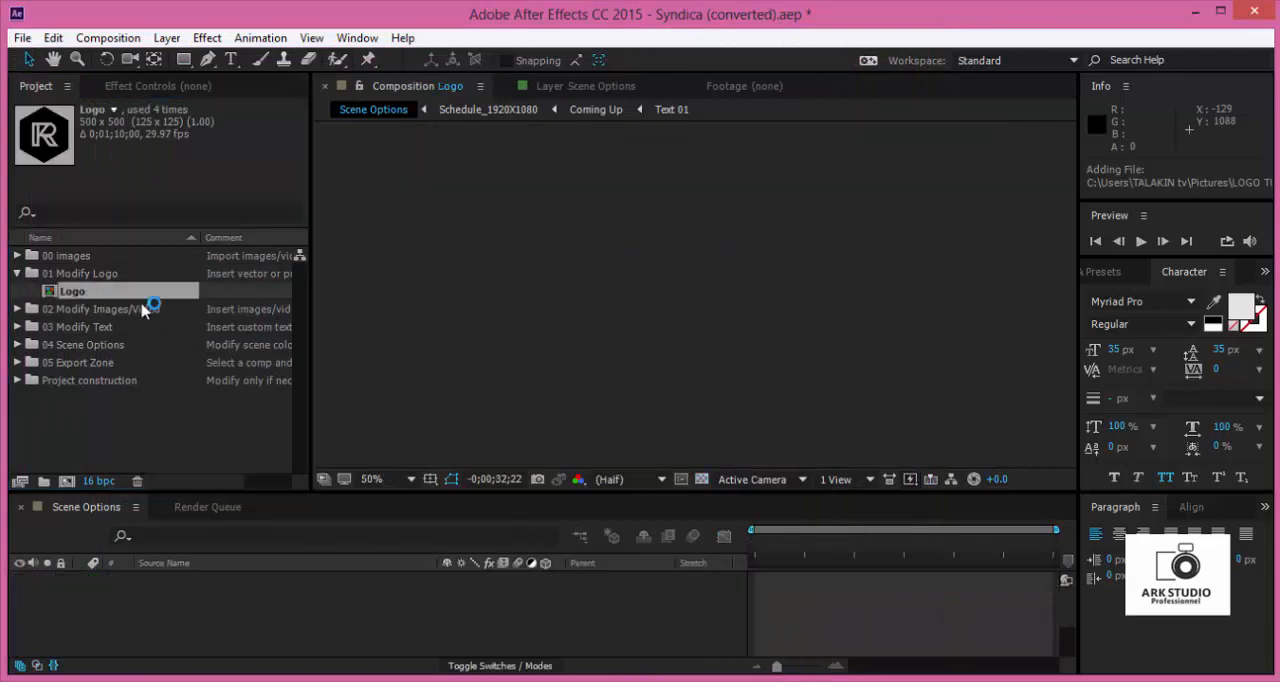
- Delete the Delete Me placeholder layer from the Logo composition and add LOGO TOKOMI AWA PNG.png from 00 images in its place
{"action": "left_click", "coordinate": [775, 543]}
{"action": "left_click", "coordinate": [786, 579]}
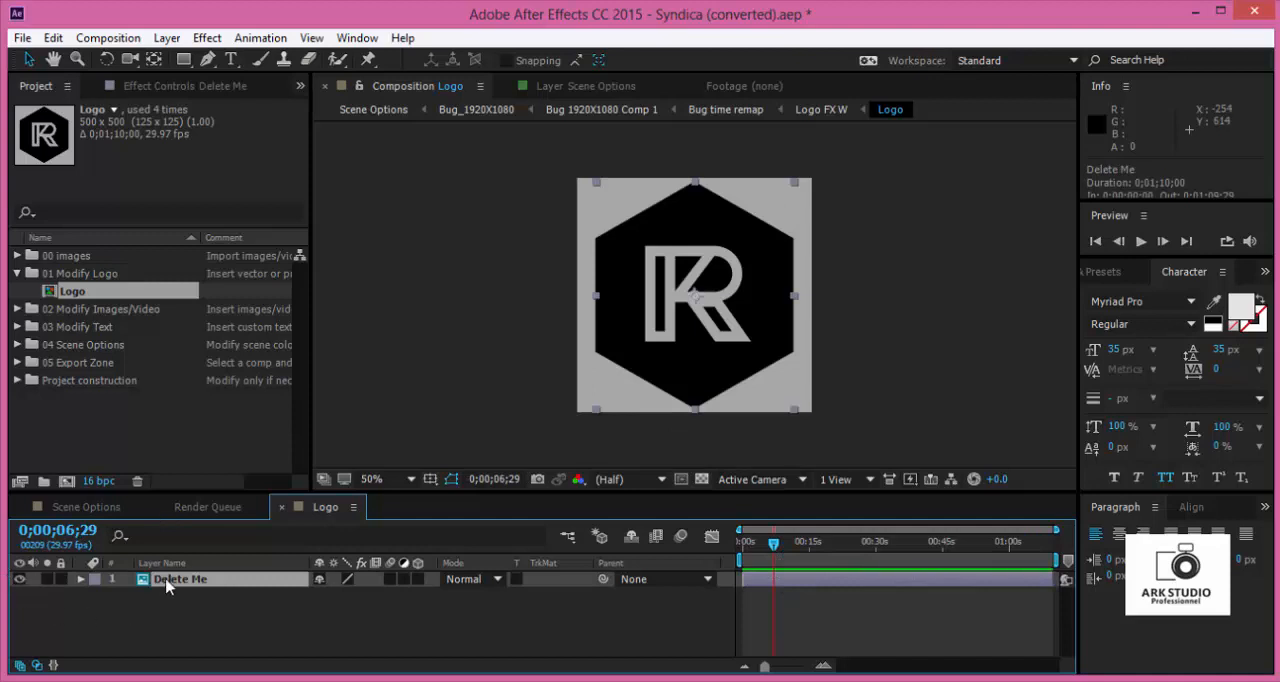
{"action": "key", "text": "Delete"}
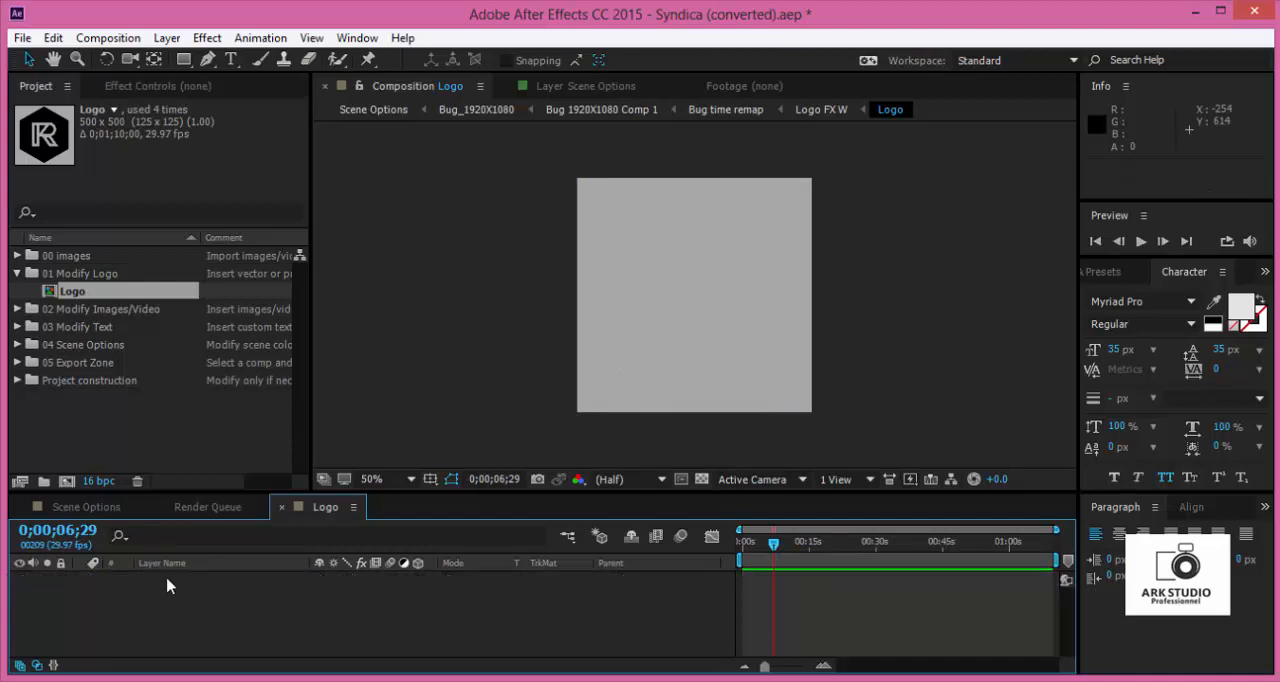
{"action": "left_click", "coordinate": [18, 256]}
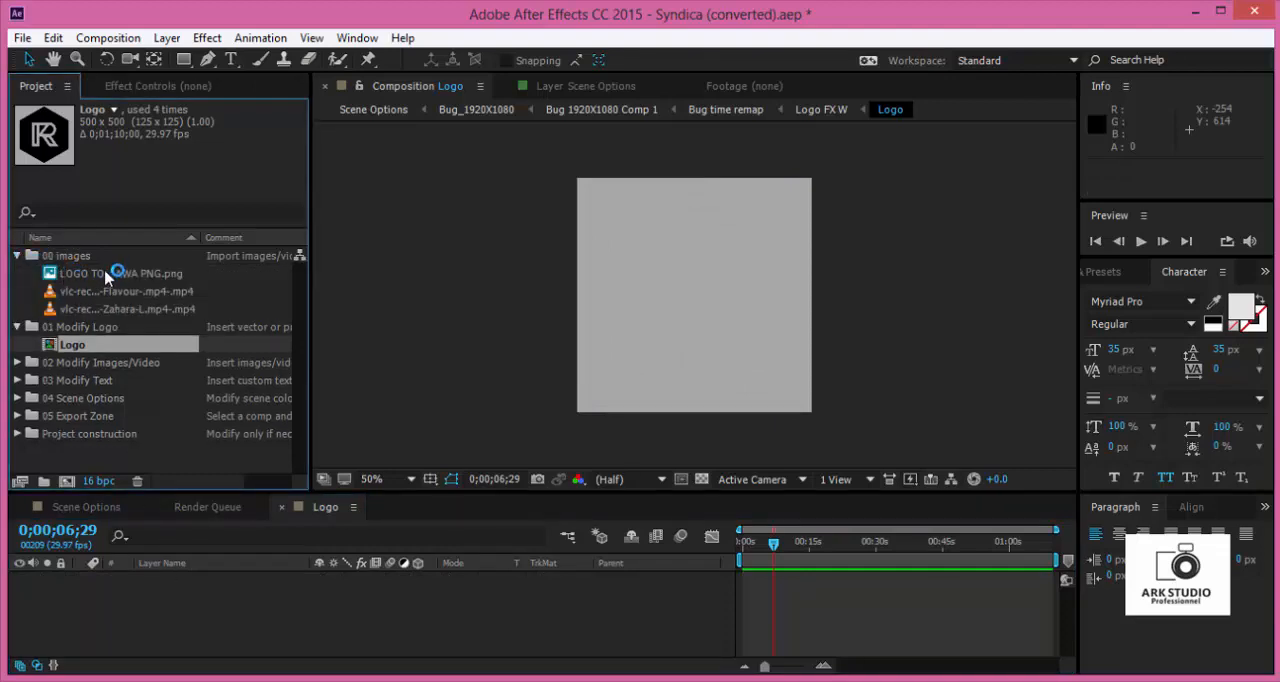
{"action": "left_click_drag", "start_coordinate": [106, 276], "coordinate": [263, 606]}
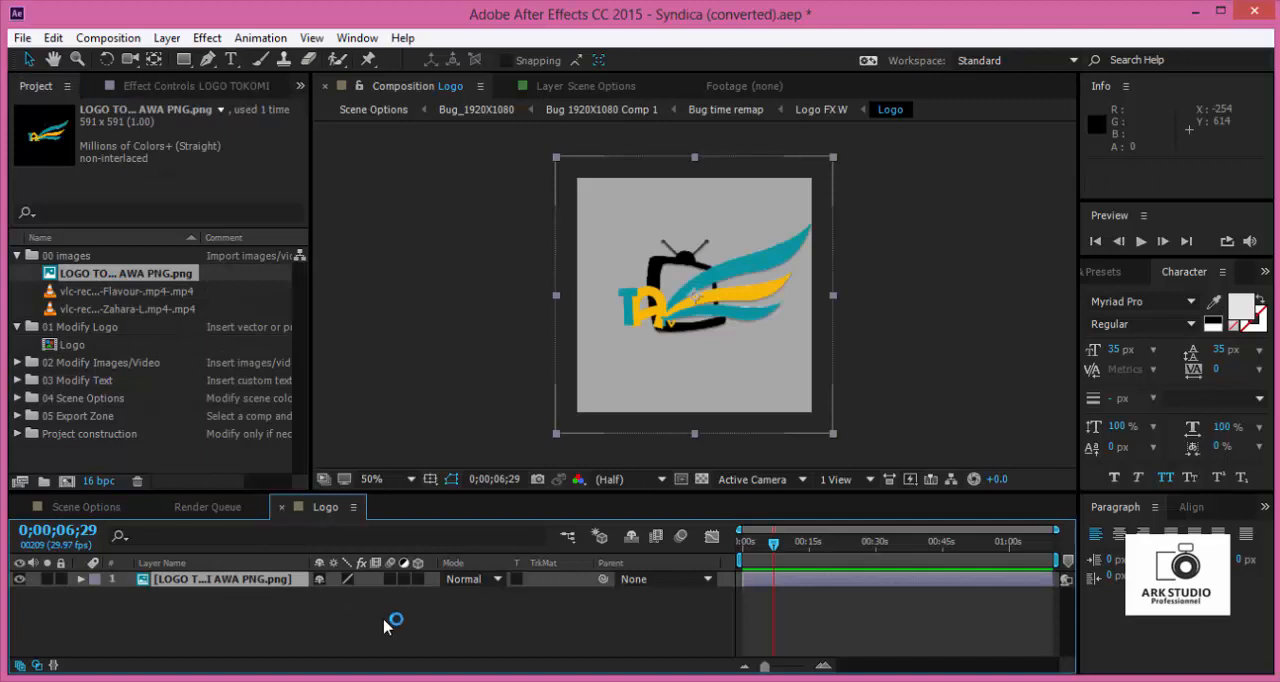
- Scale the new logo layer to about 87% so it fits the frame, and close the Logo composition
{"action": "key", "text": "s"}
{"action": "left_click_drag", "start_coordinate": [343, 594], "coordinate": [517, 594]}
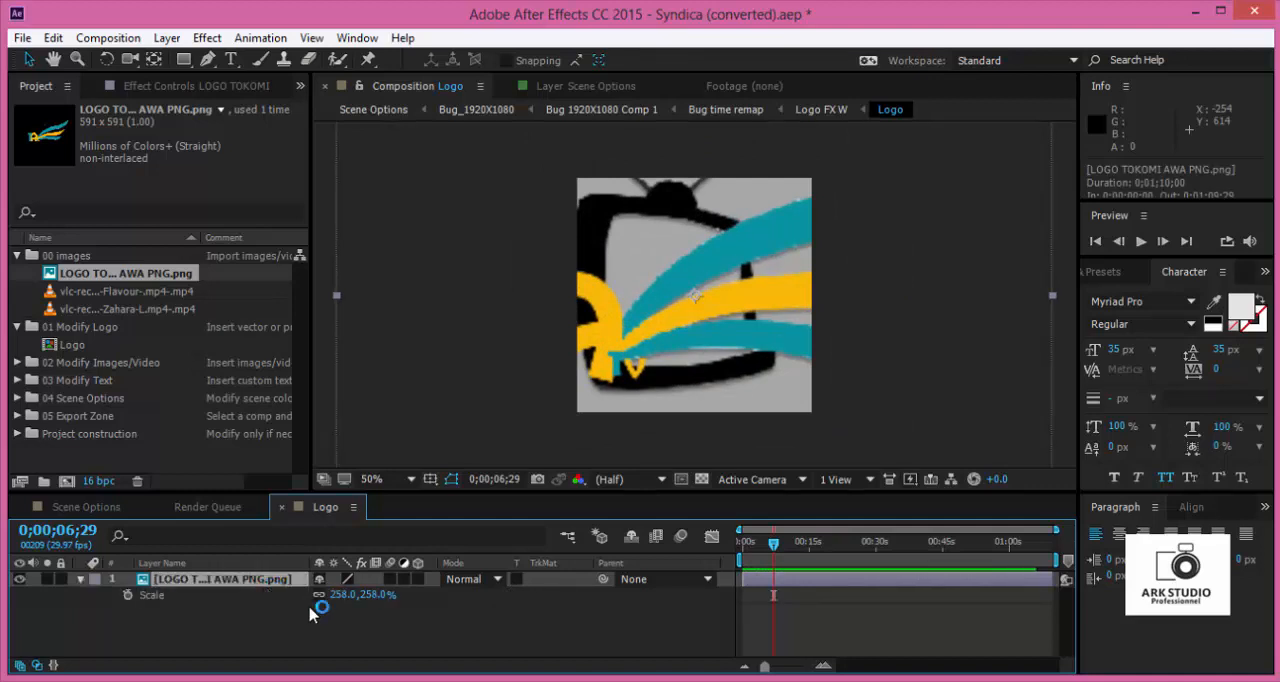
{"action": "left_click_drag", "start_coordinate": [376, 599], "coordinate": [268, 649]}
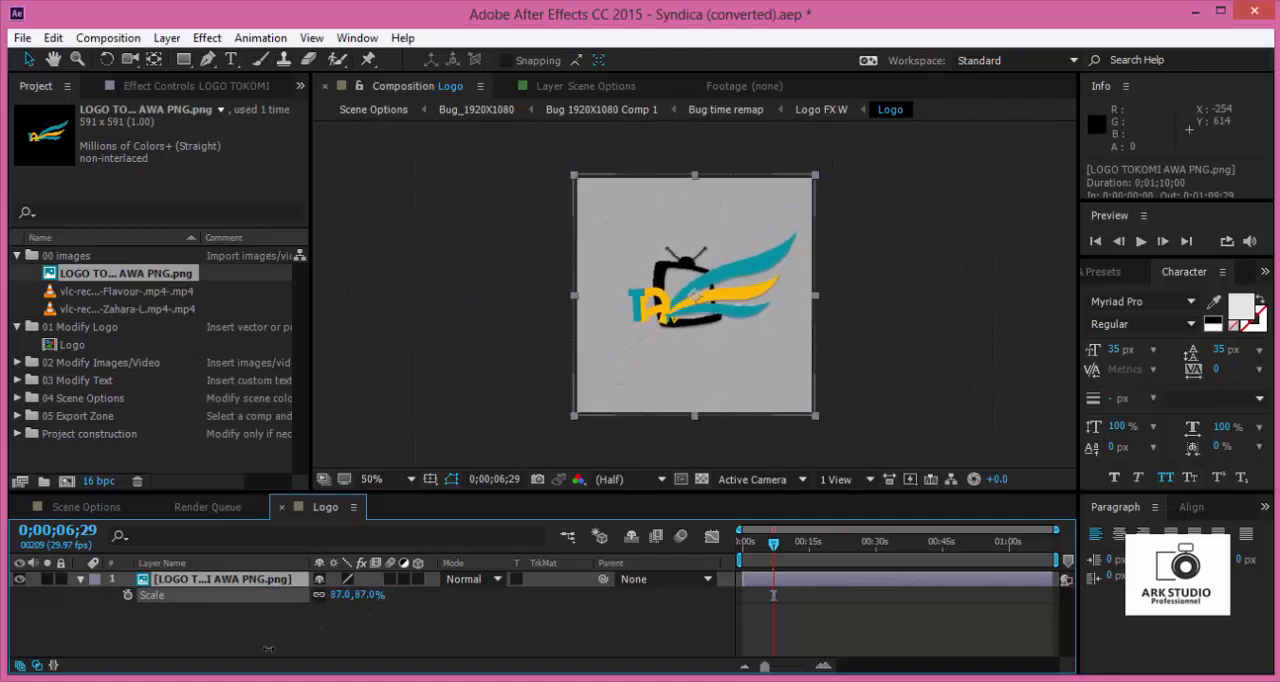
{"action": "left_click", "coordinate": [333, 641]}
{"action": "left_click", "coordinate": [80, 585]}
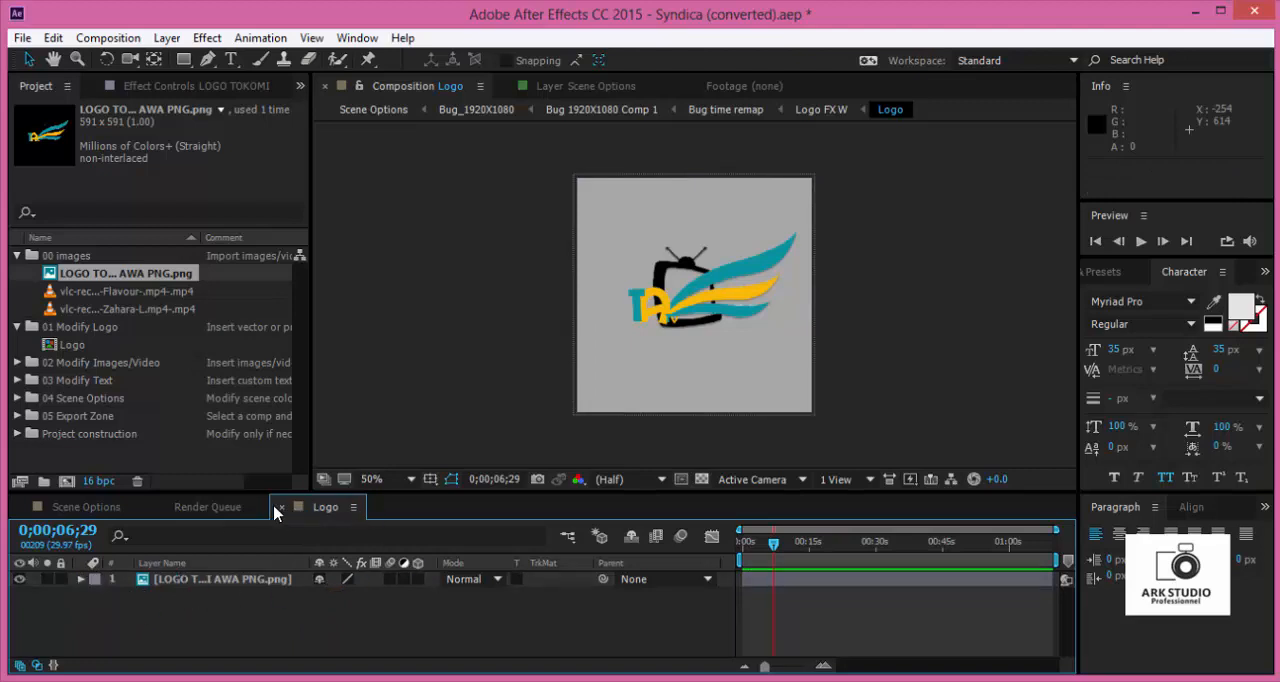
{"action": "left_click", "coordinate": [282, 508]}
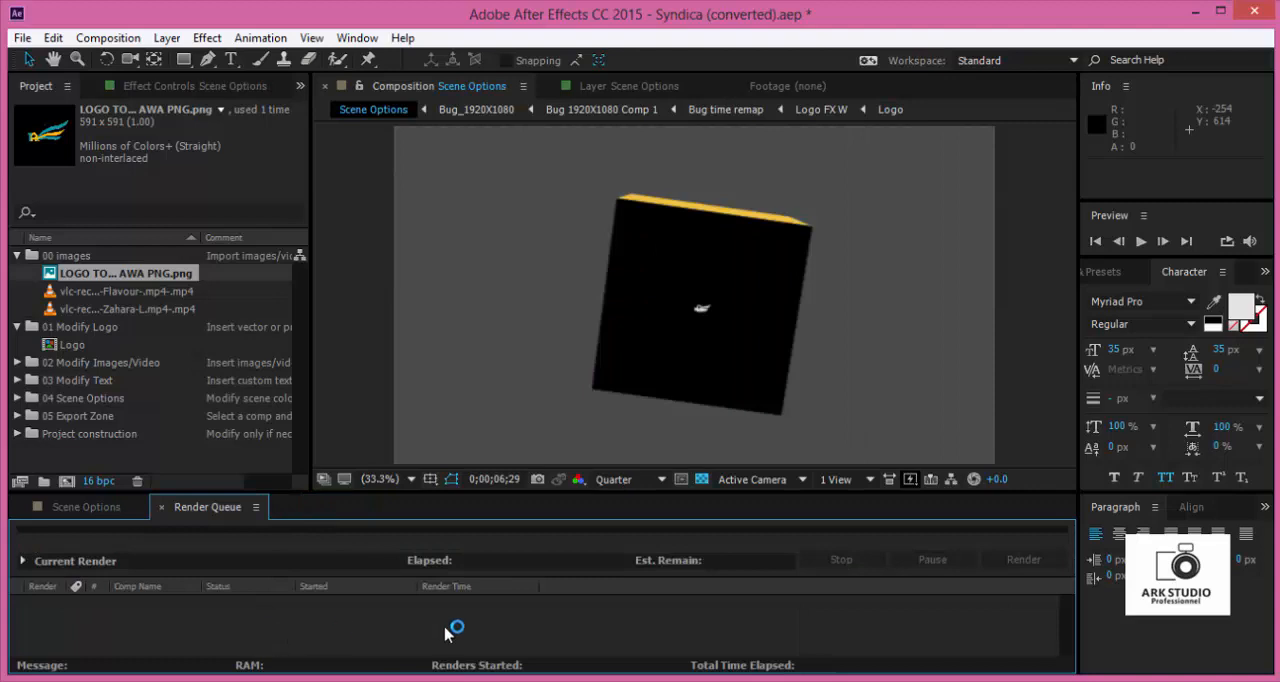
- Inspect the small logo in Scene Options up close at Full preview resolution, and set the resolution back to Quarter
{"action": "scroll", "coordinate": [700, 320], "scroll_direction": "up", "scroll_amount": 3}
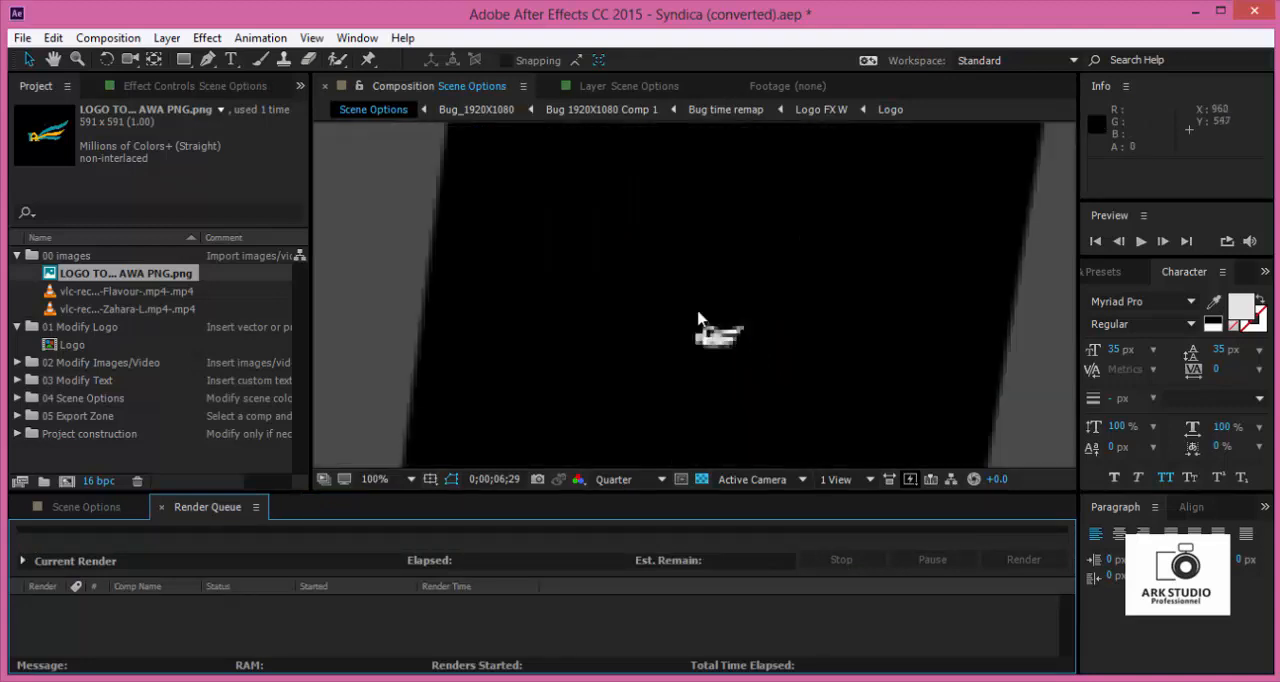
{"action": "left_click", "coordinate": [614, 480]}
{"action": "left_click", "coordinate": [638, 529]}
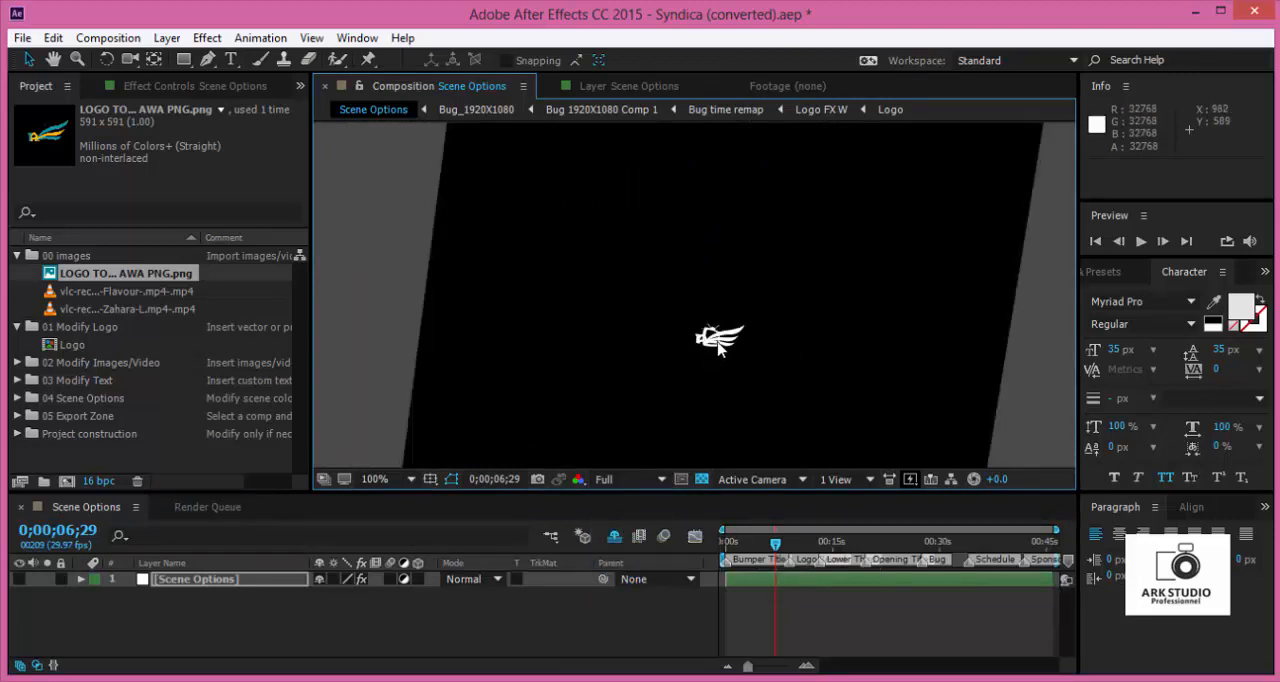
{"action": "left_click", "coordinate": [640, 482]}
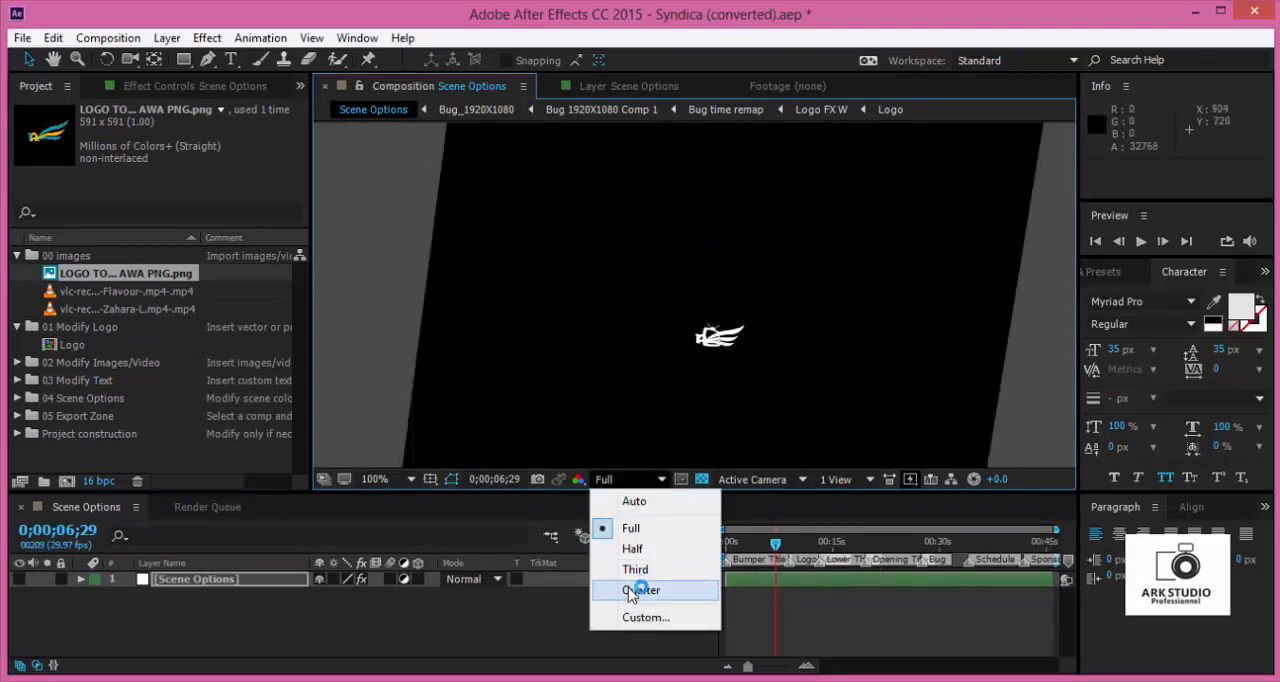
{"action": "left_click", "coordinate": [638, 592]}
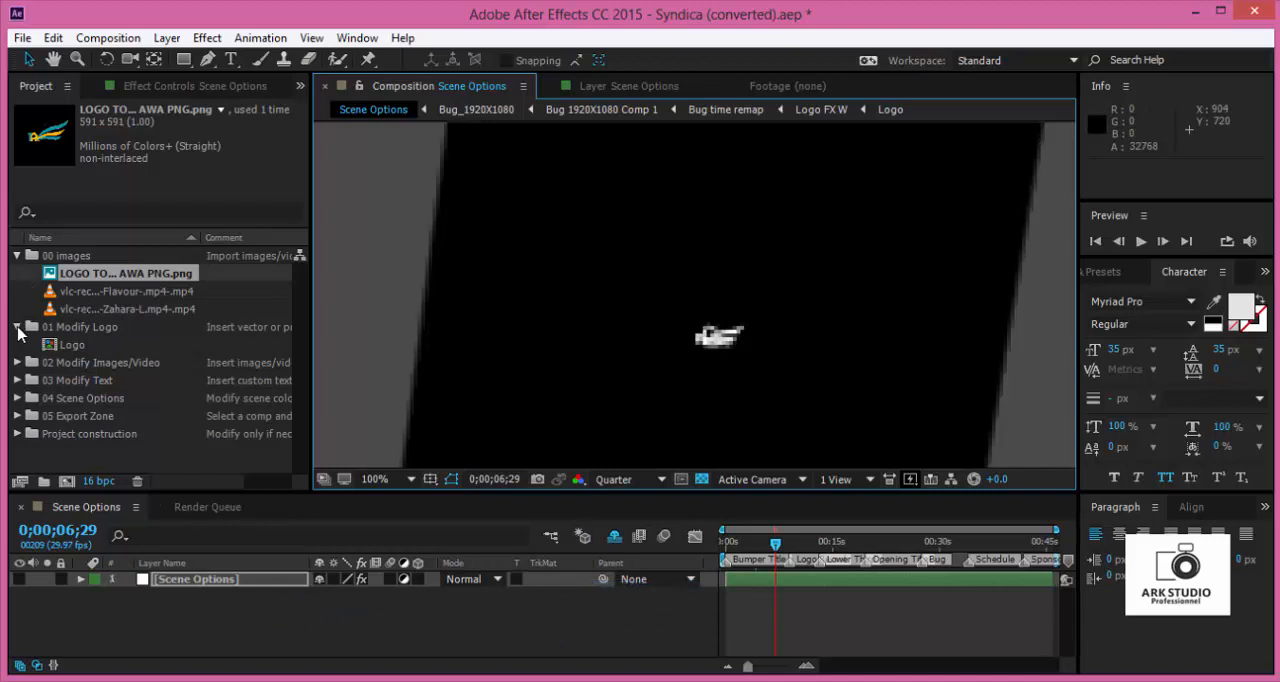
- Show the hidden shy layers in Scene Options and move the time indicator to 0;00;01;25 in the bumper title section
{"action": "left_click", "coordinate": [615, 538]}
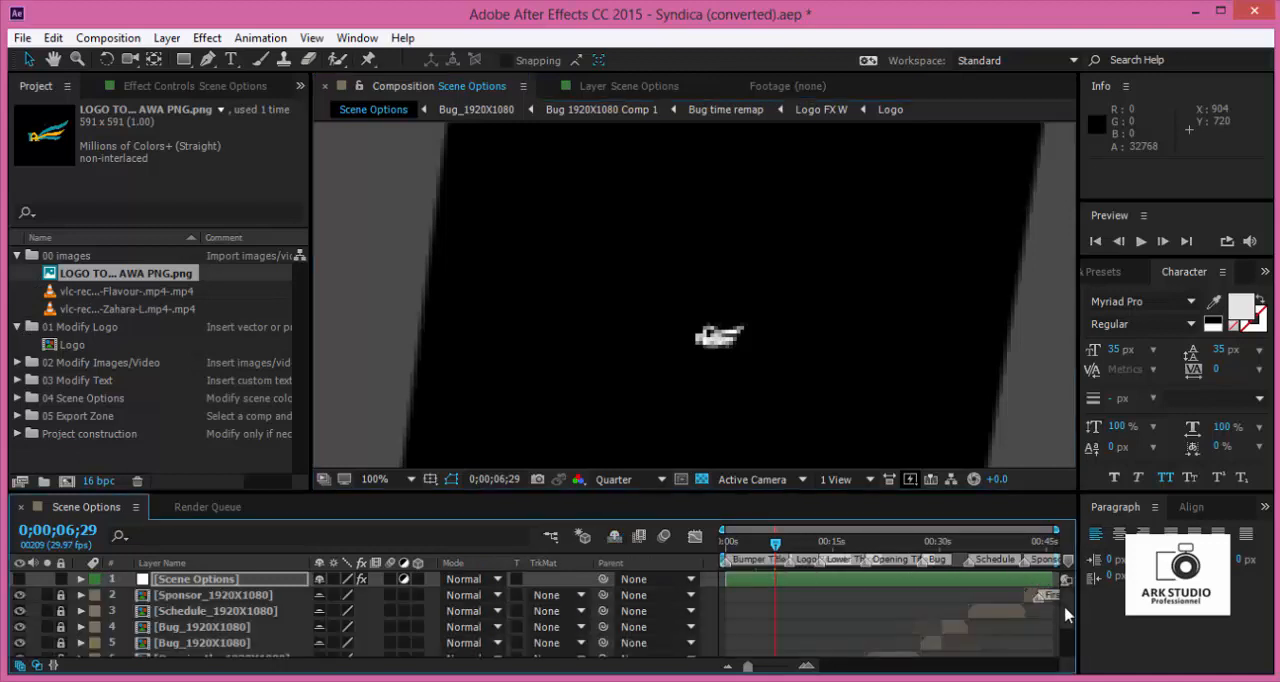
{"action": "scroll", "coordinate": [1068, 645], "scroll_direction": "down", "scroll_amount": 2}
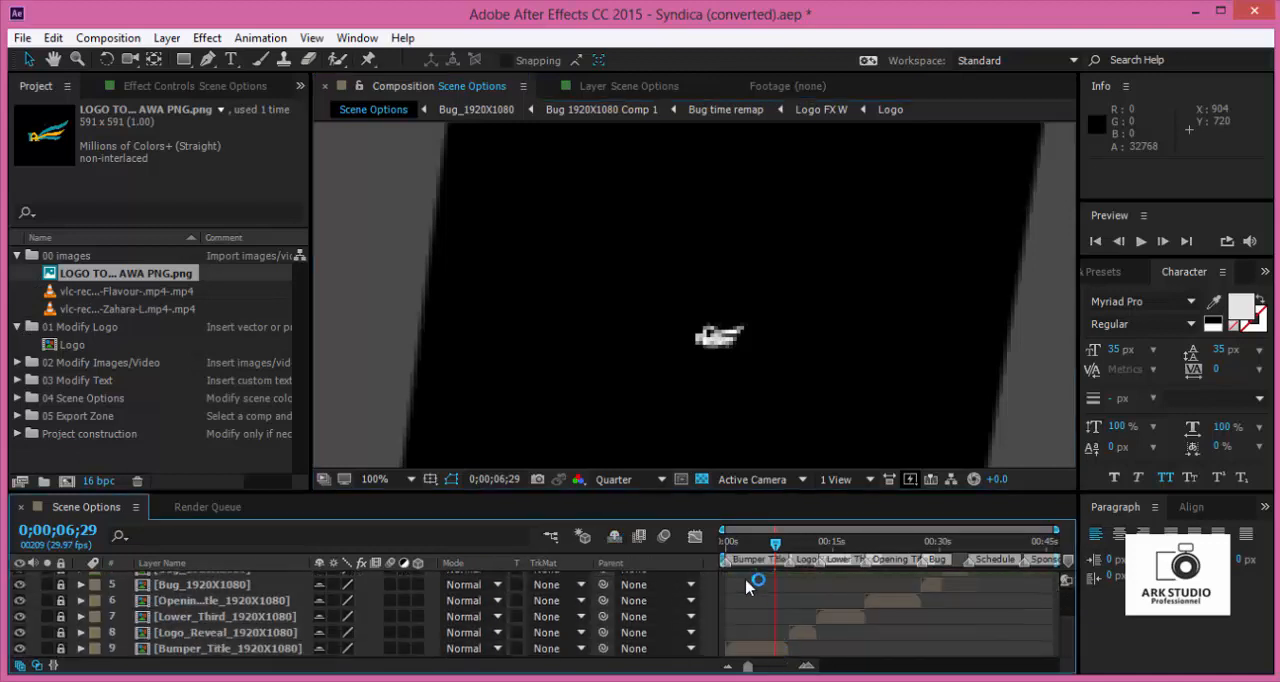
{"action": "left_click", "coordinate": [732, 543]}
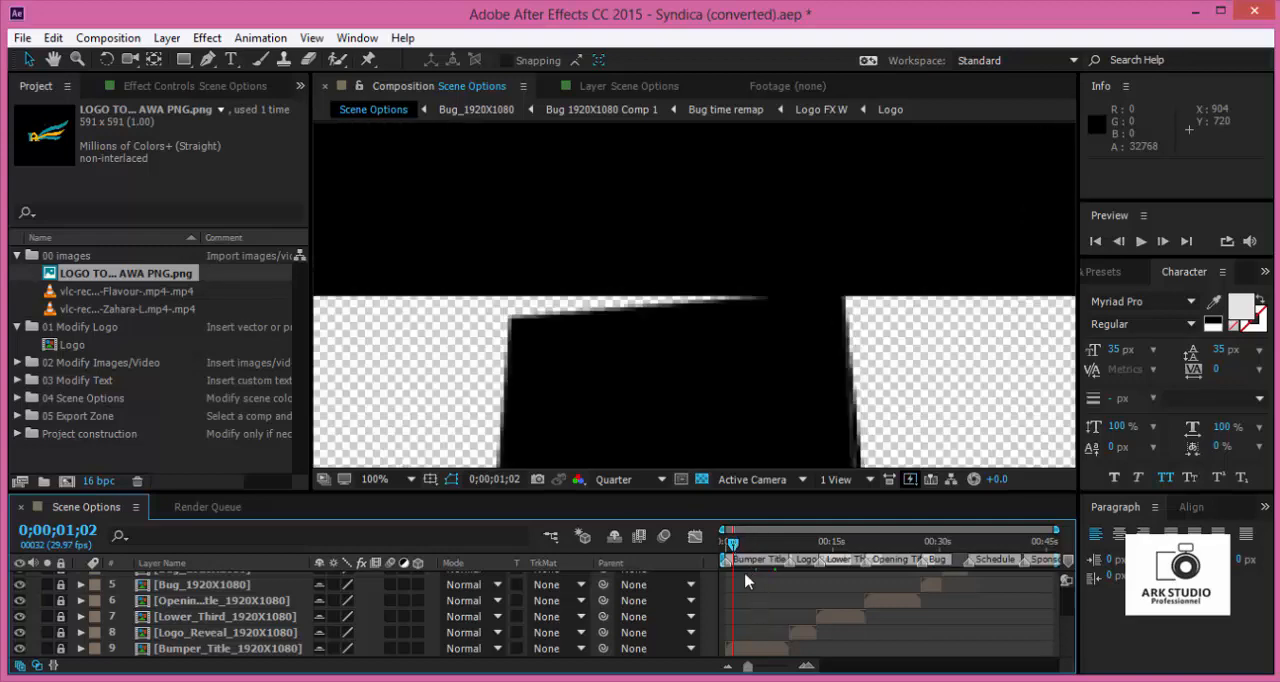
{"action": "left_click_drag", "start_coordinate": [736, 557], "coordinate": [741, 560]}
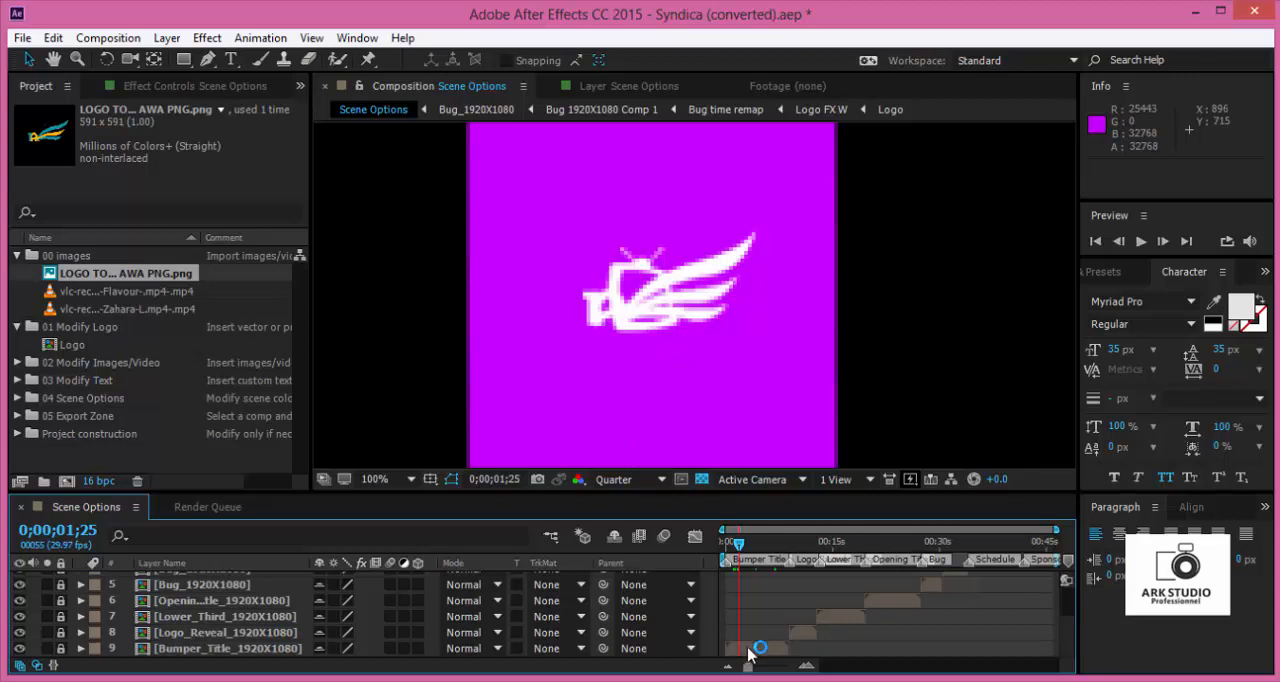
- Unlock the Logo Reveal, Lower Third and Opening Title layers in Scene Options
{"action": "left_click", "coordinate": [61, 632]}
{"action": "left_click", "coordinate": [62, 617]}
{"action": "left_click", "coordinate": [61, 600]}
- Open the Bumper_Title_1920X1080 composition and the Bumper composition nested inside it
{"action": "left_click", "coordinate": [186, 649]}
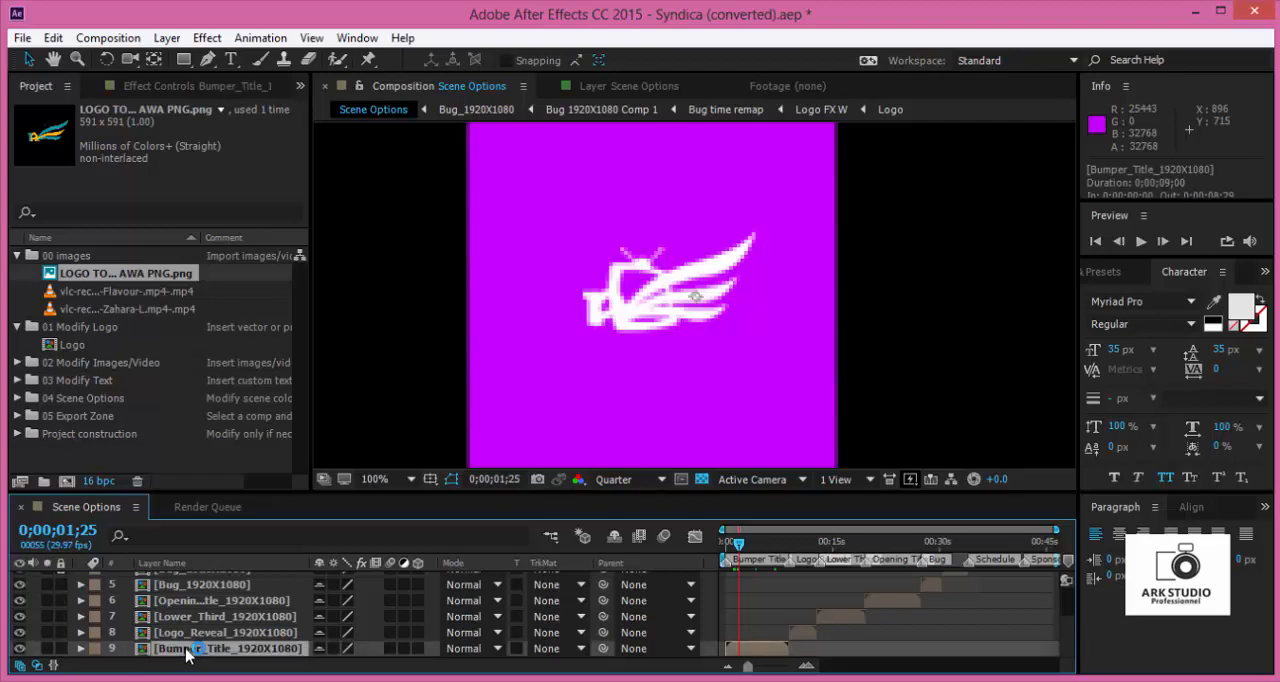
{"action": "double_click", "coordinate": [186, 649]}
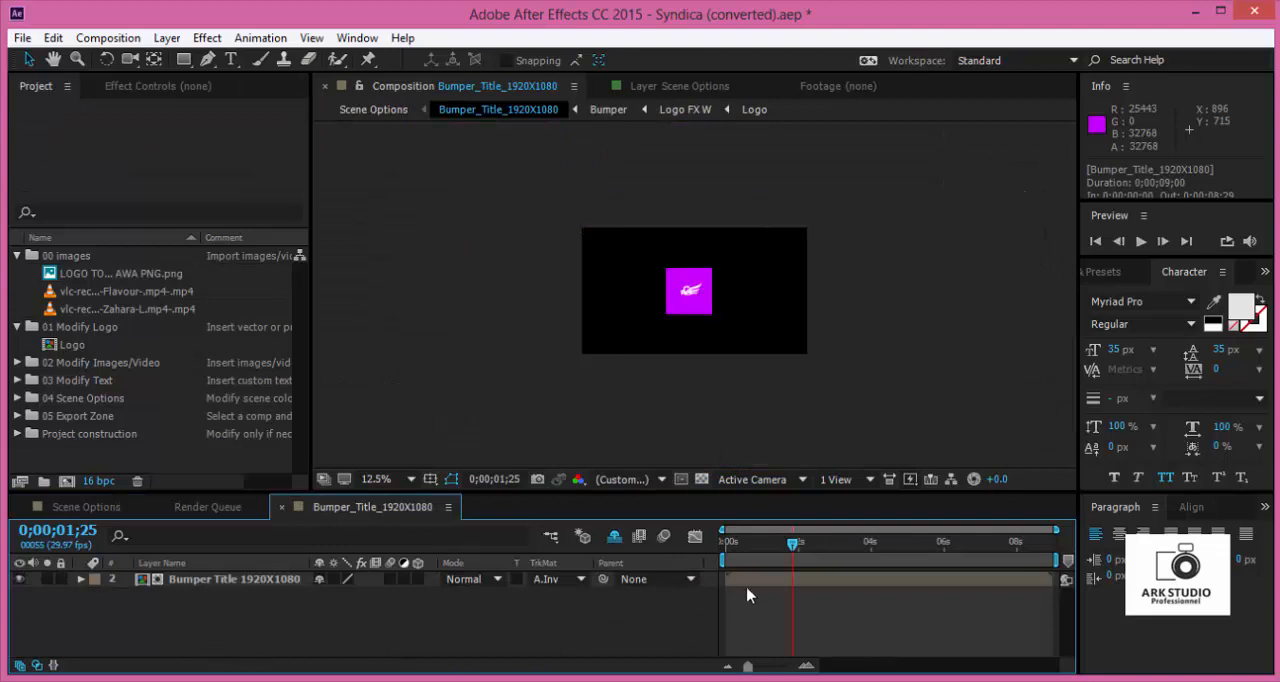
{"action": "left_click", "coordinate": [758, 587]}
{"action": "double_click", "coordinate": [758, 587]}
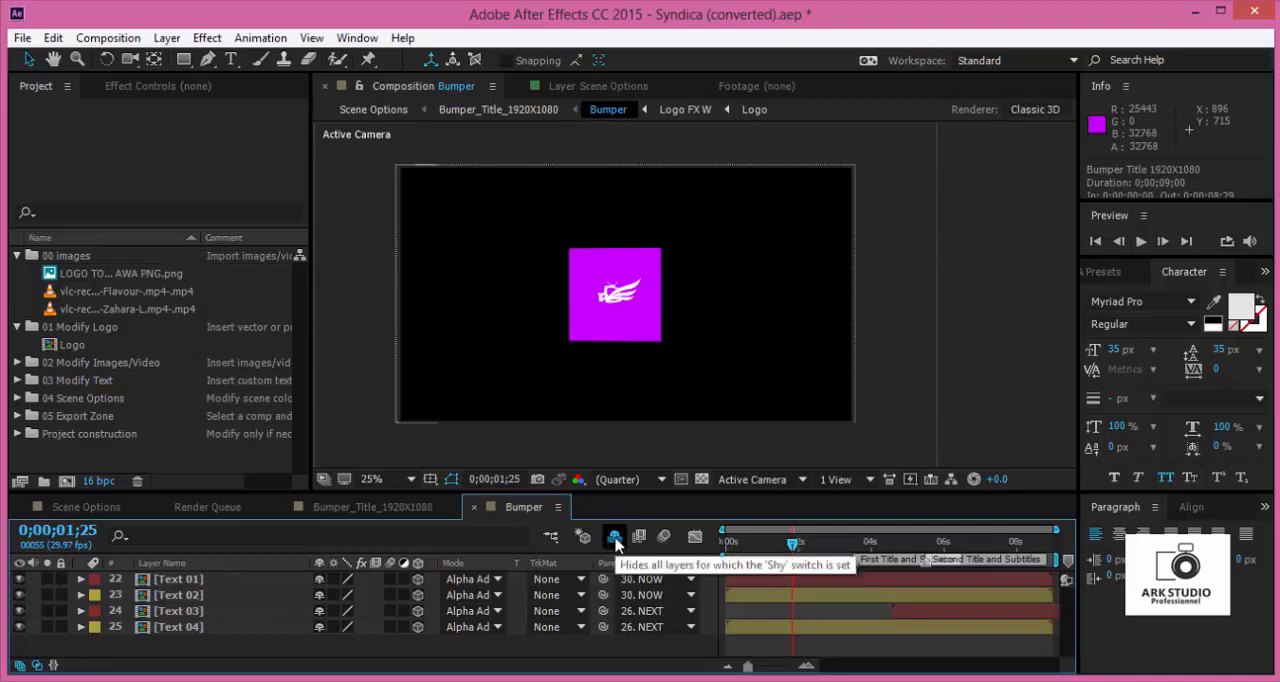
- Show the shy layers of the Bumper composition and locate its Logo FX layers
{"action": "left_click", "coordinate": [614, 537]}
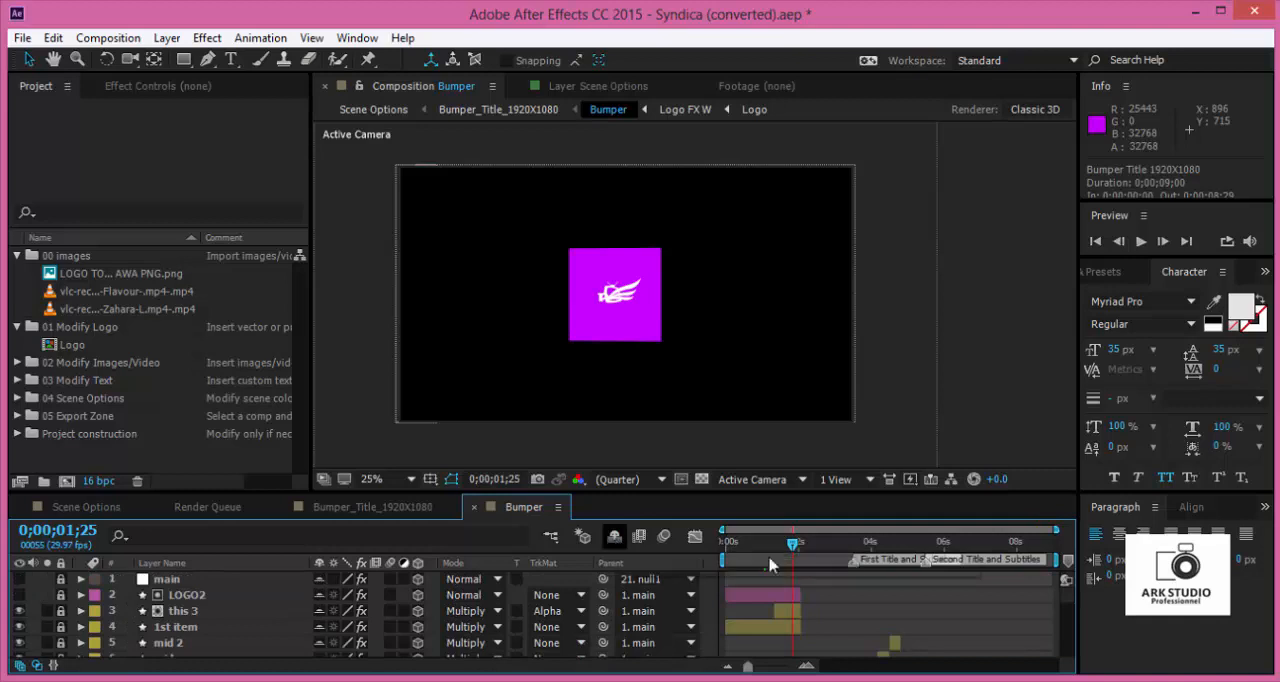
{"action": "left_click", "coordinate": [614, 537]}
{"action": "scroll", "coordinate": [838, 607], "scroll_direction": "down", "scroll_amount": 1}
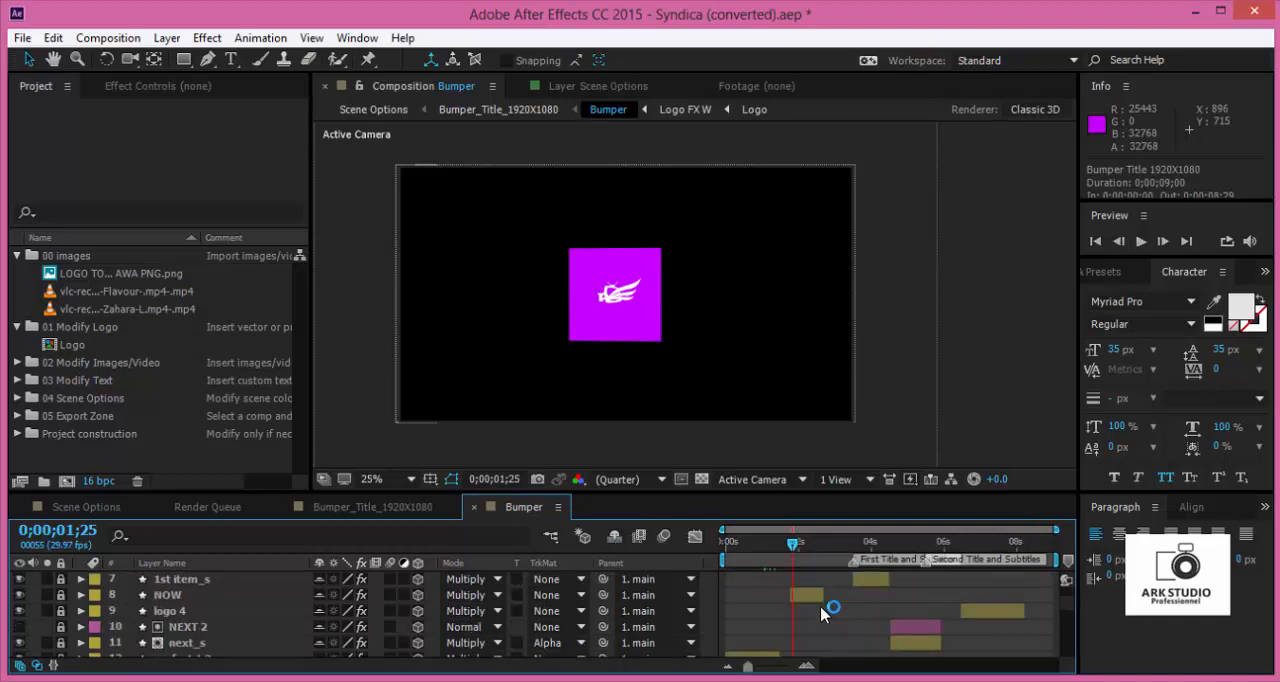
{"action": "scroll", "coordinate": [195, 640], "scroll_direction": "down", "scroll_amount": 2}
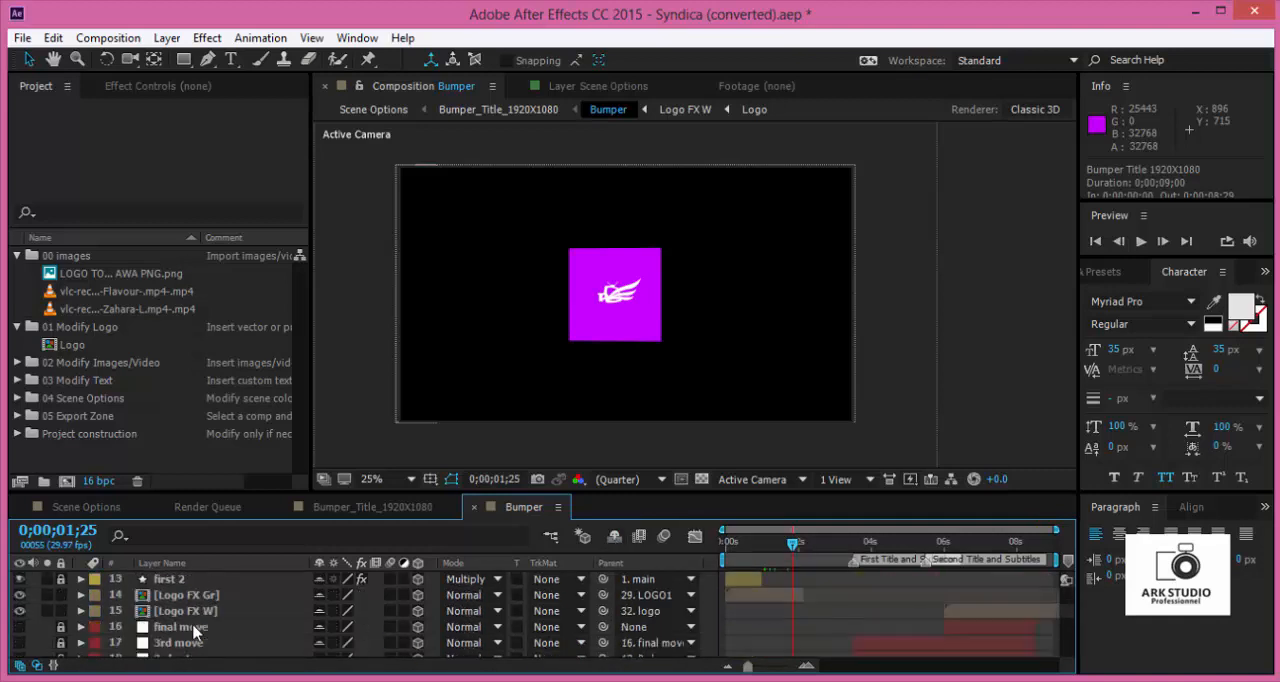
- Open the Logo FX Gr composition, restore the logo's original colors there, and close the composition
{"action": "left_click", "coordinate": [208, 608]}
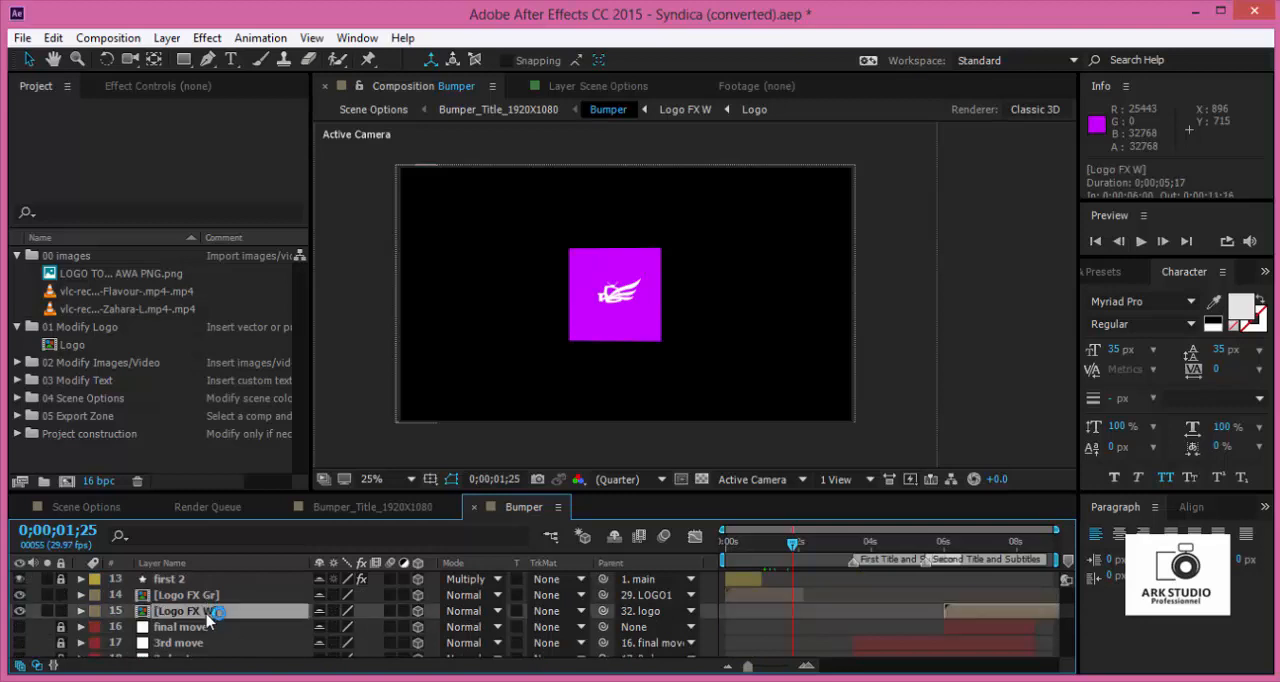
{"action": "left_click", "coordinate": [208, 595]}
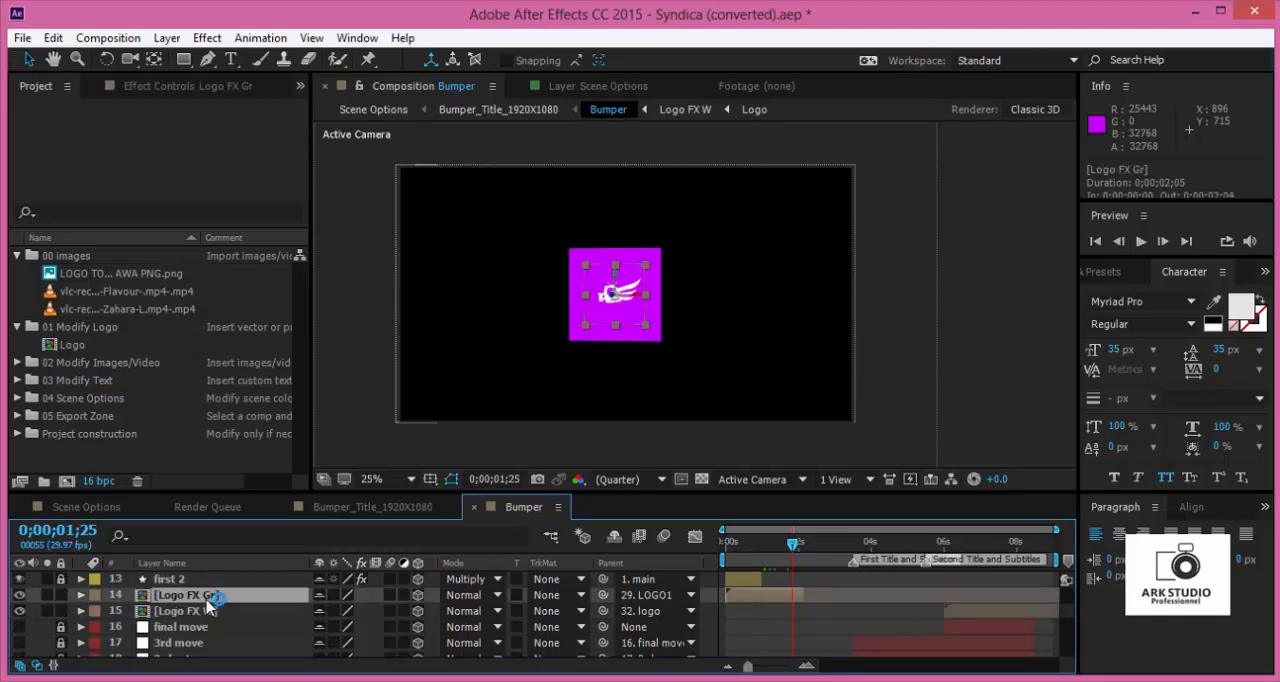
{"action": "double_click", "coordinate": [770, 598]}
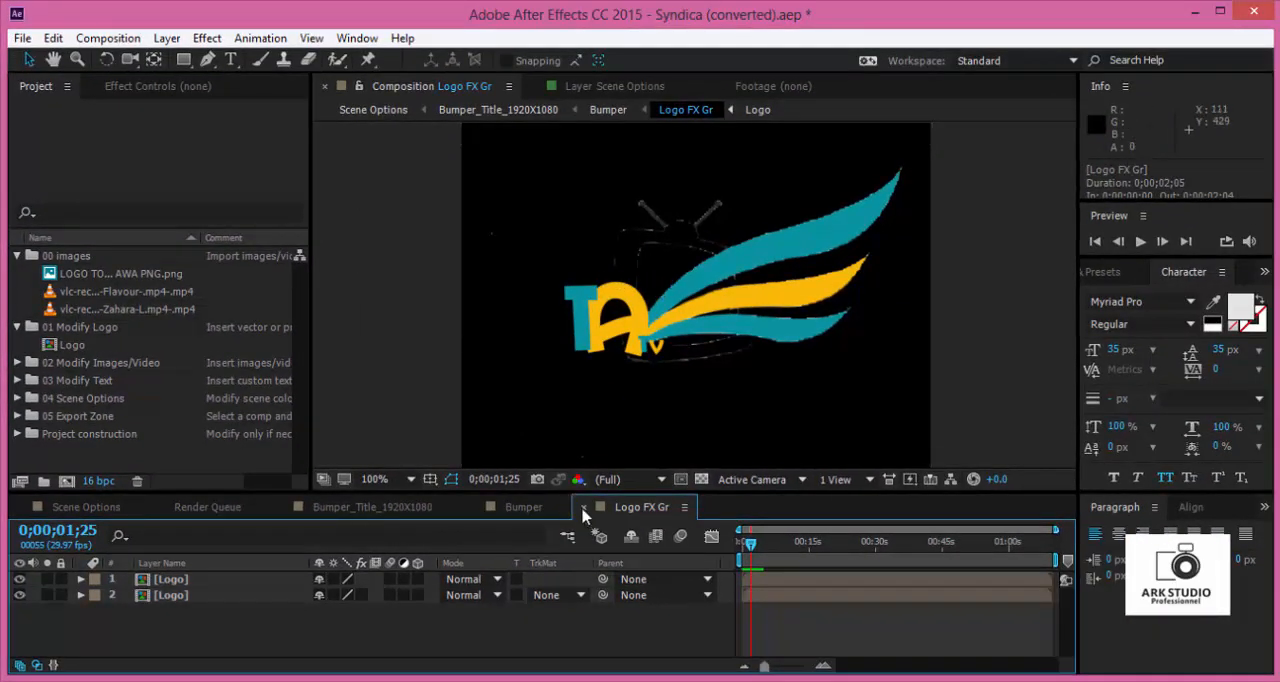
{"action": "left_click", "coordinate": [583, 512]}
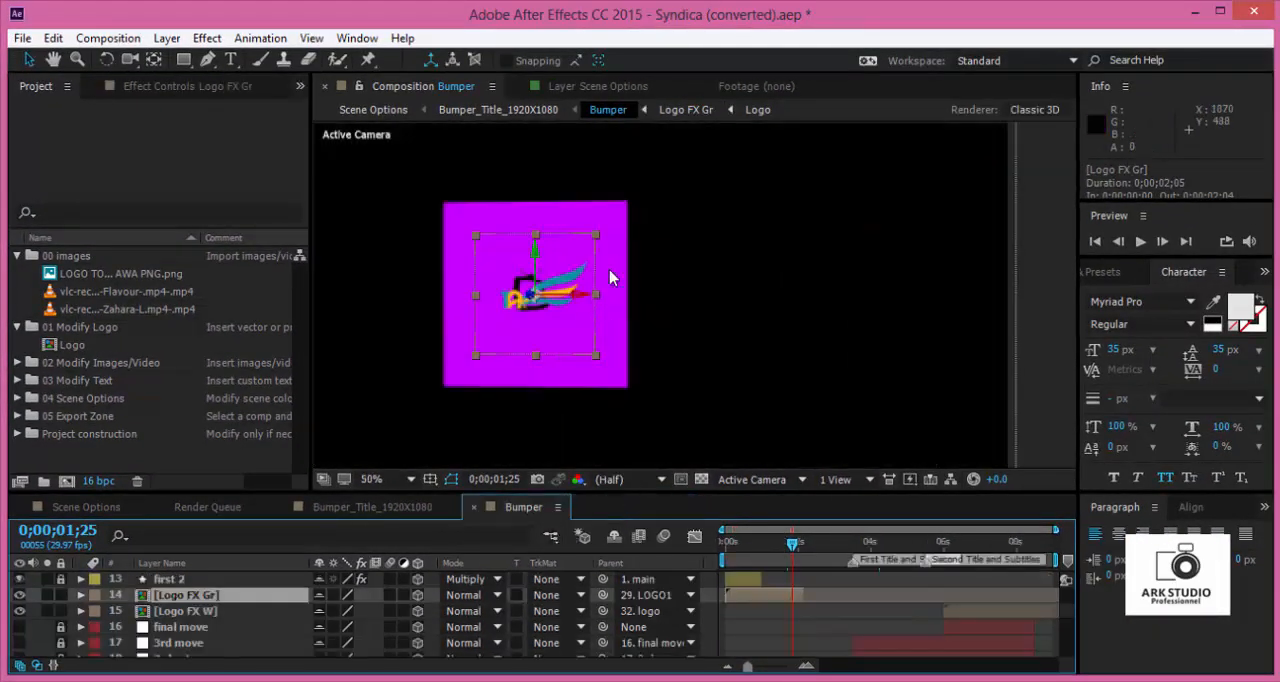
- Examine the logo's colors on the purple square up close in the Bumper composition
{"action": "scroll", "coordinate": [612, 278], "scroll_direction": "up", "scroll_amount": 1}
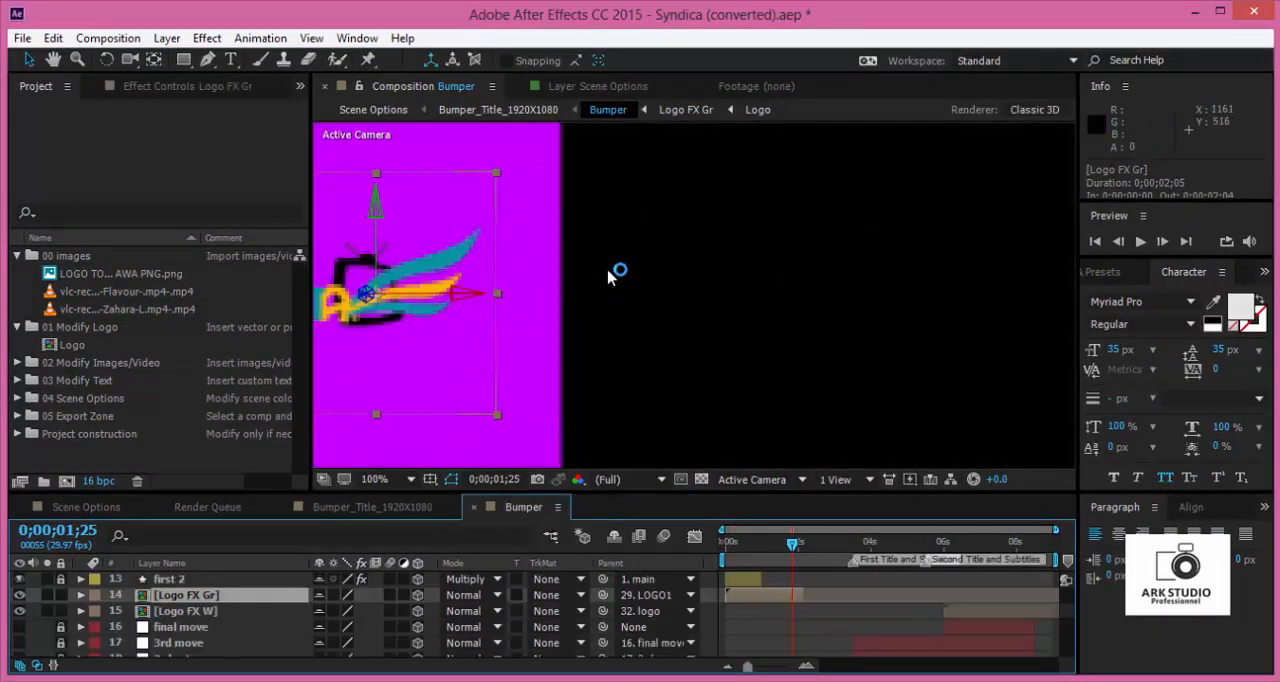
{"action": "left_click", "coordinate": [54, 60]}
{"action": "left_click_drag", "start_coordinate": [460, 274], "coordinate": [805, 285]}
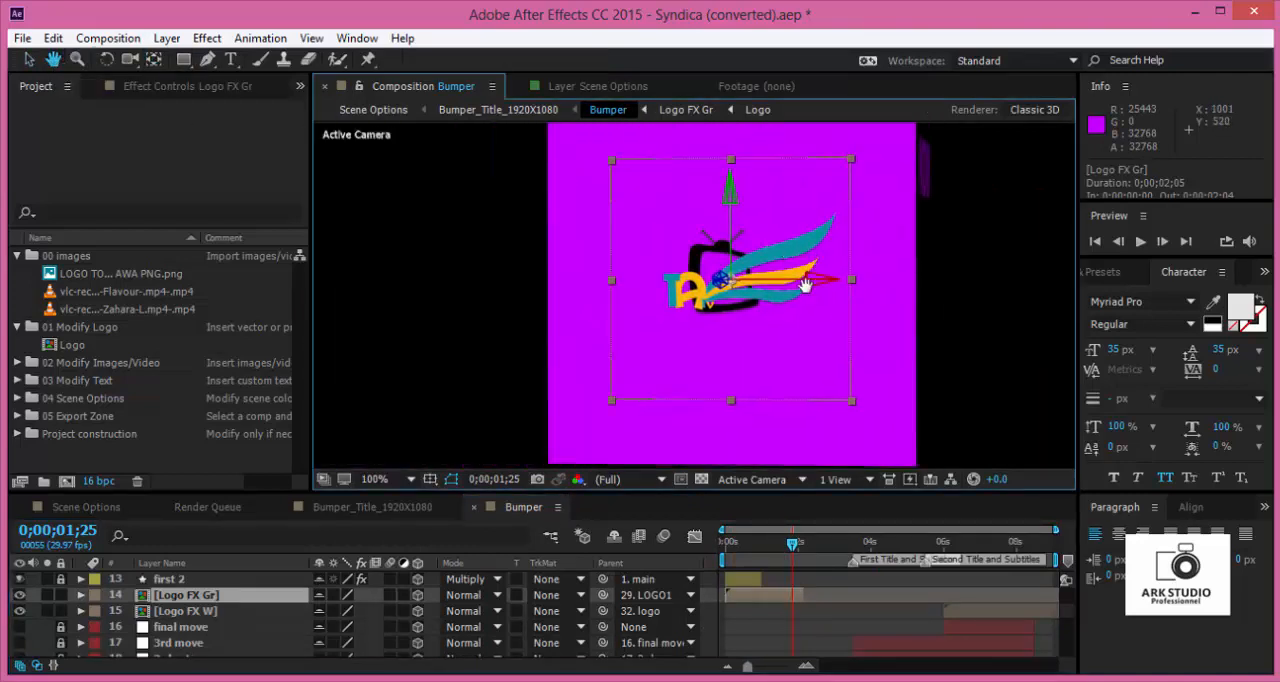
{"action": "left_click", "coordinate": [650, 481]}
{"action": "left_click", "coordinate": [652, 484]}
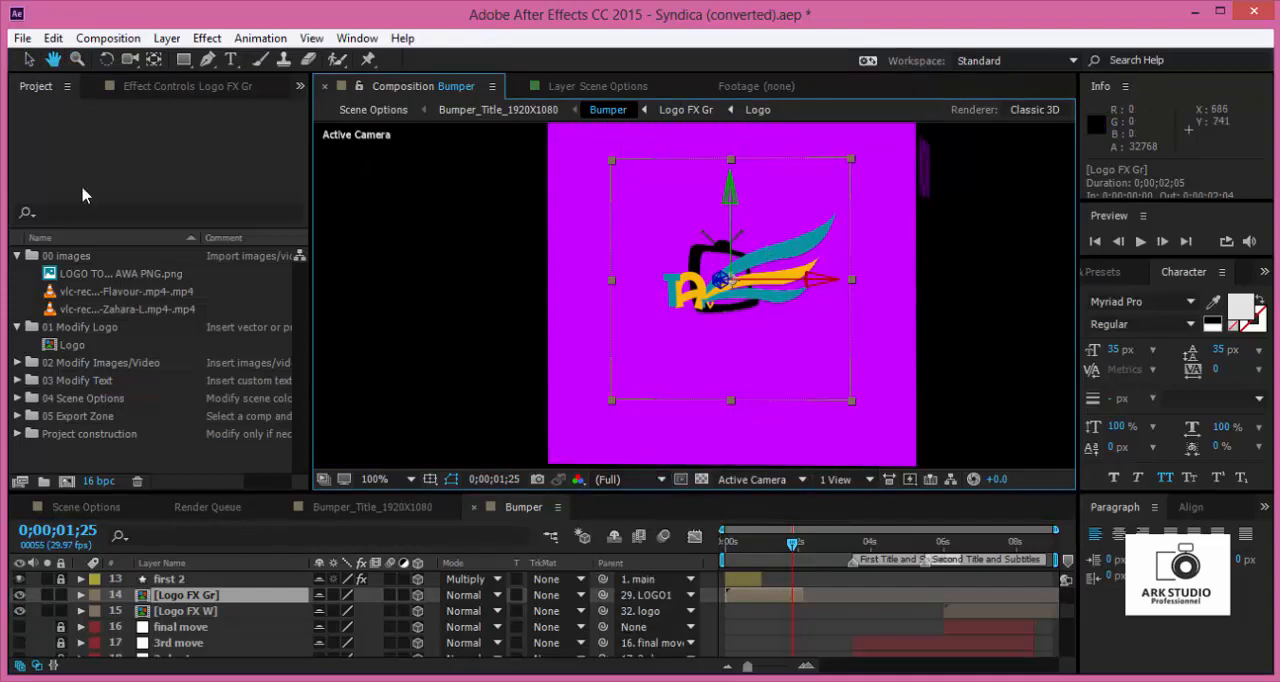
{"action": "left_click", "coordinate": [35, 65]}
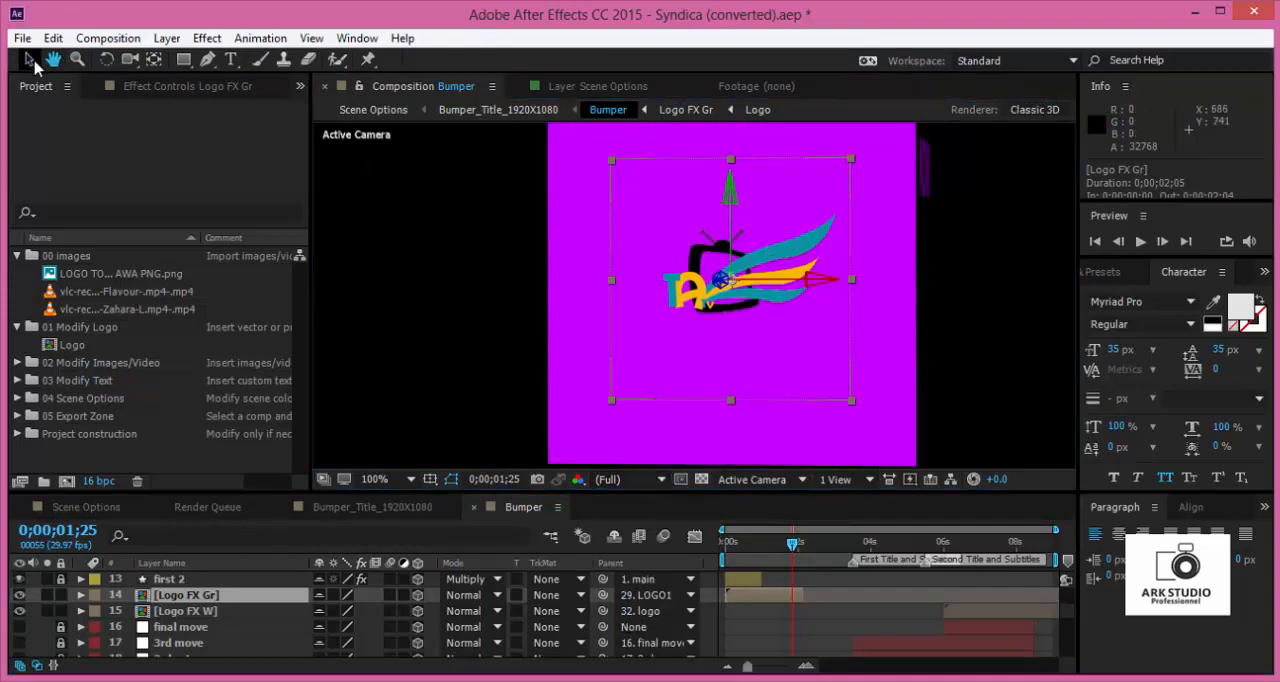
- Close the Bumper and Bumper_Title_1920X1080 compositions and return to Scene Options
{"action": "left_click", "coordinate": [474, 507]}
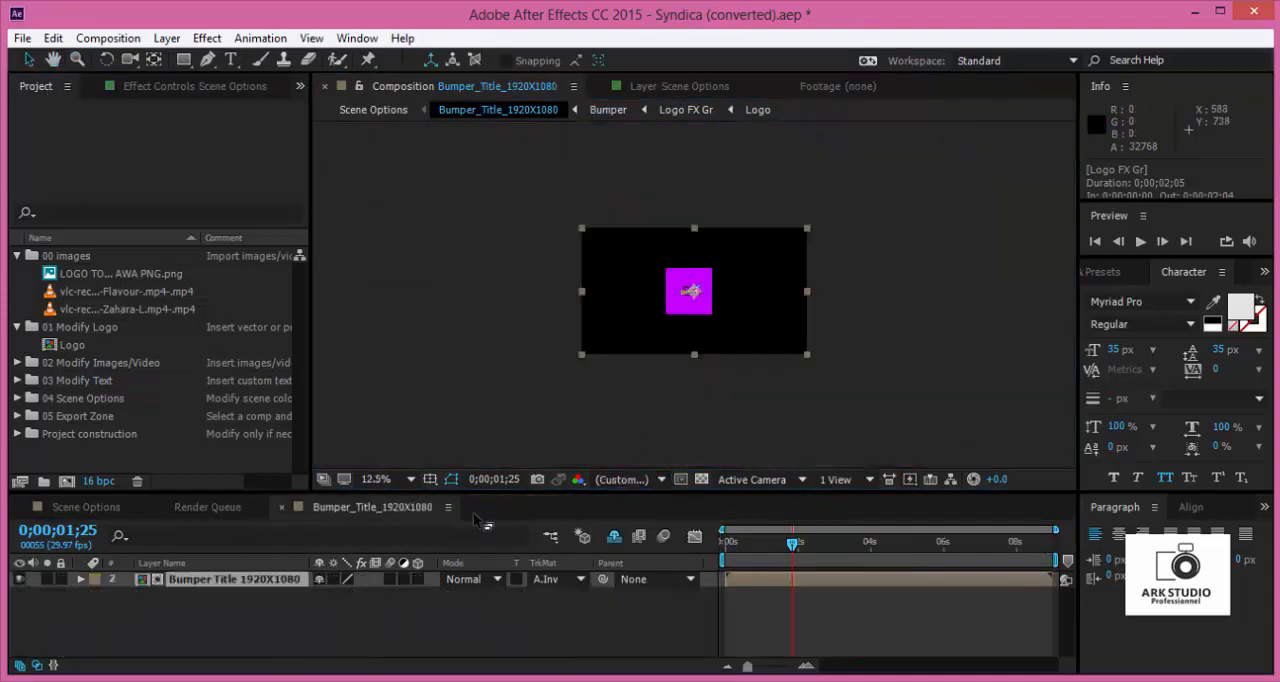
{"action": "left_click", "coordinate": [286, 508]}
{"action": "left_click", "coordinate": [114, 510]}
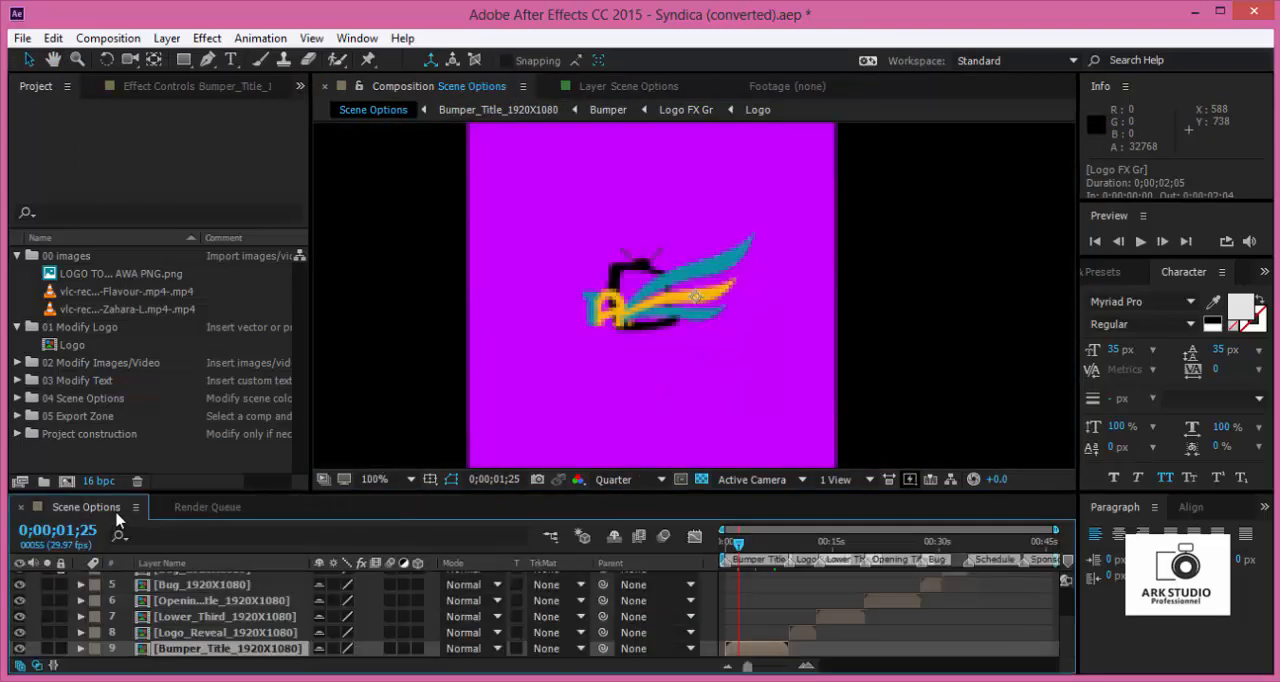
- Set the Scene Options preview resolution to Full and move the time indicator to 0;00;07;23 near the bumper title's end
{"action": "left_click", "coordinate": [660, 480]}
{"action": "left_click", "coordinate": [655, 526]}
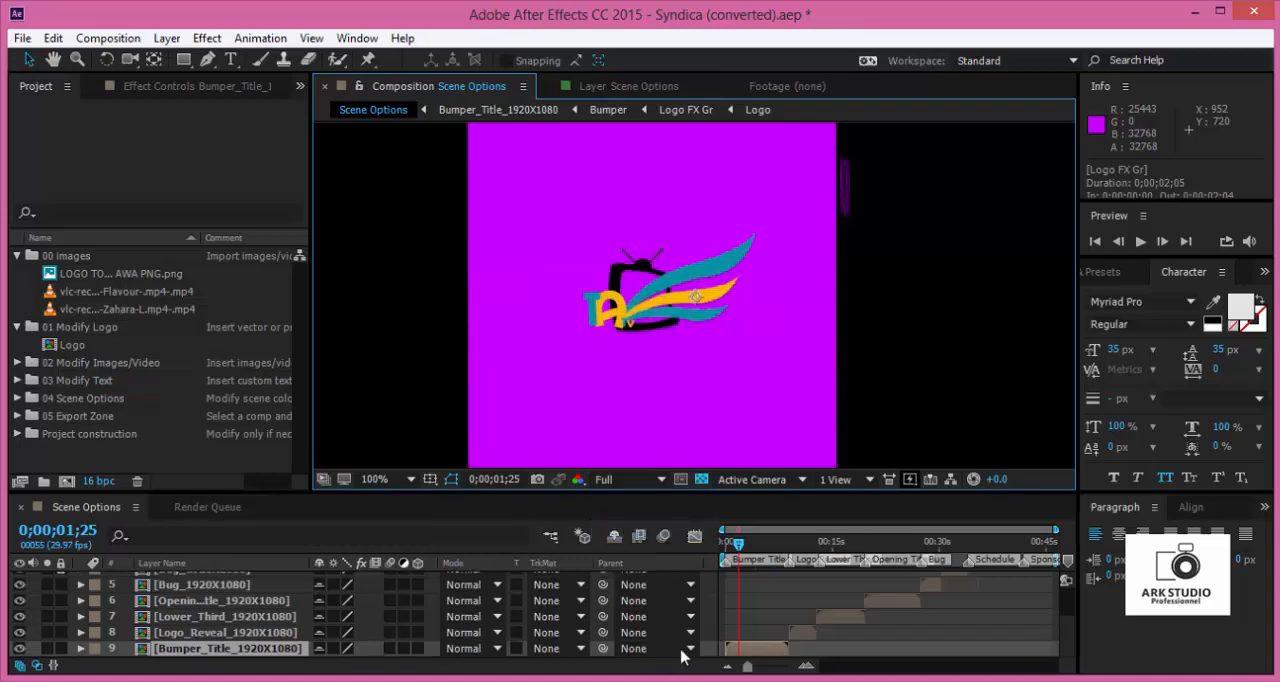
{"action": "left_click", "coordinate": [786, 548]}
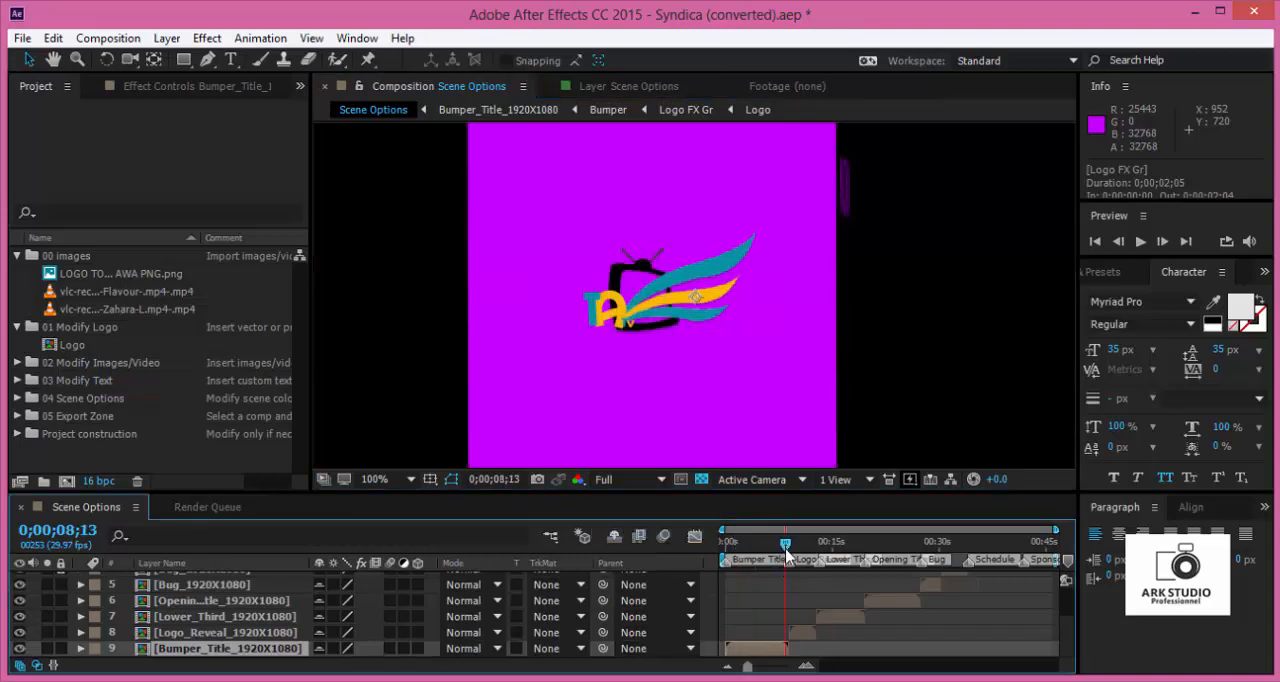
{"action": "left_click_drag", "start_coordinate": [786, 556], "coordinate": [783, 560]}
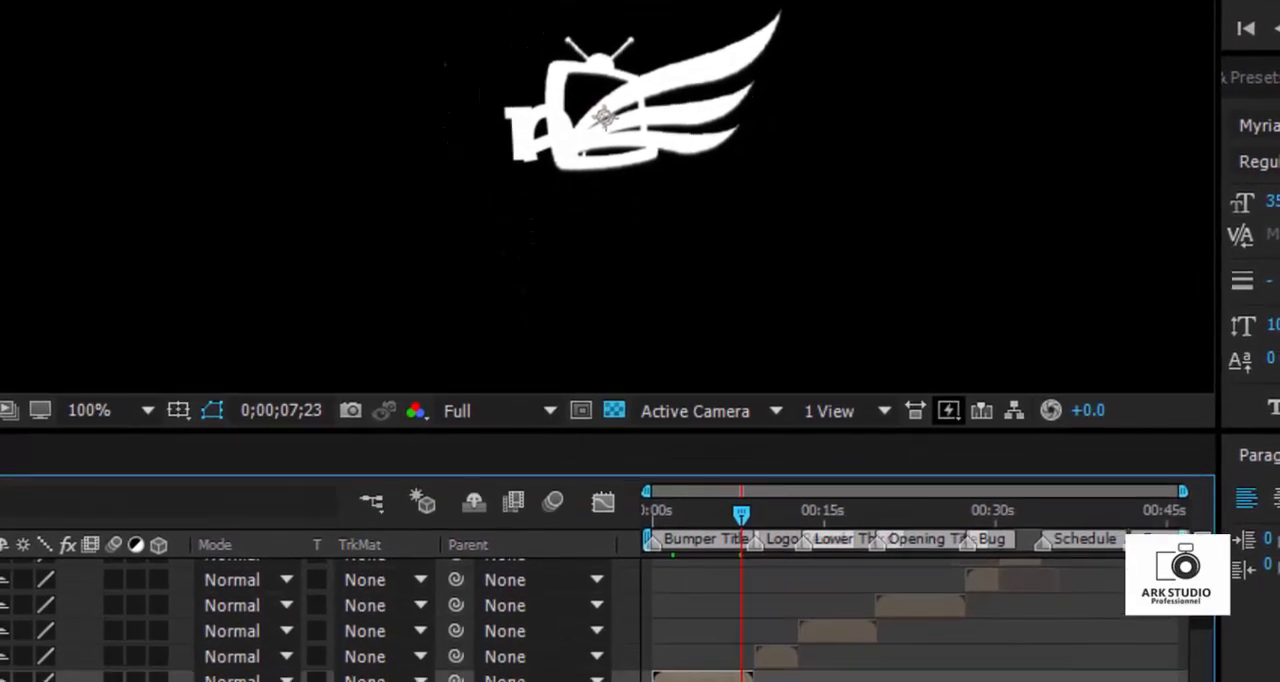
- Open the Logo FX W composition from Bumper and turn off the effects on its lower Logo layer
{"action": "double_click", "coordinate": [729, 653]}
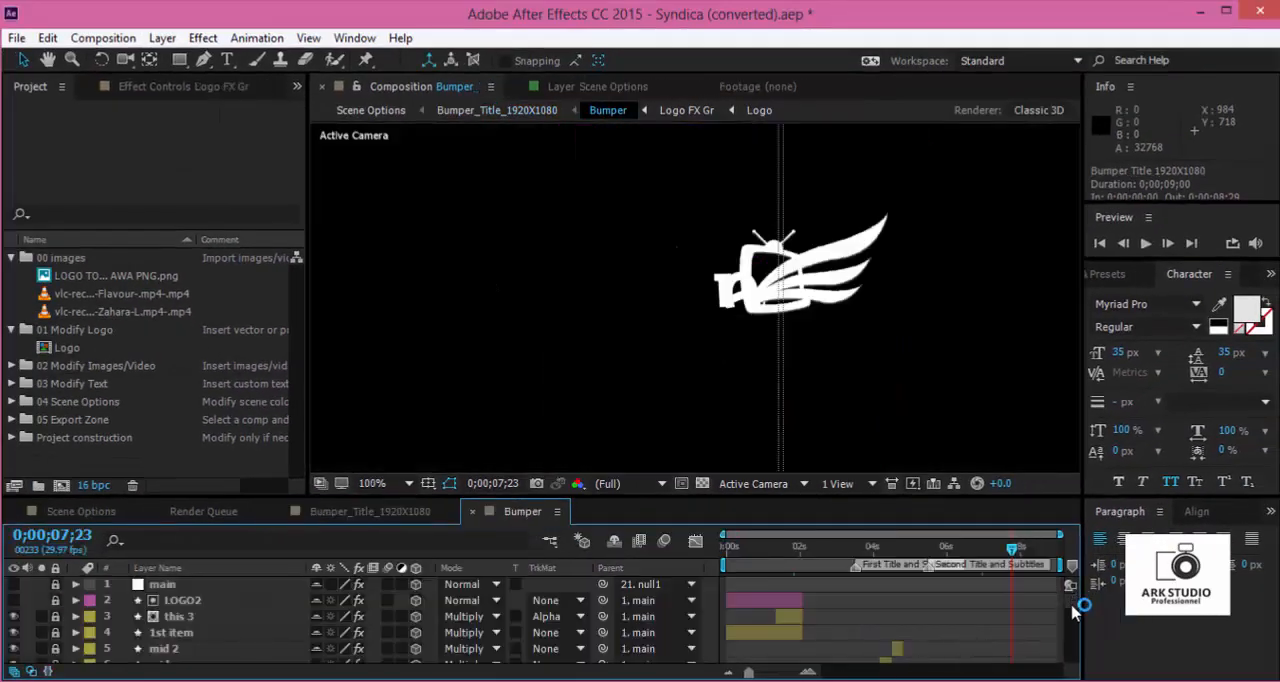
{"action": "scroll", "coordinate": [1074, 612], "scroll_direction": "down", "scroll_amount": 5}
{"action": "scroll", "coordinate": [1071, 614], "scroll_direction": "up", "scroll_amount": 2}
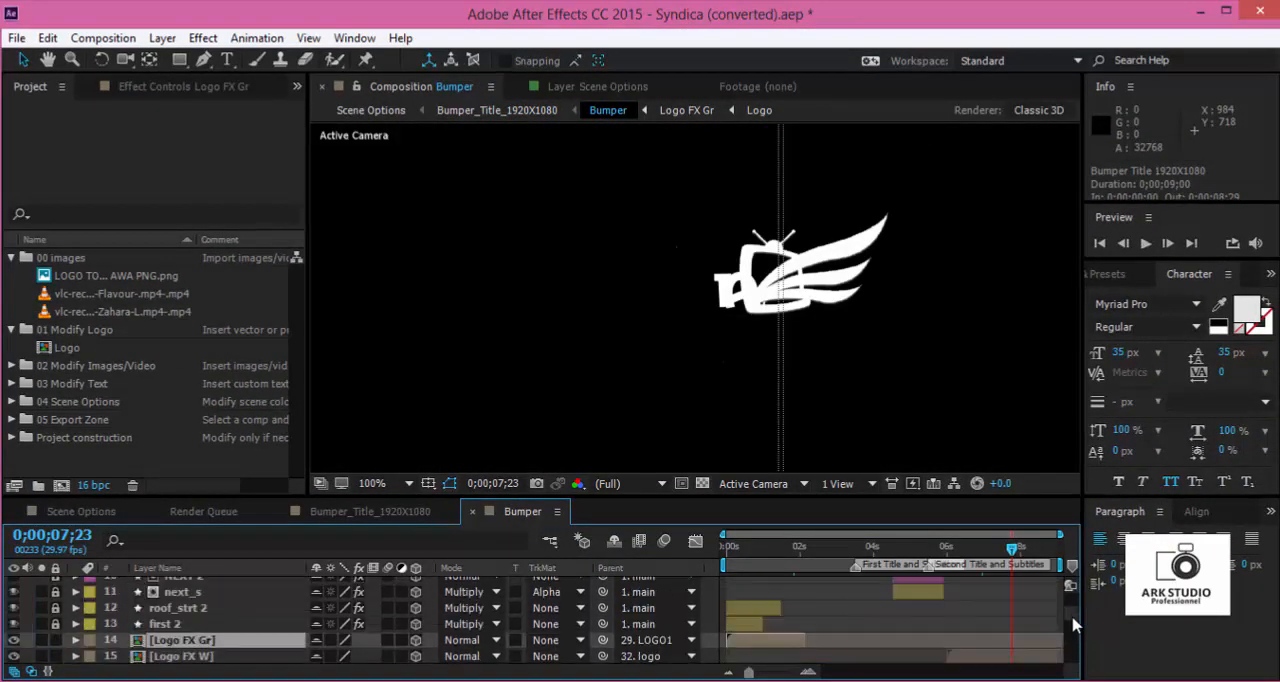
{"action": "left_click", "coordinate": [1031, 658]}
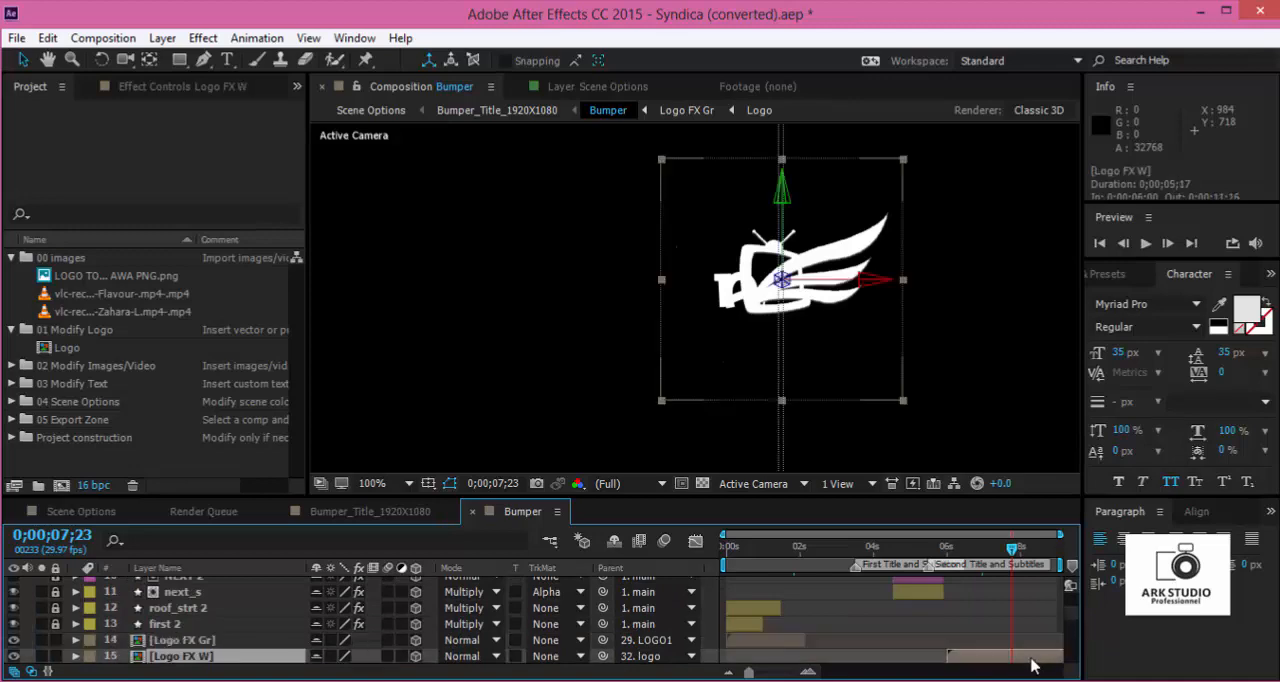
{"action": "double_click", "coordinate": [1035, 658]}
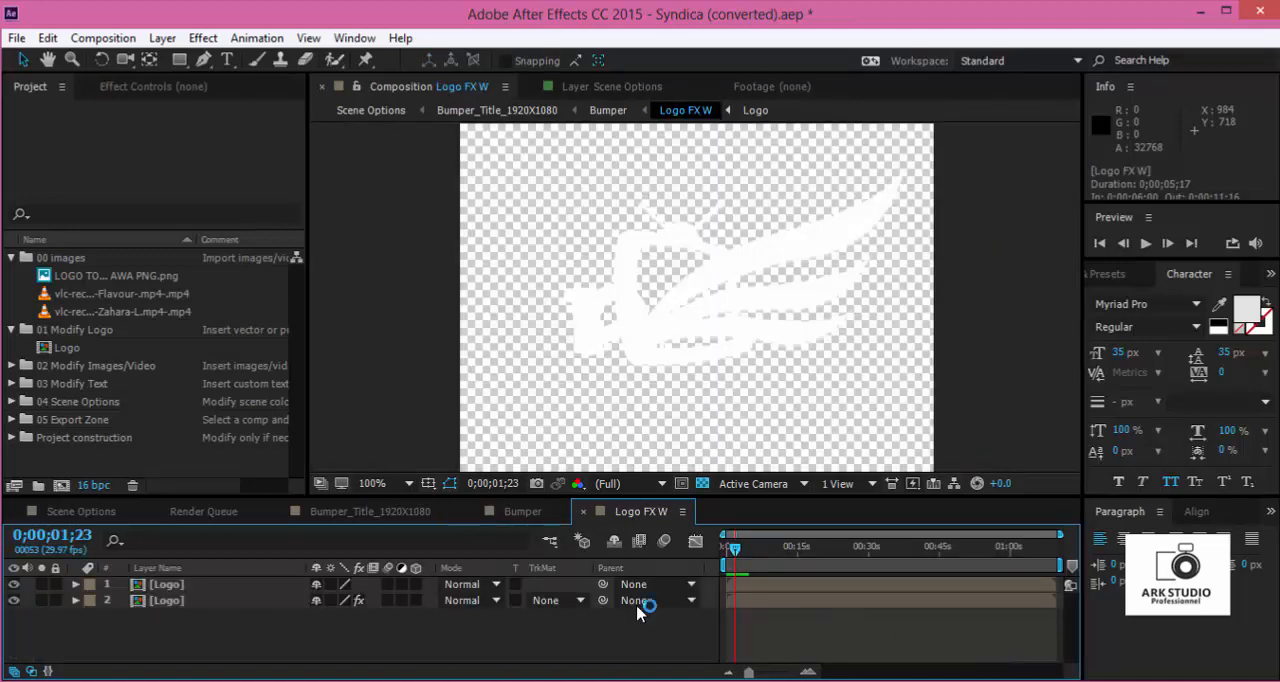
{"action": "left_click", "coordinate": [358, 601]}
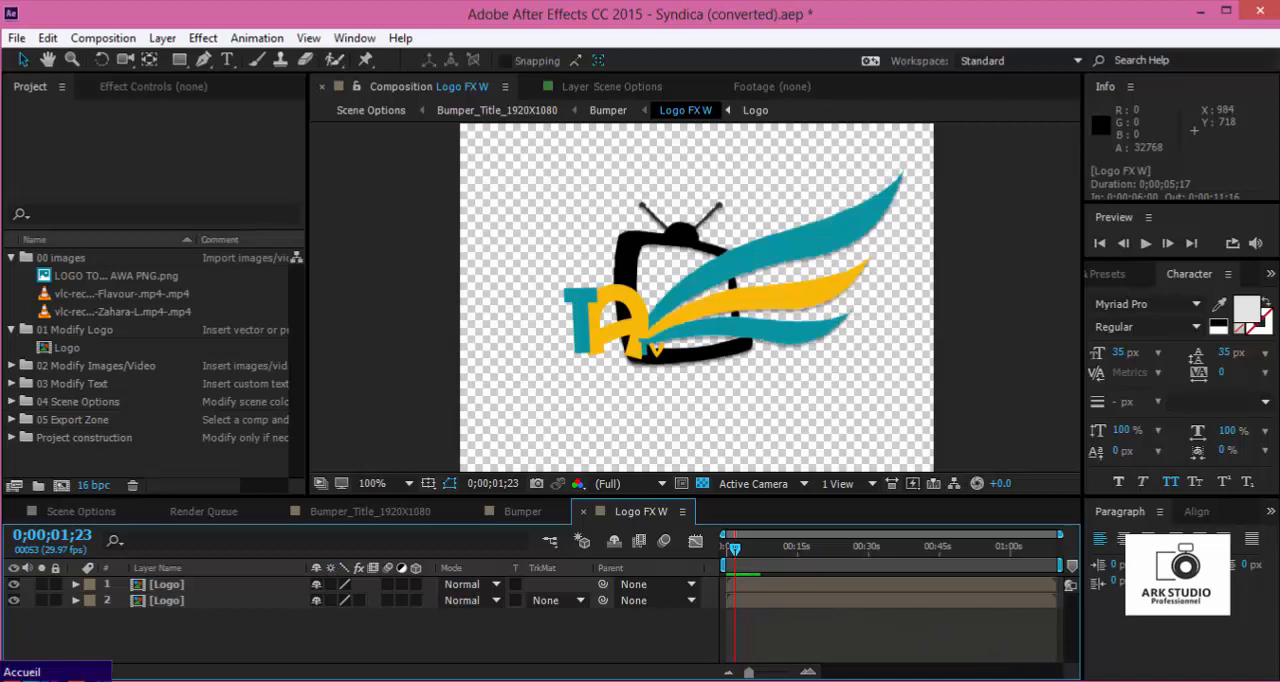
- Close the Logo FX W, Bumper and Bumper_Title_1920X1080 compositions and return to Scene Options
{"action": "left_click", "coordinate": [586, 515]}
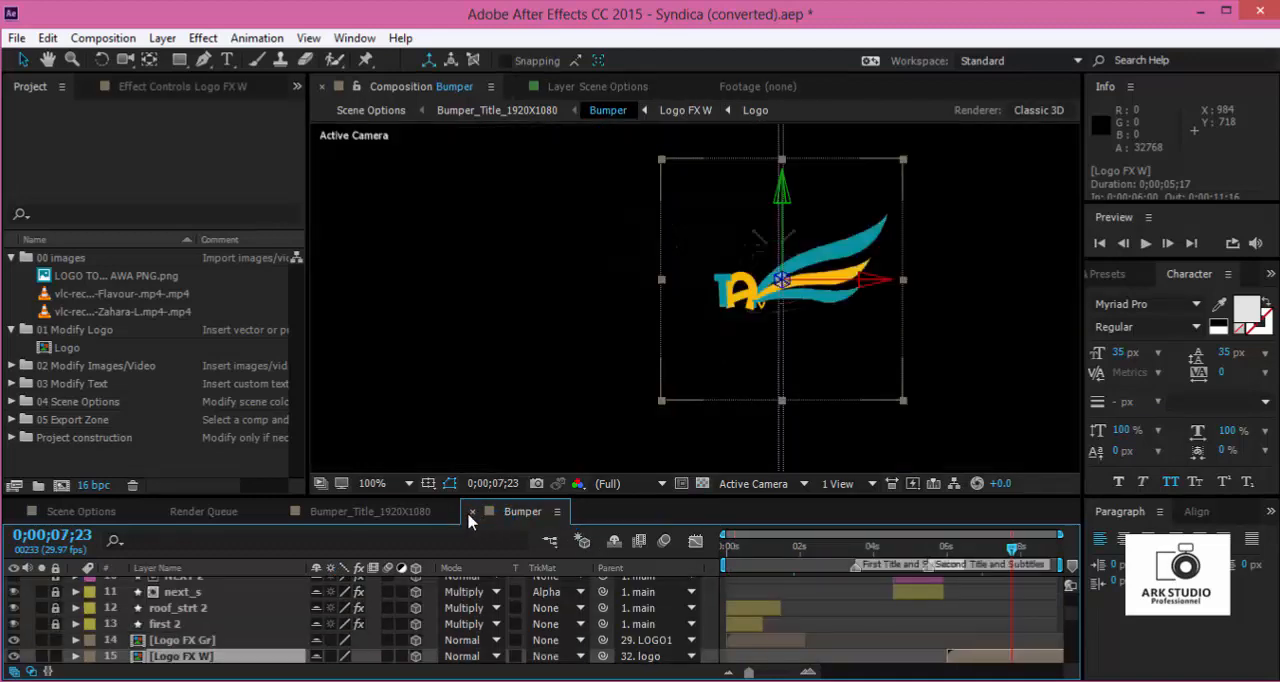
{"action": "left_click", "coordinate": [470, 512]}
{"action": "left_click", "coordinate": [278, 511]}
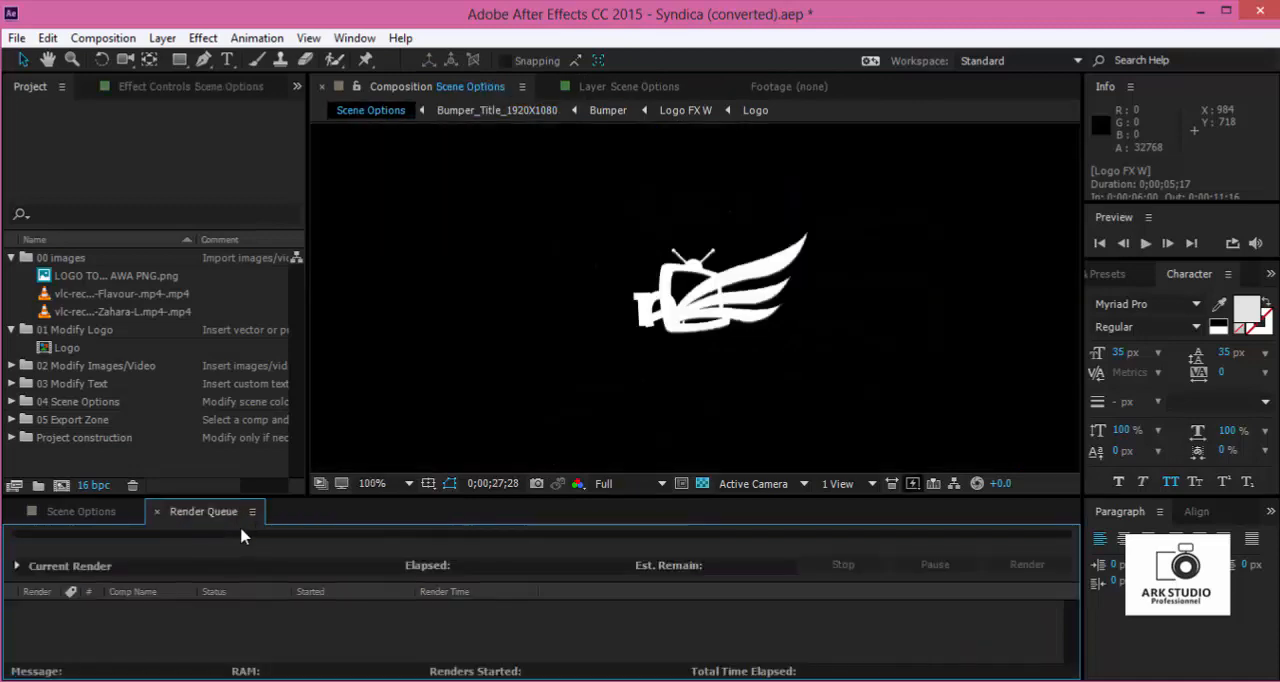
{"action": "left_click", "coordinate": [90, 511]}
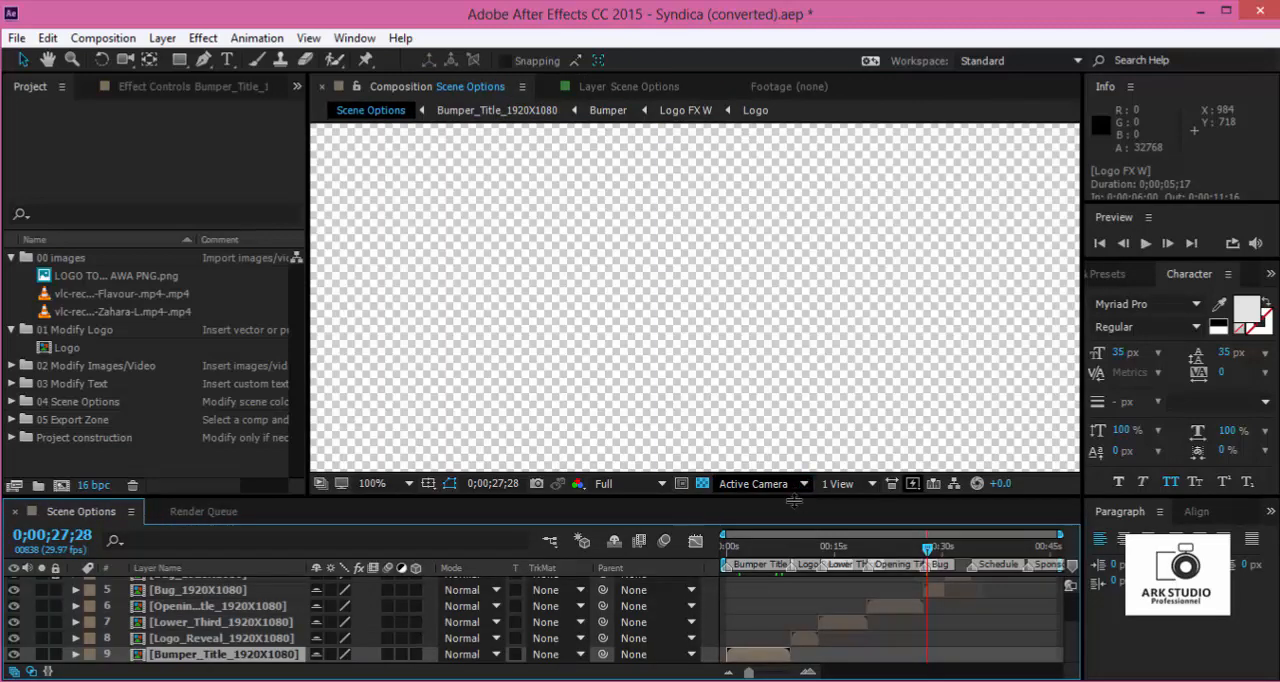
- Check the bumper title's logo at 0;00;07;07 in Scene Options and set the preview resolution to Third
{"action": "left_click", "coordinate": [779, 548]}
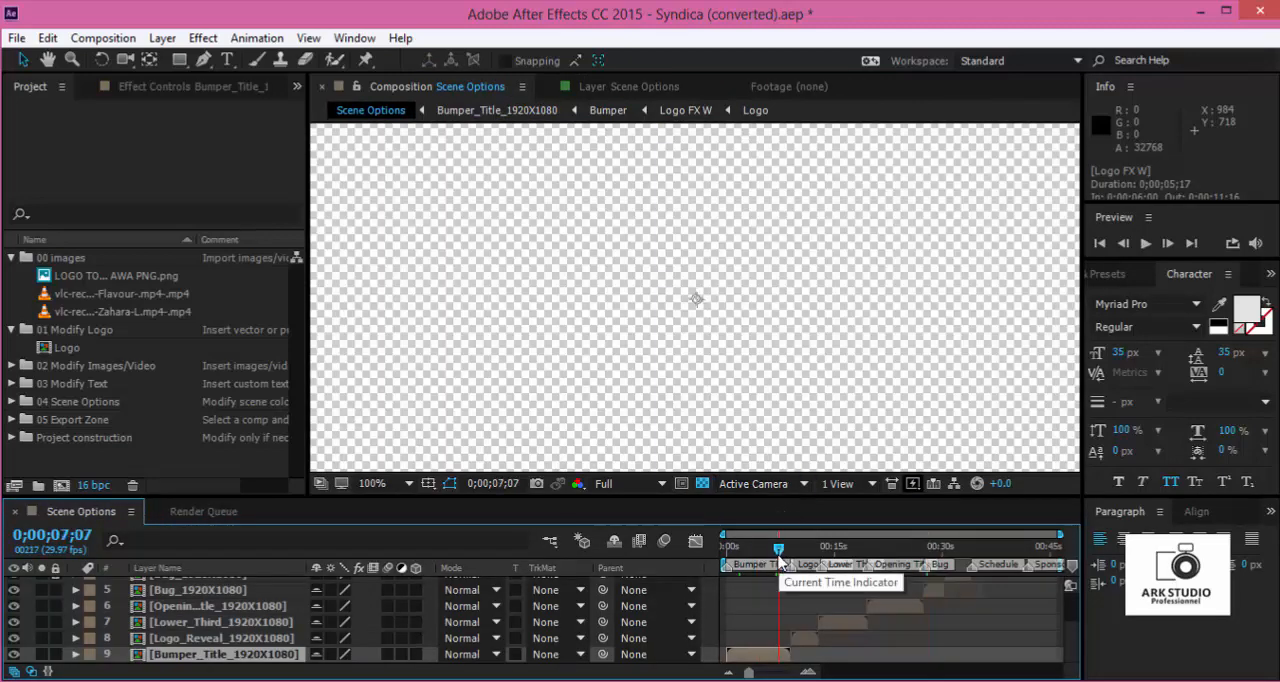
{"action": "left_click", "coordinate": [647, 488]}
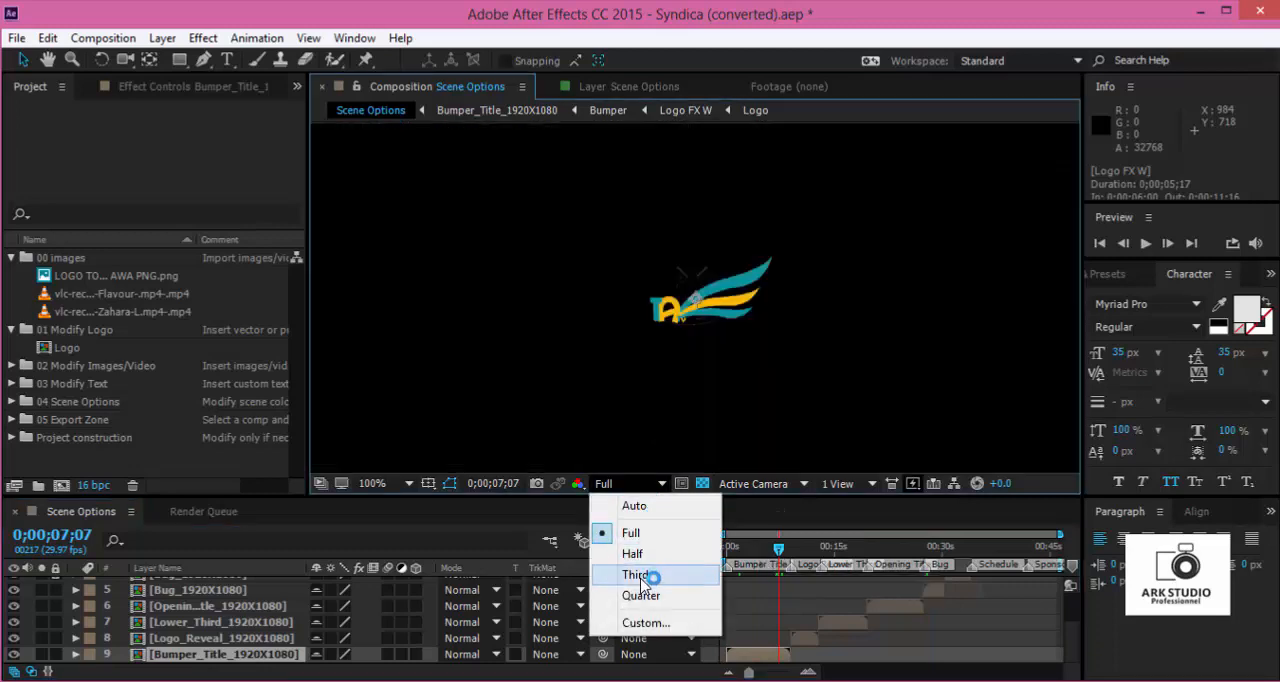
{"action": "left_click", "coordinate": [641, 575]}
- Fit the Scene Options frame in the viewer and preview the bumper title from the start, stopping at 0;00;03;09
{"action": "left_click", "coordinate": [727, 548]}
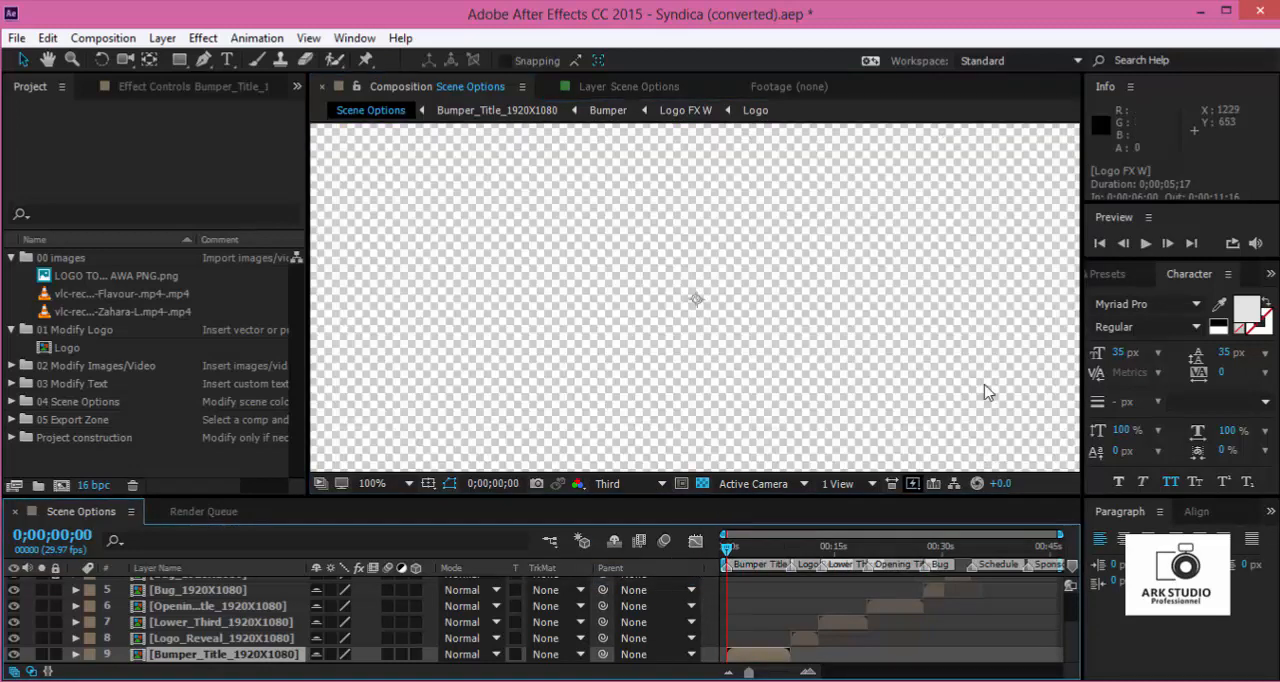
{"action": "scroll", "coordinate": [821, 263], "scroll_direction": "down", "scroll_amount": 1}
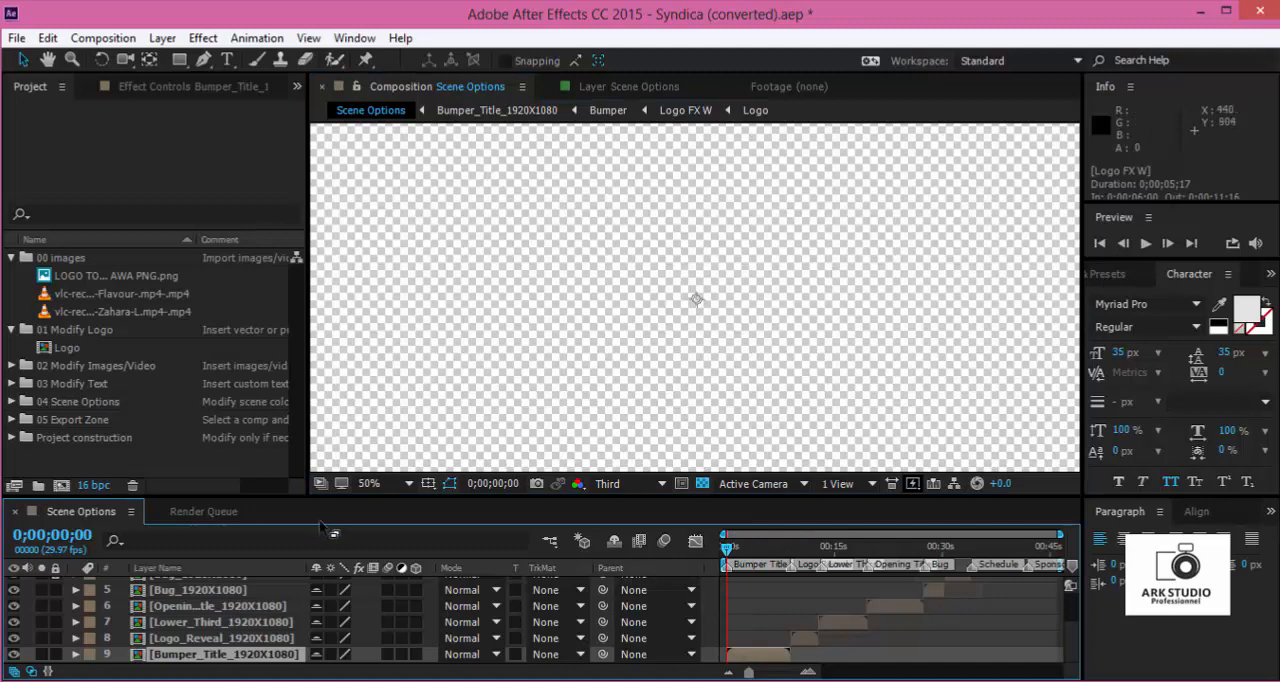
{"action": "left_click", "coordinate": [376, 484]}
{"action": "left_click", "coordinate": [417, 137]}
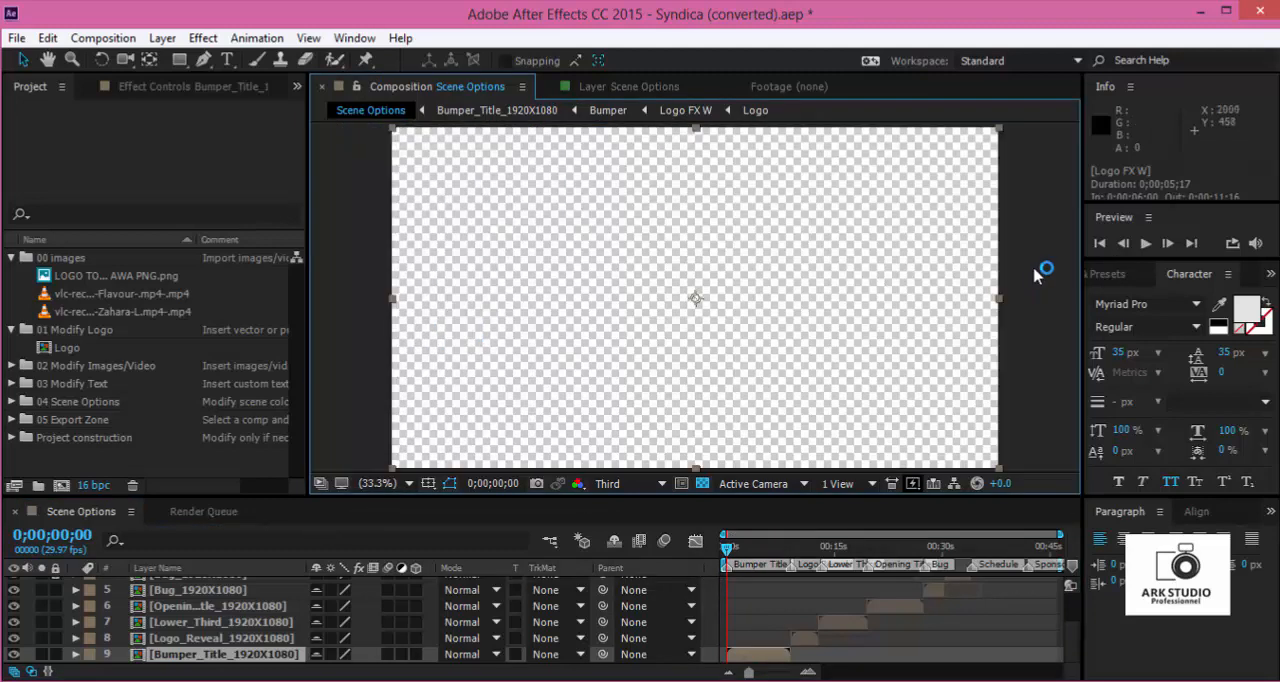
{"action": "left_click", "coordinate": [1145, 243]}
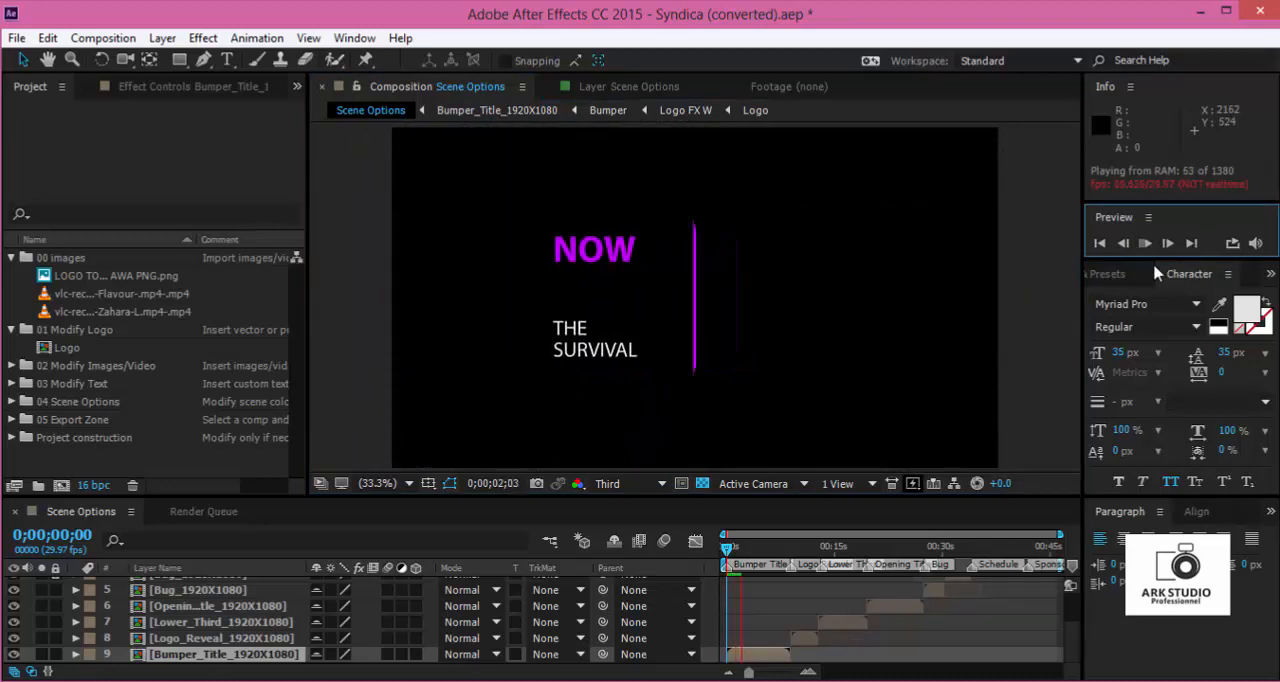
{"action": "left_click", "coordinate": [751, 558]}
- Change Elements Color 3 on the Scene Options layer to a bright sky blue
{"action": "scroll", "coordinate": [800, 610], "scroll_direction": "up", "scroll_amount": 3}
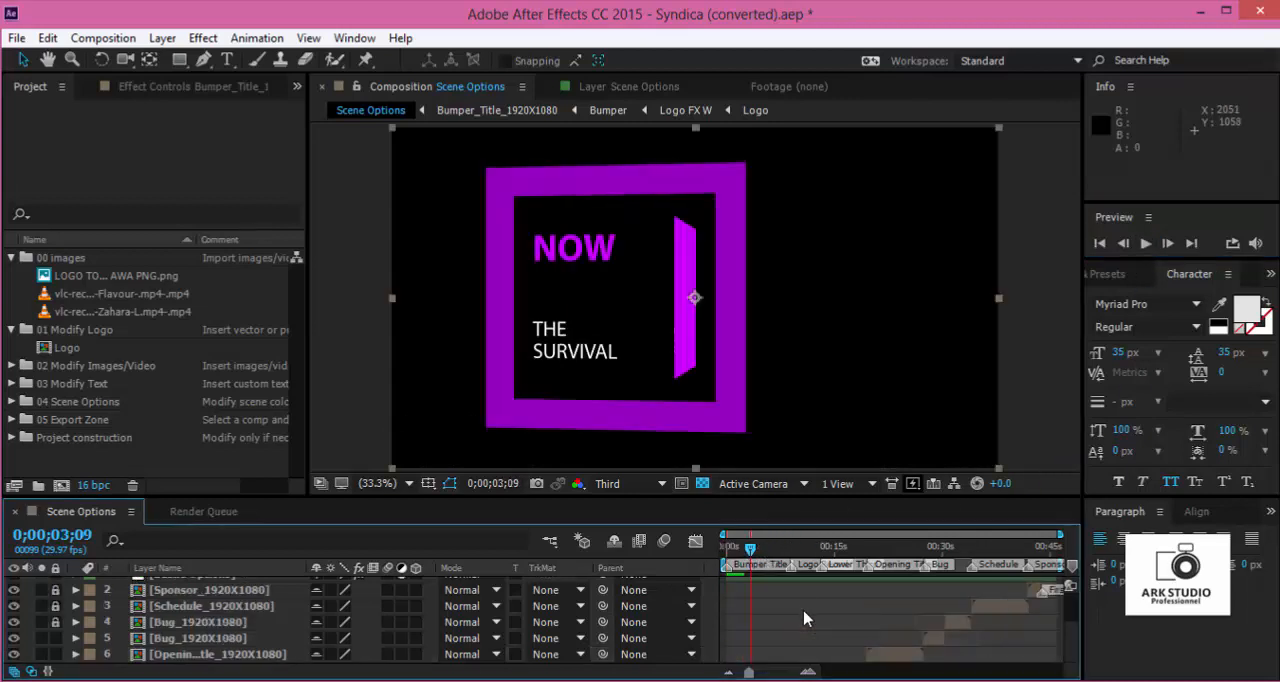
{"action": "left_click", "coordinate": [783, 590]}
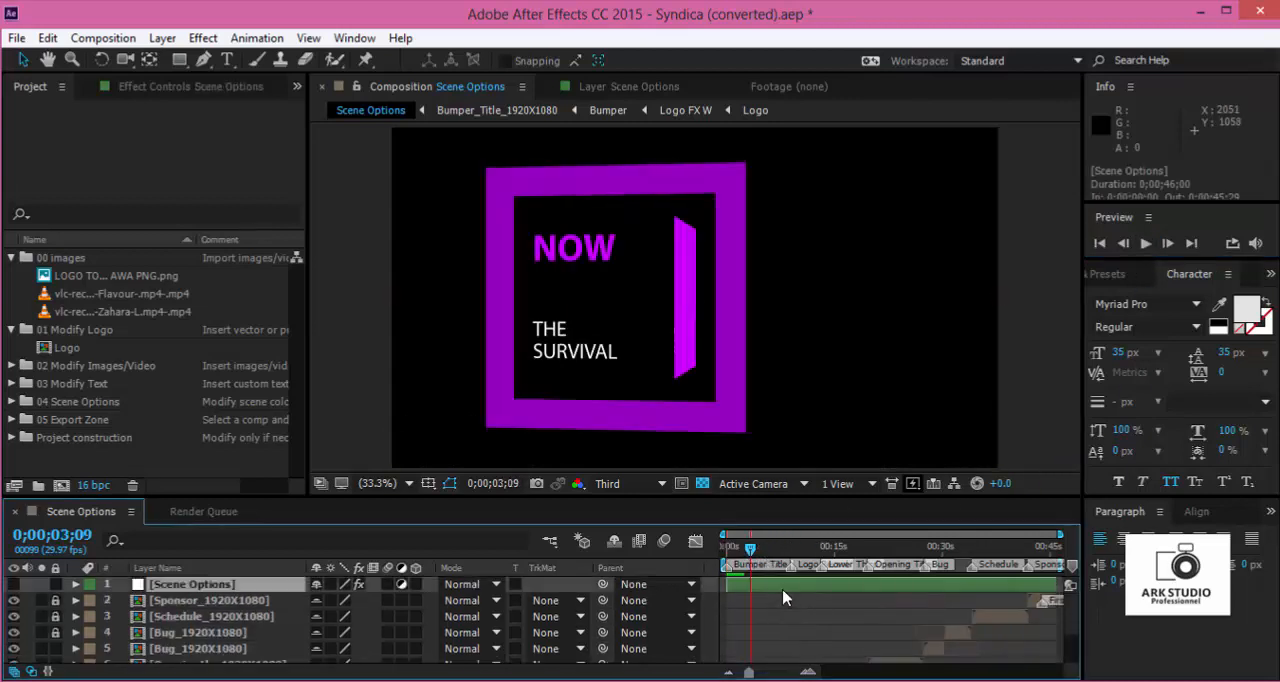
{"action": "left_click", "coordinate": [170, 86]}
{"action": "left_click", "coordinate": [179, 367]}
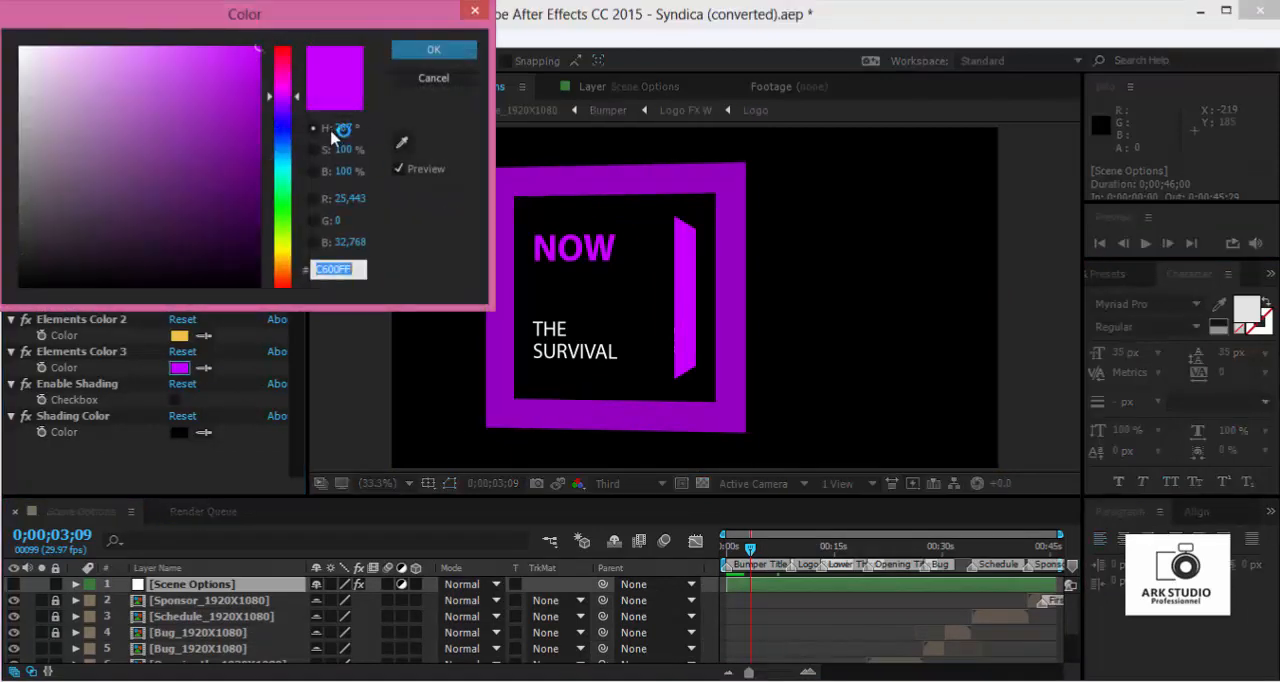
{"action": "mouse_move", "coordinate": [281, 124]}
{"action": "left_mouse_down"}
{"action": "mouse_move", "coordinate": [291, 141]}
{"action": "mouse_move", "coordinate": [293, 118]}
{"action": "left_mouse_up"}
{"action": "left_click", "coordinate": [154, 45]}
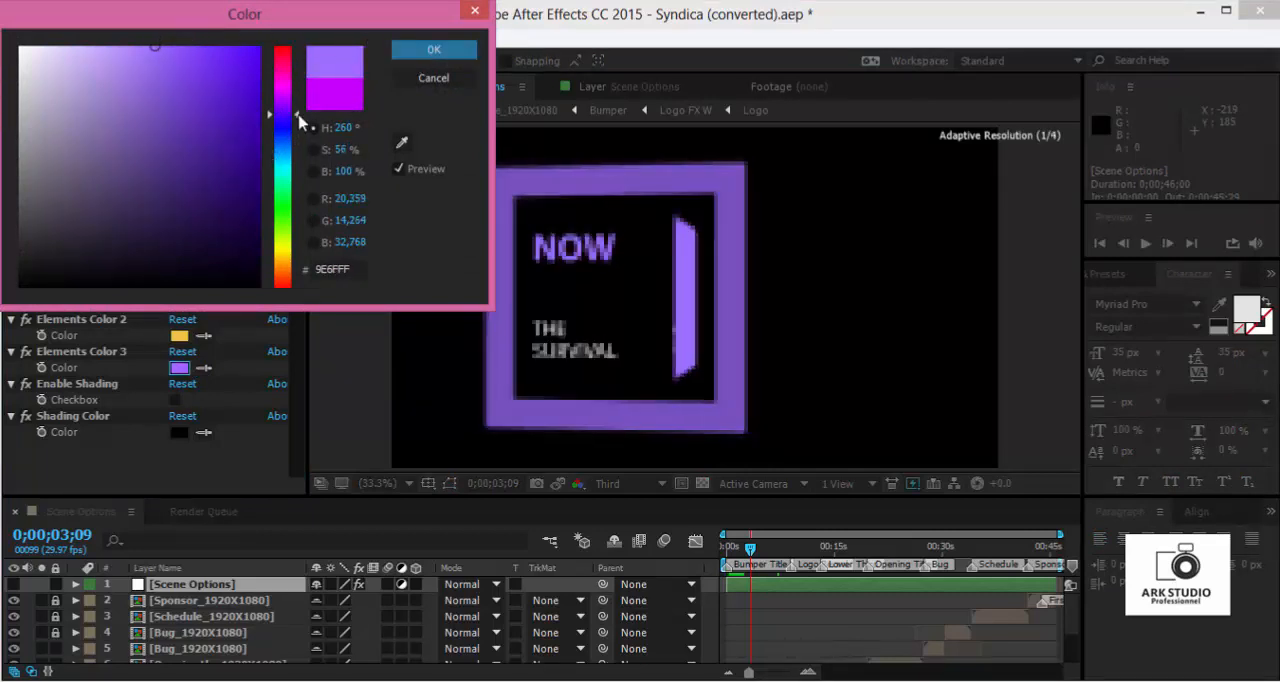
{"action": "left_click_drag", "start_coordinate": [296, 118], "coordinate": [298, 127]}
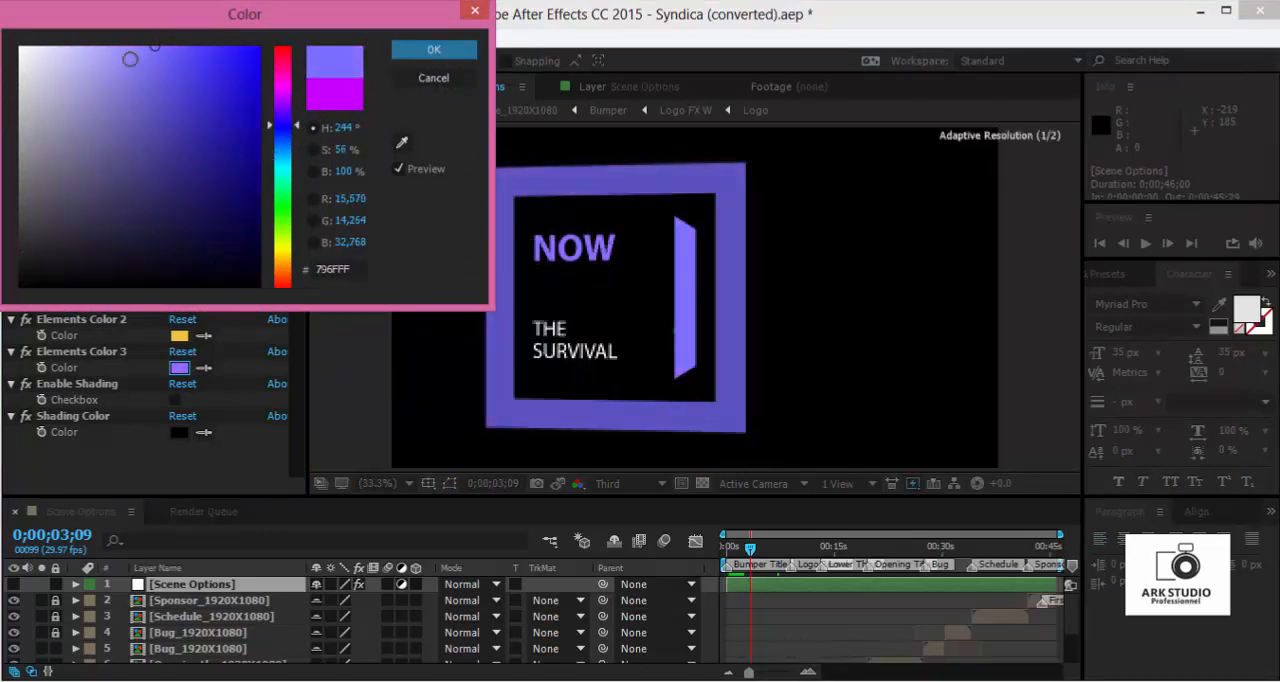
{"action": "left_click", "coordinate": [137, 46]}
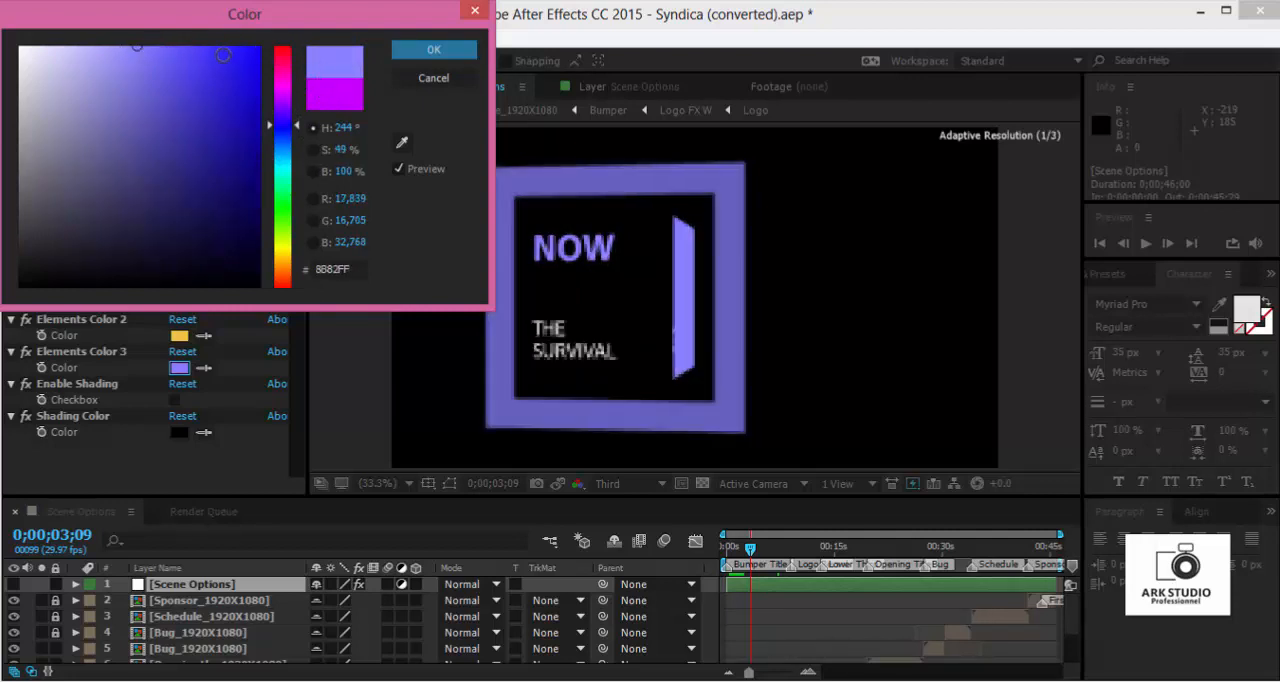
{"action": "left_click", "coordinate": [217, 48]}
{"action": "mouse_move", "coordinate": [286, 124]}
{"action": "left_mouse_down"}
{"action": "mouse_move", "coordinate": [287, 160]}
{"action": "mouse_move", "coordinate": [287, 130]}
{"action": "left_mouse_up"}
{"action": "left_click", "coordinate": [433, 49]}
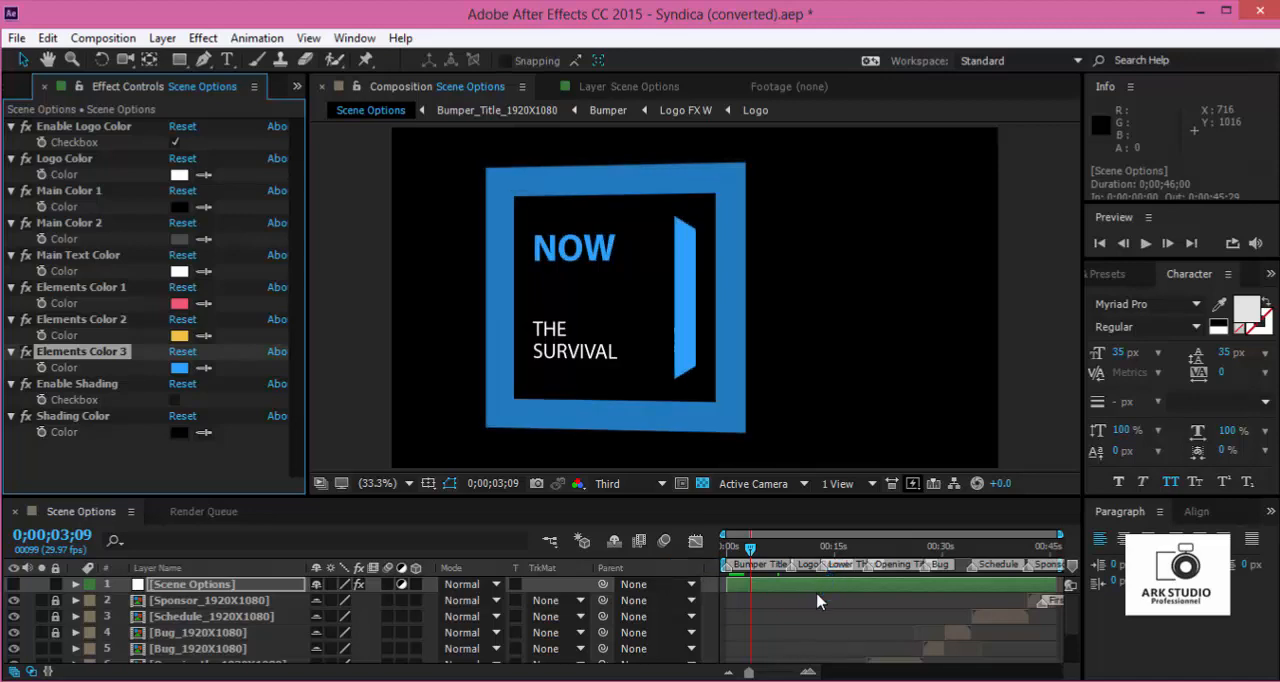
- Expand the 02 Modify Images/Video project folder and open the Image/Video 01 composition inside Bumper Title
{"action": "left_click", "coordinate": [20, 86]}
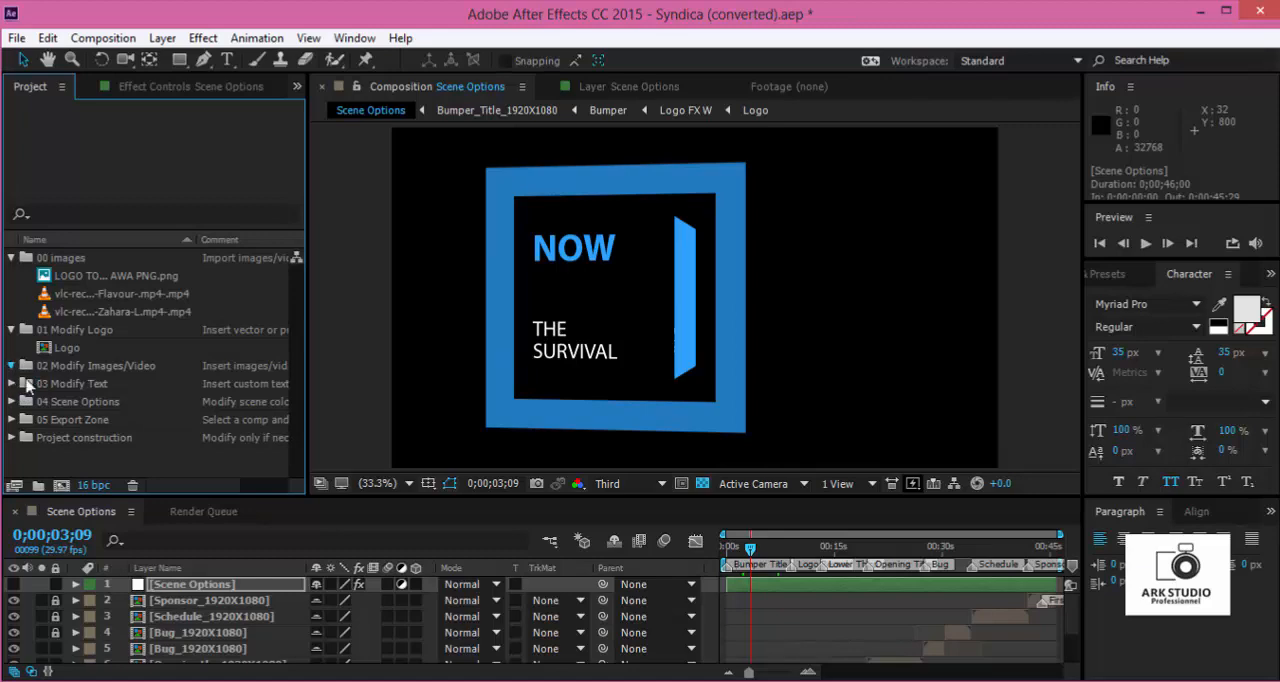
{"action": "left_click_drag", "start_coordinate": [750, 553], "coordinate": [732, 552]}
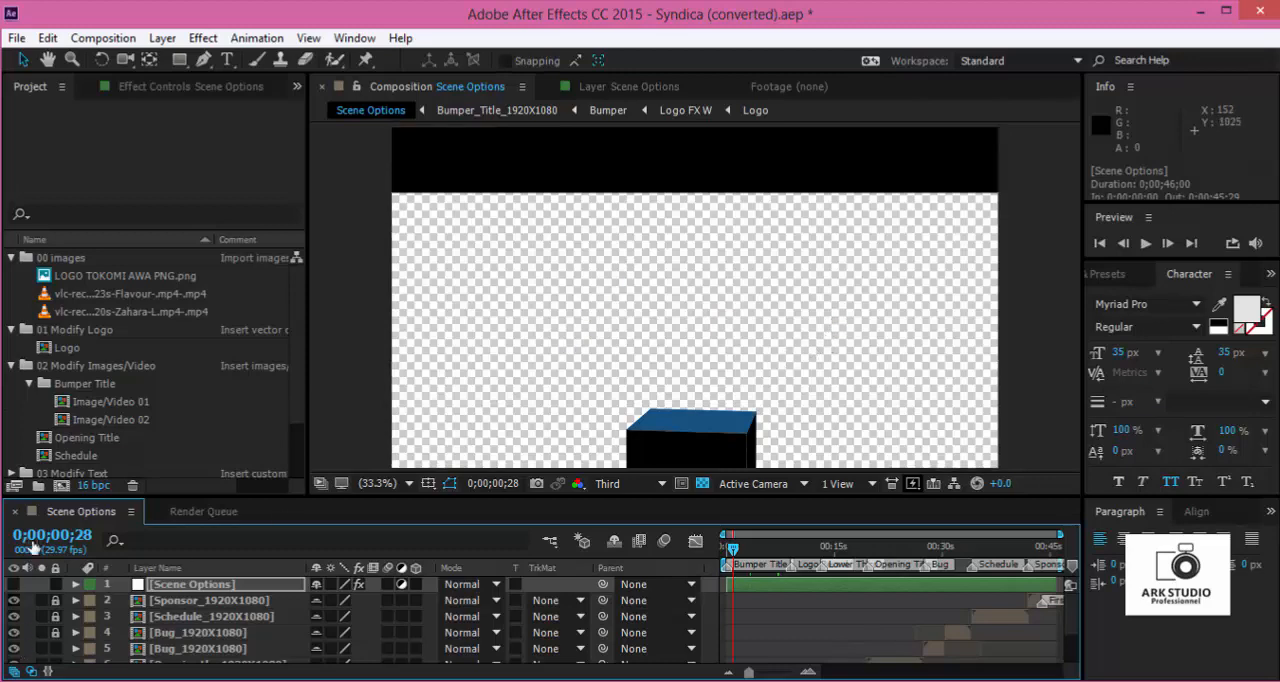
{"action": "left_click", "coordinate": [91, 388]}
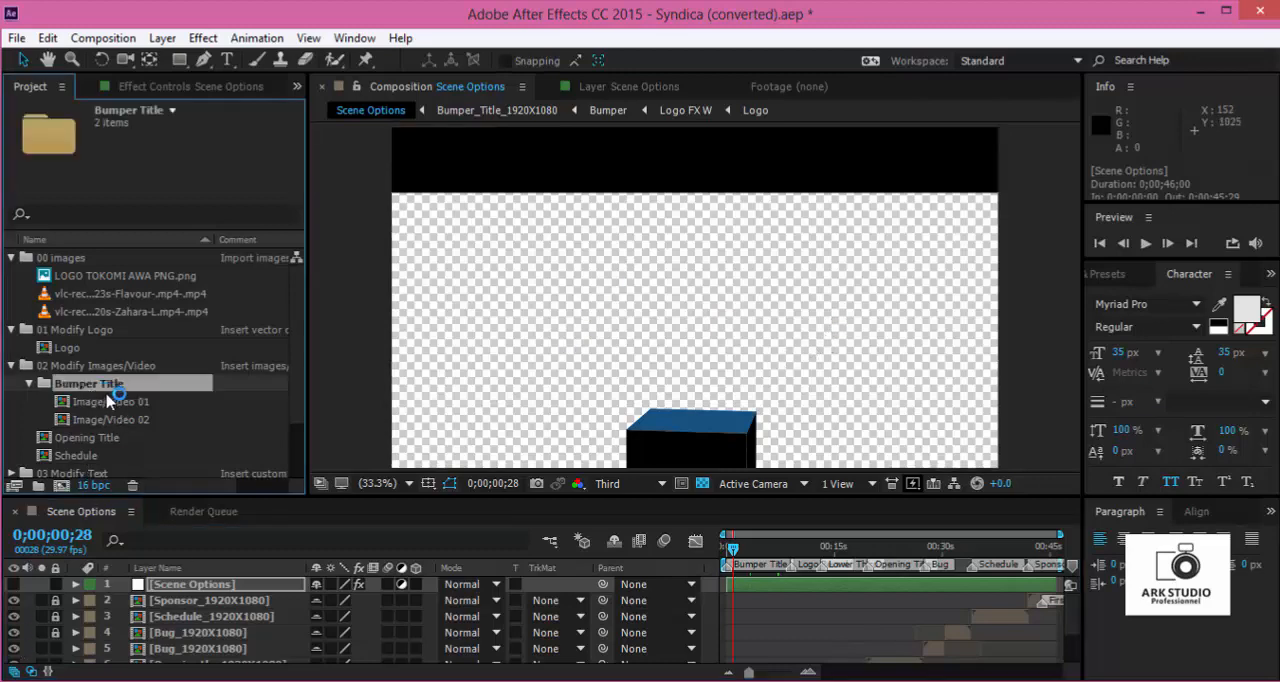
{"action": "left_click", "coordinate": [134, 403]}
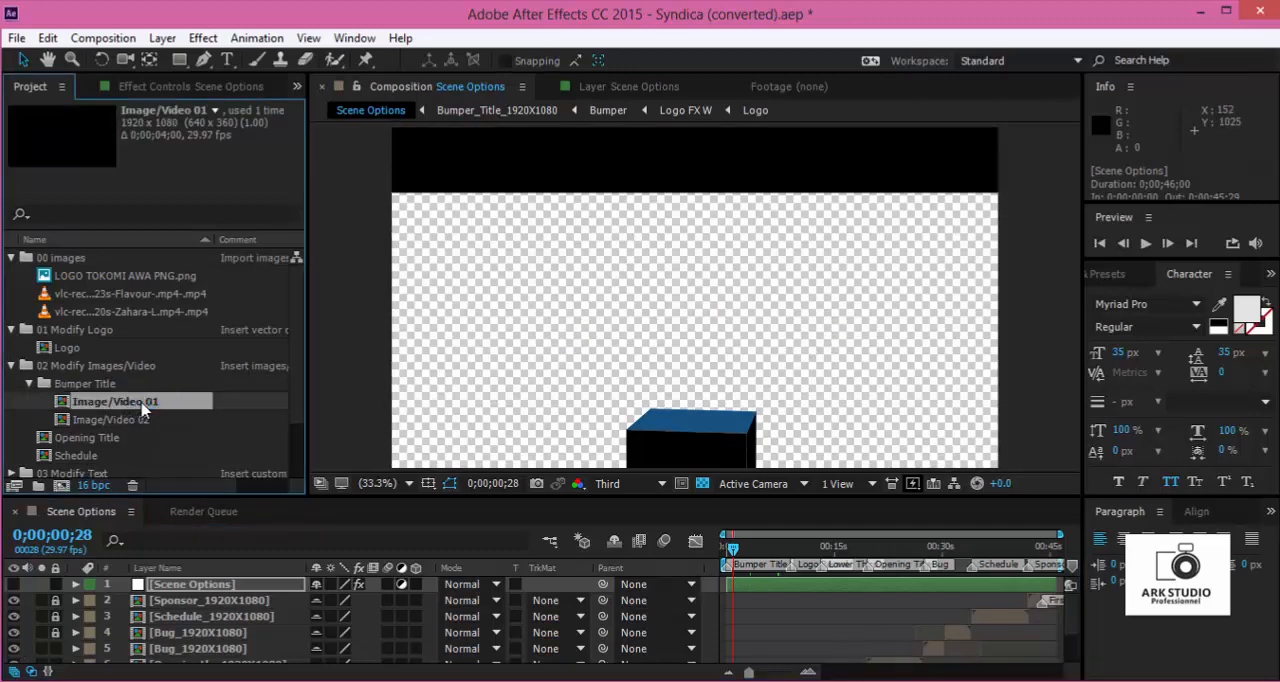
{"action": "double_click", "coordinate": [143, 405]}
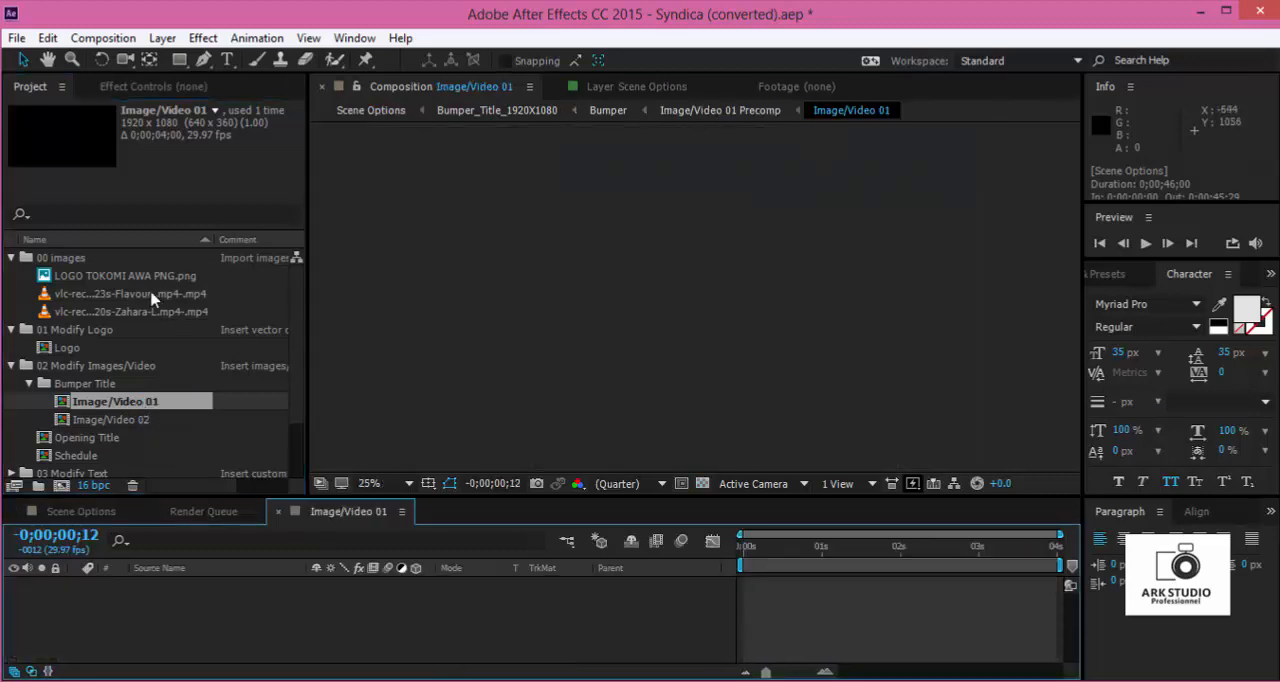
- Place the Flavour video clip in Image/Video 01, scale it to fit the composition, and close the composition
{"action": "left_click", "coordinate": [152, 298]}
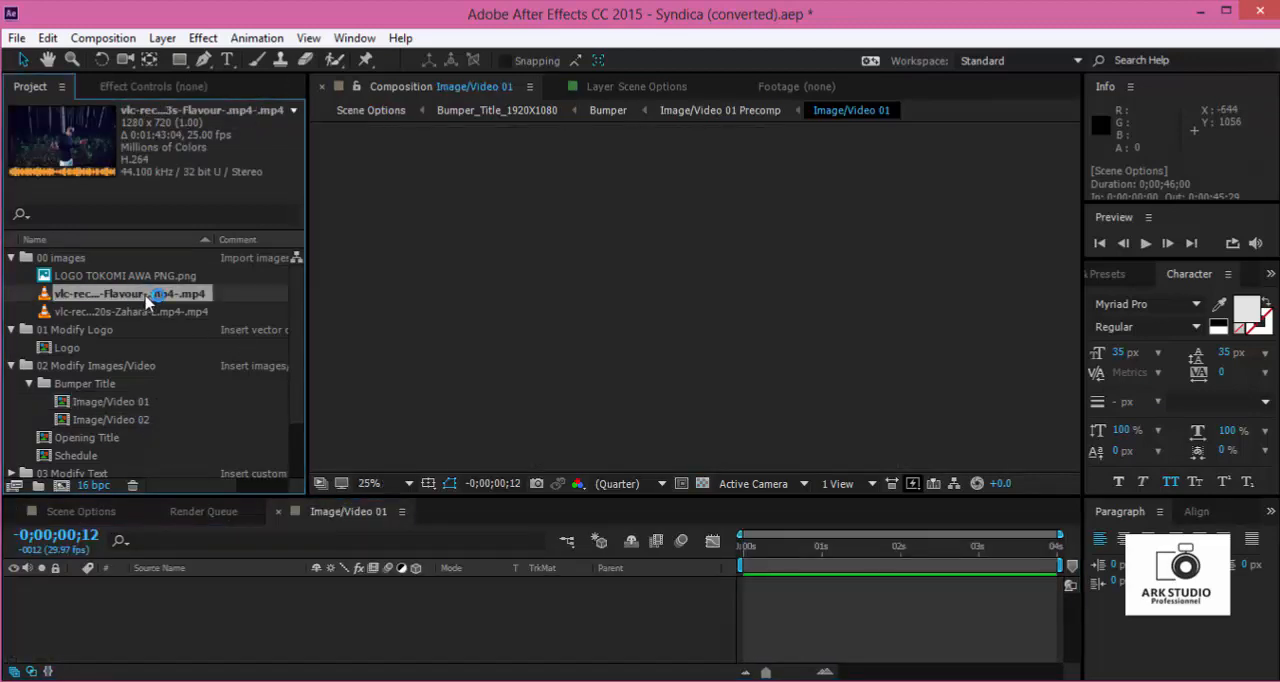
{"action": "left_click_drag", "start_coordinate": [148, 300], "coordinate": [698, 299]}
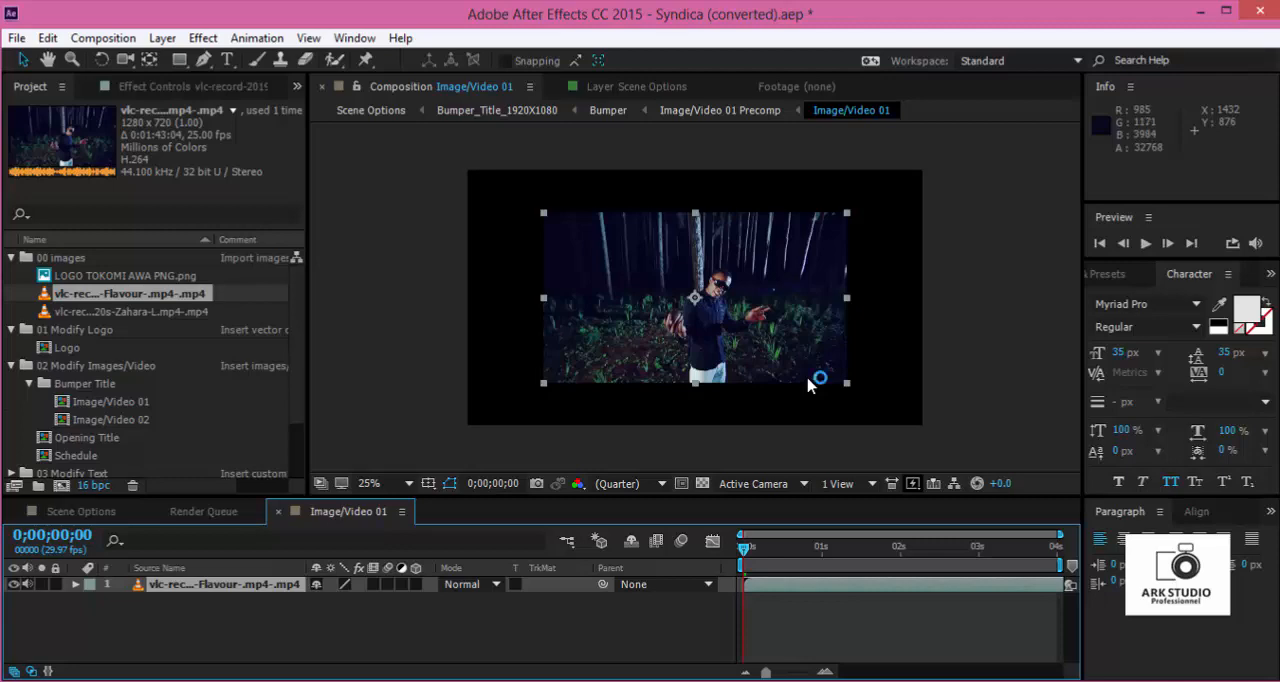
{"action": "key", "text": "ctrl+alt+f"}
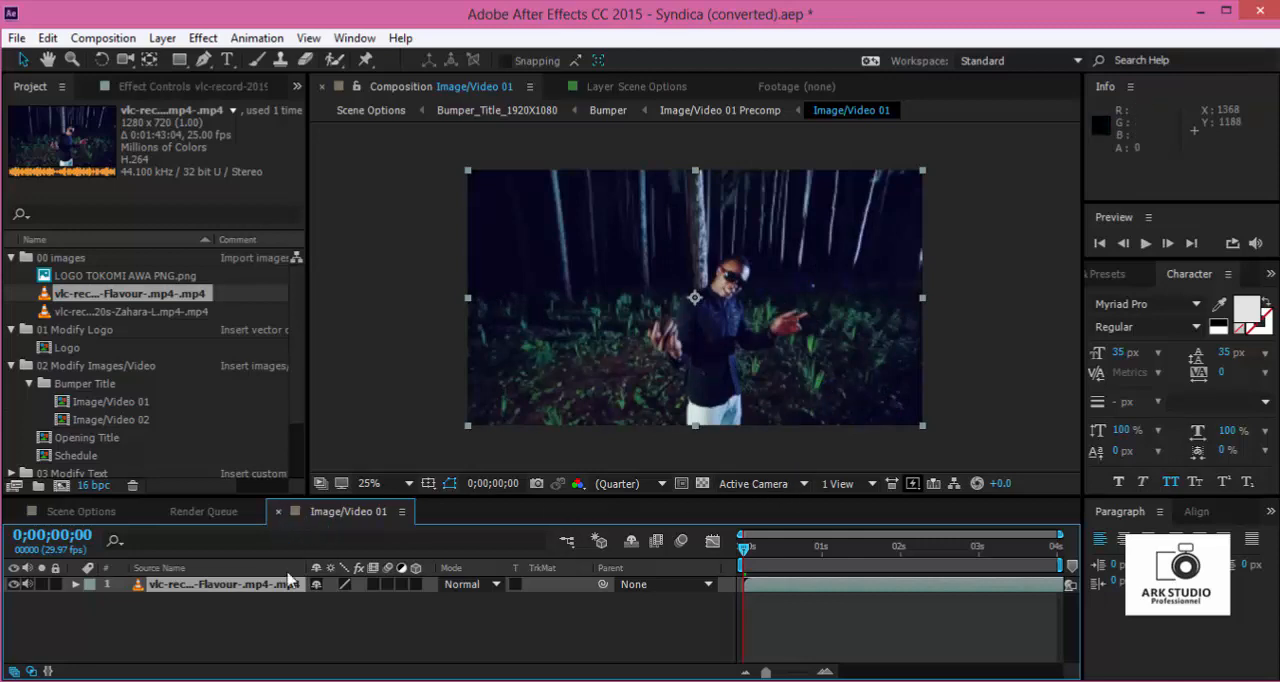
{"action": "key", "text": "ctrl+w"}
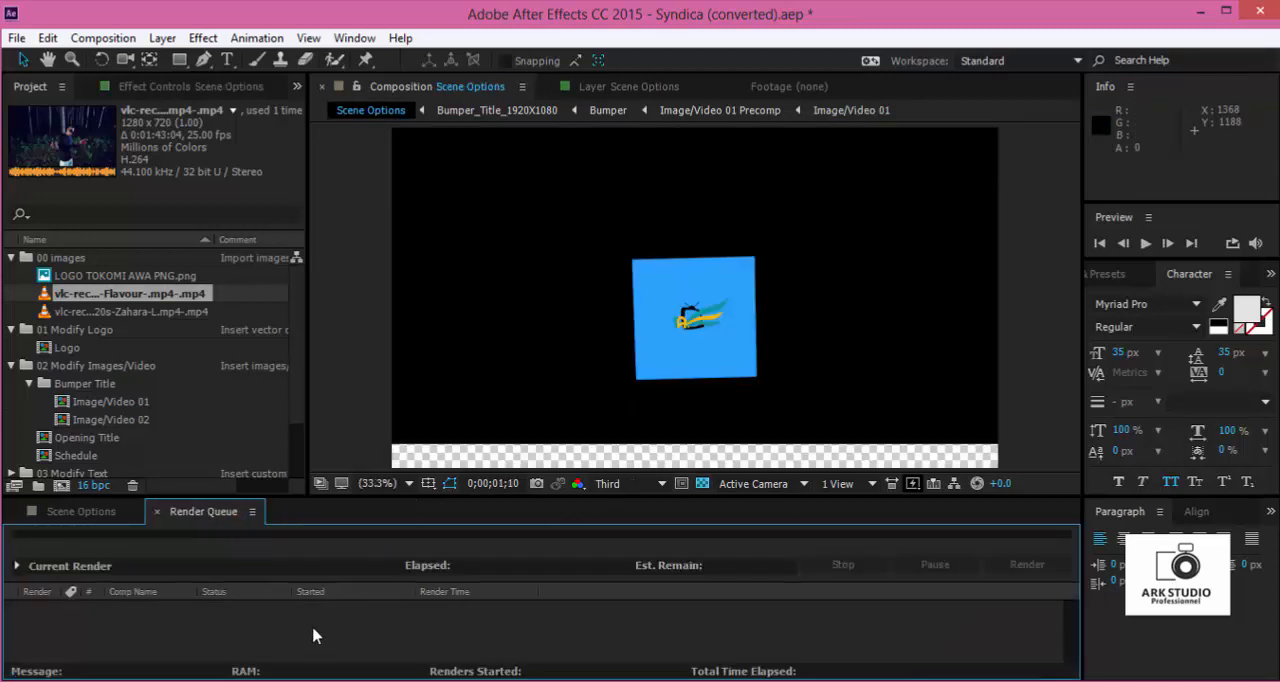
- Turn off the transparency grid in Scene Options and preview the bumper title from the start, stopping at 0;00;04;07
{"action": "left_click", "coordinate": [81, 511]}
{"action": "left_click", "coordinate": [722, 560]}
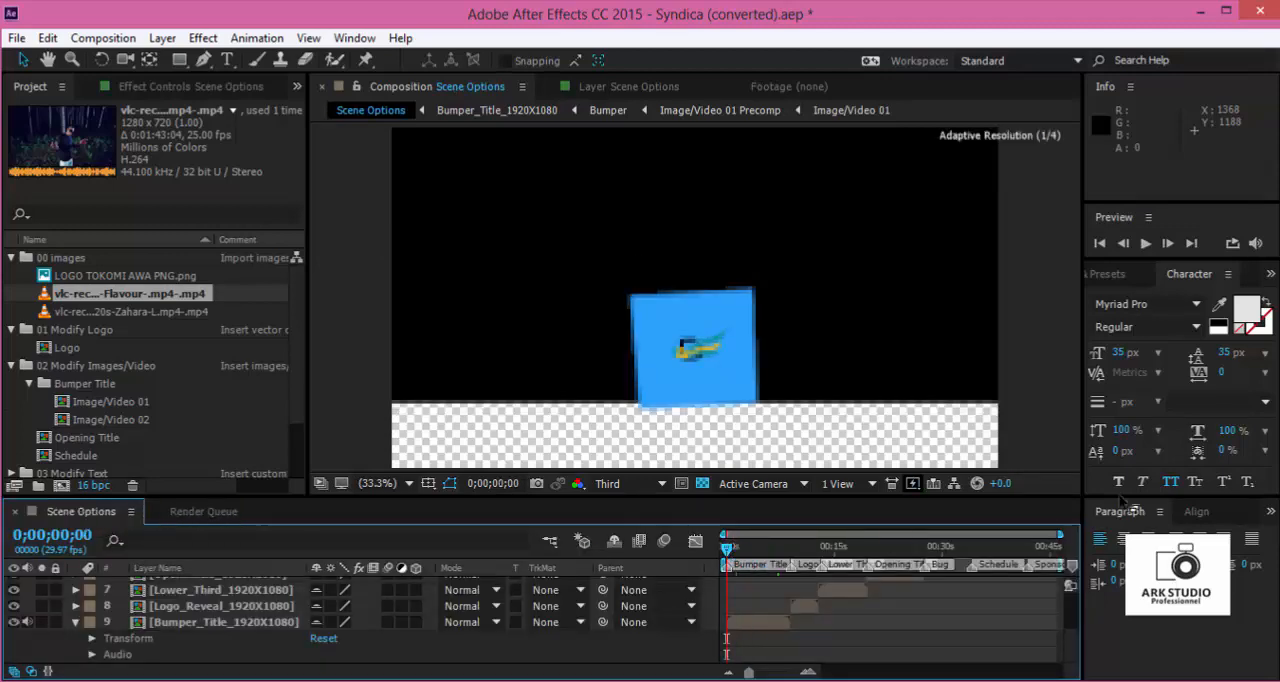
{"action": "left_click", "coordinate": [703, 484]}
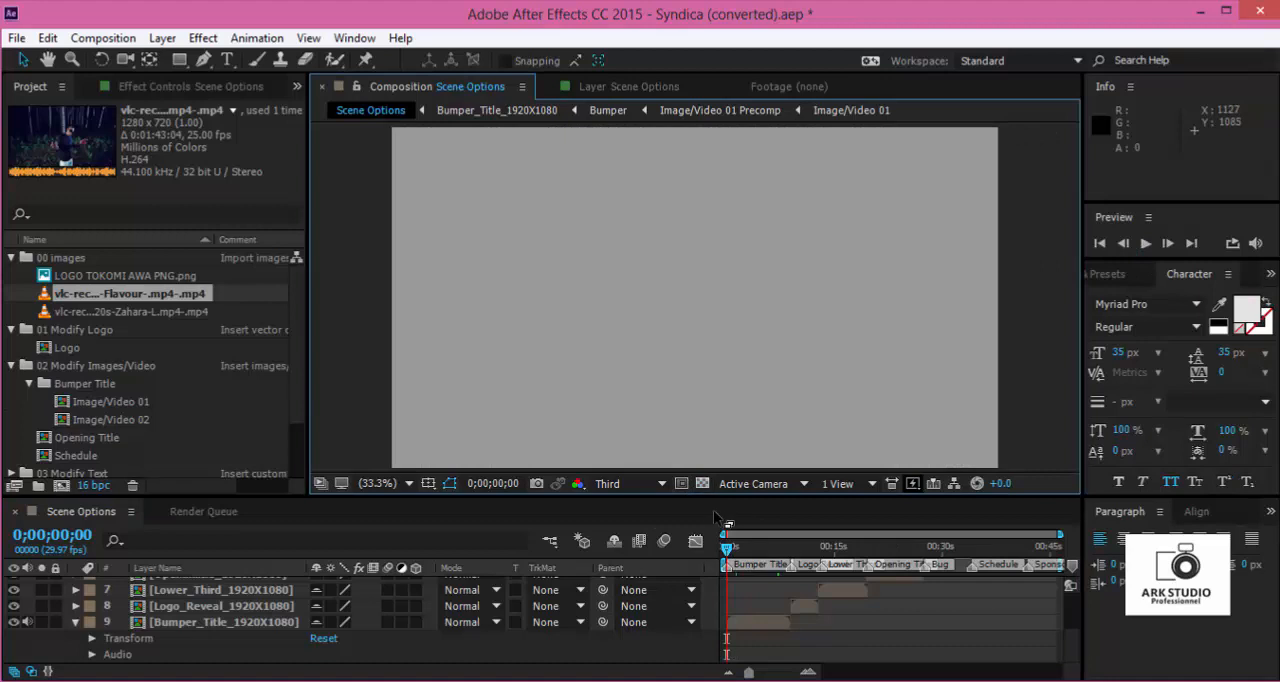
{"action": "left_click", "coordinate": [1146, 245]}
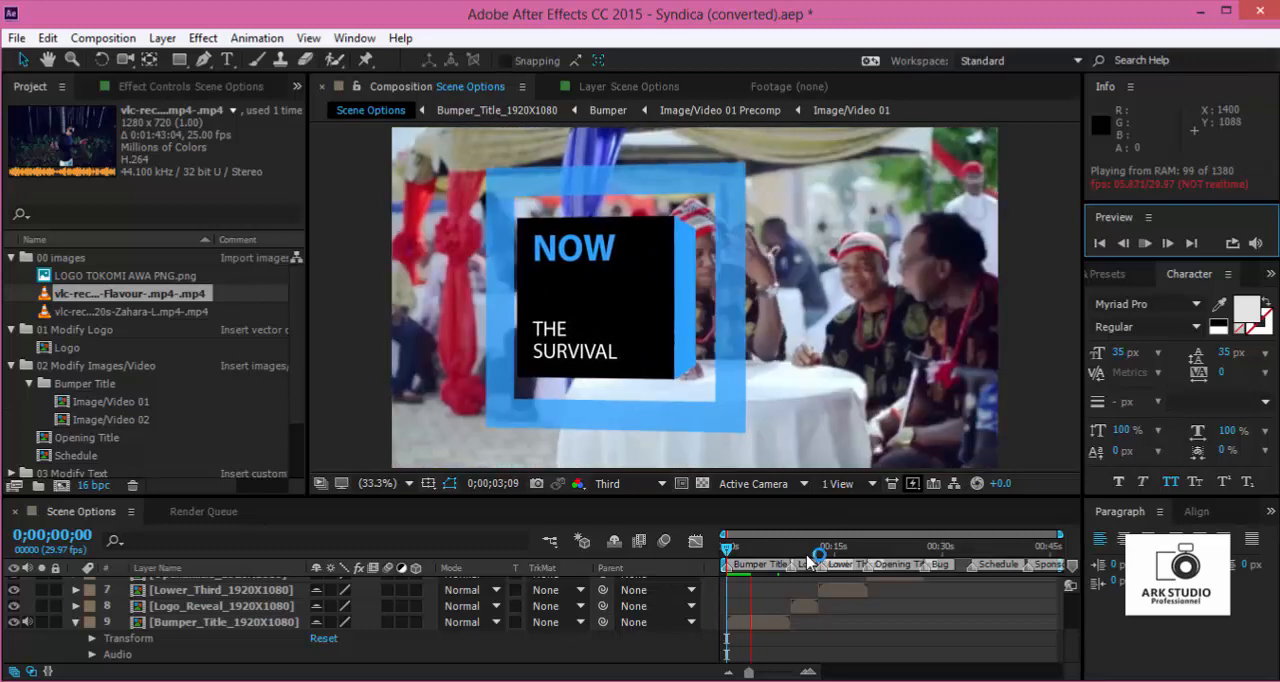
{"action": "left_click", "coordinate": [758, 559]}
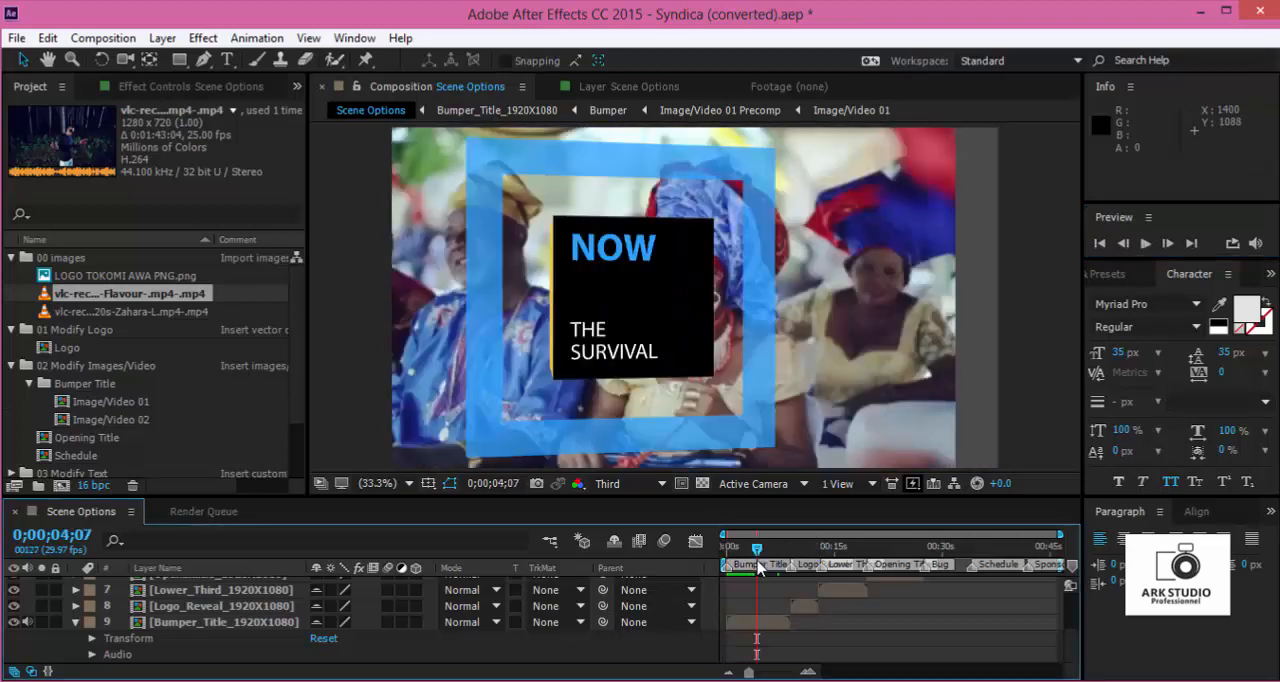
- Open the Image/Video 02 composition, place the Zahara video clip in it, and shift the clip earlier to skip its opening frames
{"action": "left_click", "coordinate": [110, 420]}
{"action": "double_click", "coordinate": [152, 422]}
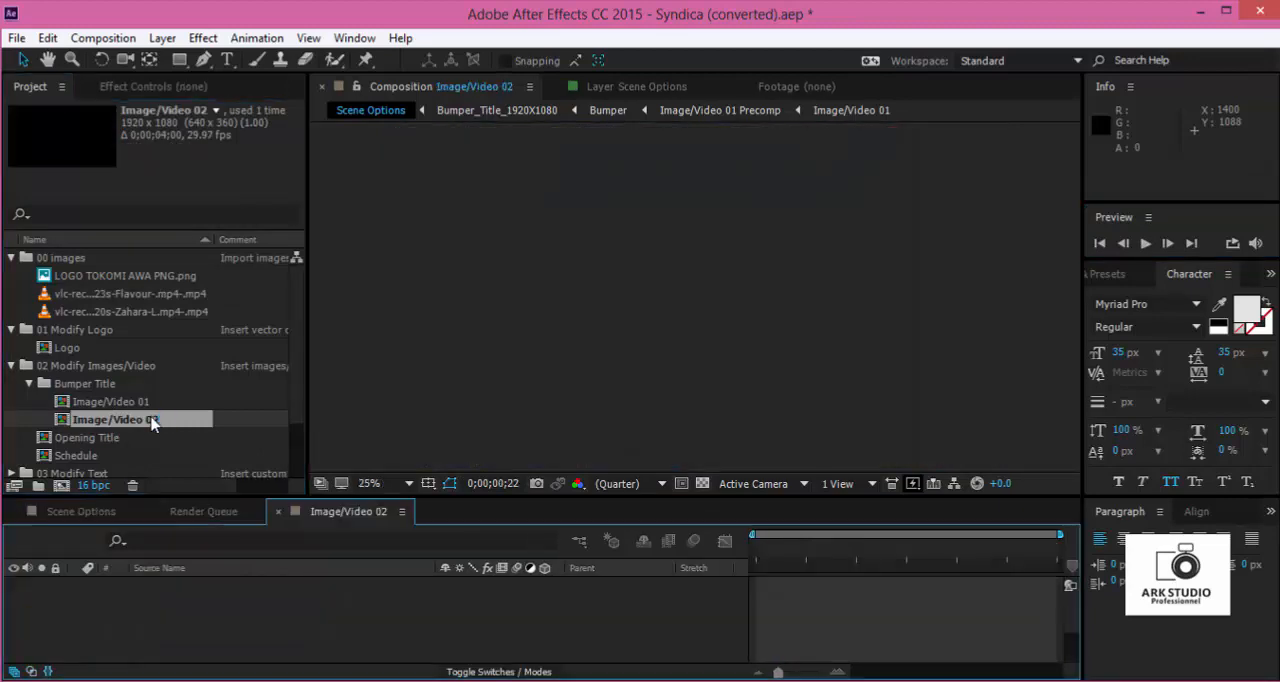
{"action": "left_click", "coordinate": [96, 314]}
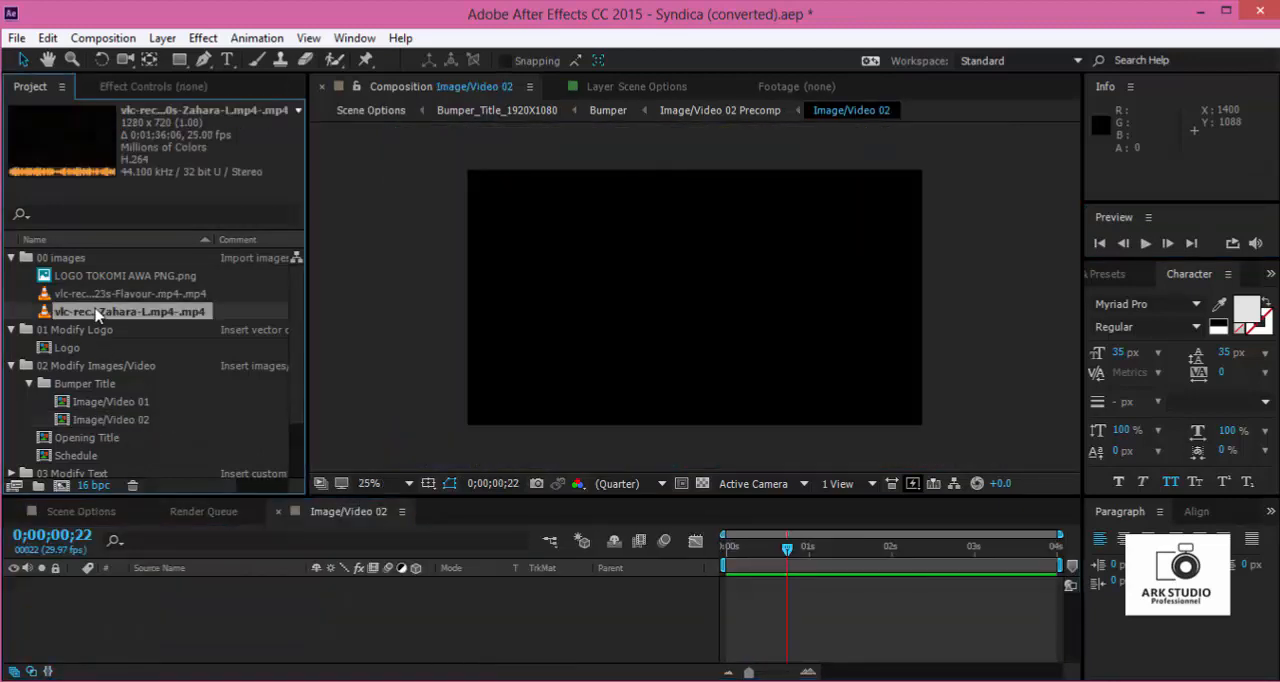
{"action": "left_click_drag", "start_coordinate": [116, 316], "coordinate": [277, 594]}
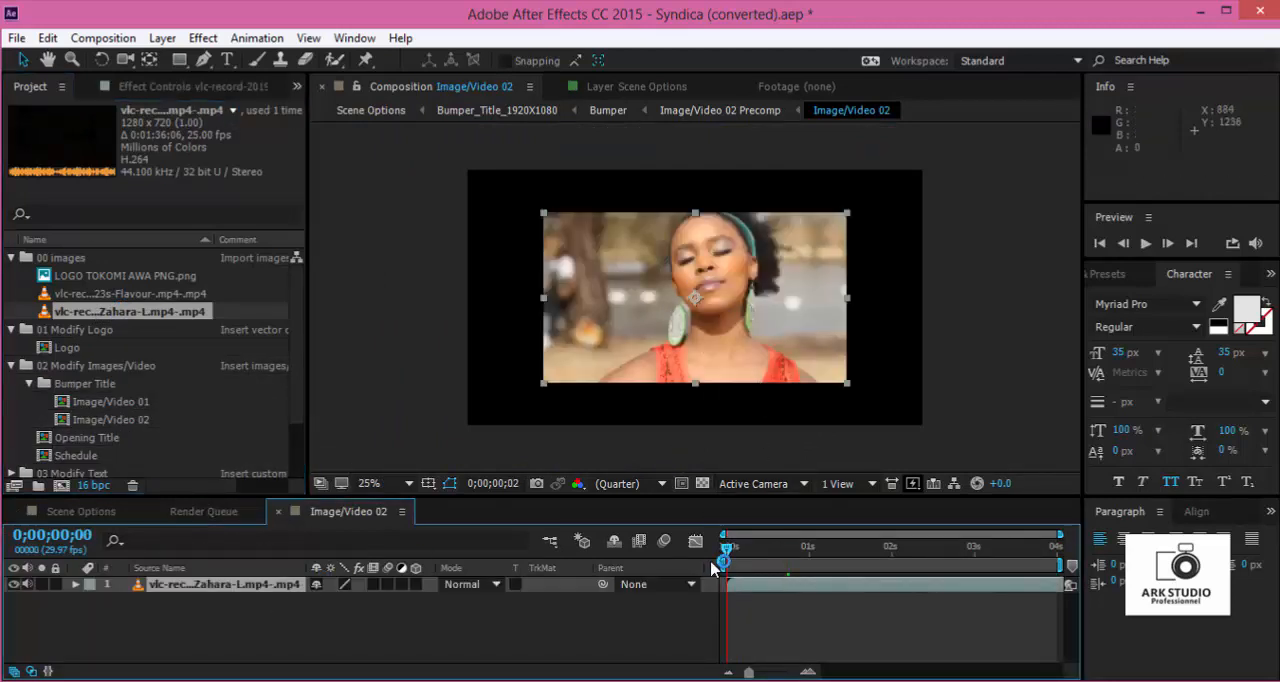
{"action": "mouse_move", "coordinate": [801, 584]}
{"action": "left_mouse_down"}
{"action": "mouse_move", "coordinate": [787, 587]}
{"action": "mouse_move", "coordinate": [821, 582]}
{"action": "mouse_move", "coordinate": [788, 588]}
{"action": "left_mouse_up"}
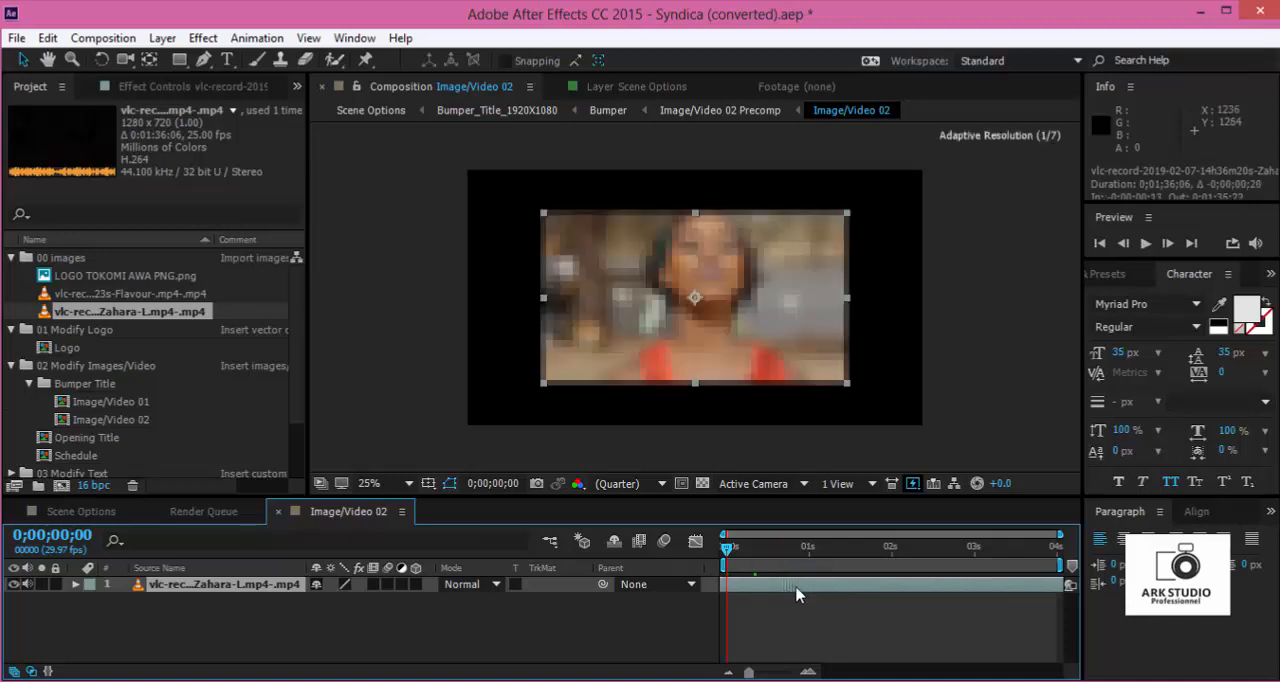
{"action": "left_click_drag", "start_coordinate": [866, 589], "coordinate": [836, 591]}
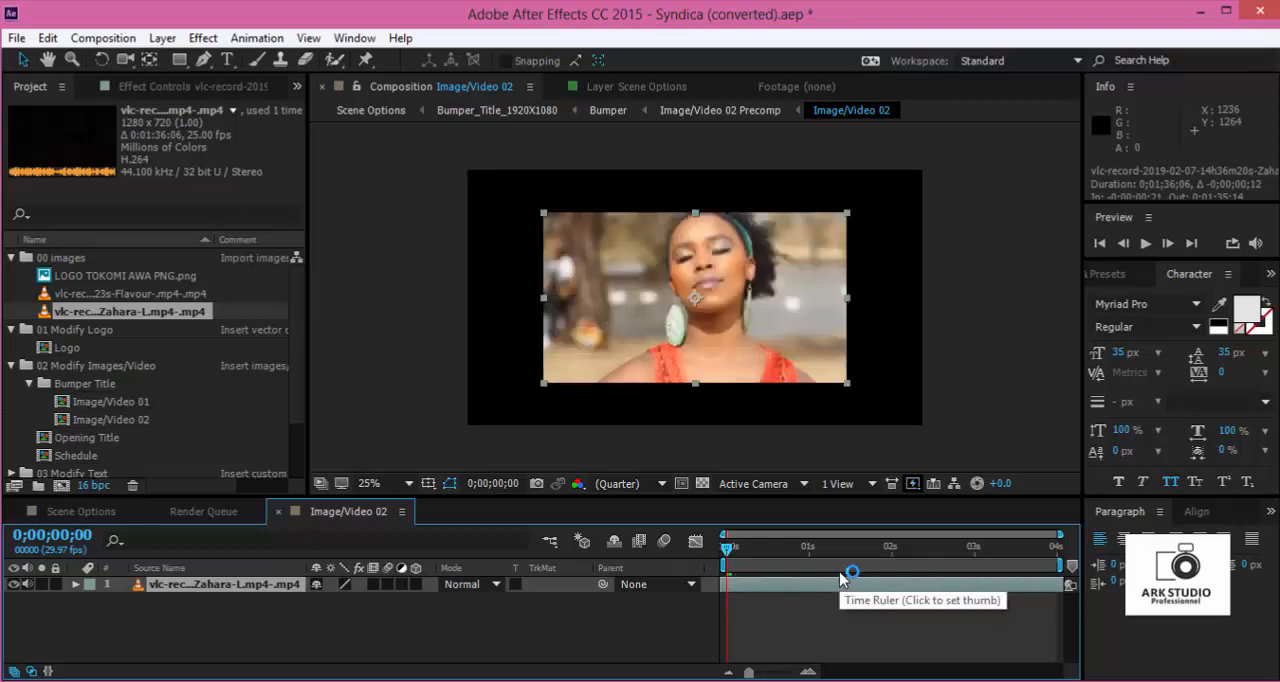
- Split the Zahara clip at 0;00;00;00 and delete the piece before the composition start
{"action": "key", "text": "ctrl+d"}
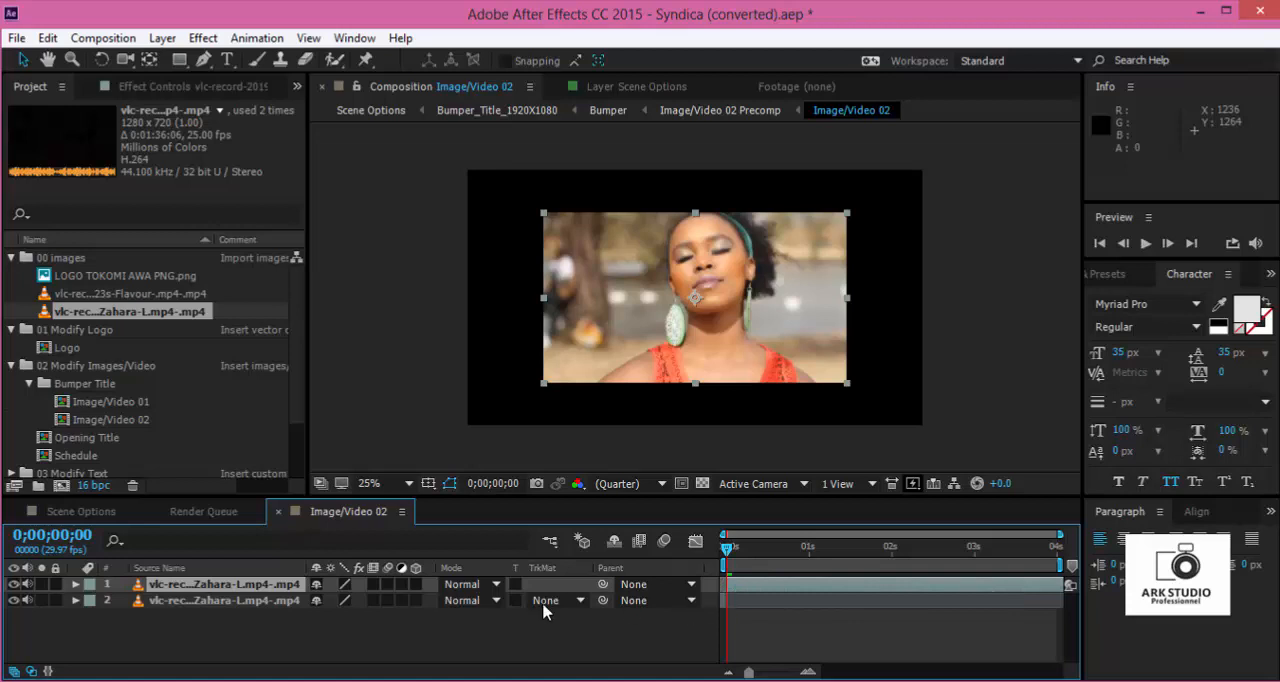
{"action": "left_click", "coordinate": [285, 603]}
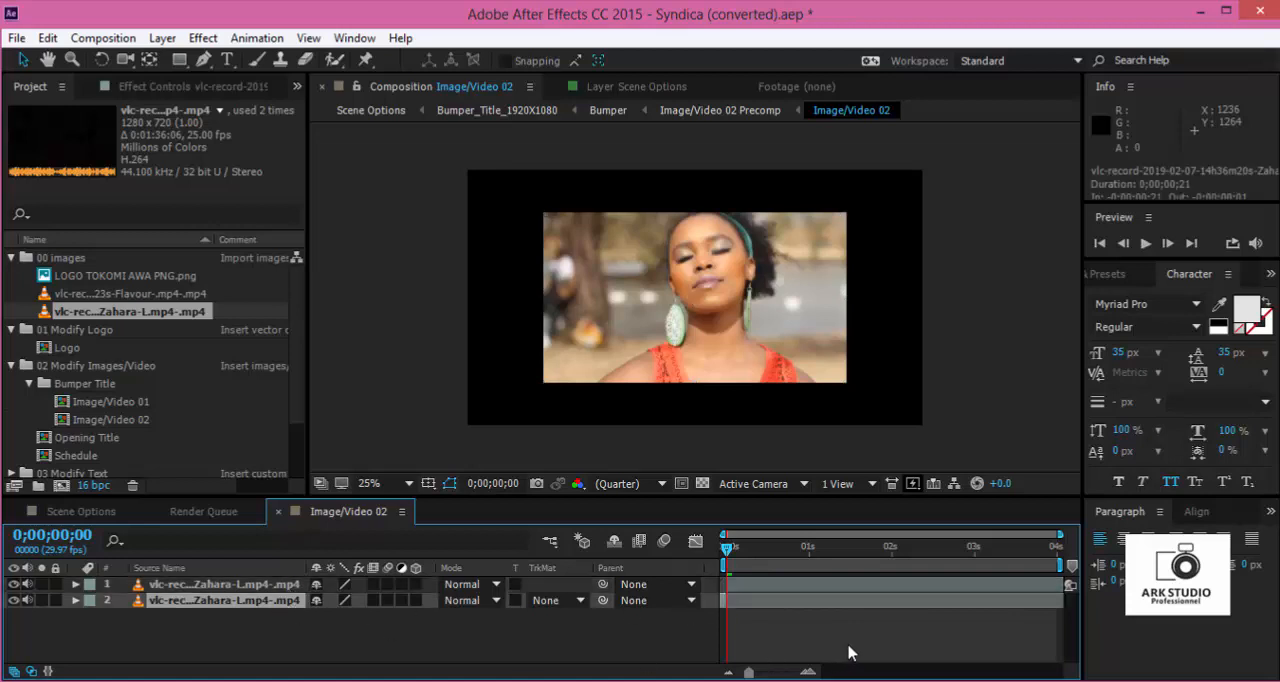
{"action": "key", "text": "Delete"}
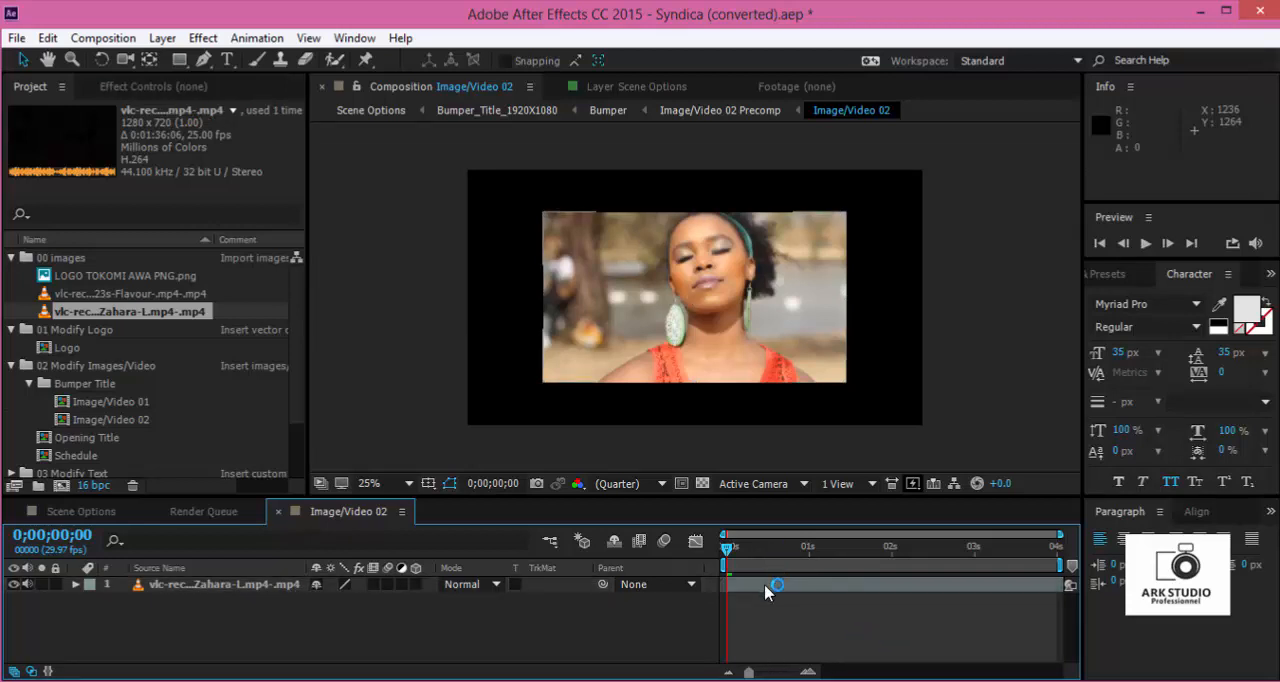
- Scale the Zahara clip to 150% so it fills the frame, and close the Image/Video 02 composition
{"action": "left_click", "coordinate": [770, 588]}
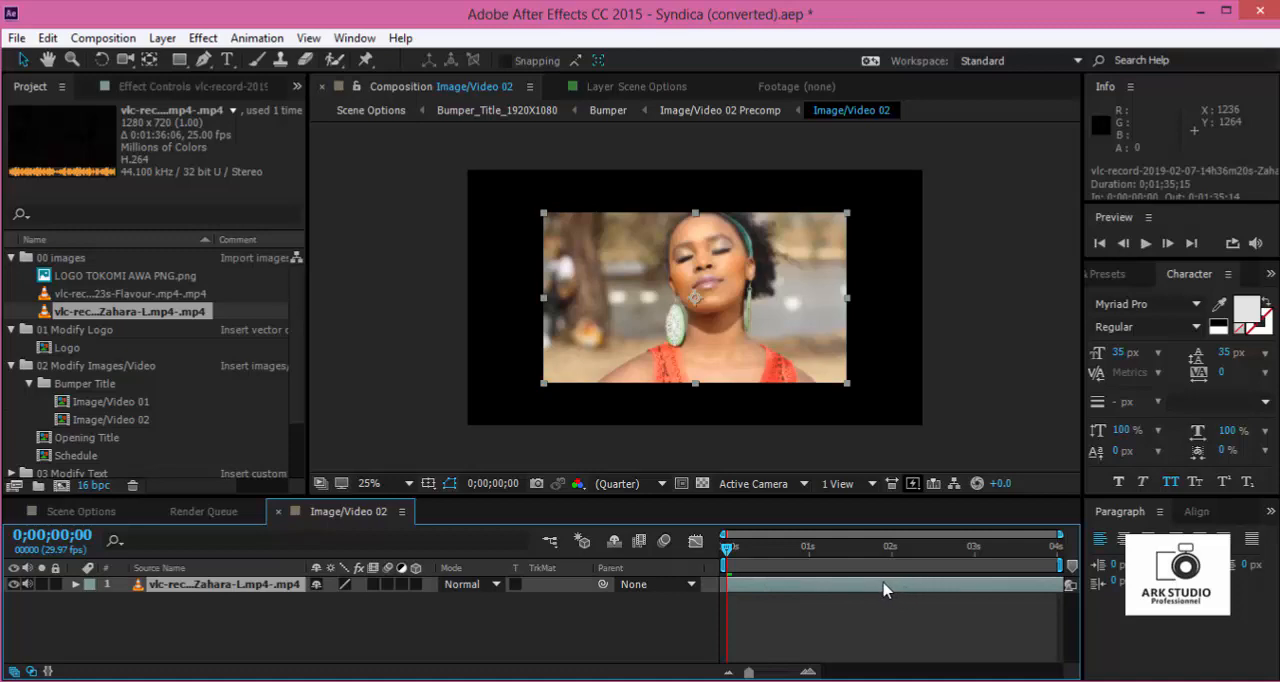
{"action": "key", "text": "s"}
{"action": "left_click_drag", "start_coordinate": [378, 604], "coordinate": [432, 600]}
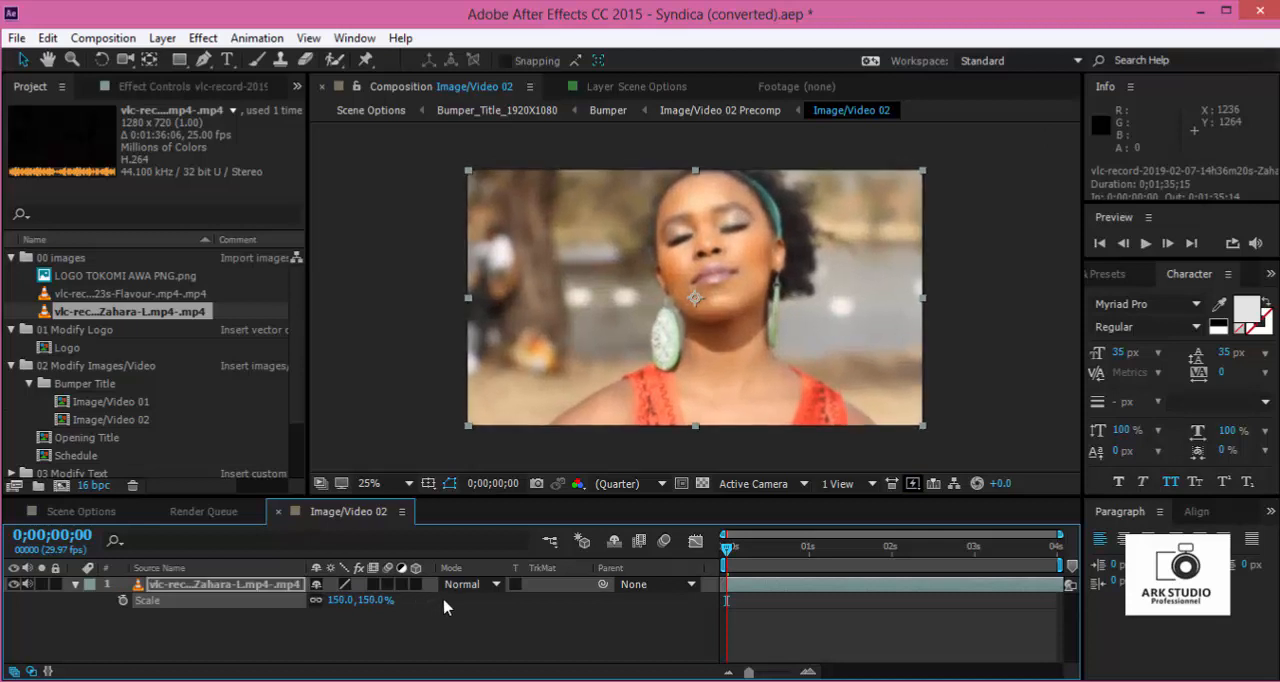
{"action": "key", "text": "ctrl+z"}
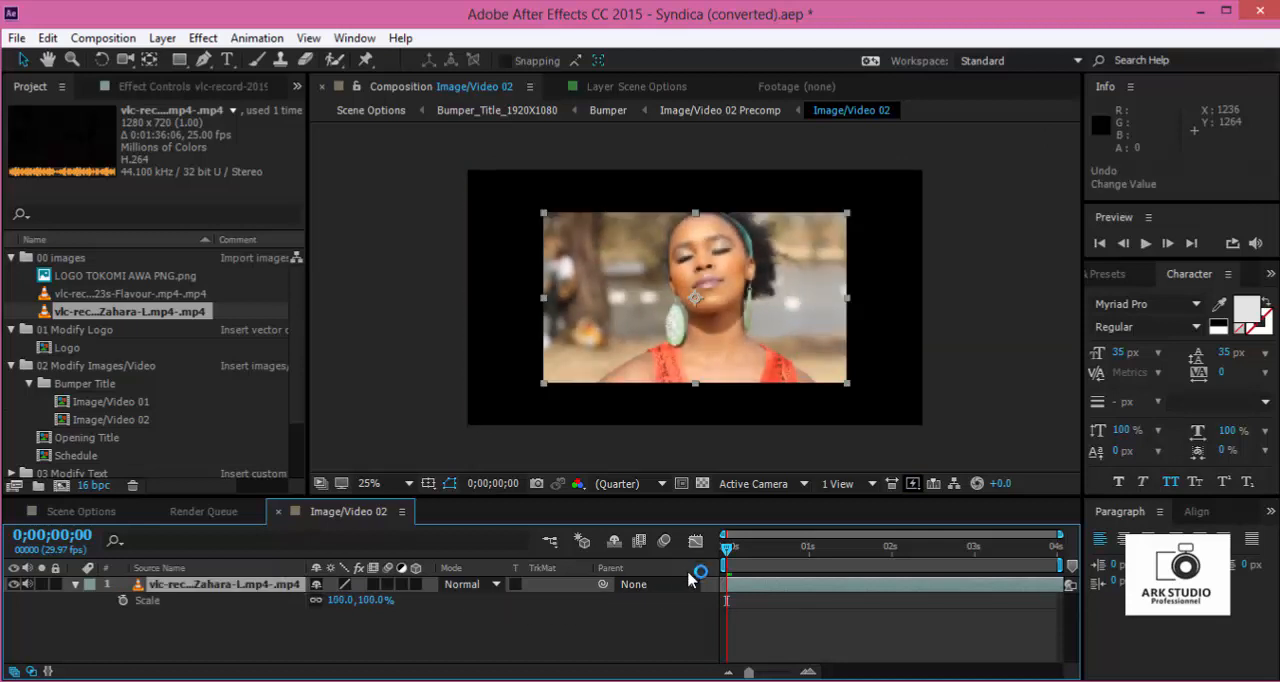
{"action": "left_click", "coordinate": [757, 621]}
{"action": "left_click", "coordinate": [757, 590]}
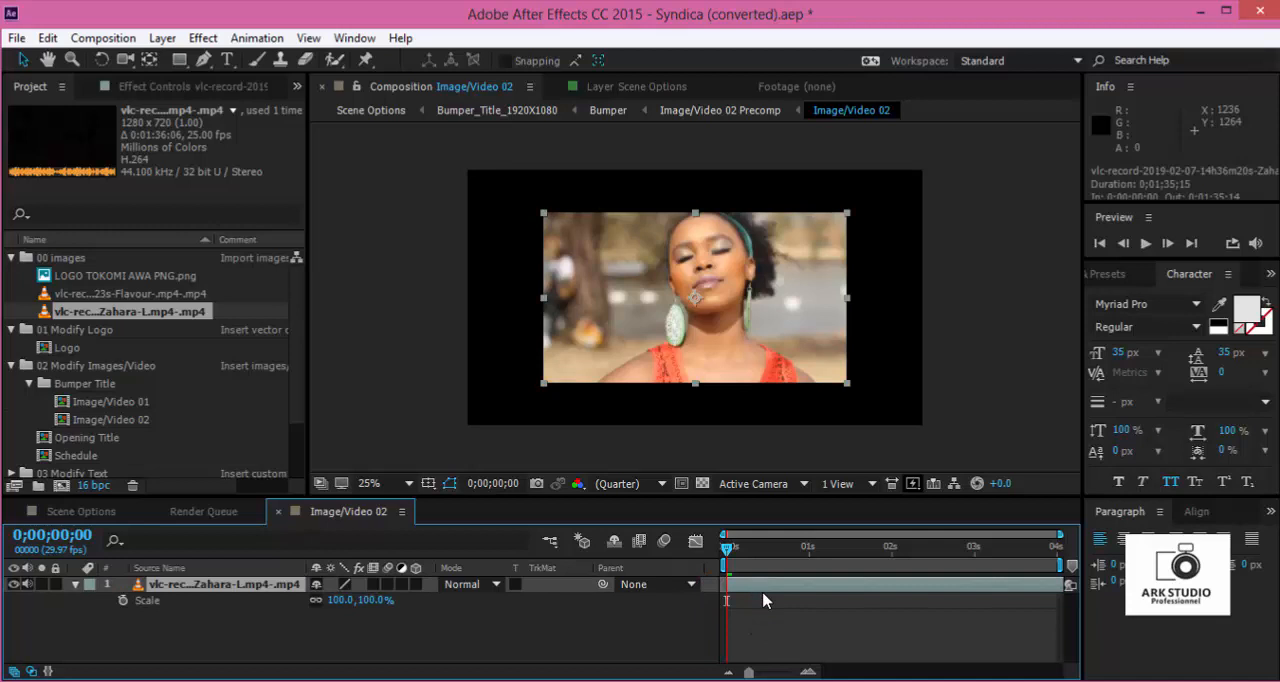
{"action": "key", "text": "ctrl+shift+z"}
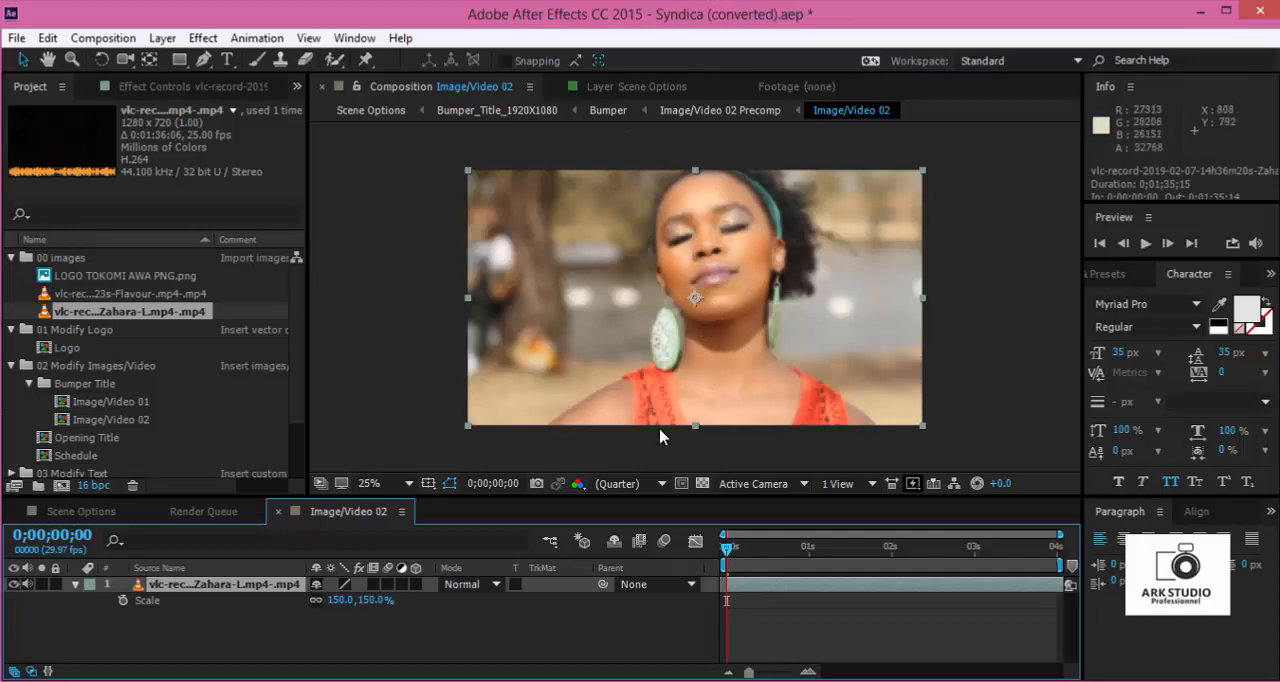
{"action": "left_click", "coordinate": [279, 512]}
- Return to the first frame of Scene Options and set the preview resolution to Quarter
{"action": "left_click", "coordinate": [108, 515]}
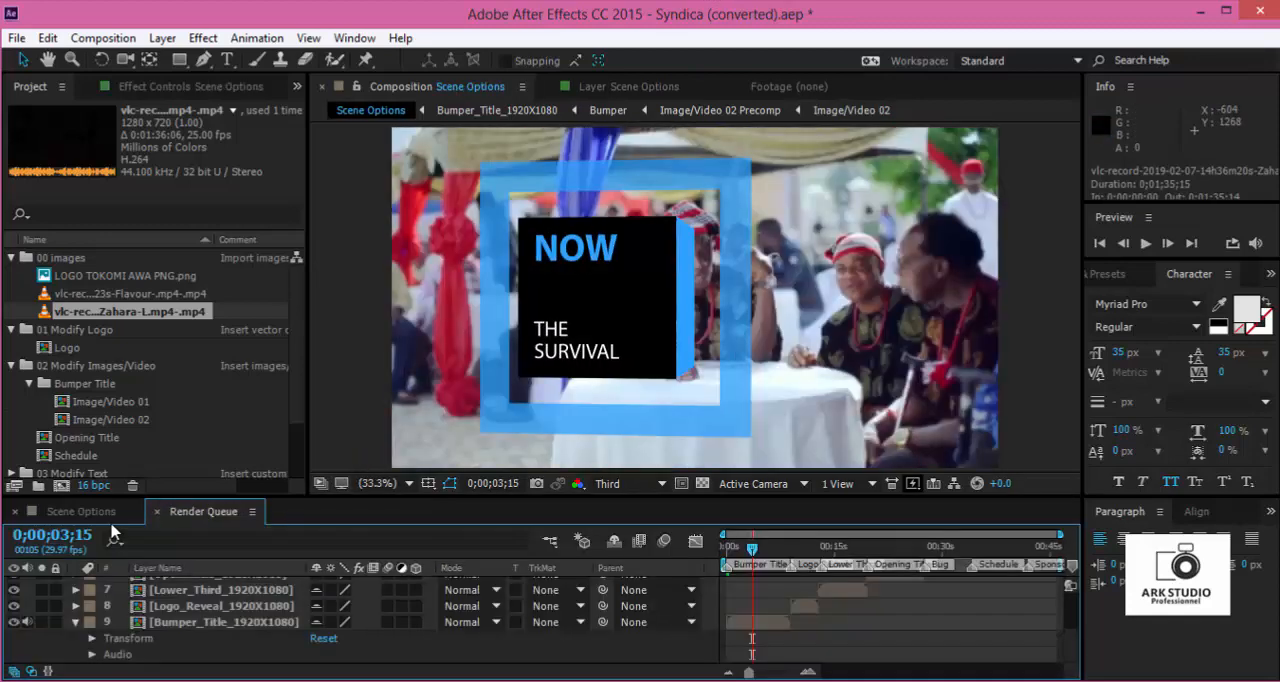
{"action": "left_click_drag", "start_coordinate": [748, 553], "coordinate": [727, 549]}
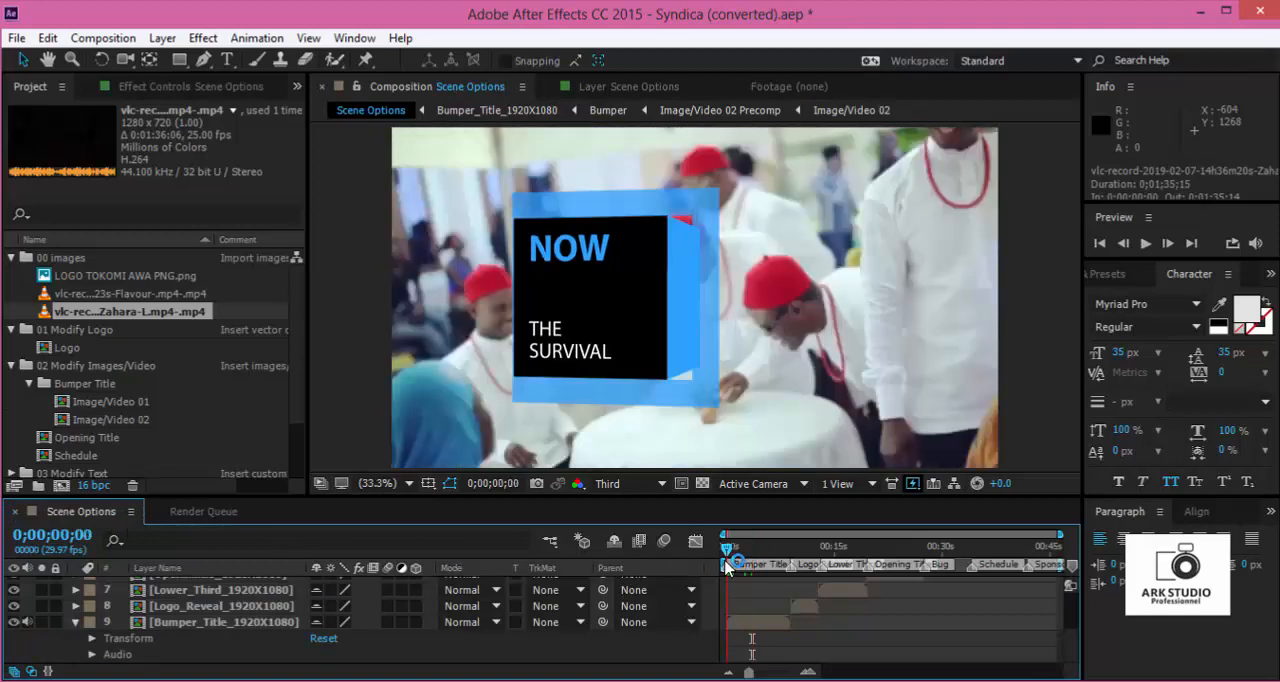
{"action": "left_click", "coordinate": [634, 484]}
{"action": "left_click", "coordinate": [634, 596]}
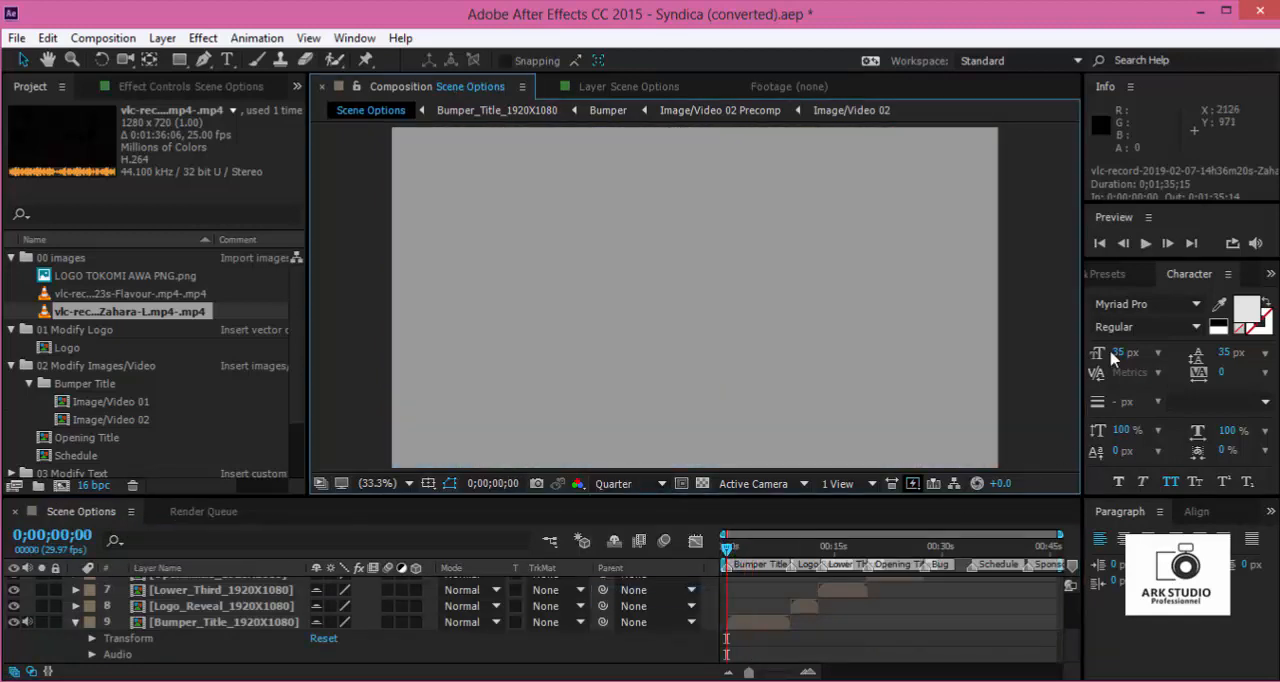
- Preview the bumper title with both video clips from the start, stopping at 0;00;03;29
{"action": "left_click", "coordinate": [1145, 243]}
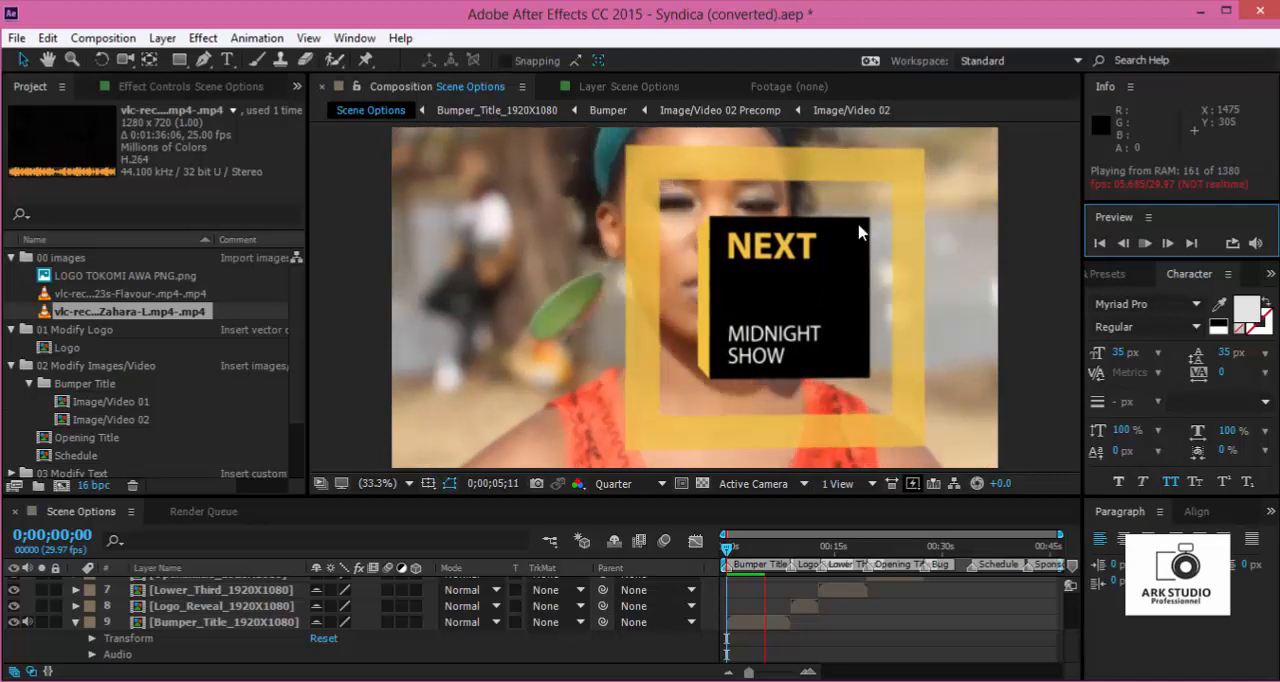
{"action": "key", "text": "space"}
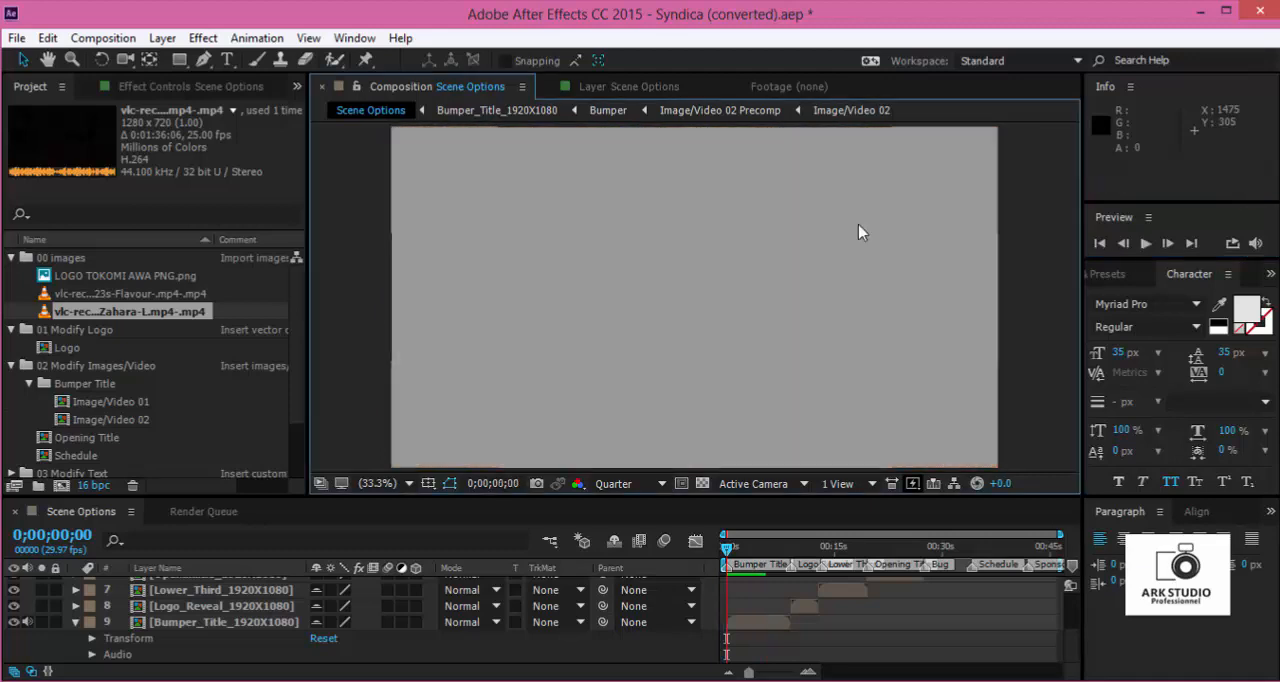
{"action": "key", "text": "space"}
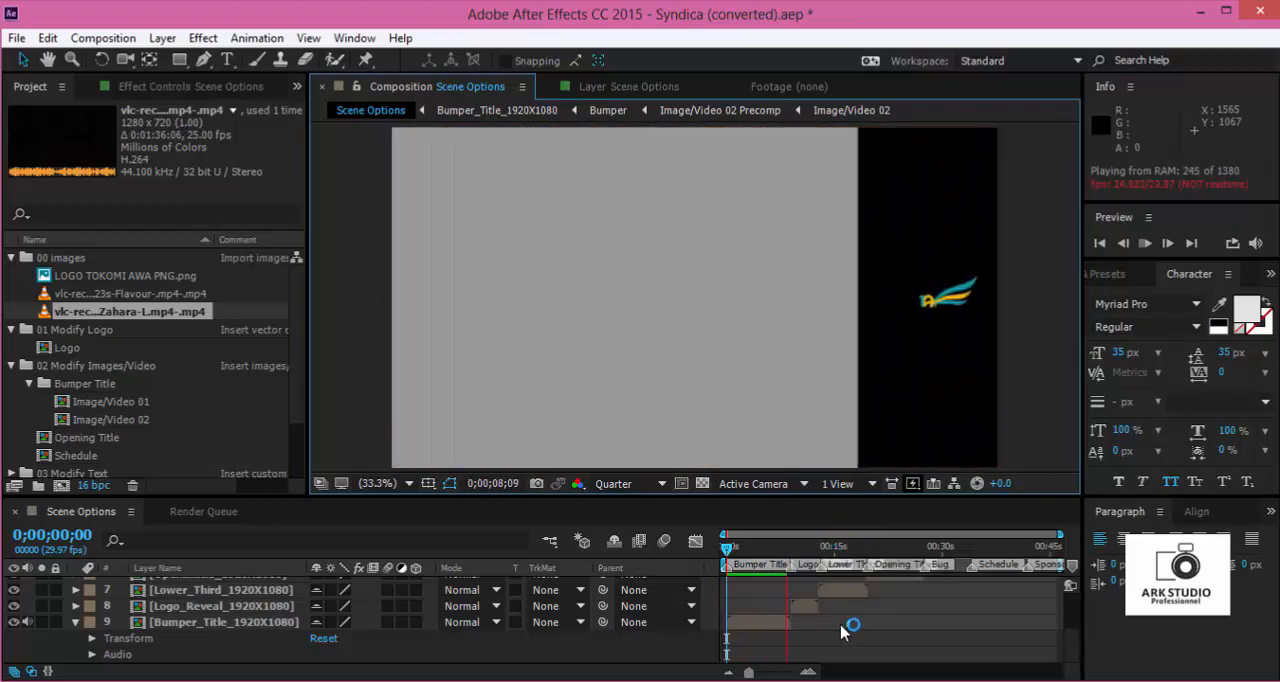
{"action": "left_click", "coordinate": [750, 547]}
{"action": "key", "text": "Home"}
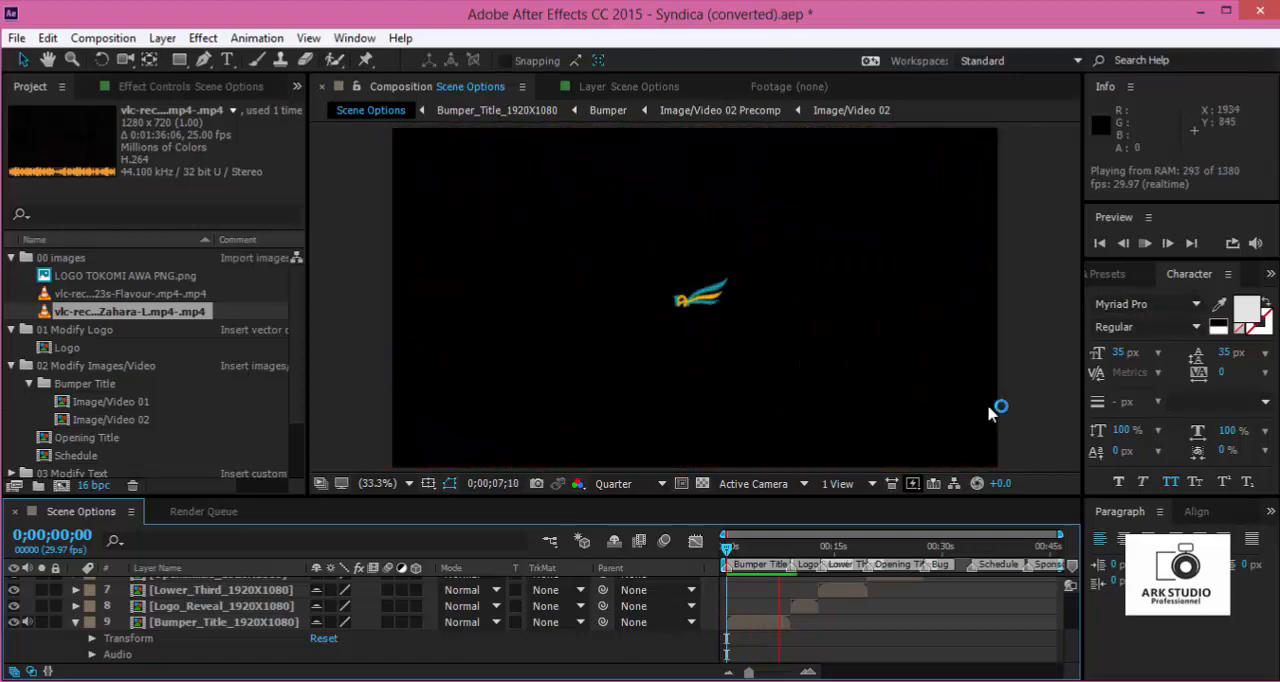
{"action": "left_click", "coordinate": [757, 557]}
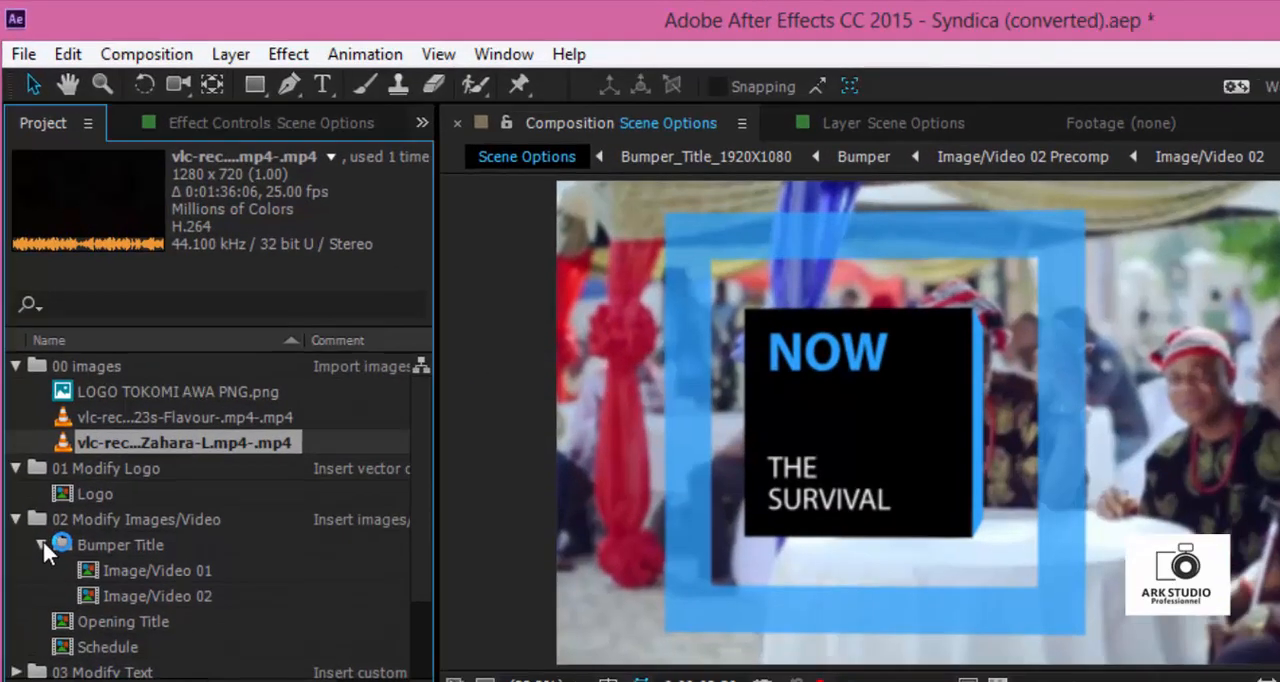
- Collapse the 02 Modify Images/Video folder and expand 03 Modify Text with its Bumper subfolder
{"action": "left_click", "coordinate": [29, 383]}
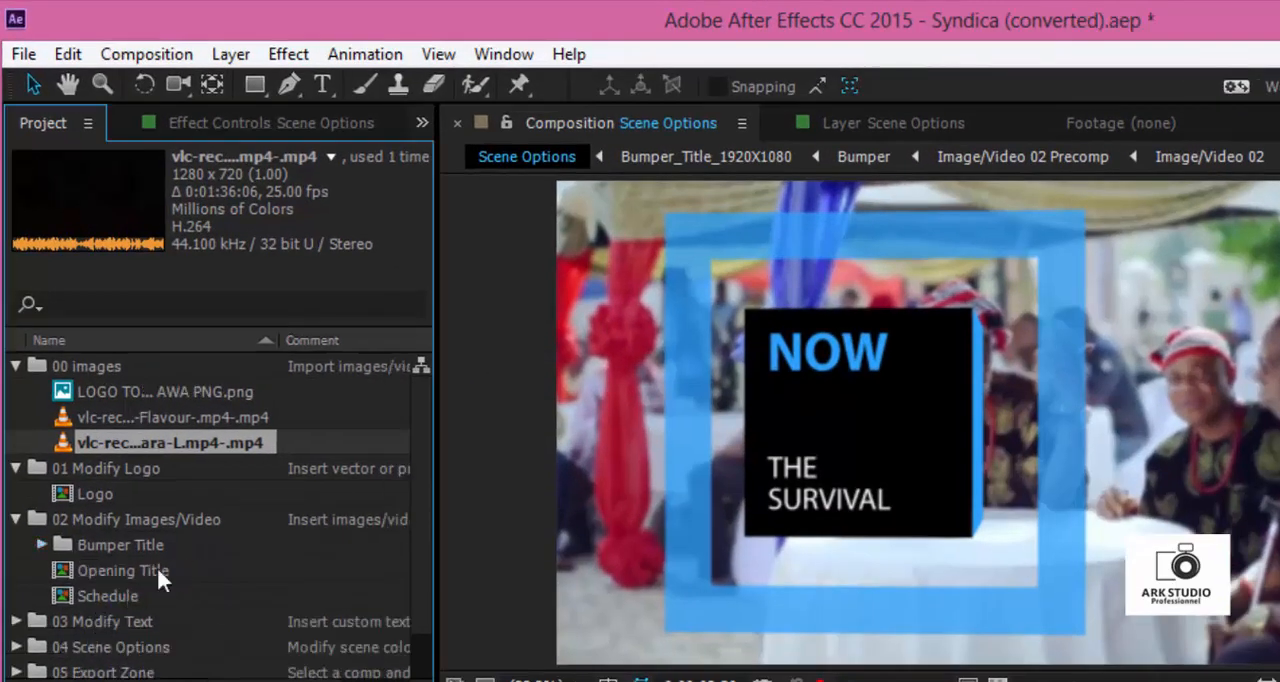
{"action": "left_click", "coordinate": [16, 519]}
{"action": "left_click", "coordinate": [95, 546]}
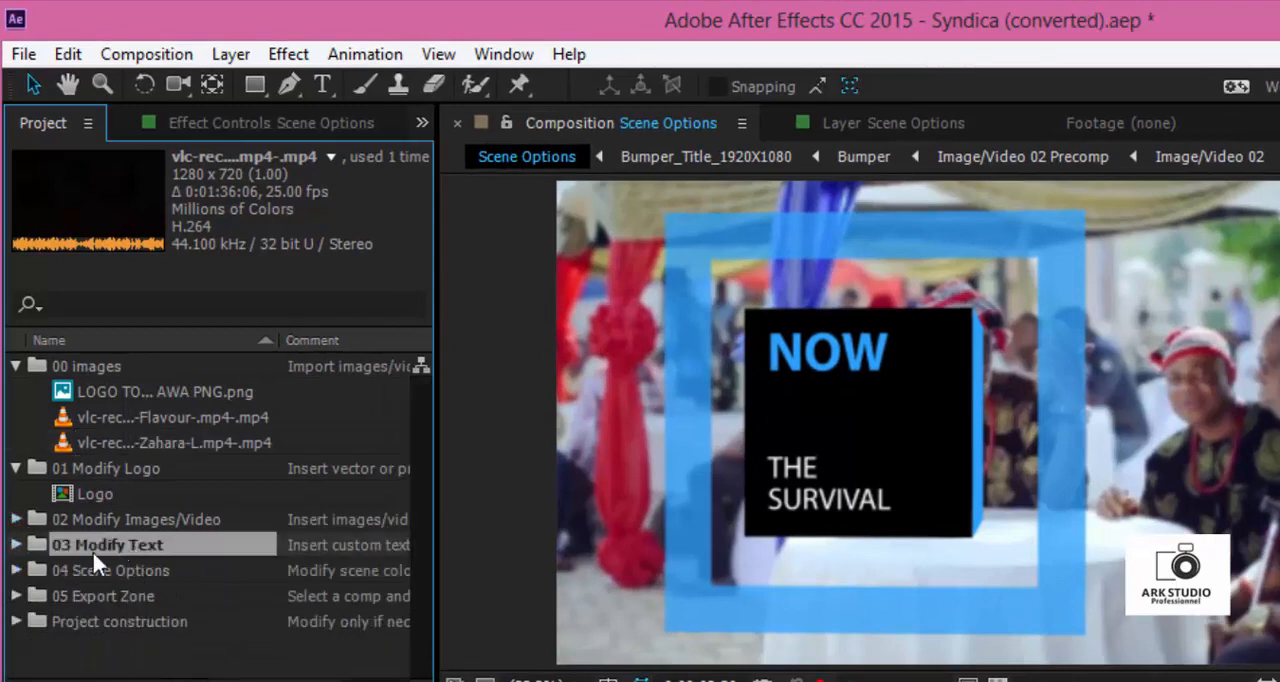
{"action": "left_click", "coordinate": [16, 545]}
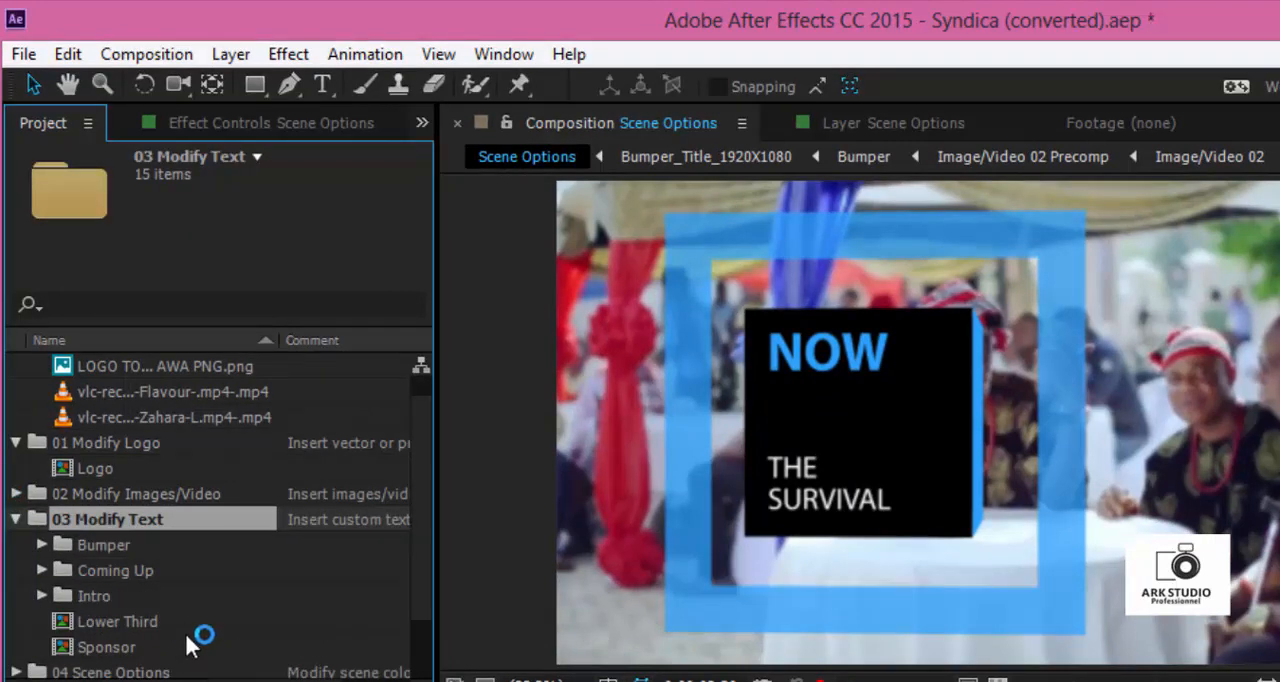
{"action": "left_click", "coordinate": [41, 545]}
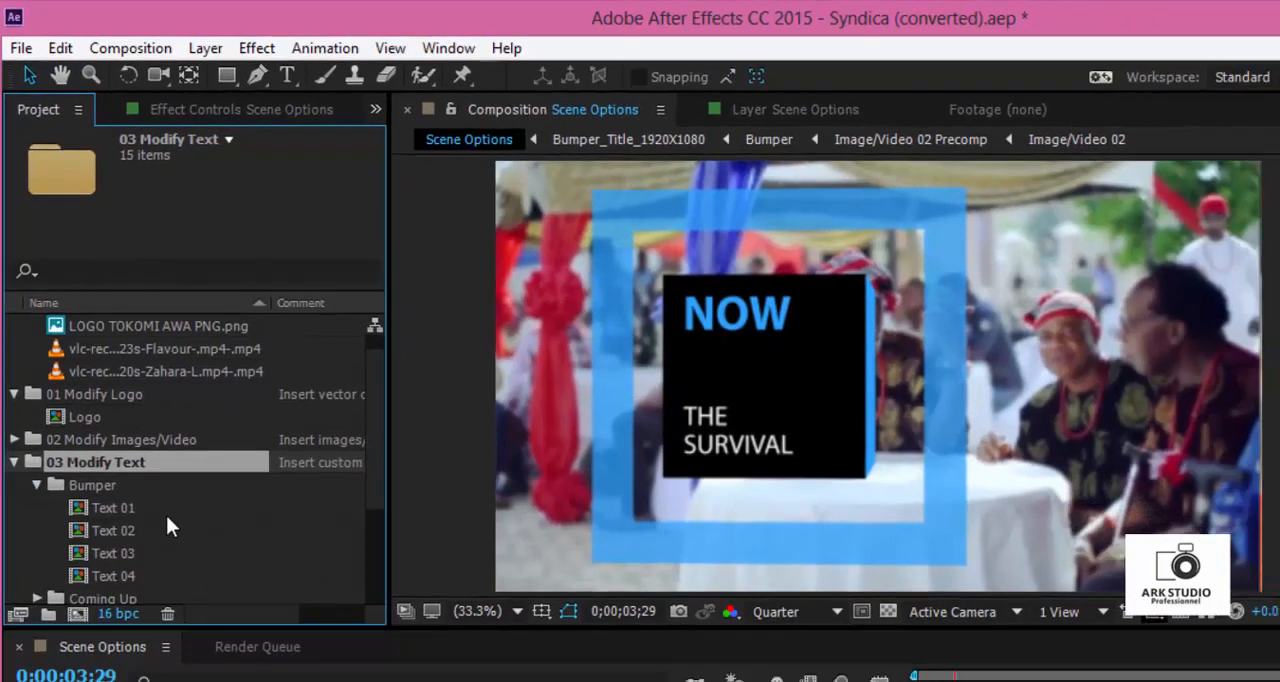
- Replace the heading in the bumper's Text 01 composition with "NTV" and close the composition
{"action": "left_click", "coordinate": [133, 573]}
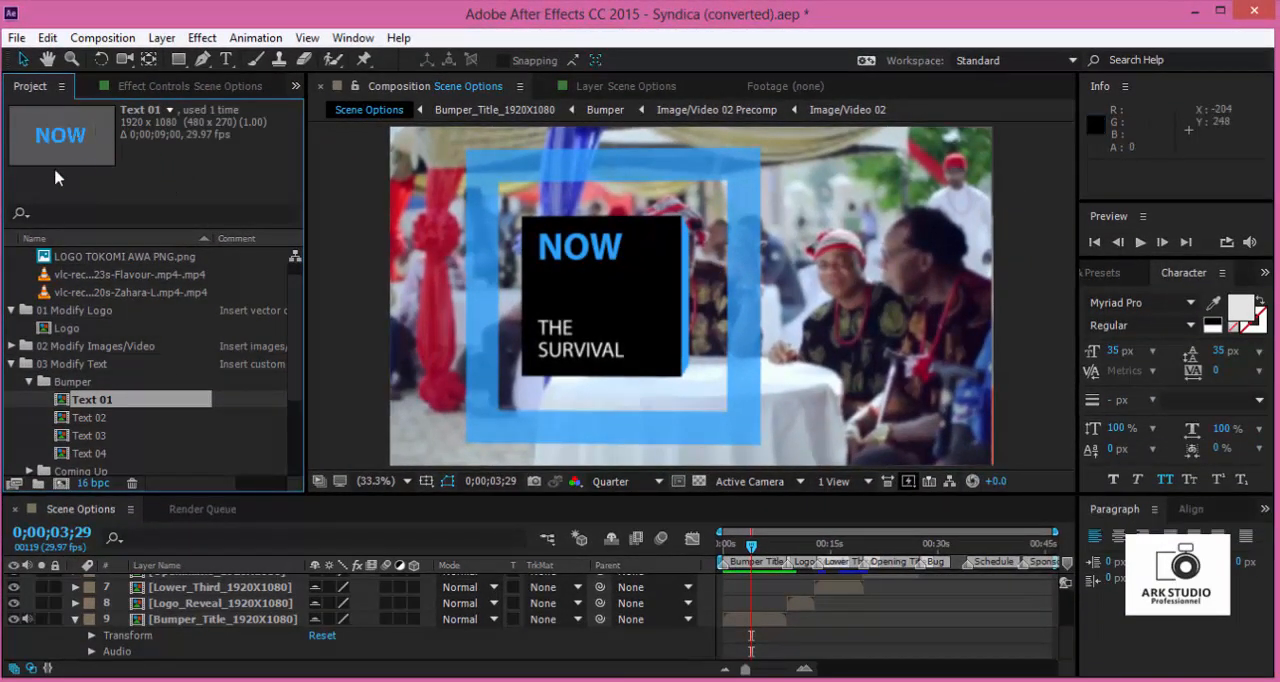
{"action": "double_click", "coordinate": [92, 400]}
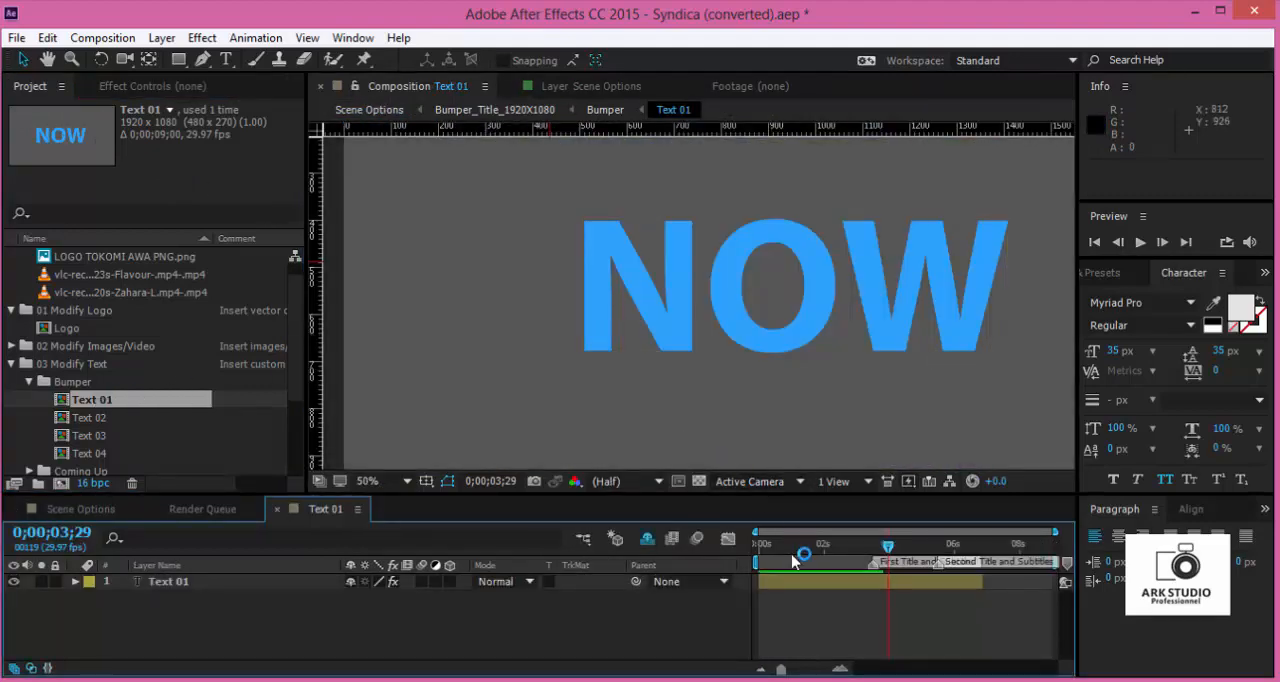
{"action": "double_click", "coordinate": [797, 580]}
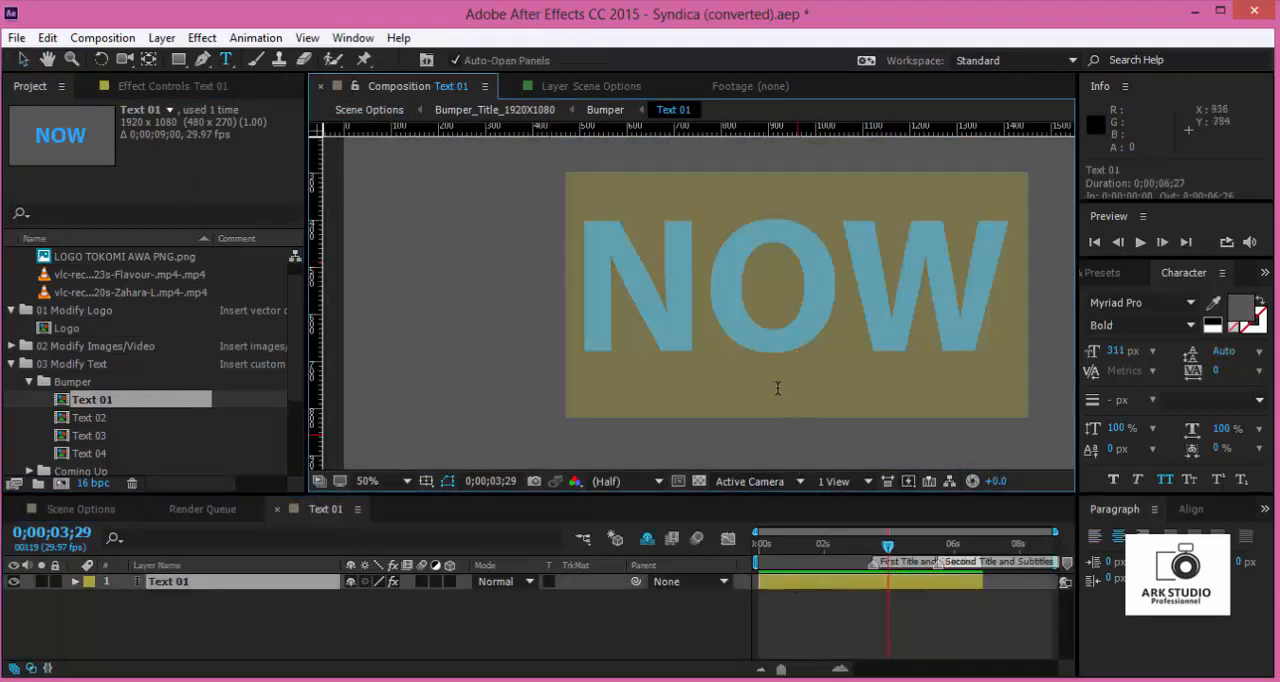
{"action": "type", "text": "N"}
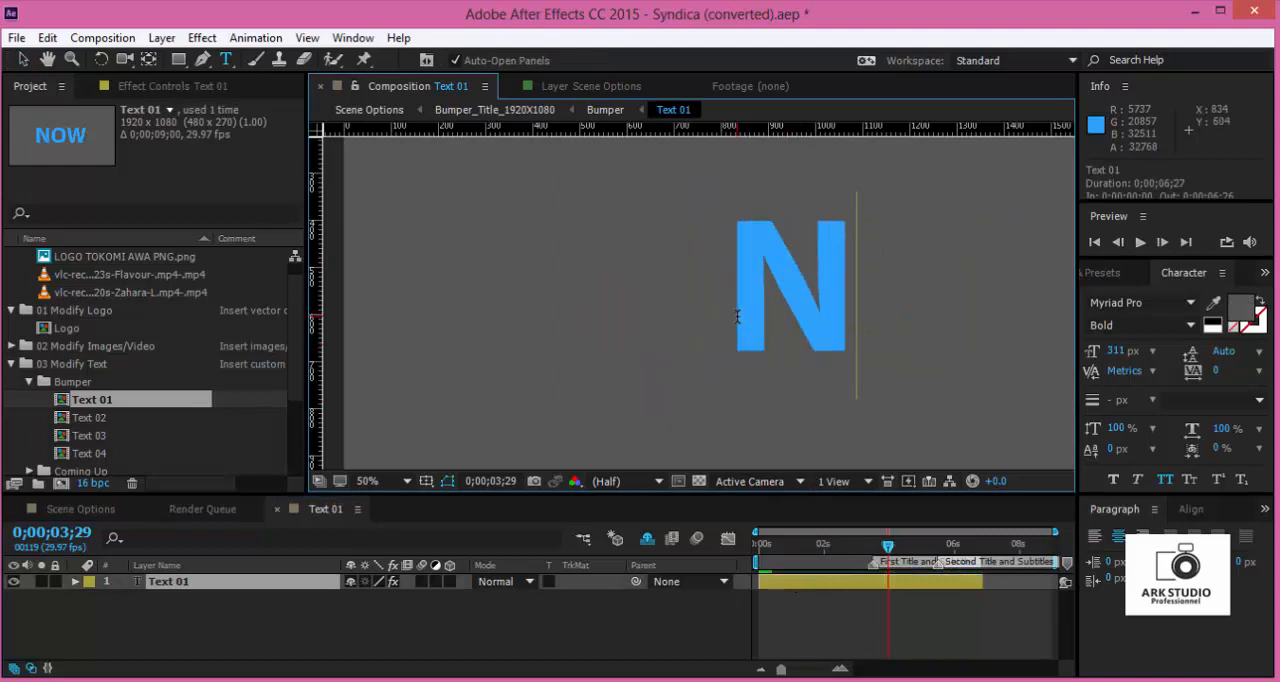
{"action": "type", "text": "T"}
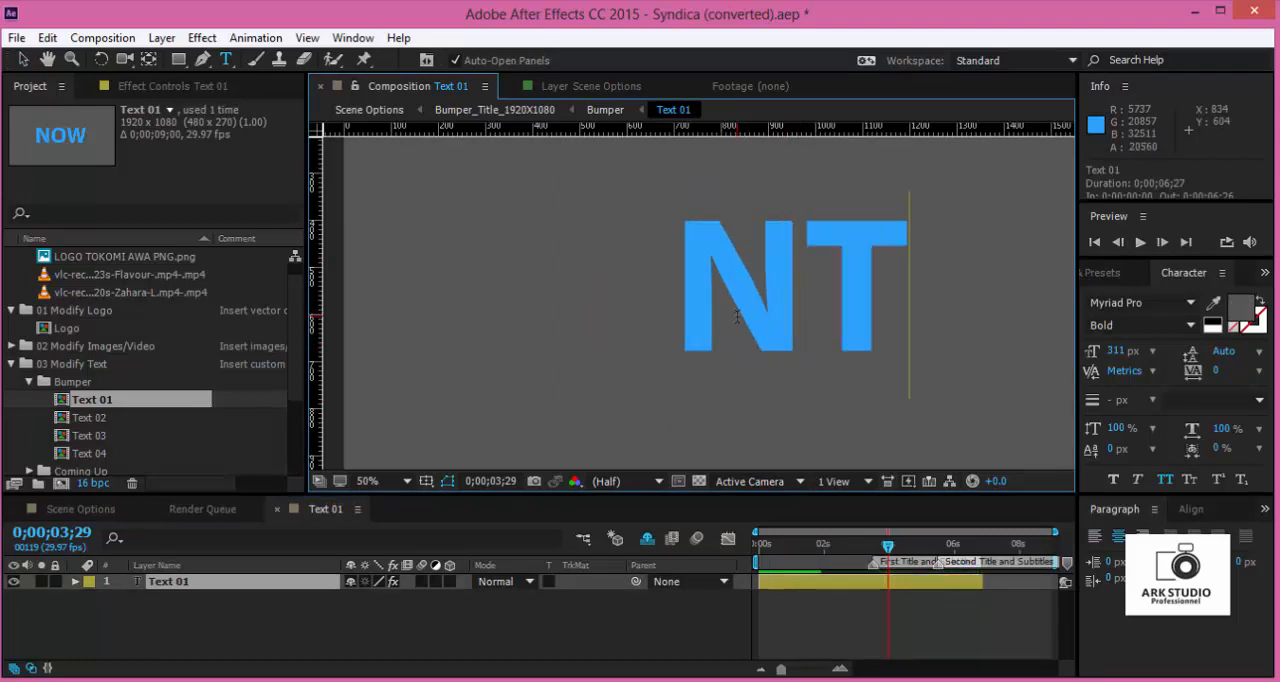
{"action": "type", "text": "V"}
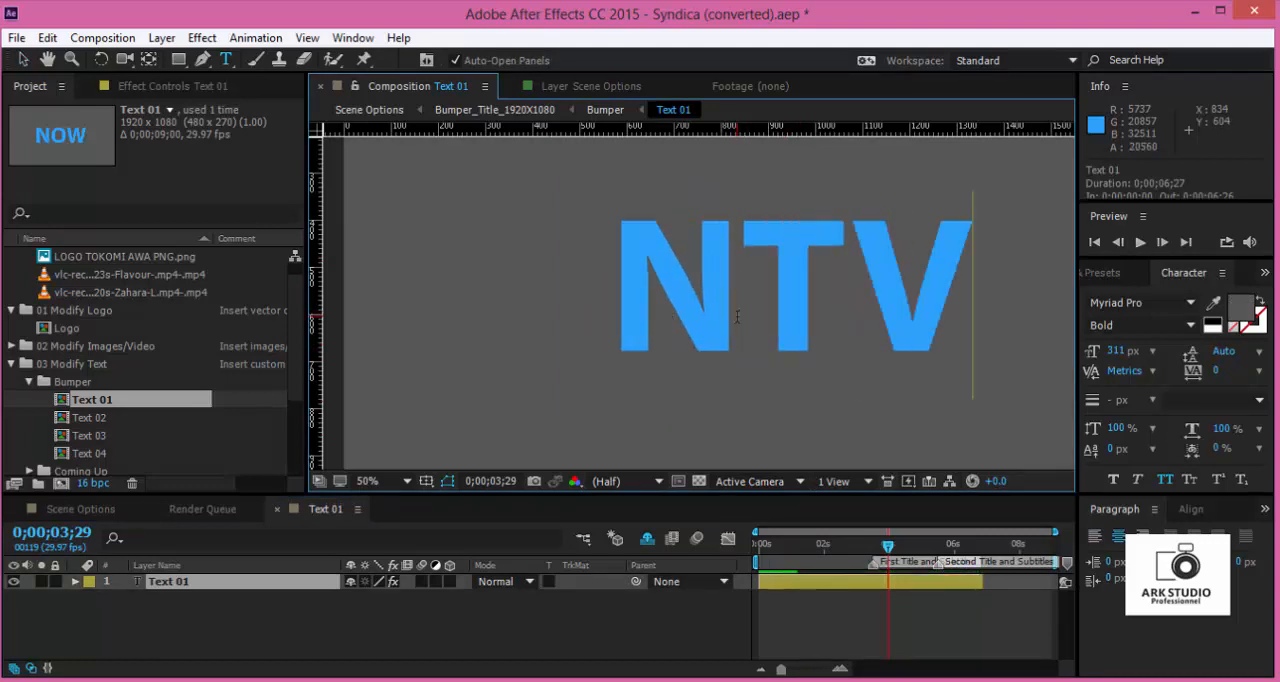
{"action": "left_click", "coordinate": [278, 510]}
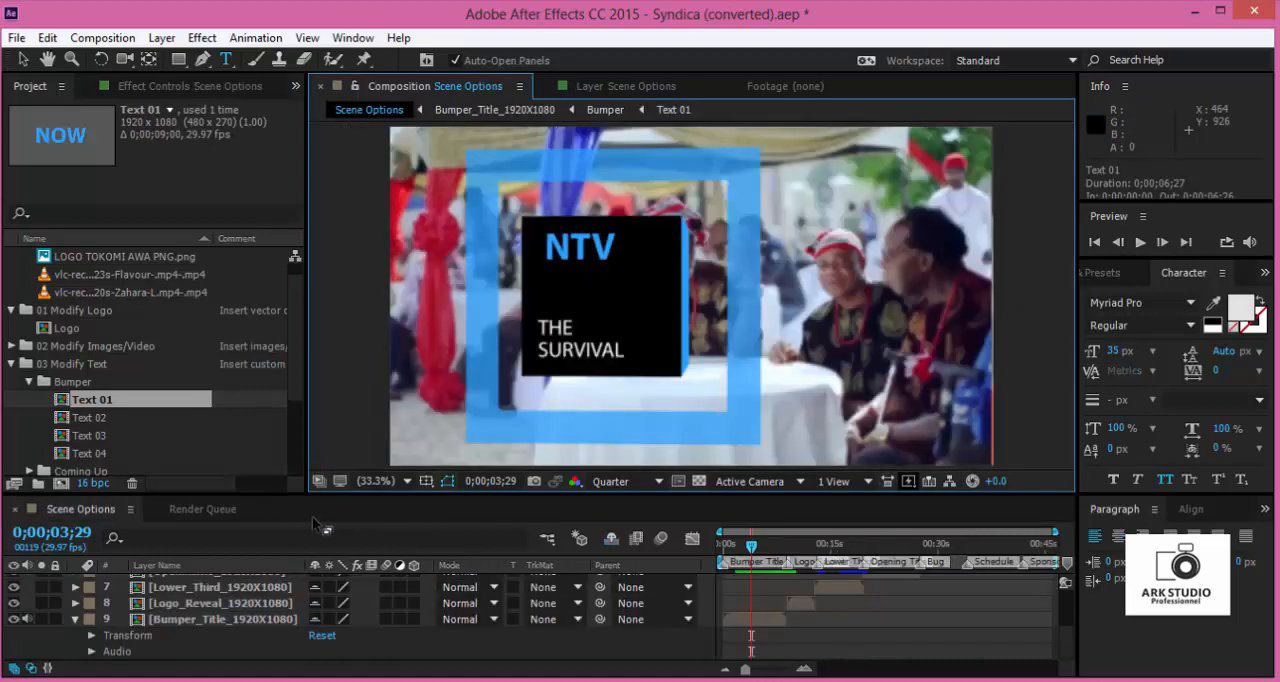
- Reopen the bumper's Text 01 composition, move the NTV heading left to about position 796, 540, and return to Scene Options
{"action": "double_click", "coordinate": [754, 622]}
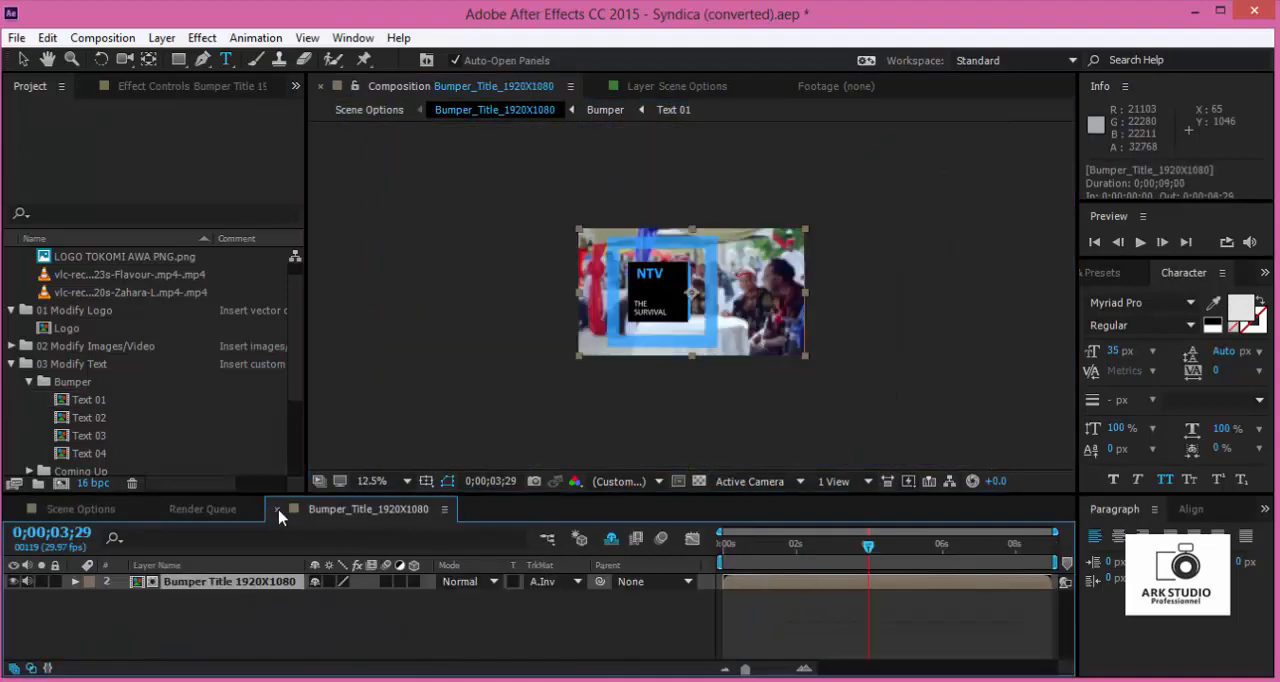
{"action": "left_click", "coordinate": [277, 510]}
{"action": "left_click", "coordinate": [84, 402]}
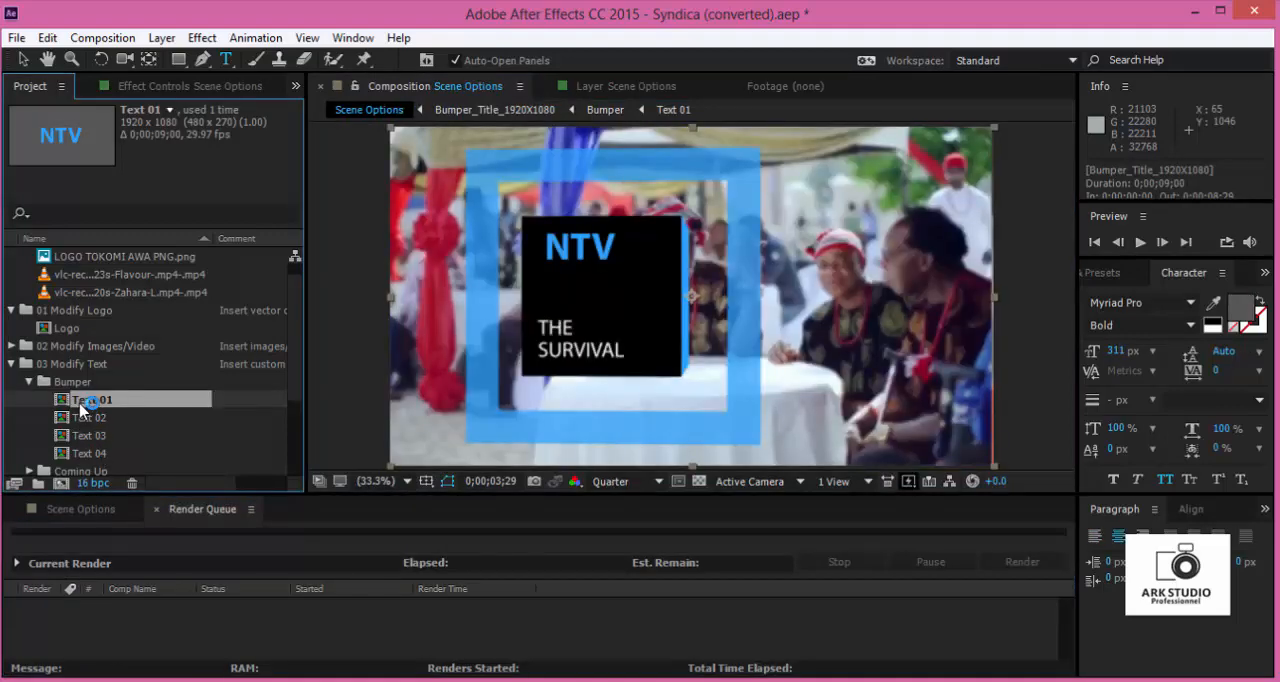
{"action": "double_click", "coordinate": [84, 402]}
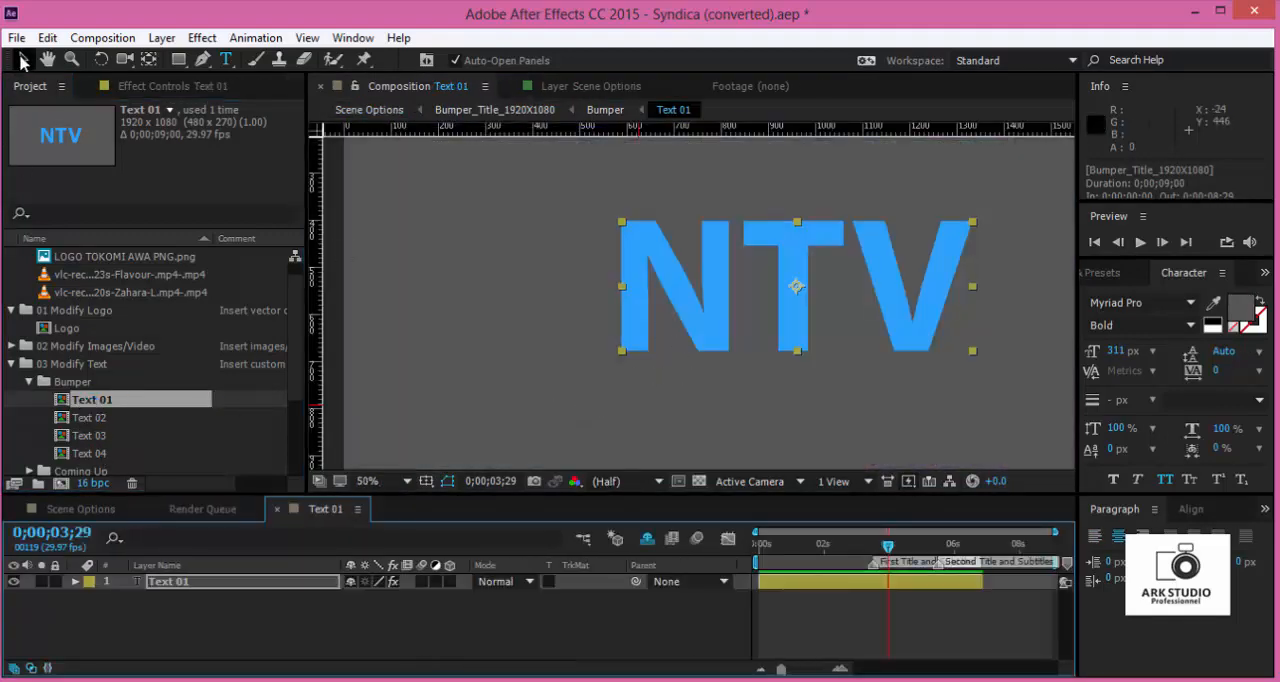
{"action": "left_click_drag", "start_coordinate": [707, 310], "coordinate": [628, 310]}
{"action": "left_click", "coordinate": [84, 509]}
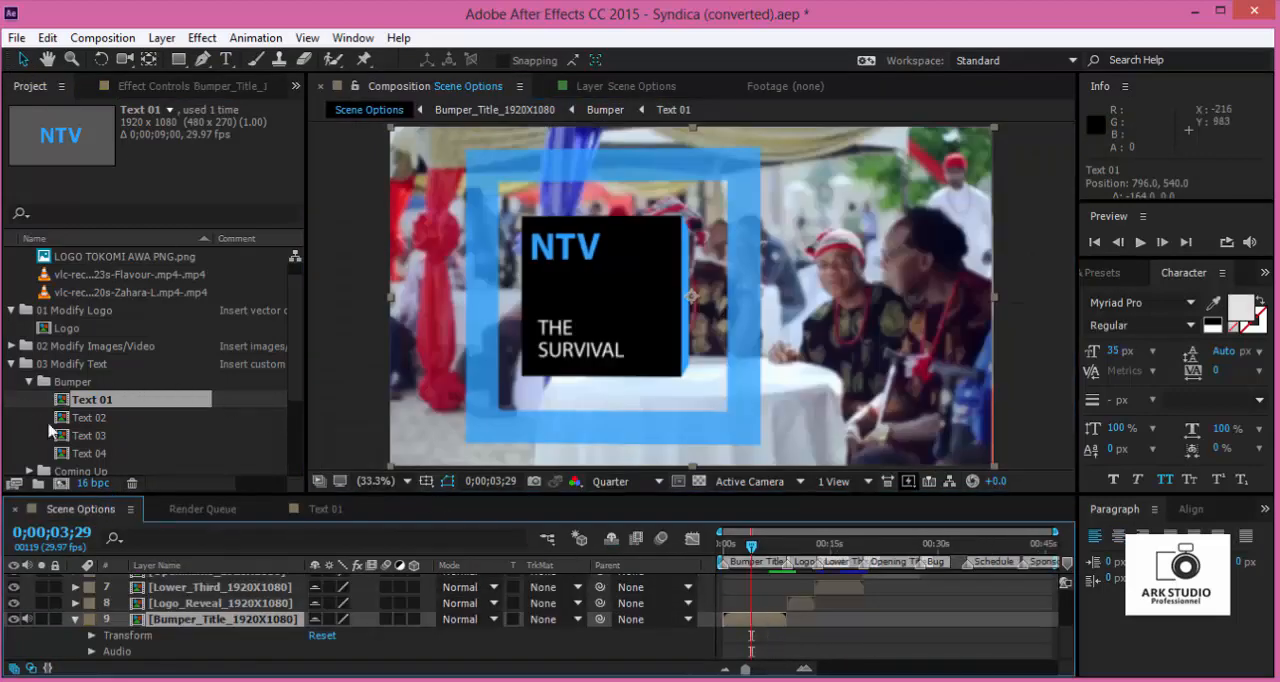
- Open the bumper's Text 02 composition and replace its first line with "SUIVEZ"
{"action": "left_click", "coordinate": [90, 418]}
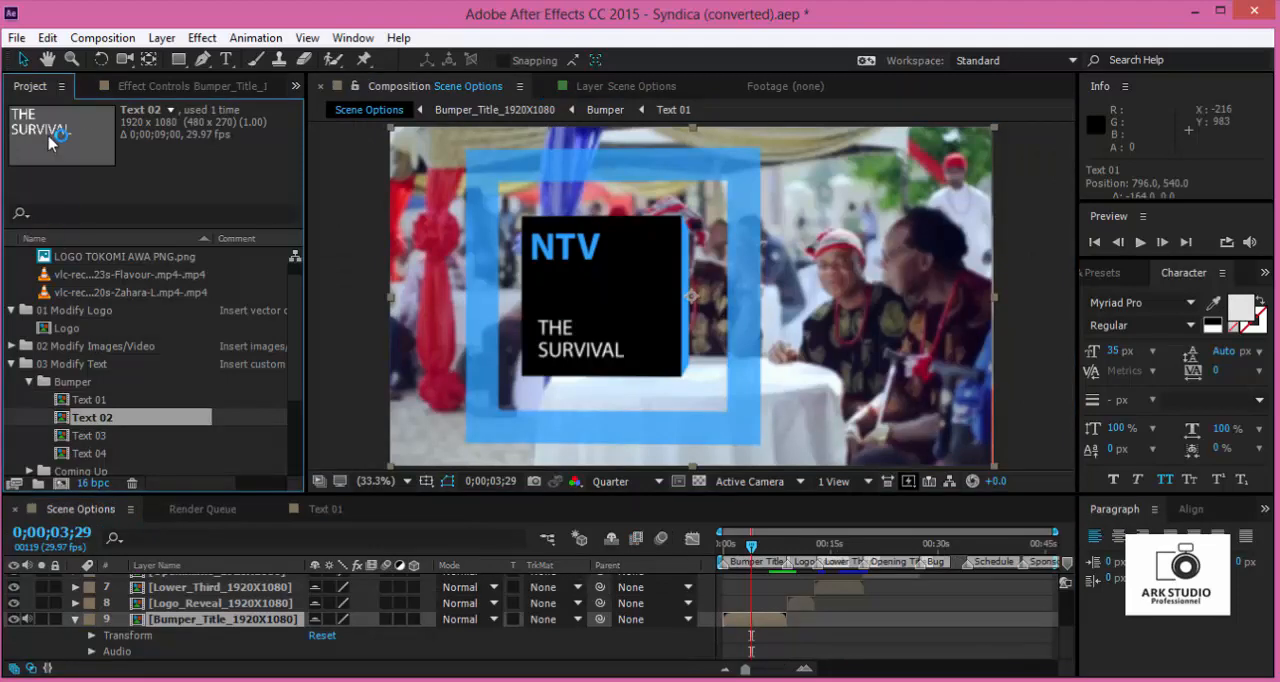
{"action": "double_click", "coordinate": [106, 423]}
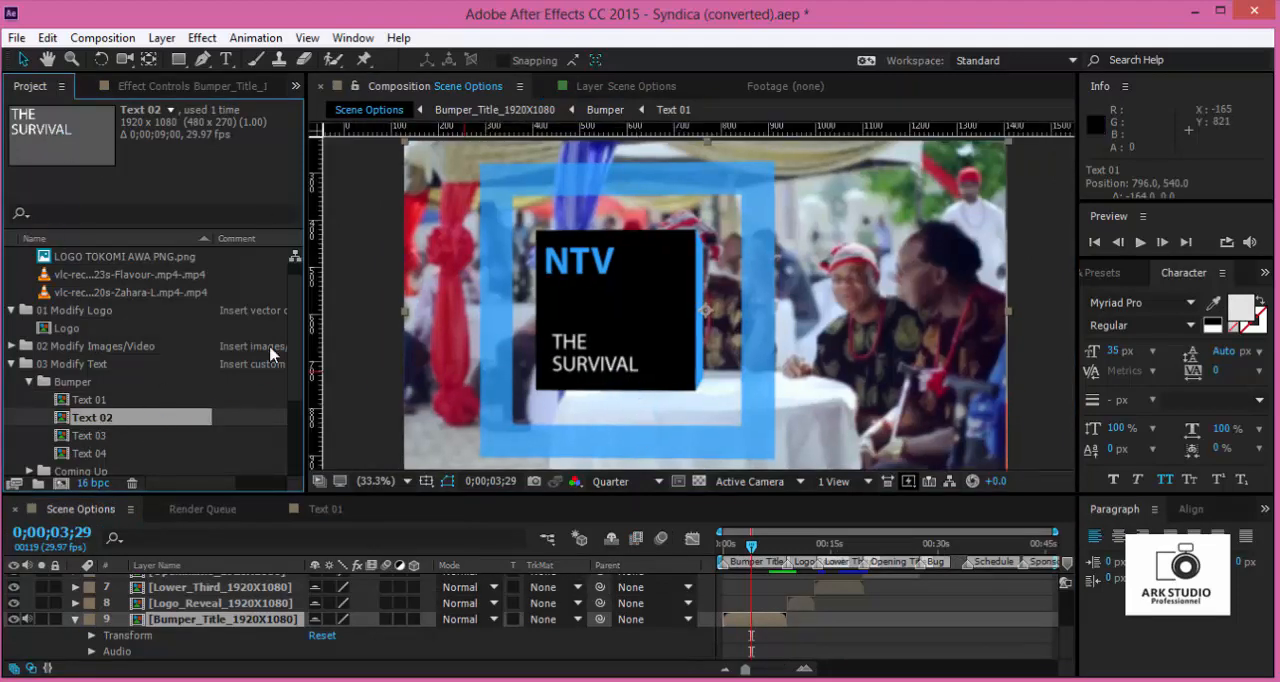
{"action": "scroll", "coordinate": [569, 279], "scroll_direction": "down", "scroll_amount": 1}
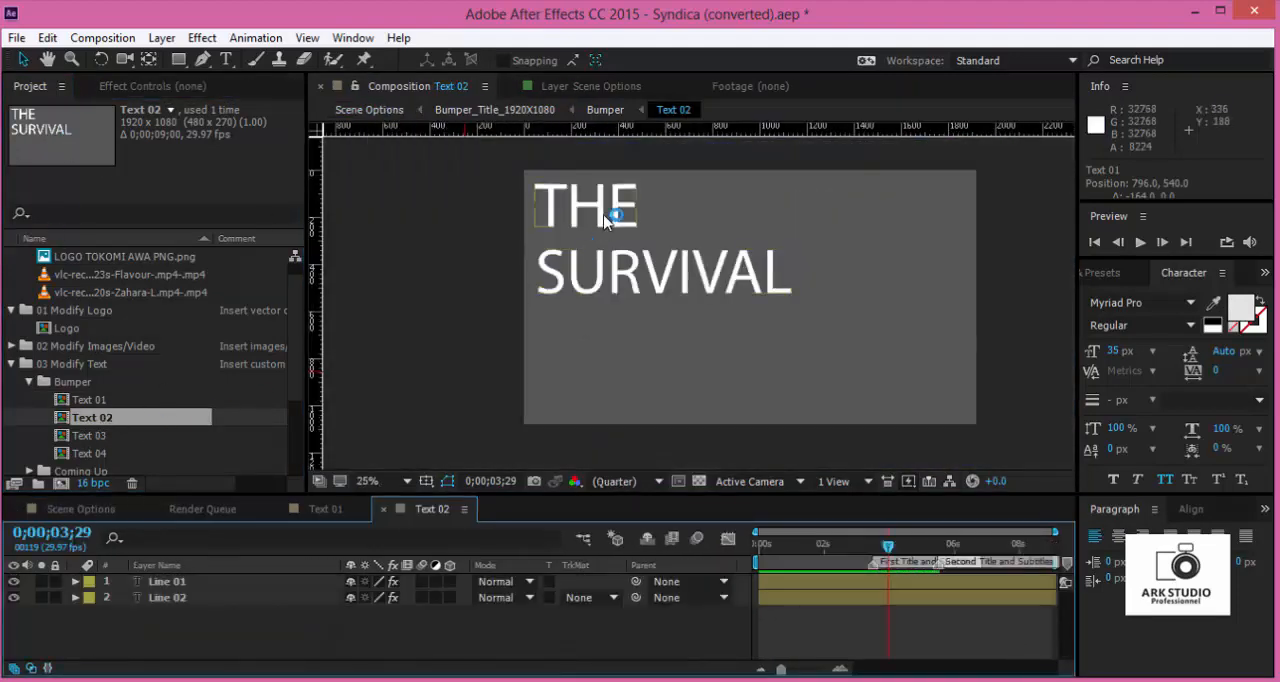
{"action": "double_click", "coordinate": [610, 215]}
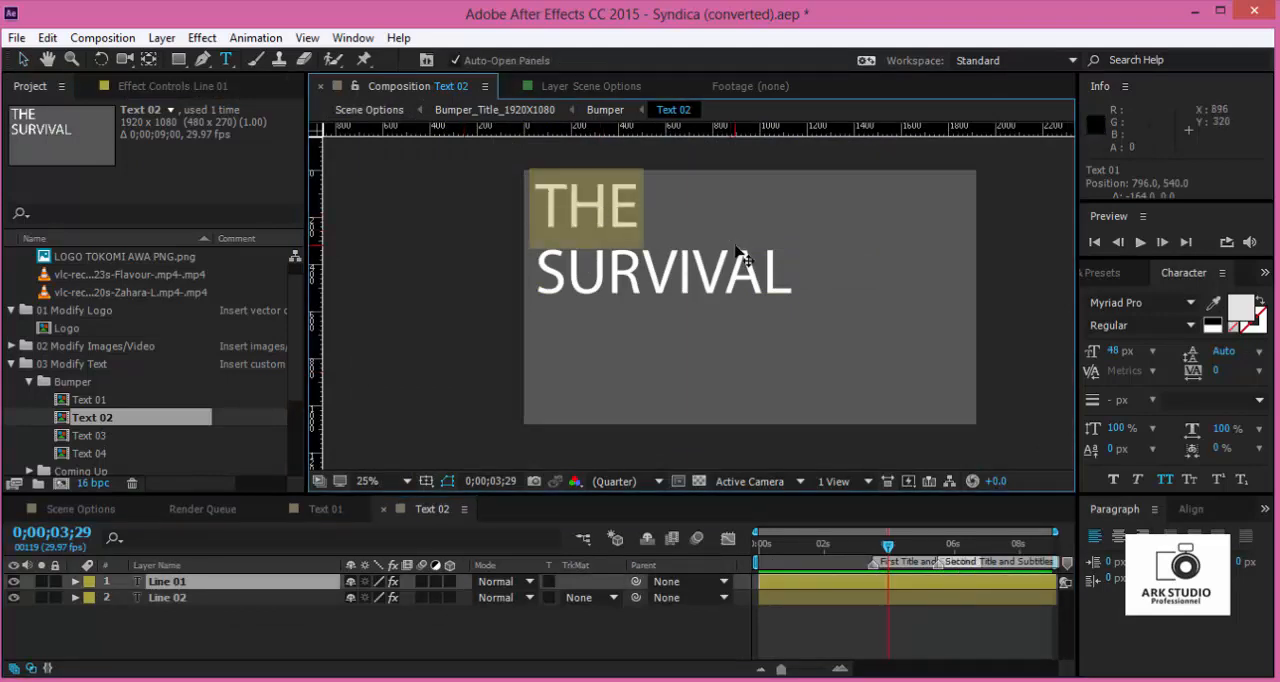
{"action": "type", "text": "SUIVZE"}
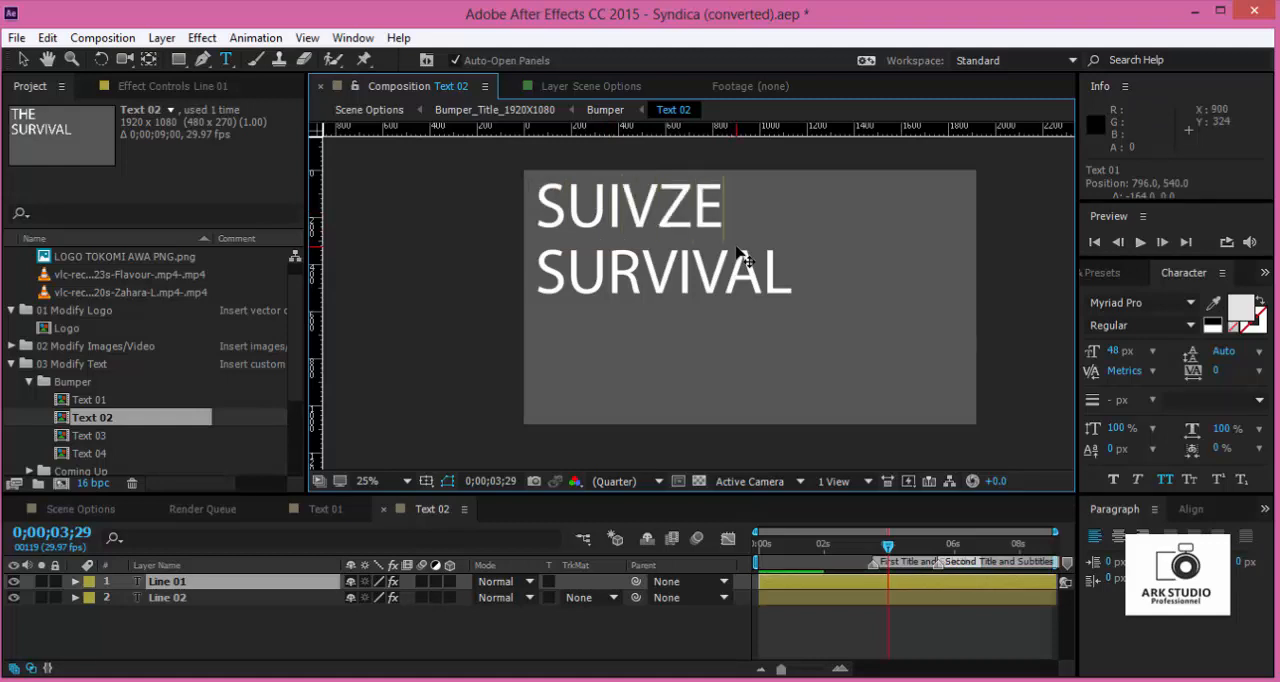
{"action": "key", "text": "BackSpace"}
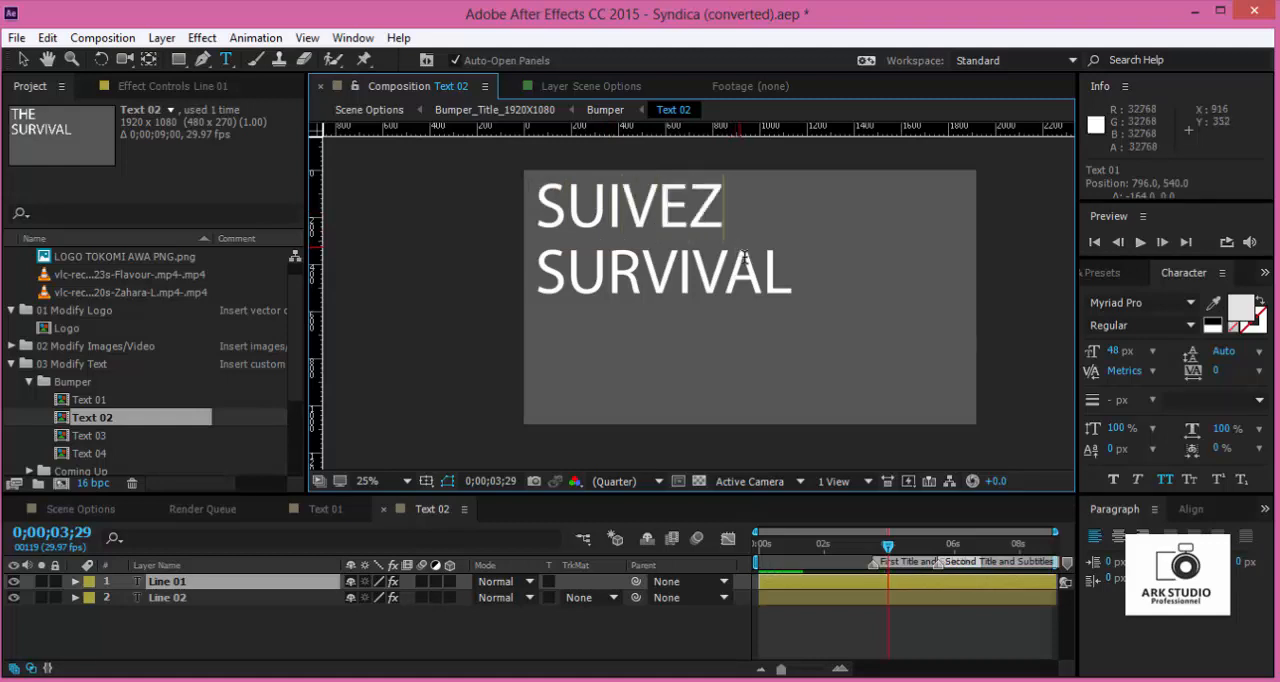
- Replace the second line of Text 02, SURVIVAL, with "PLAYLIST"
{"action": "left_click", "coordinate": [828, 598]}
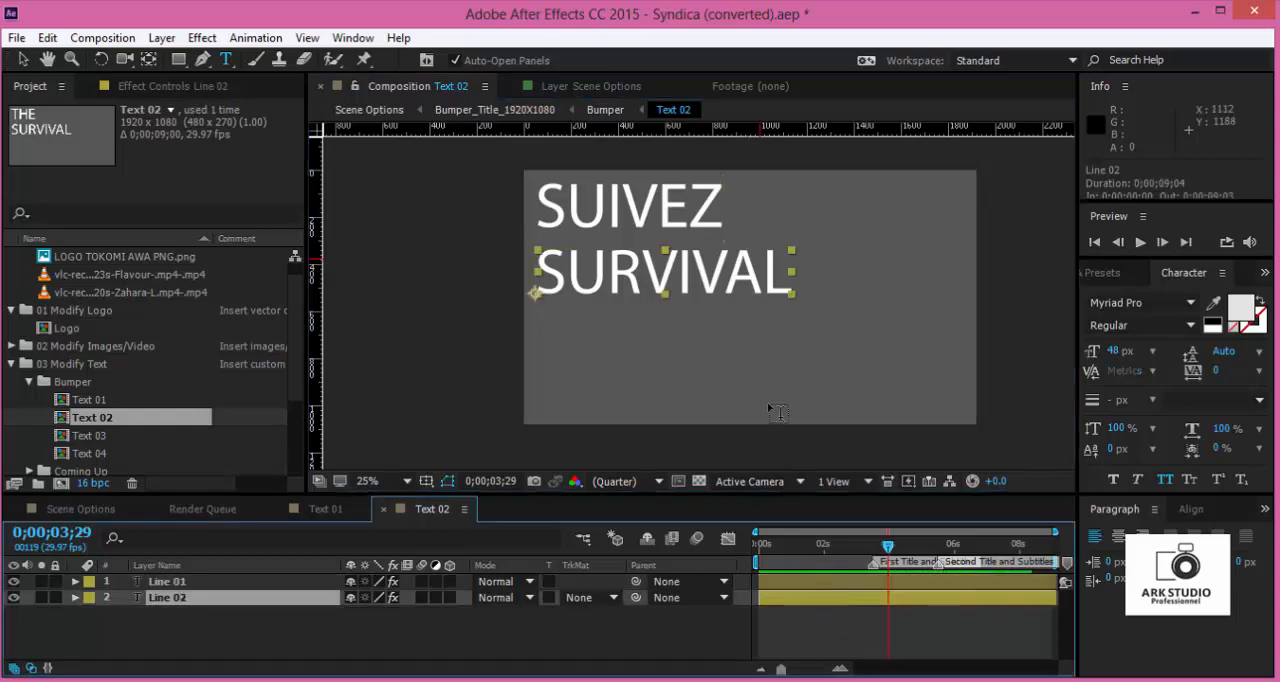
{"action": "left_click", "coordinate": [785, 276]}
{"action": "left_click_drag", "start_coordinate": [545, 262], "coordinate": [538, 265]}
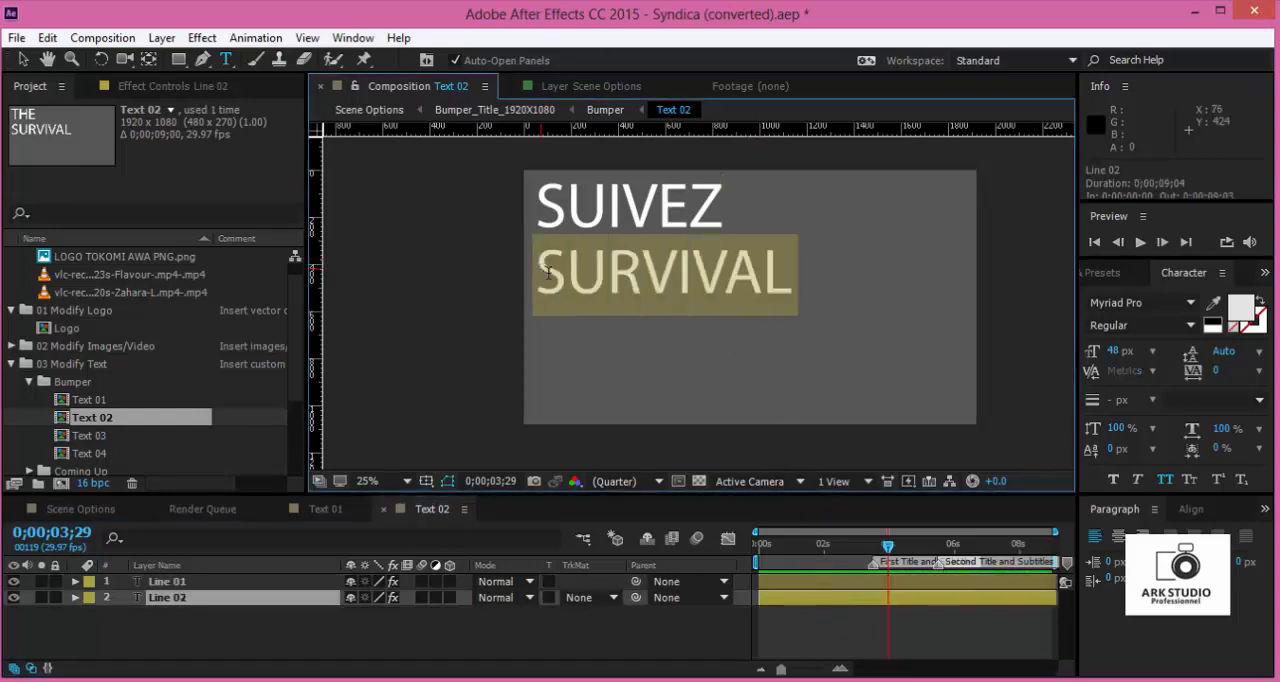
{"action": "type", "text": "PLAY"}
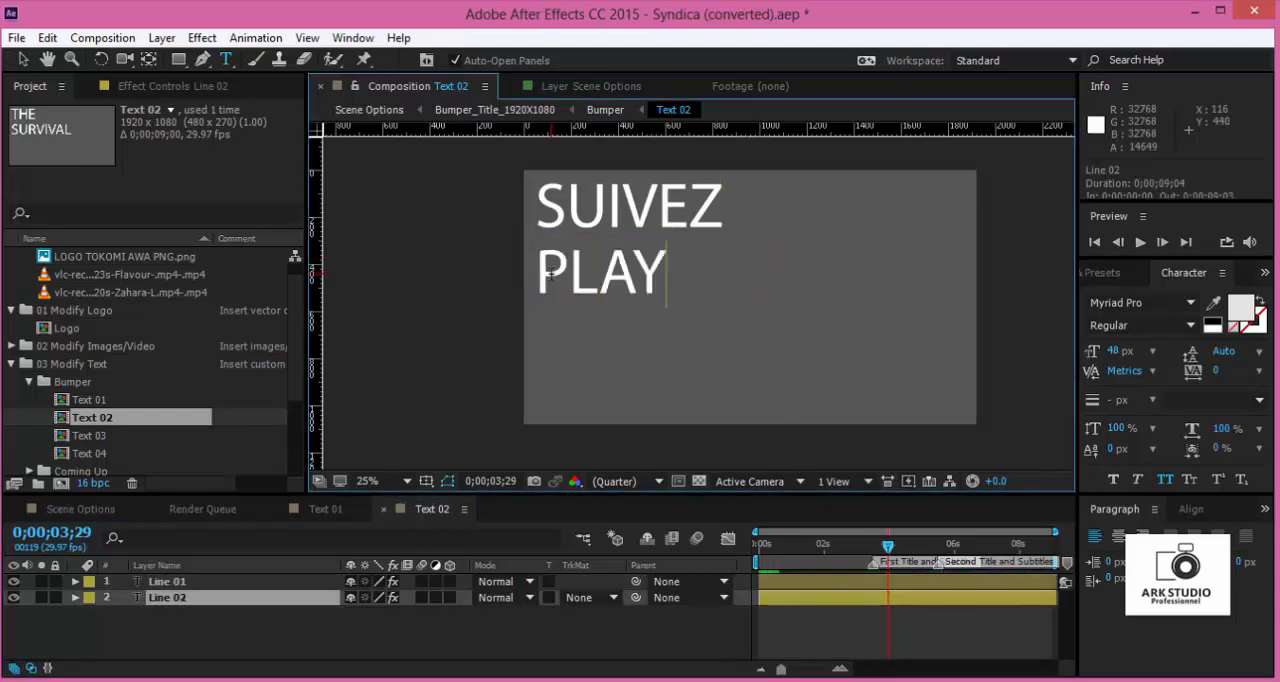
{"action": "type", "text": "LIST"}
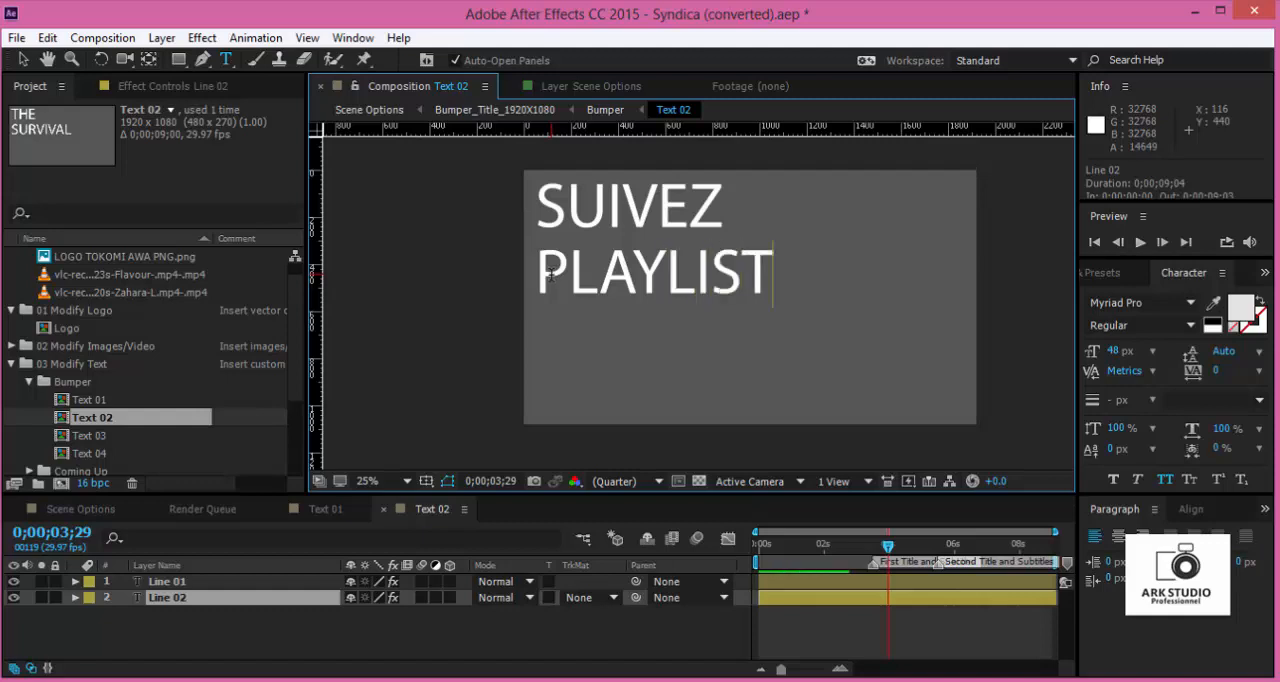
- Scale the SUIVEZ line in Text 02 down to about 487% by 497%
{"action": "left_click", "coordinate": [32, 62]}
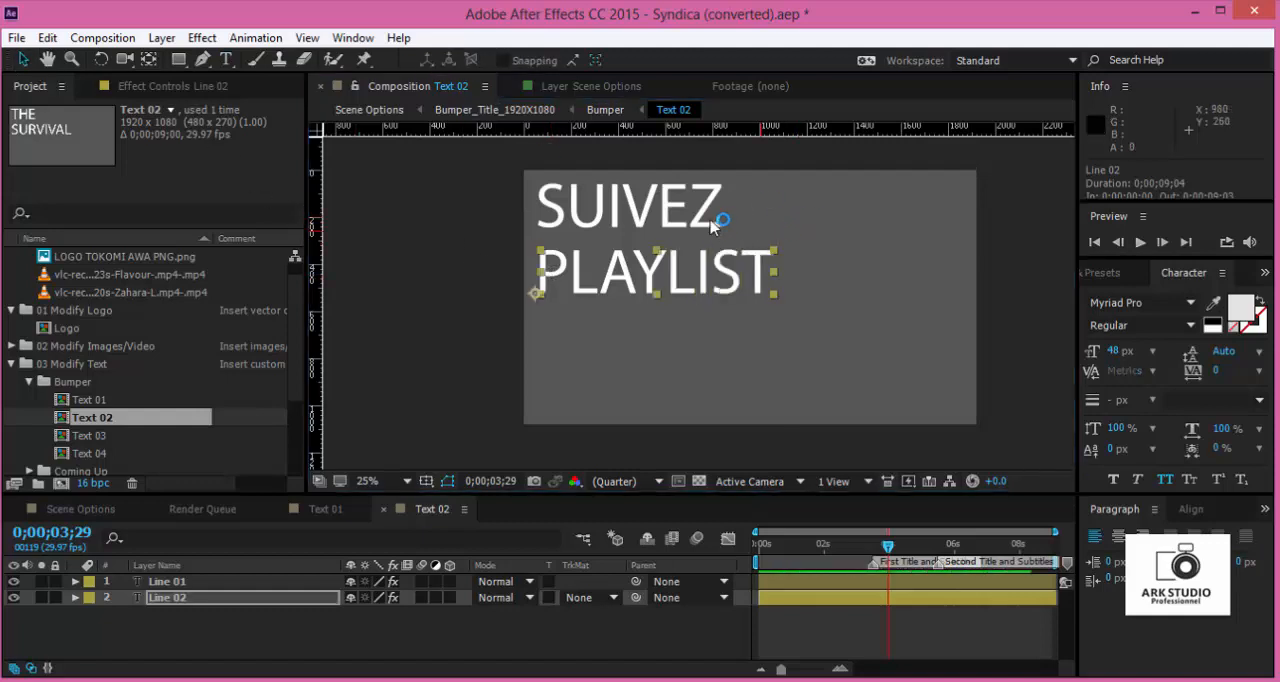
{"action": "left_click", "coordinate": [700, 210]}
{"action": "left_click_drag", "start_coordinate": [724, 190], "coordinate": [698, 192]}
- Insert "LE" before PLAYLIST in the second line of Text 02 and close the composition
{"action": "left_click", "coordinate": [679, 278]}
{"action": "double_click", "coordinate": [679, 278]}
{"action": "left_click", "coordinate": [552, 268]}
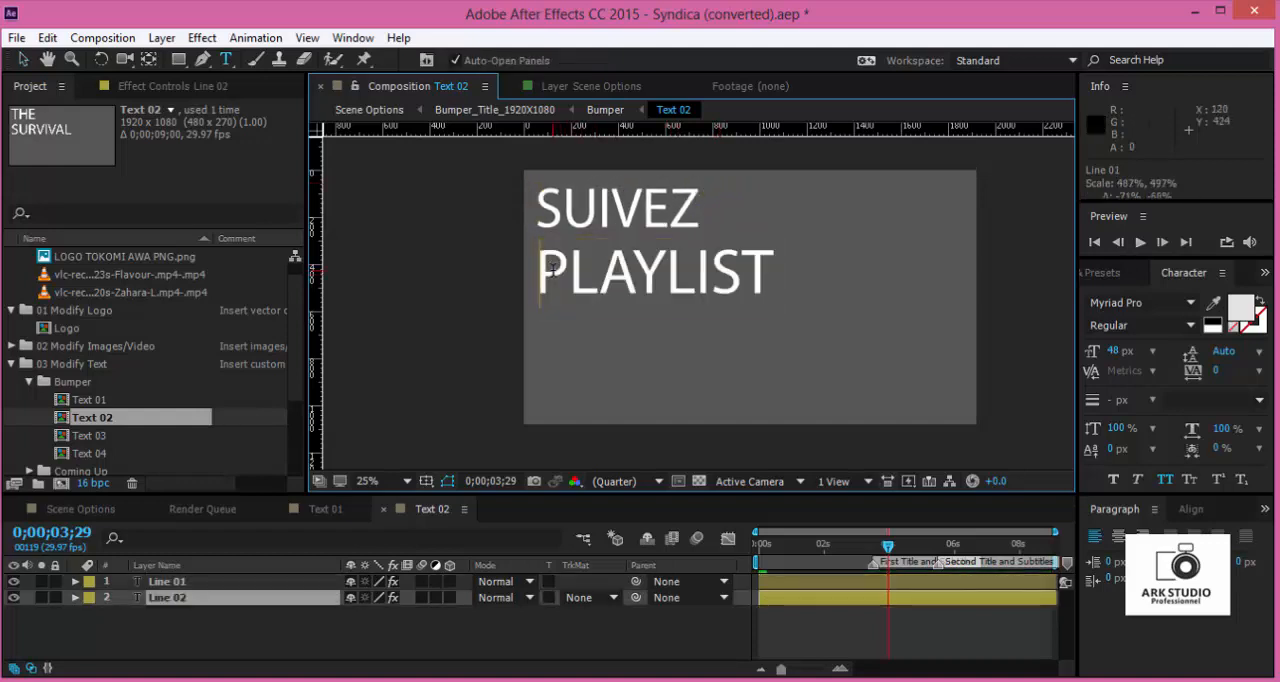
{"action": "type", "text": "LE"}
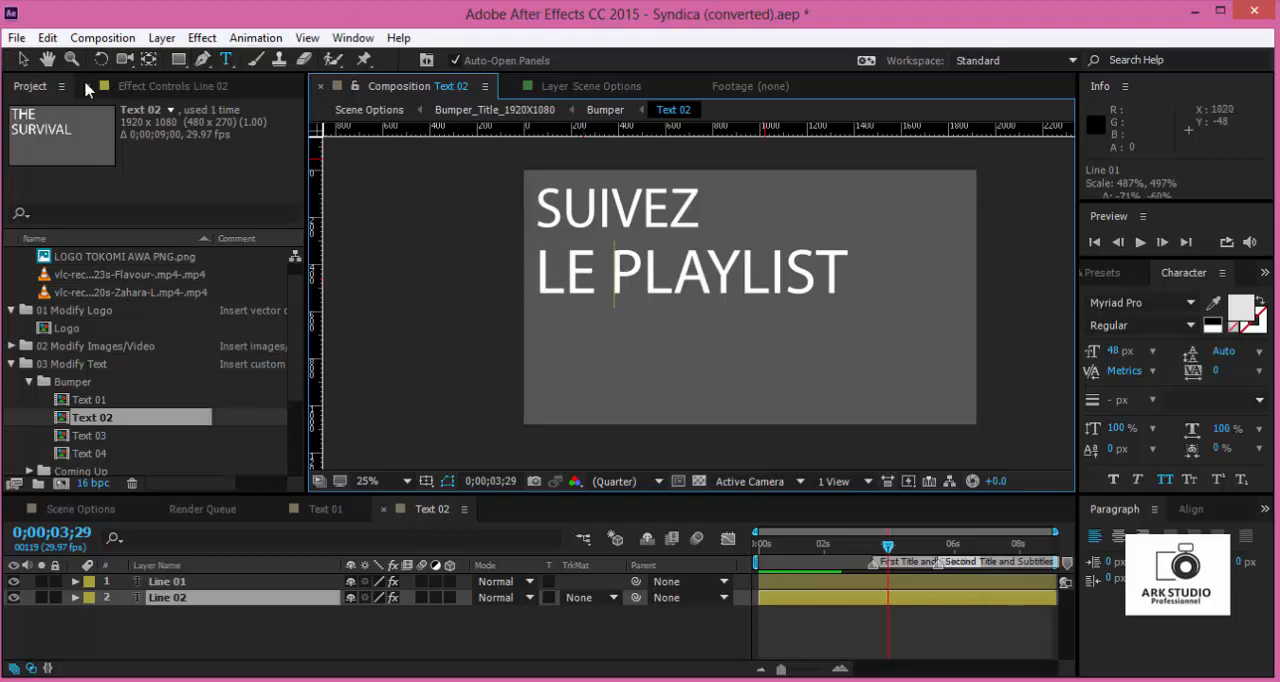
{"action": "left_click", "coordinate": [23, 61]}
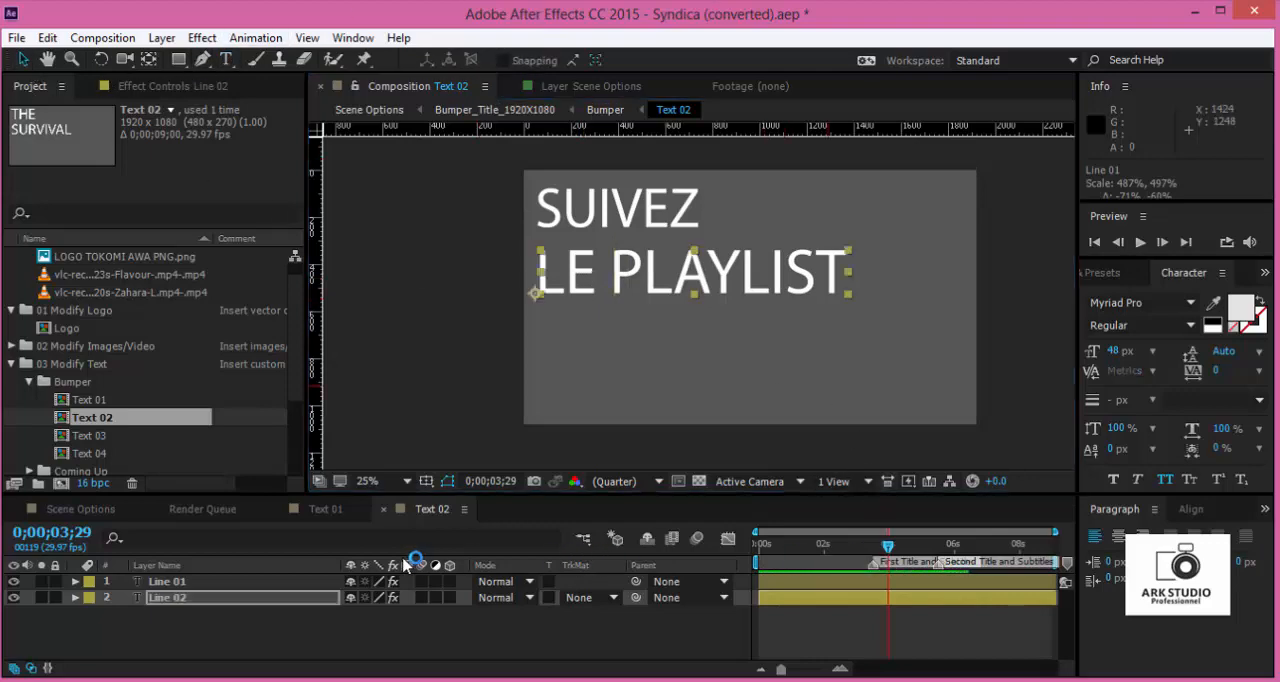
{"action": "left_click", "coordinate": [383, 509]}
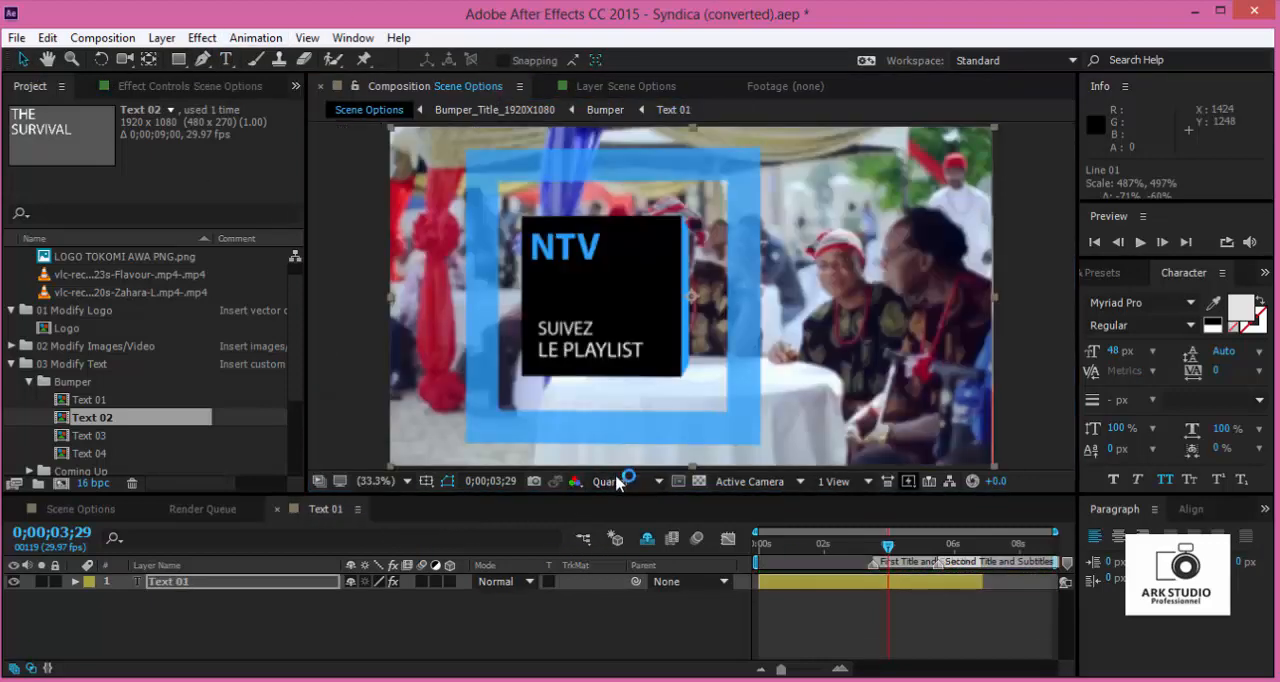
{"action": "double_click", "coordinate": [814, 583]}
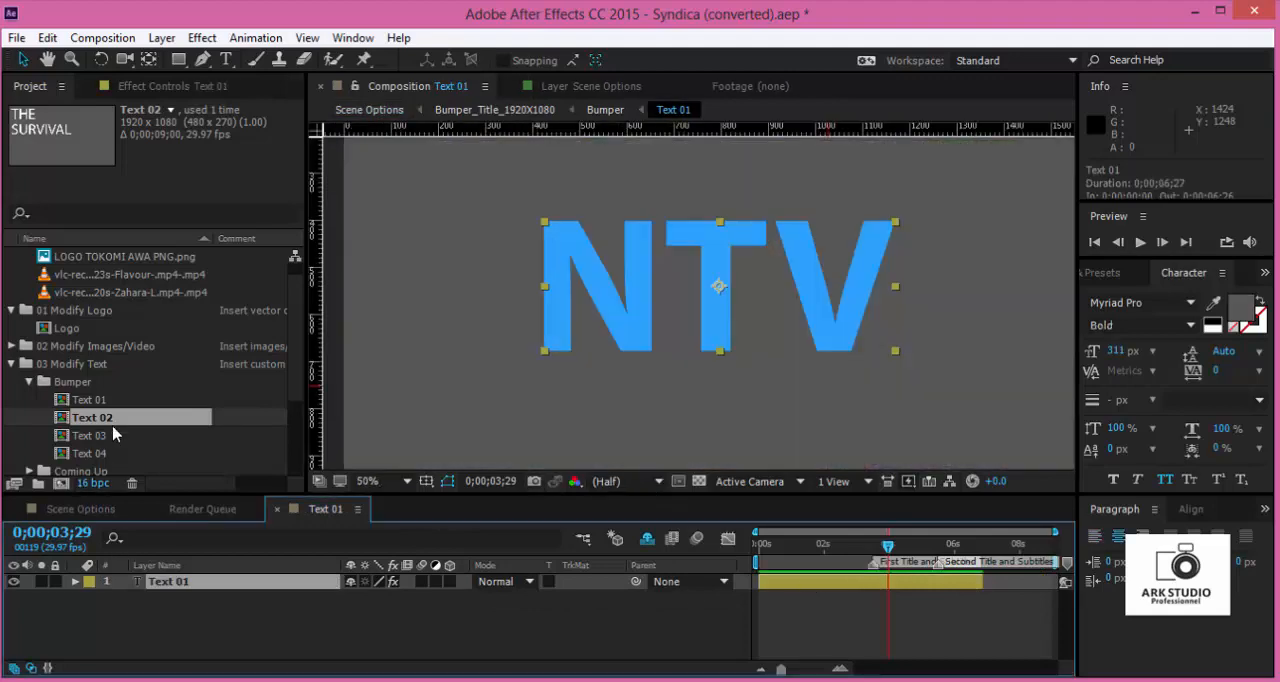
{"action": "left_click", "coordinate": [781, 557]}
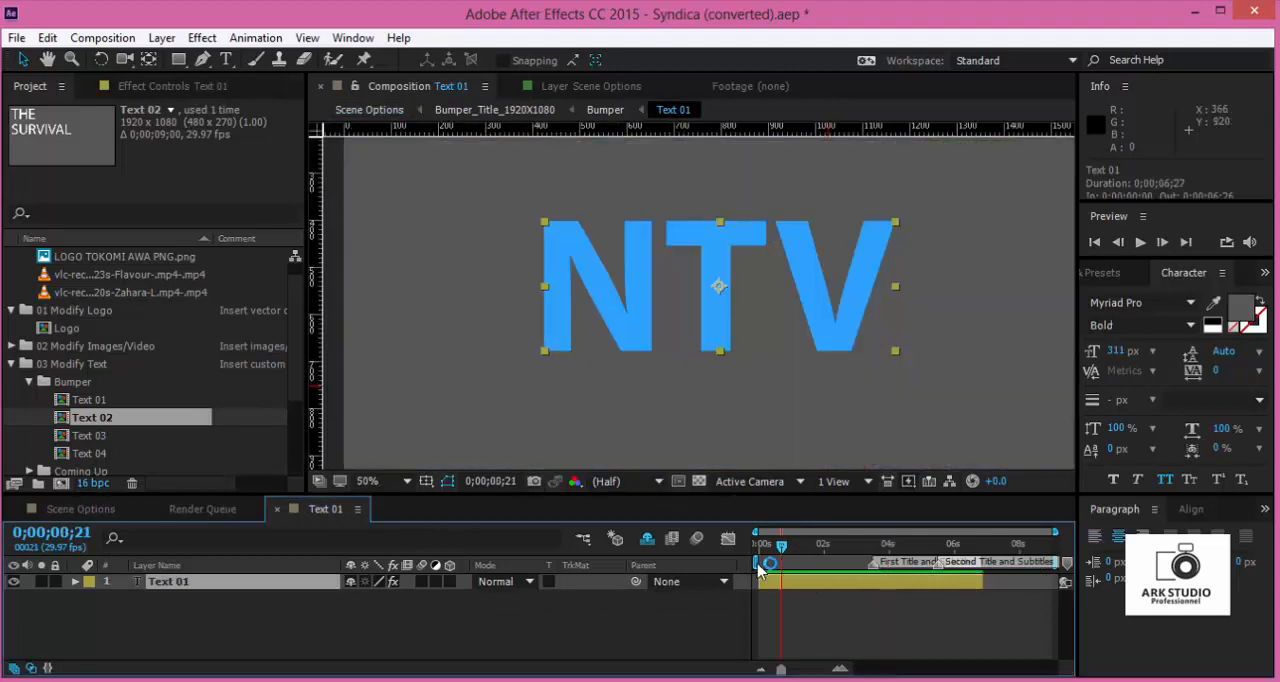
{"action": "left_click", "coordinate": [281, 509]}
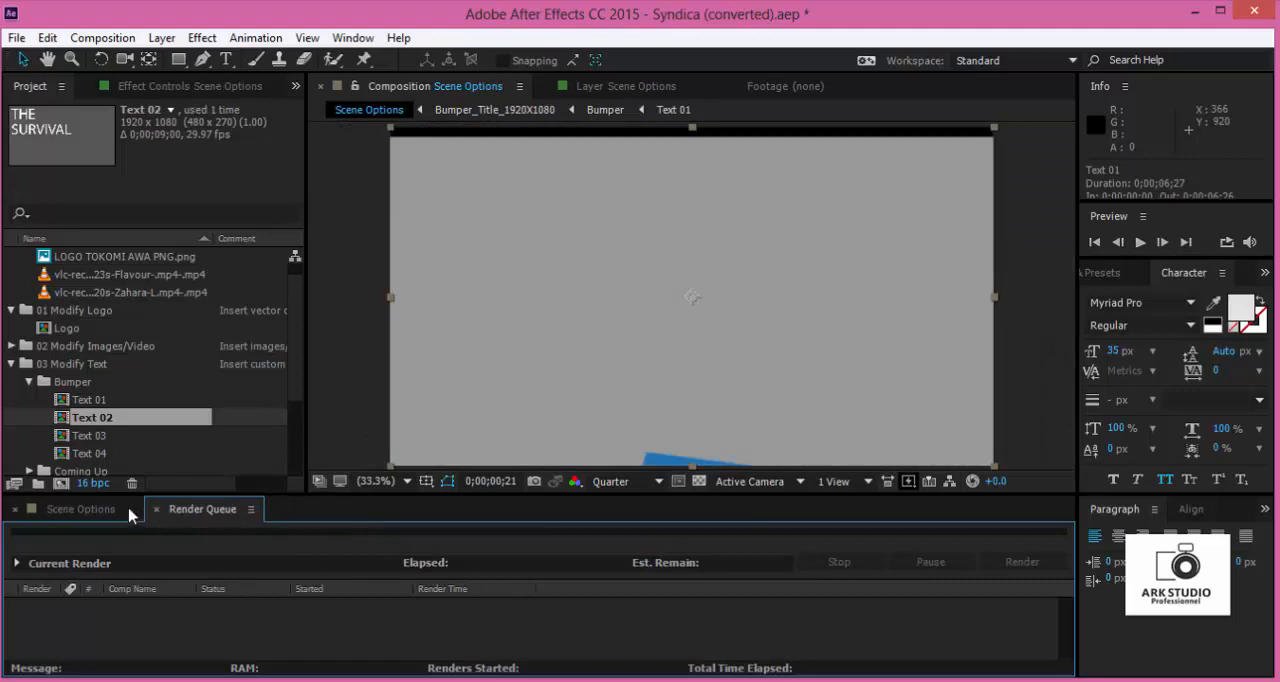
- Reopen the bumper's Text 02 composition and delete "LE" from its second line
{"action": "double_click", "coordinate": [100, 417]}
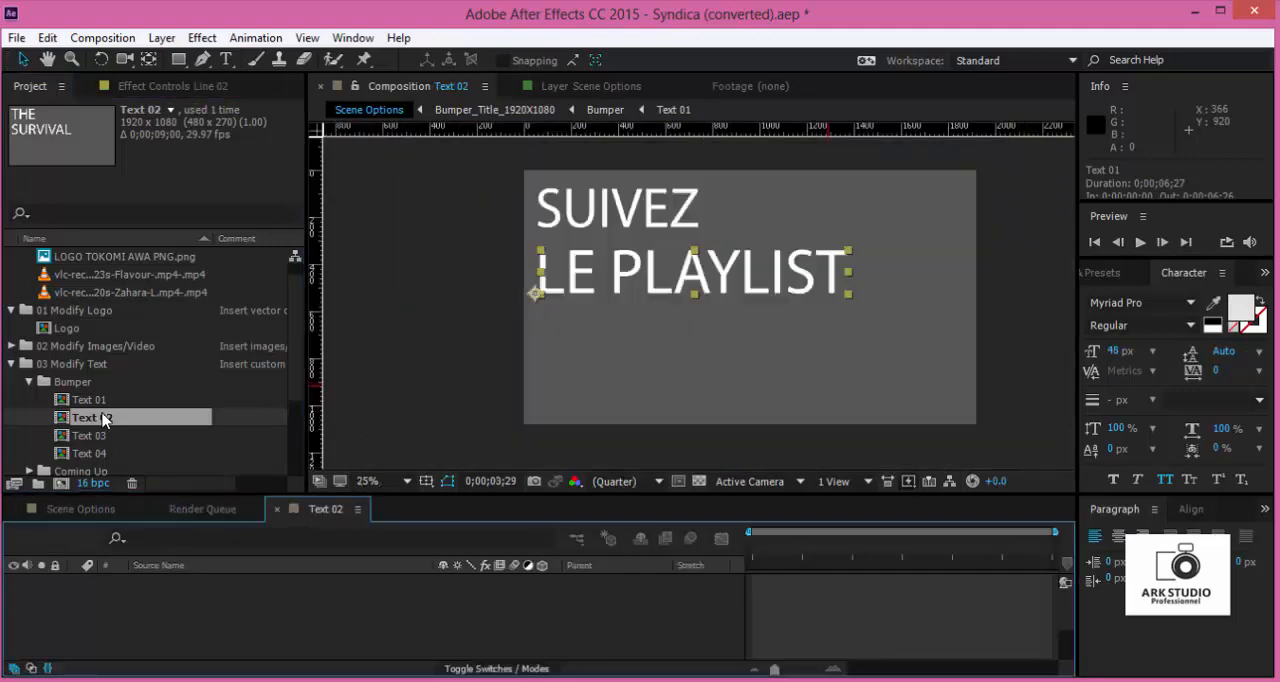
{"action": "double_click", "coordinate": [568, 277]}
{"action": "left_click_drag", "start_coordinate": [613, 276], "coordinate": [496, 272]}
{"action": "key", "text": "BackSpace"}
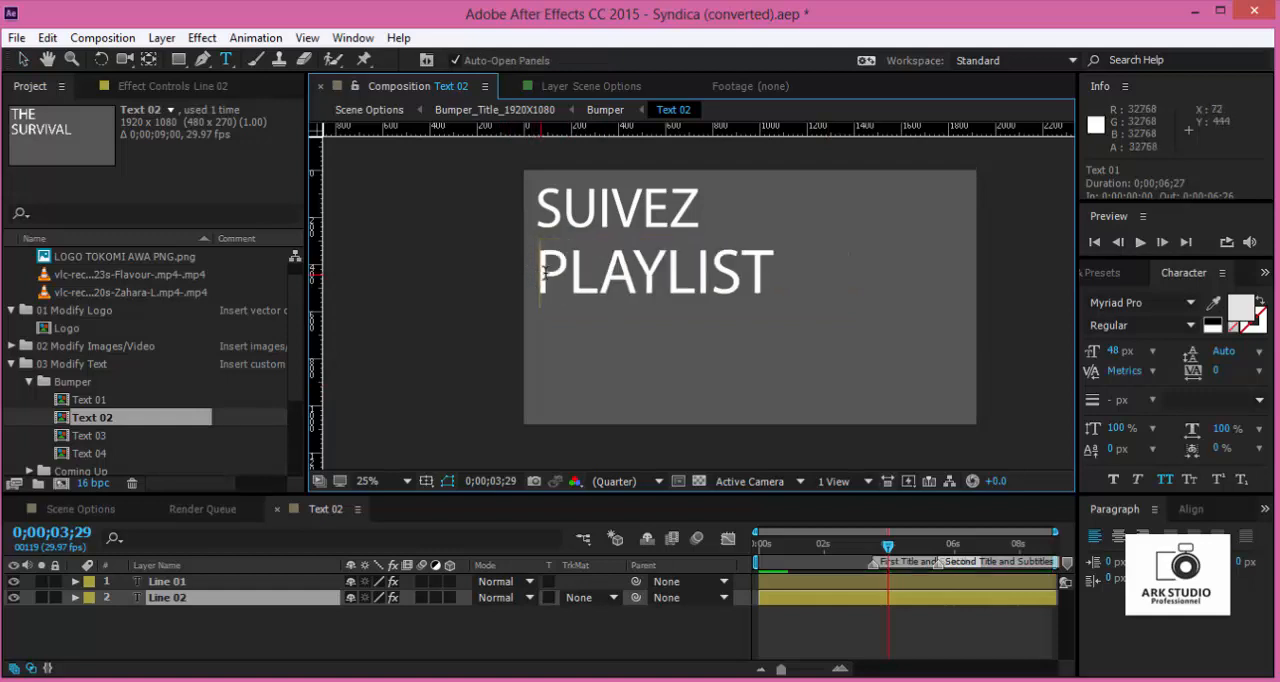
- Set the font of the PLAYLIST line in Text 02 to Arial Bold
{"action": "left_click_drag", "start_coordinate": [548, 288], "coordinate": [780, 285]}
{"action": "left_click", "coordinate": [1150, 301]}
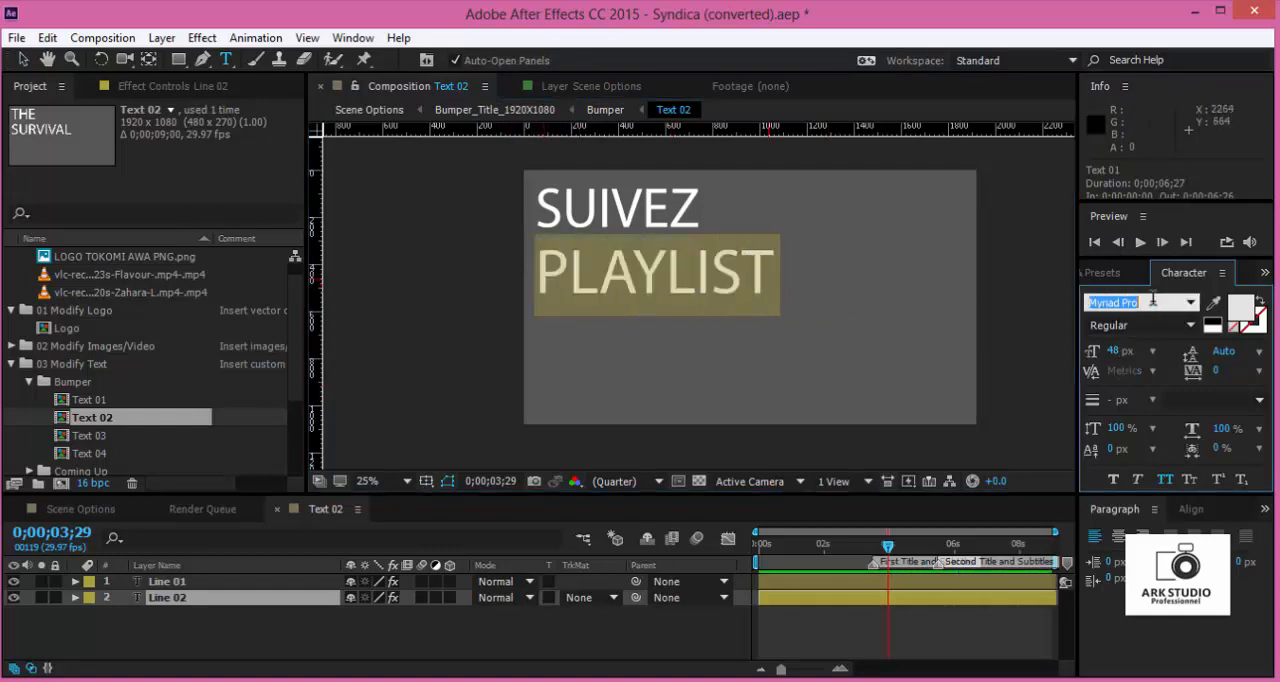
{"action": "type", "text": "Arial"}
{"action": "key", "text": "Return"}
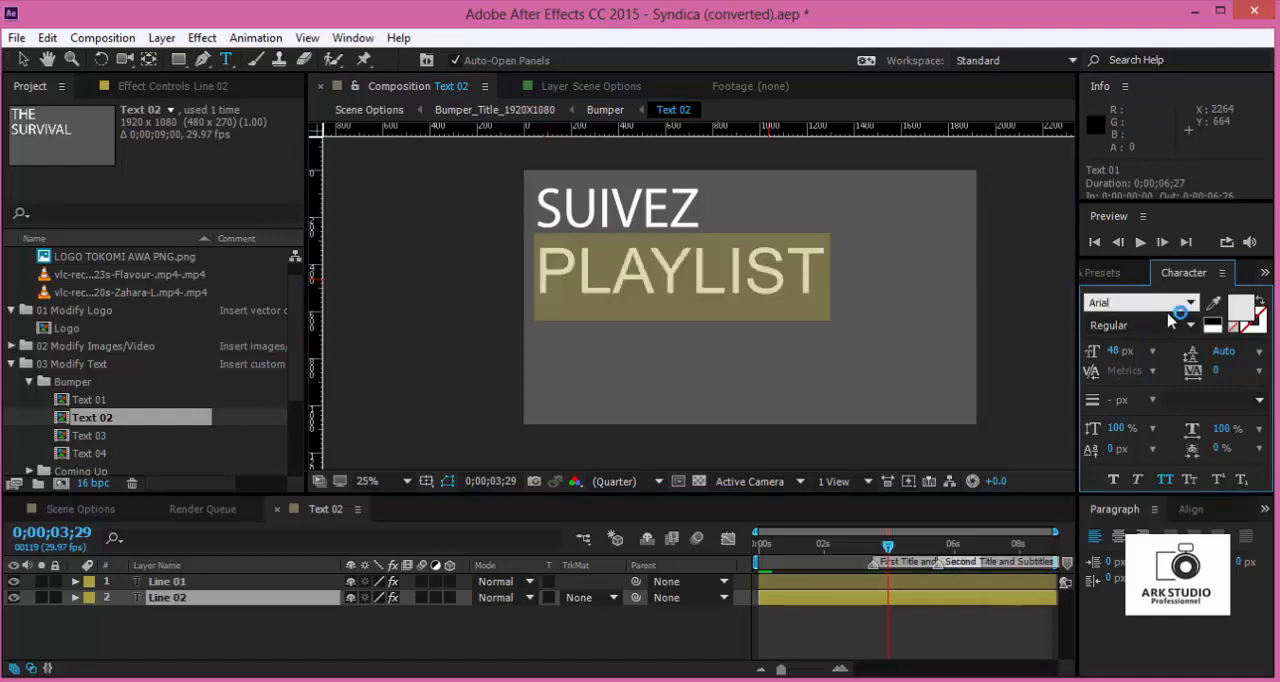
{"action": "left_click", "coordinate": [1192, 326]}
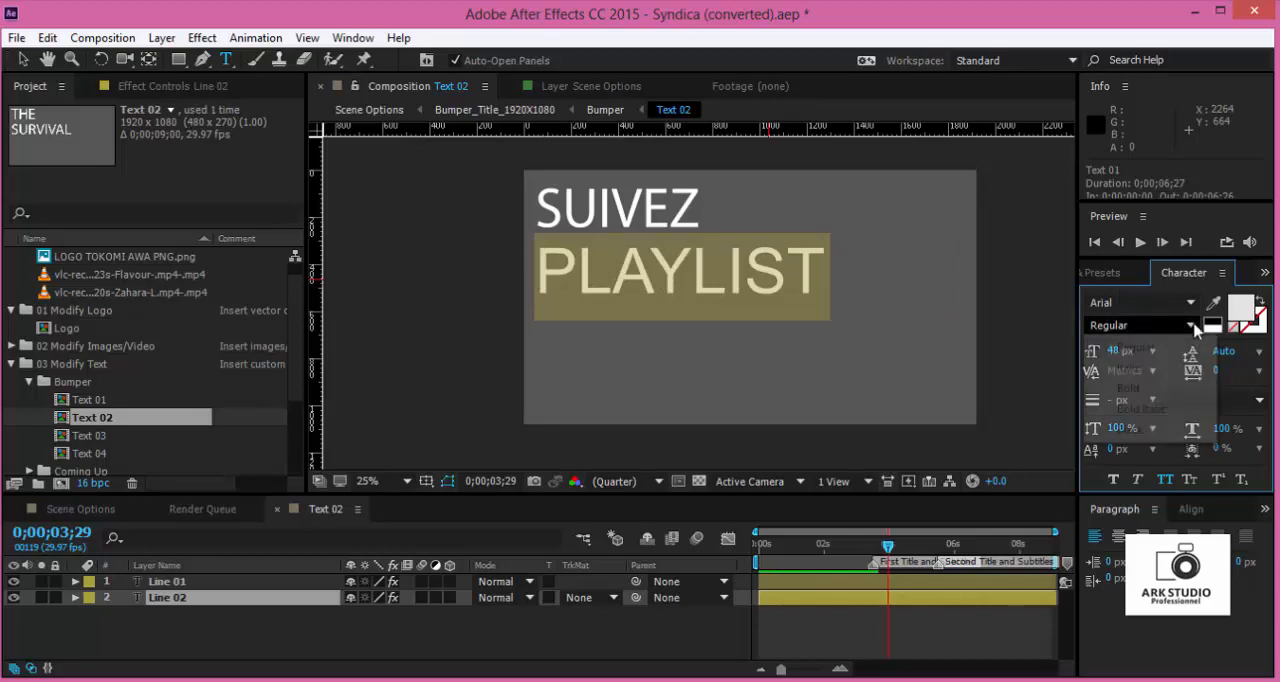
{"action": "left_click", "coordinate": [1150, 390]}
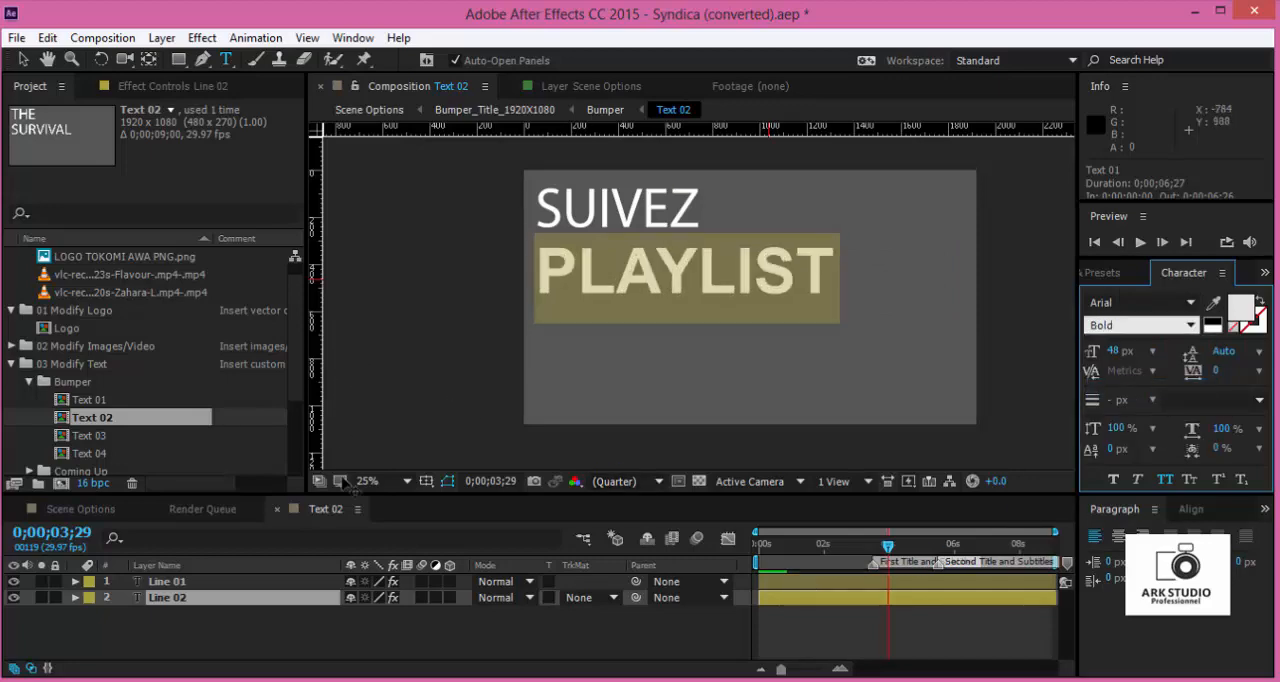
- Return to Scene Options and scrub through the bumper title to 0;00;05;04 to check the second title
{"action": "left_click", "coordinate": [115, 513]}
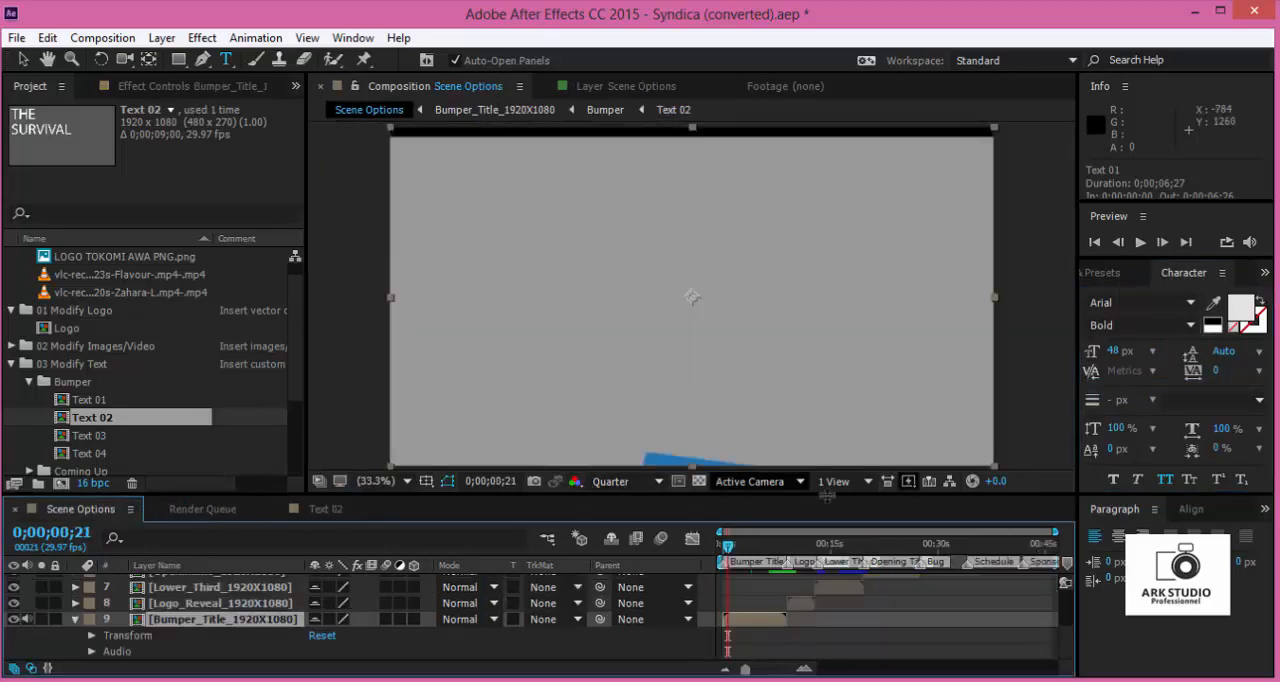
{"action": "left_click_drag", "start_coordinate": [728, 550], "coordinate": [742, 572]}
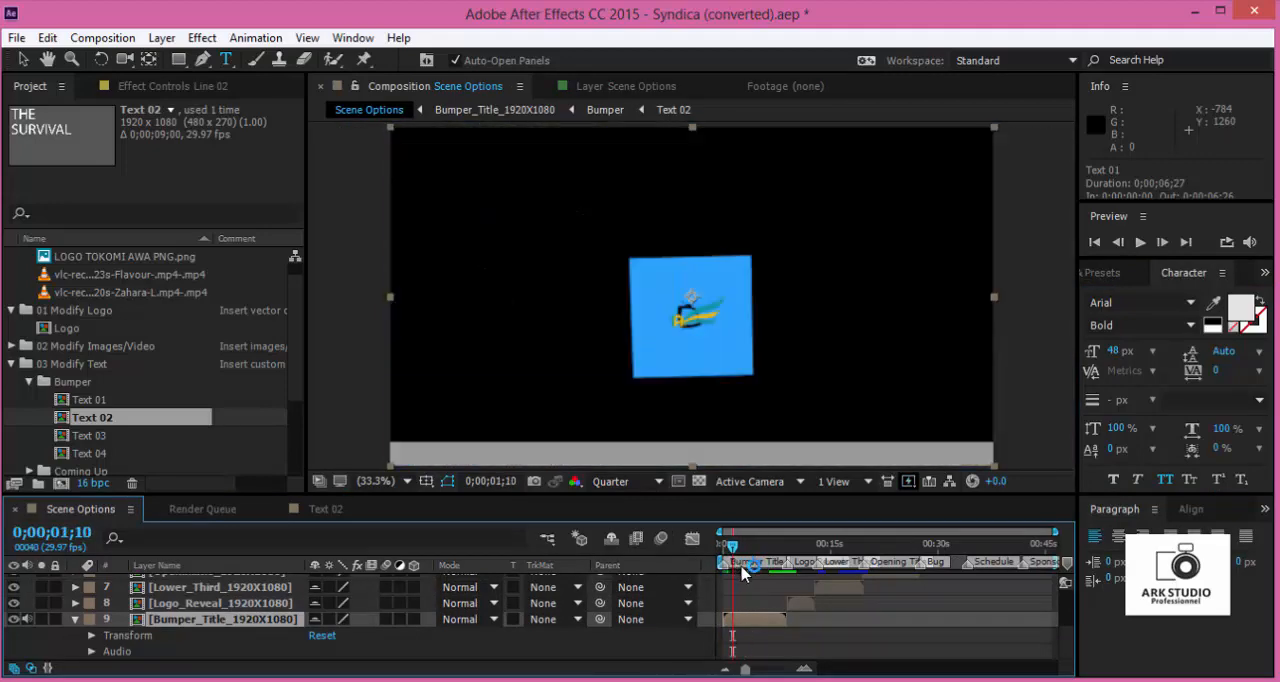
{"action": "left_click", "coordinate": [746, 548]}
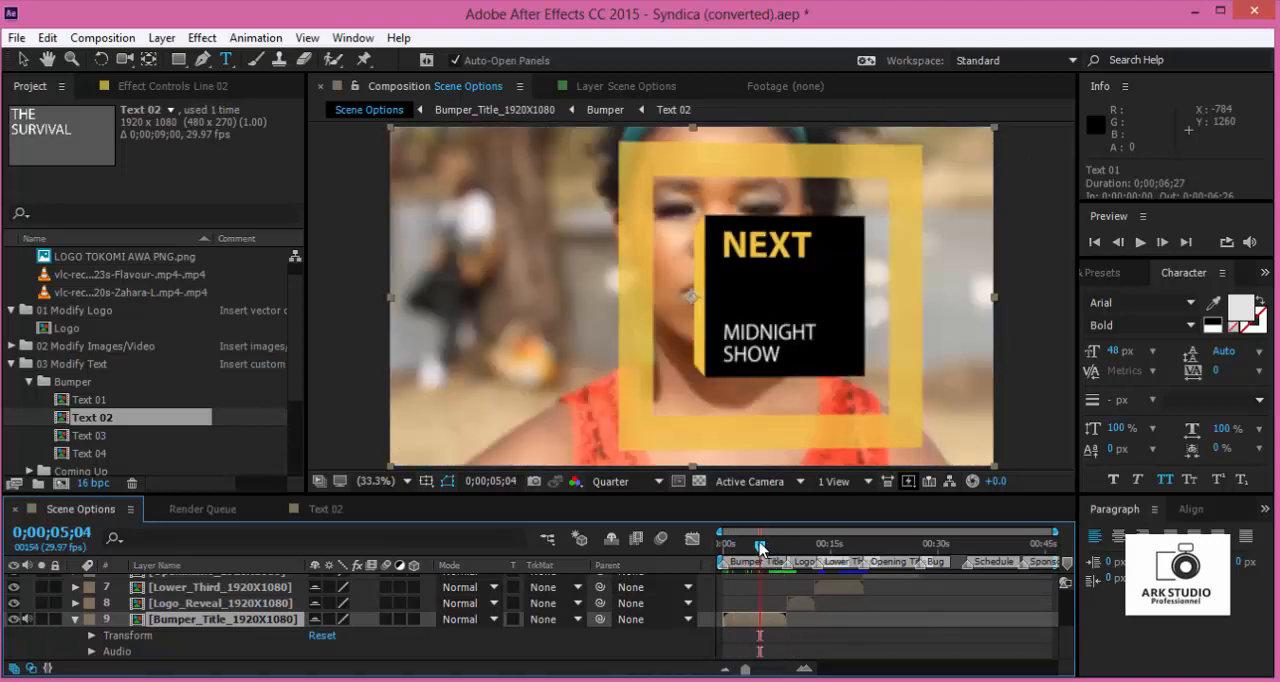
- Open the bumper's Text 03 composition, replace NEXT with MUSIC and close the composition
{"action": "left_click", "coordinate": [98, 438]}
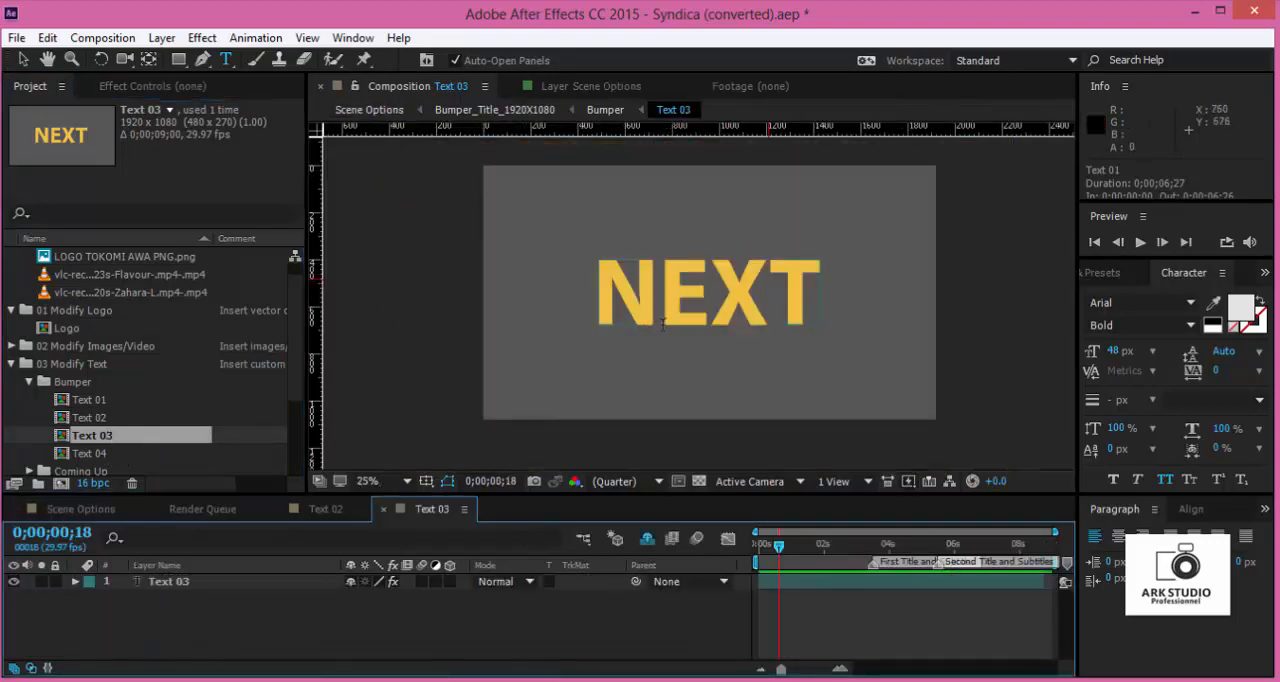
{"action": "left_click", "coordinate": [607, 297]}
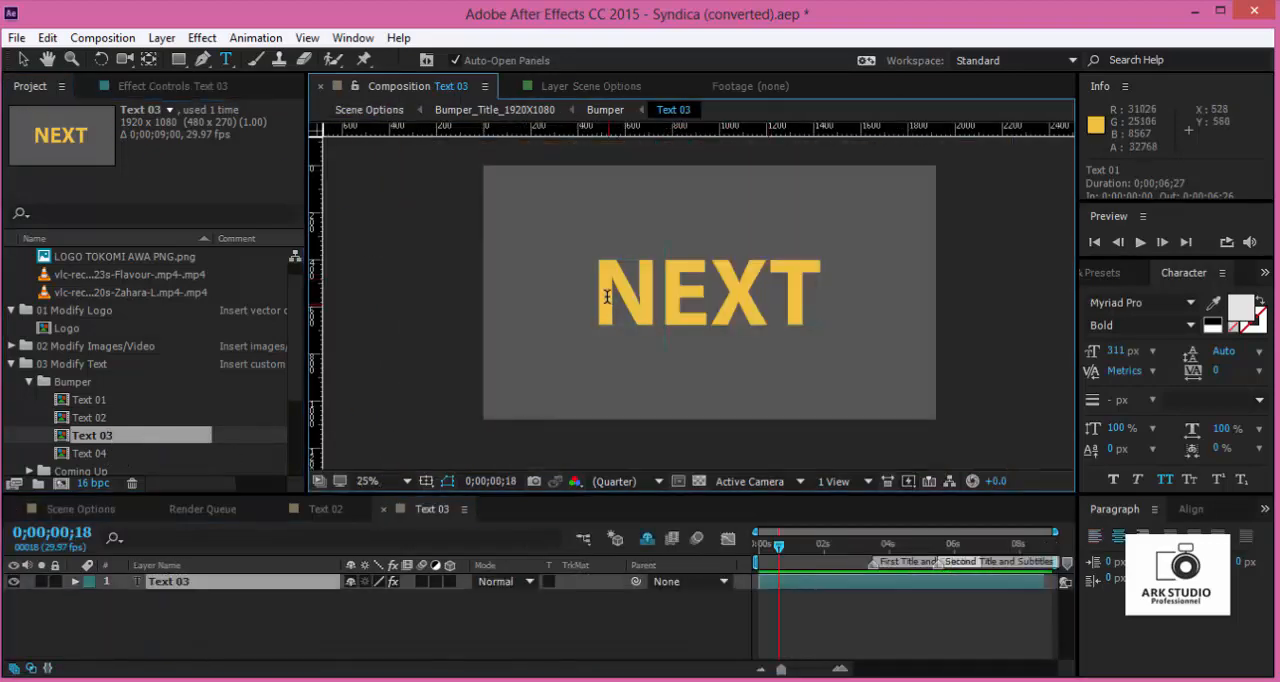
{"action": "left_click_drag", "start_coordinate": [598, 292], "coordinate": [863, 282]}
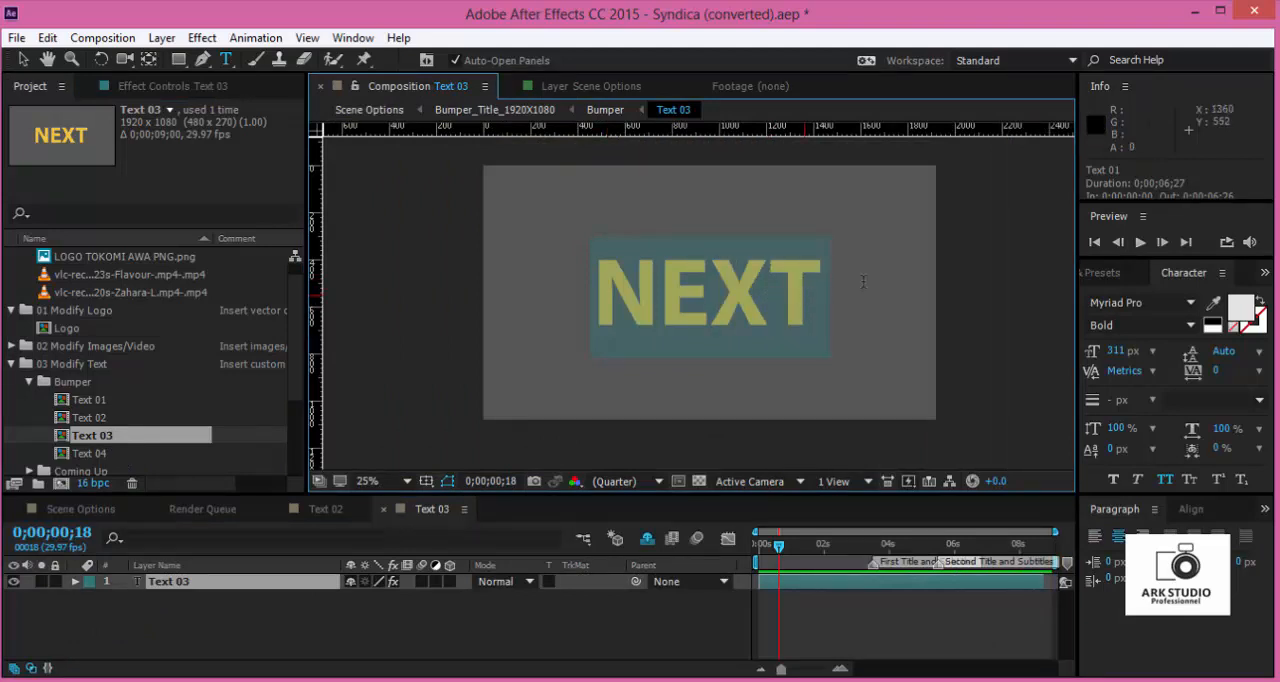
{"action": "type", "text": "M"}
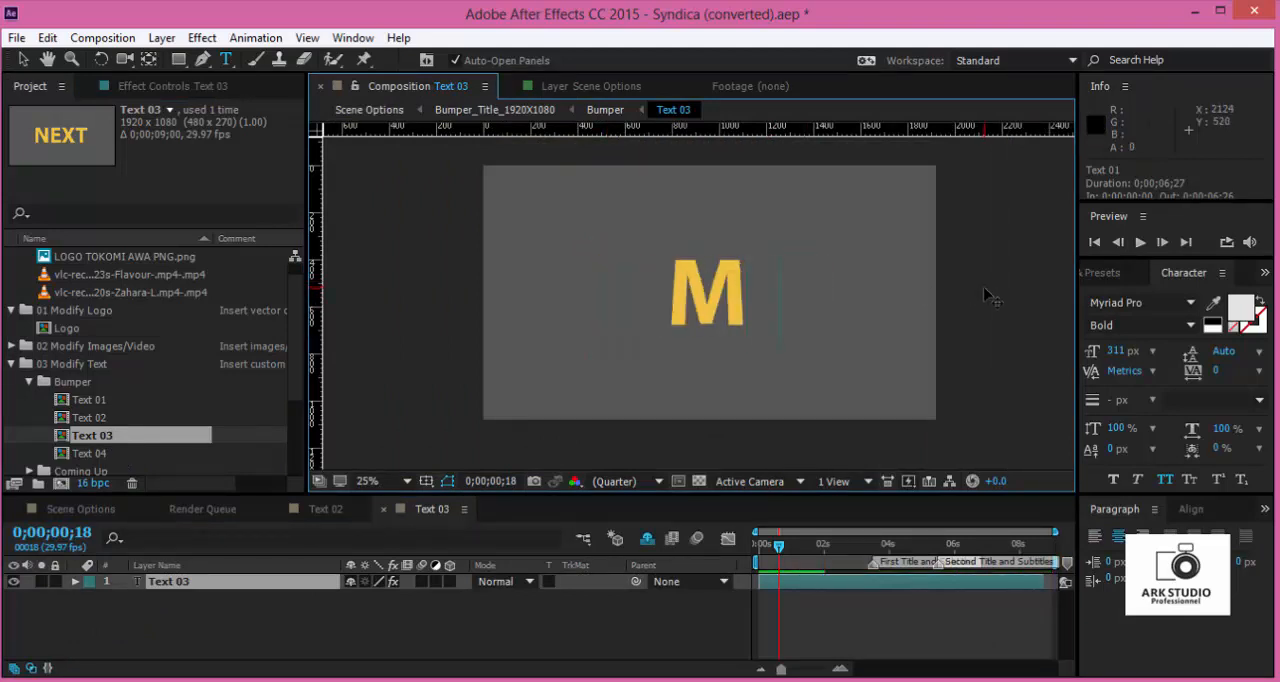
{"action": "type", "text": "USIC"}
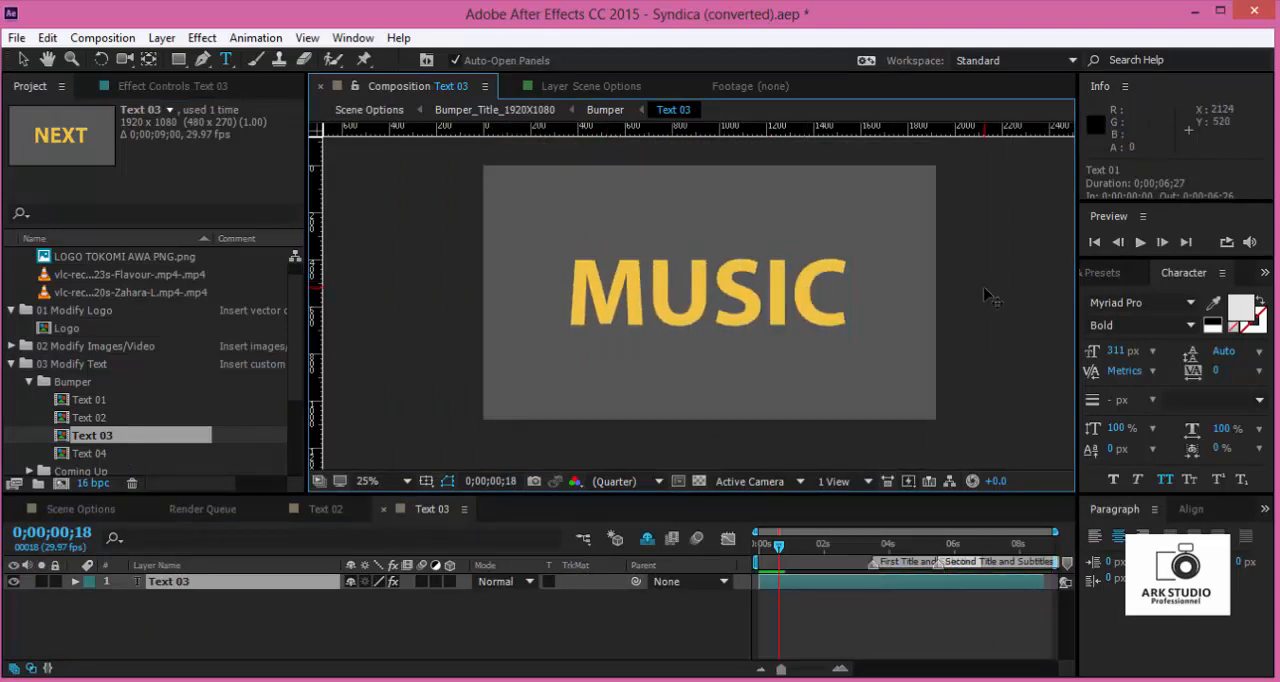
{"action": "left_click", "coordinate": [383, 509]}
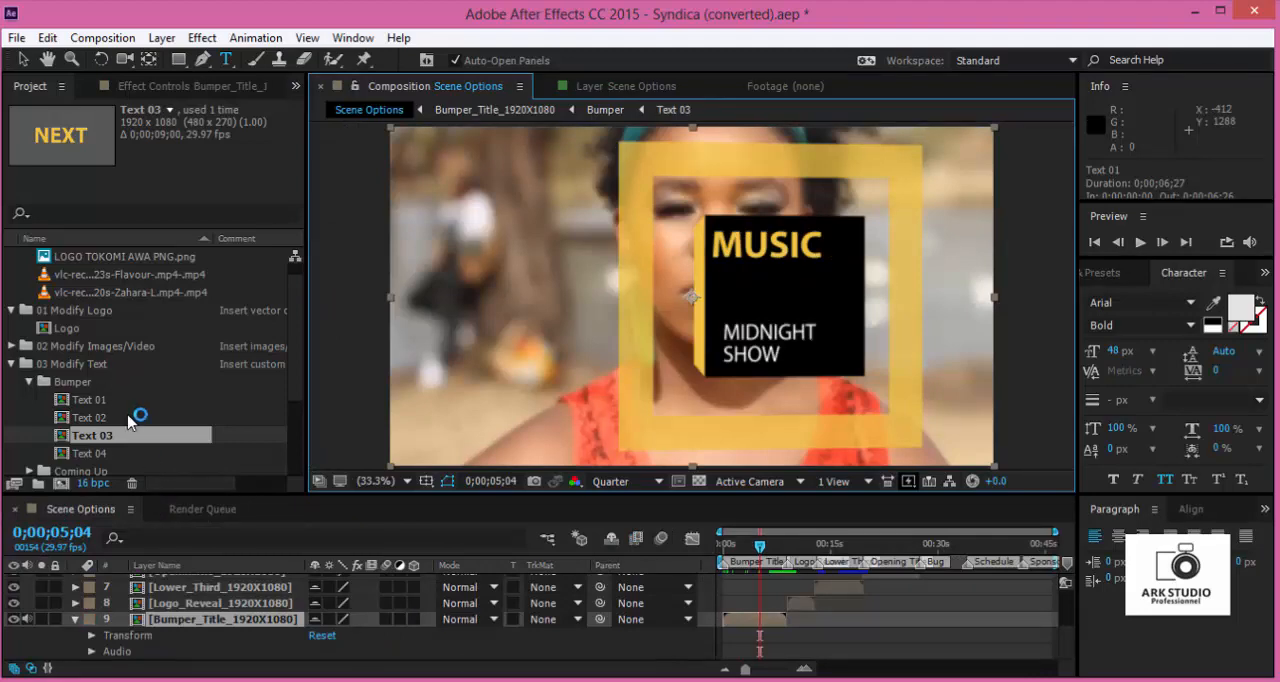
- Open the bumper's Text 04 composition and replace MIDNIGHT in the first line with NO
{"action": "double_click", "coordinate": [95, 453]}
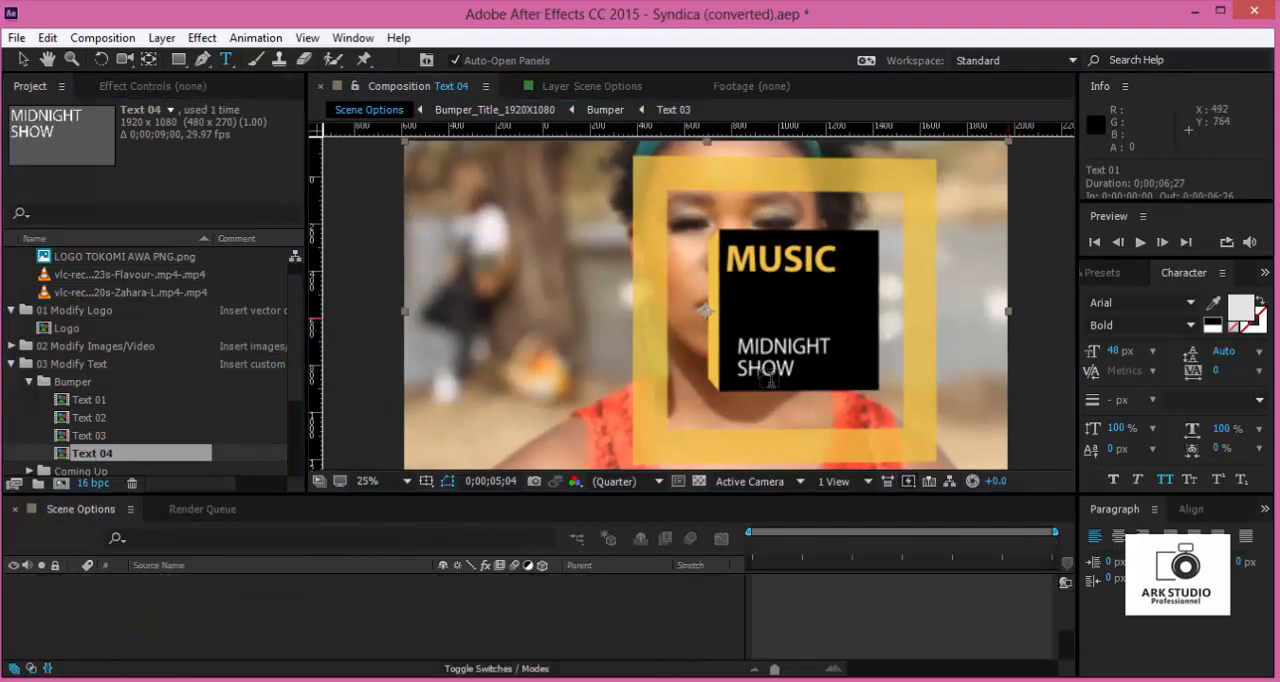
{"action": "left_click_drag", "start_coordinate": [553, 218], "coordinate": [845, 238]}
{"action": "type", "text": "NO"}
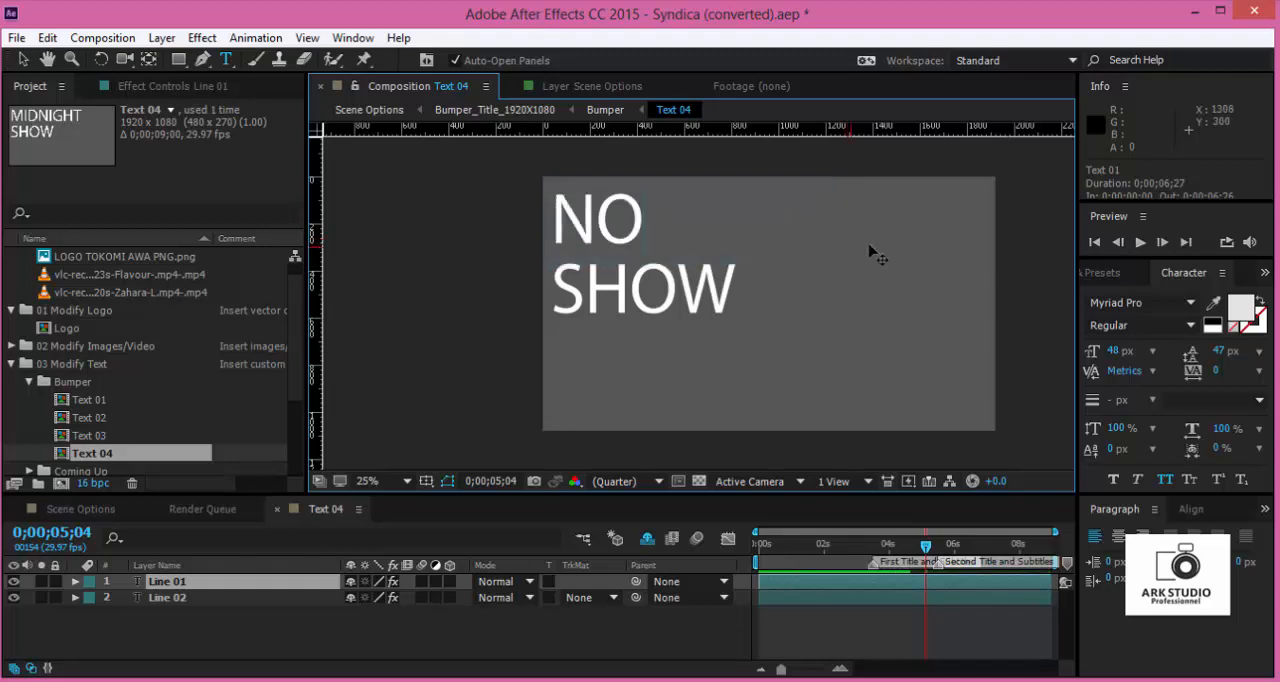
{"action": "key", "text": "period"}
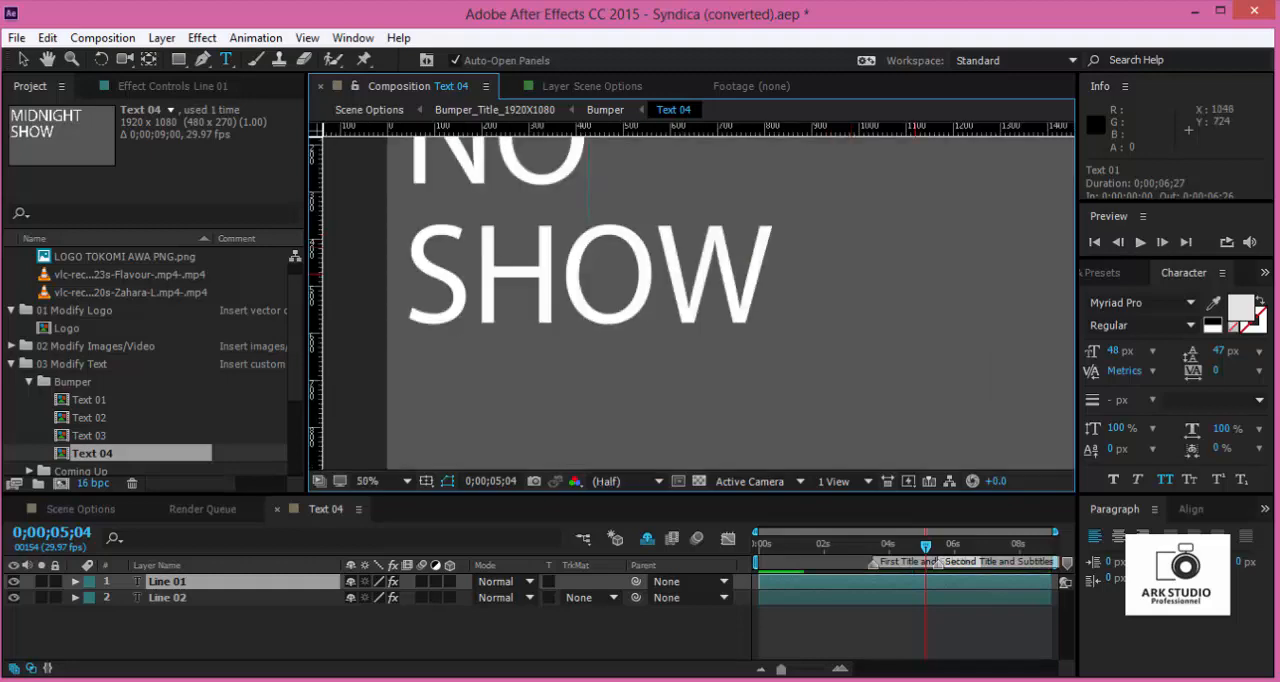
- Replace SHOW in the second line of Text 04 with STOP! and close the composition
{"action": "double_click", "coordinate": [860, 598]}
{"action": "left_click_drag", "start_coordinate": [484, 289], "coordinate": [774, 285]}
{"action": "type", "text": "T"}
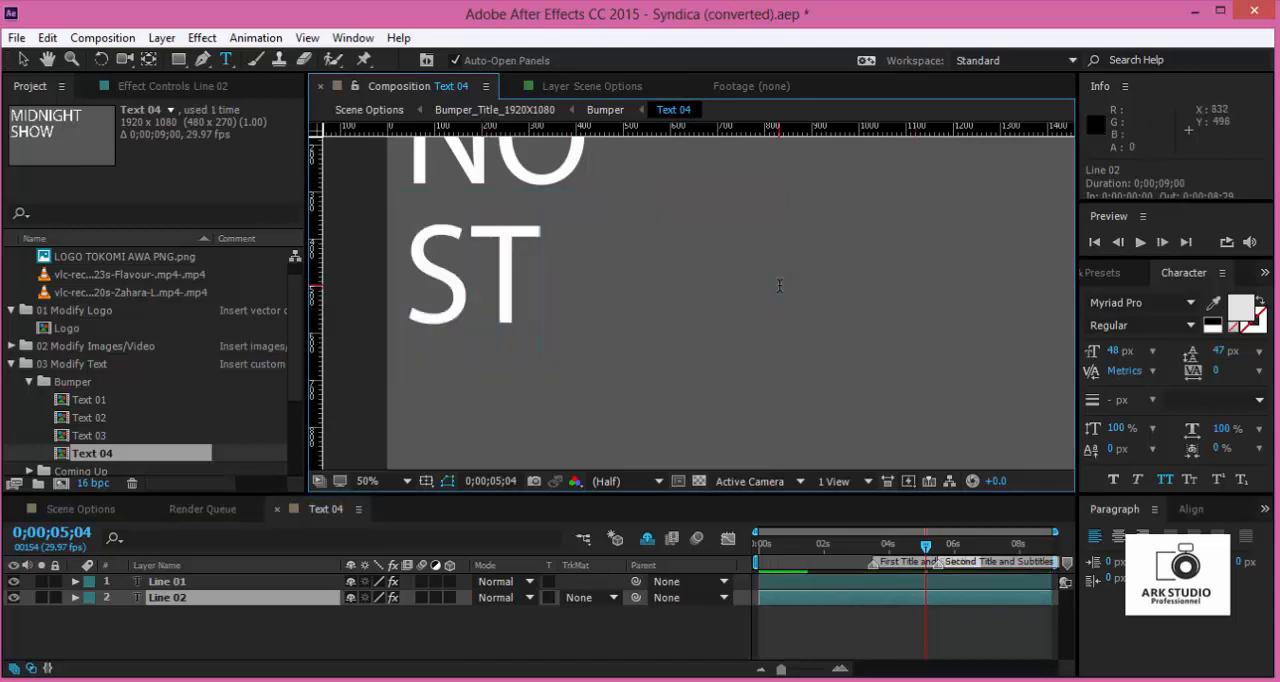
{"action": "type", "text": "I"}
{"action": "key", "text": "BackSpace"}
{"action": "type", "text": "OP"}
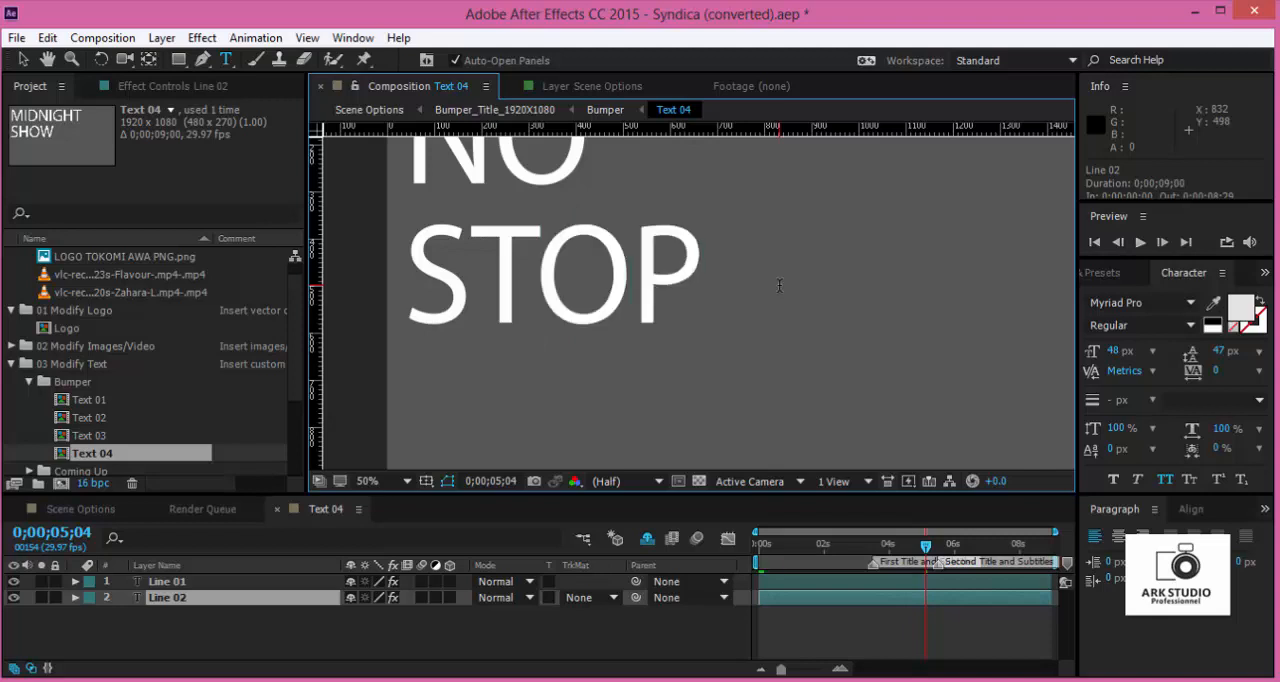
{"action": "type", "text": "!"}
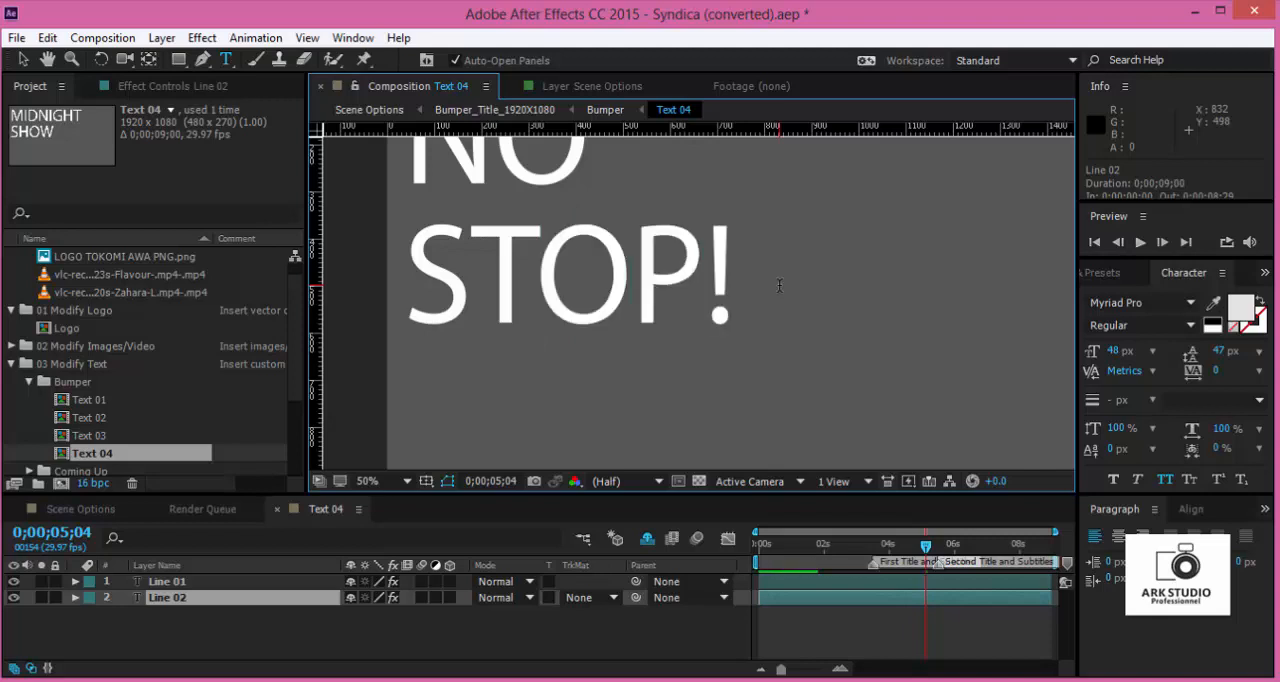
{"action": "left_click", "coordinate": [279, 510]}
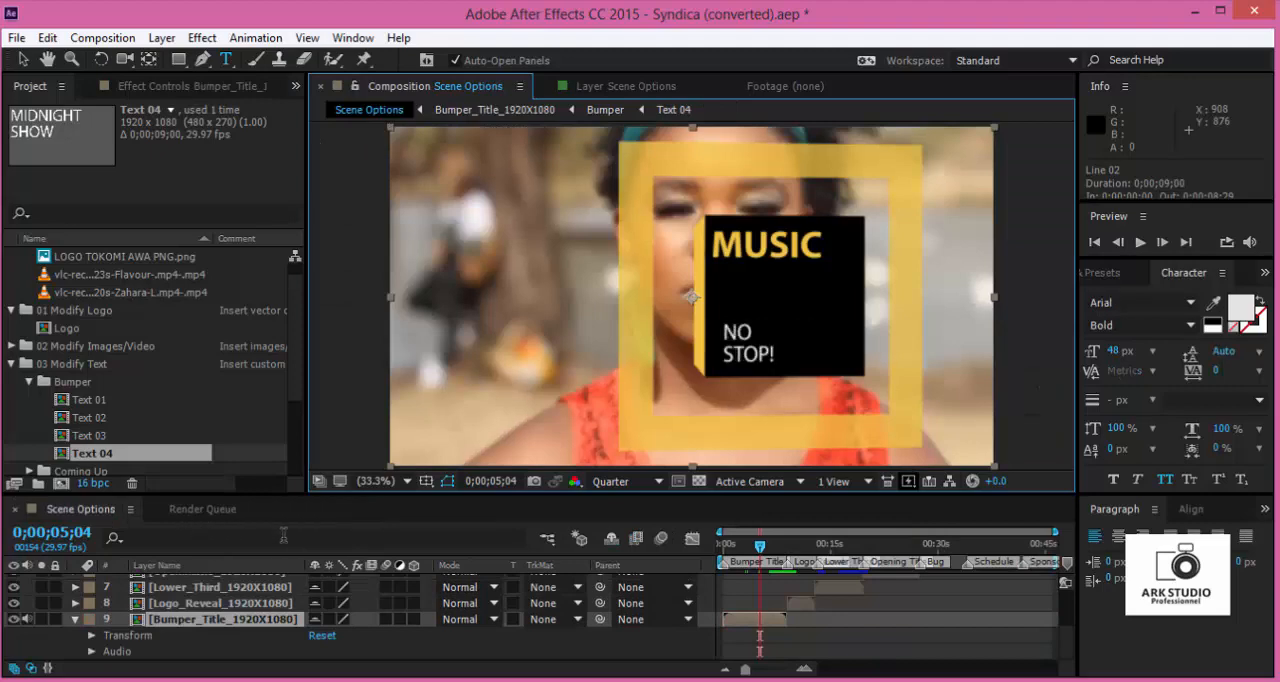
- Reopen Text 04, insert a space before the exclamation mark and set the STOP ! line to Arial Bold
{"action": "double_click", "coordinate": [97, 456]}
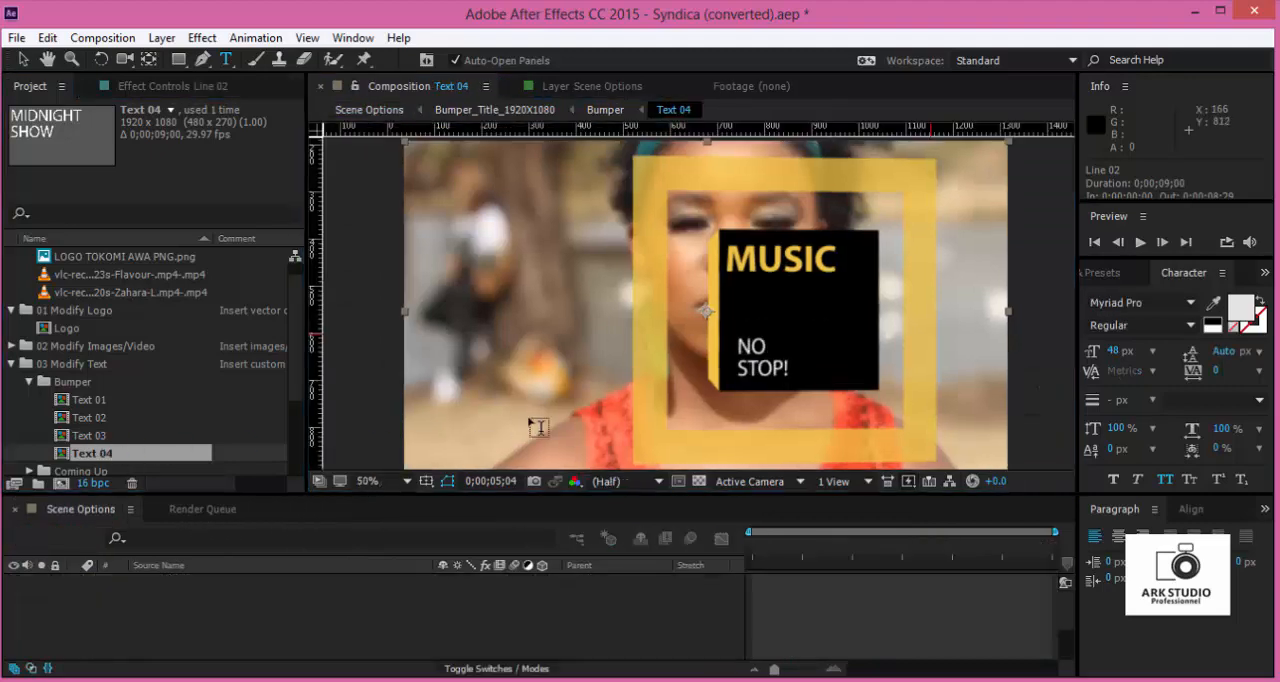
{"action": "left_click", "coordinate": [700, 292]}
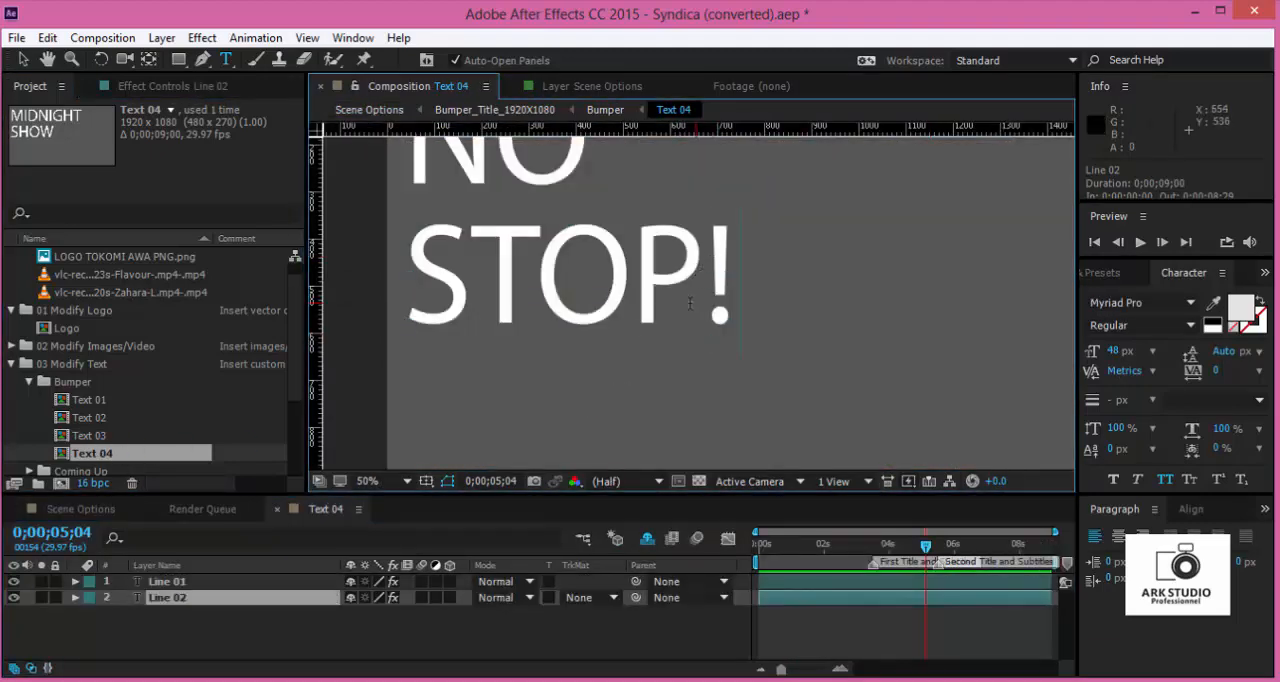
{"action": "left_click_drag", "start_coordinate": [423, 260], "coordinate": [764, 292]}
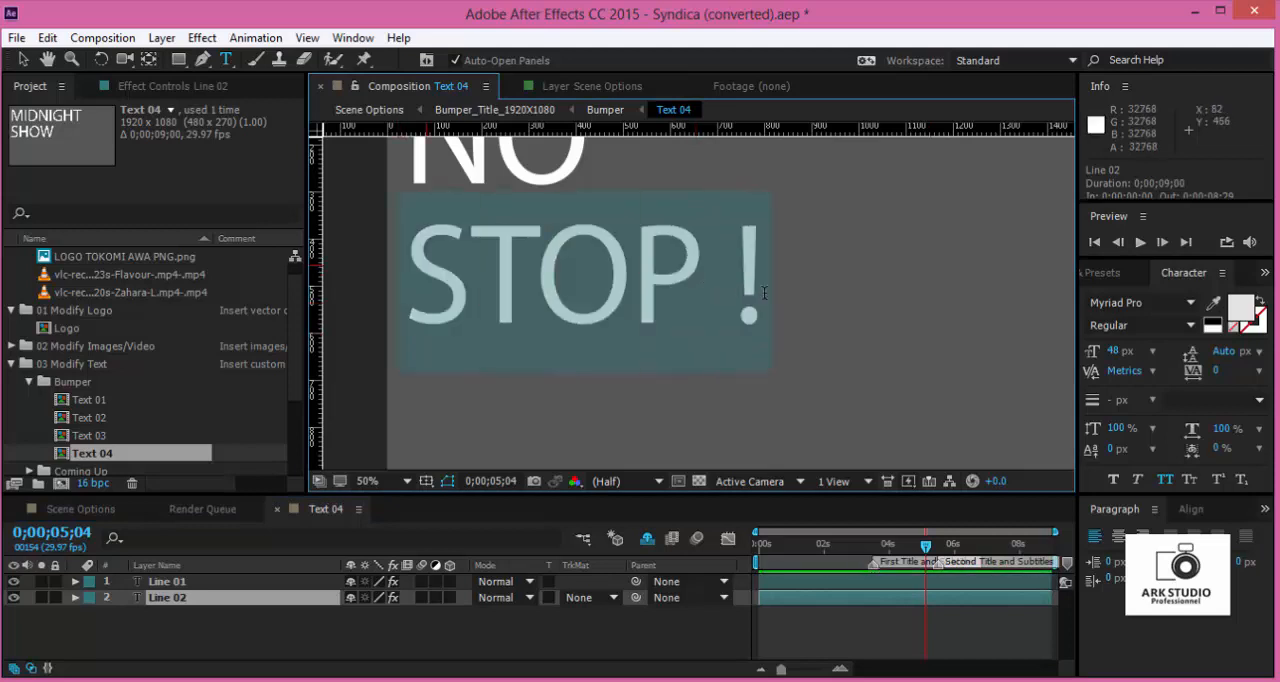
{"action": "left_click", "coordinate": [1130, 302]}
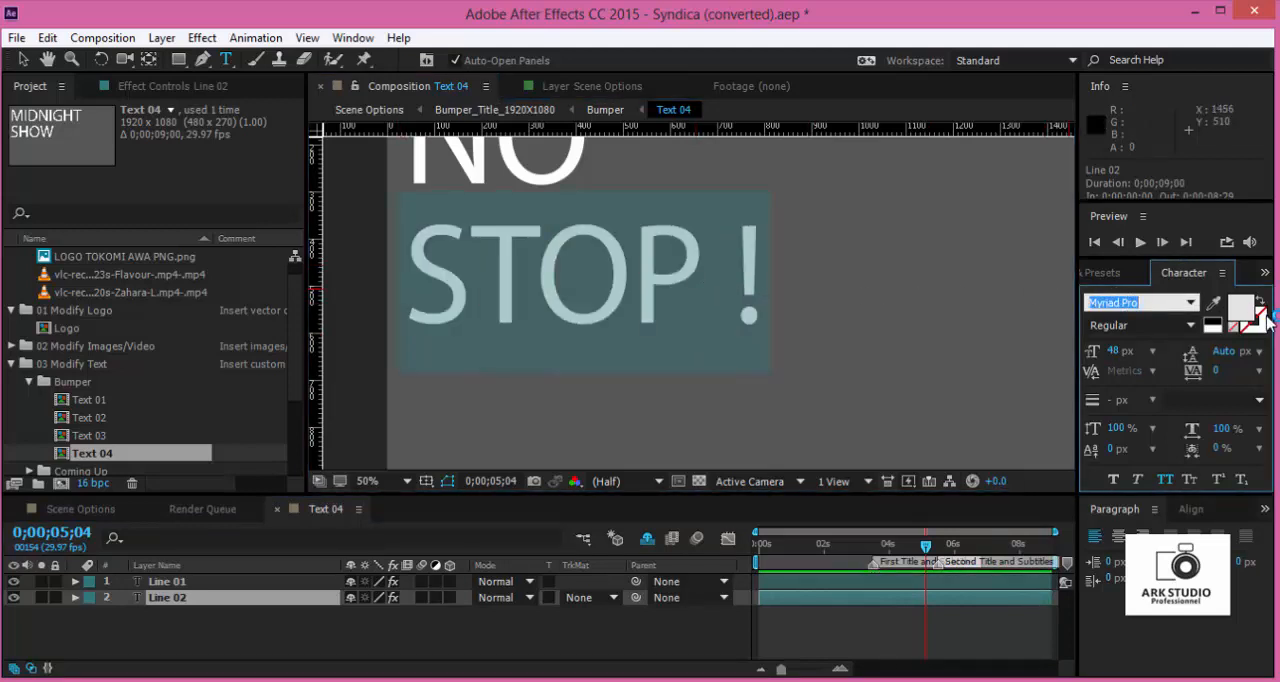
{"action": "type", "text": "Arial"}
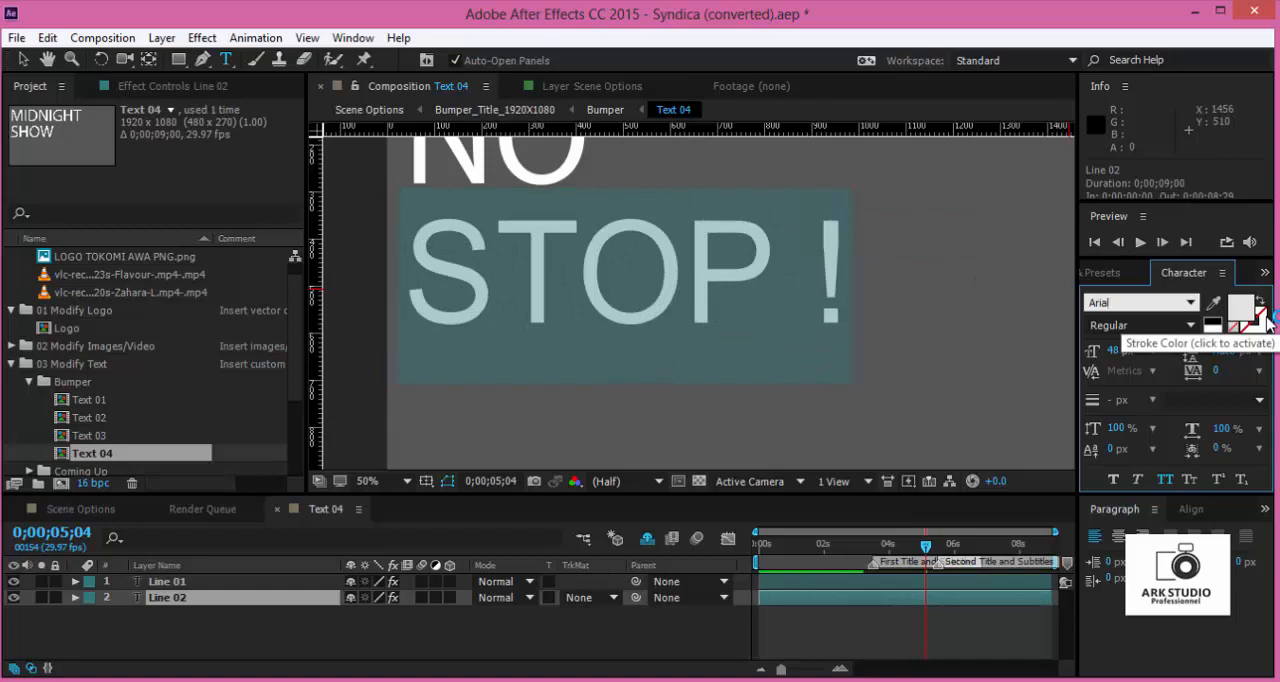
{"action": "left_click", "coordinate": [1190, 326]}
{"action": "left_click", "coordinate": [1135, 385]}
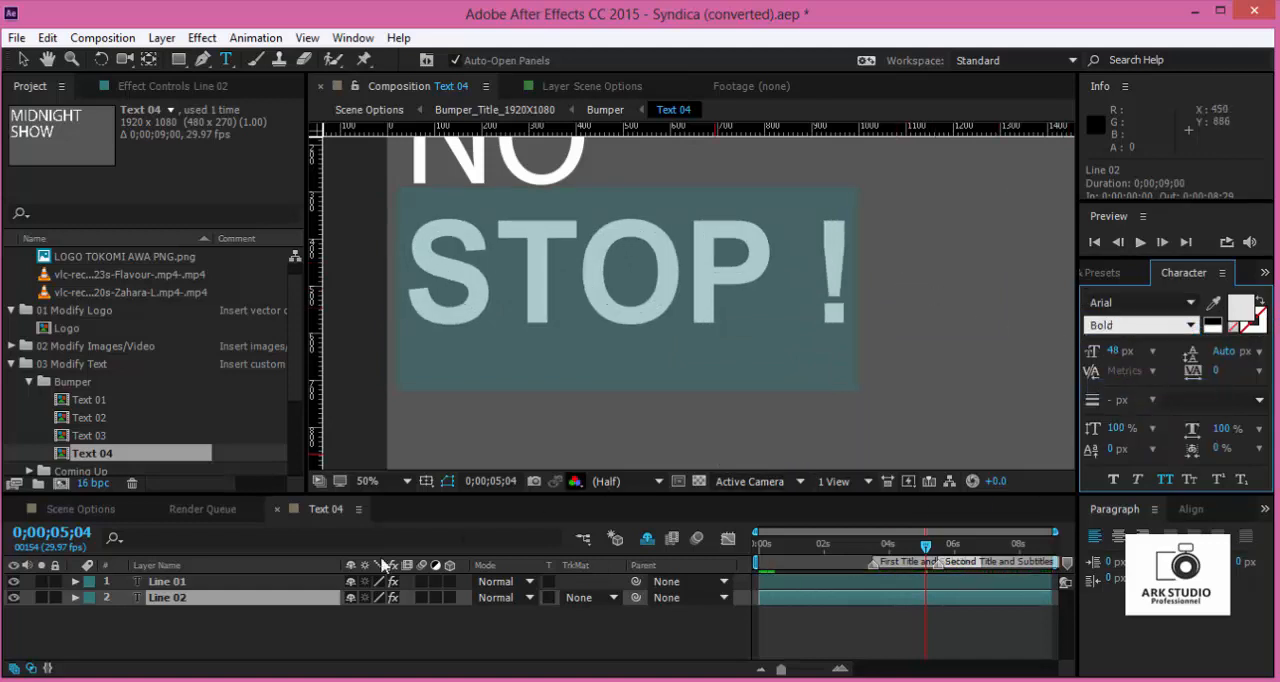
- Close Text 04, return to Scene Options and scrub to 0;00;06;10 to check the second title
{"action": "left_click", "coordinate": [277, 509]}
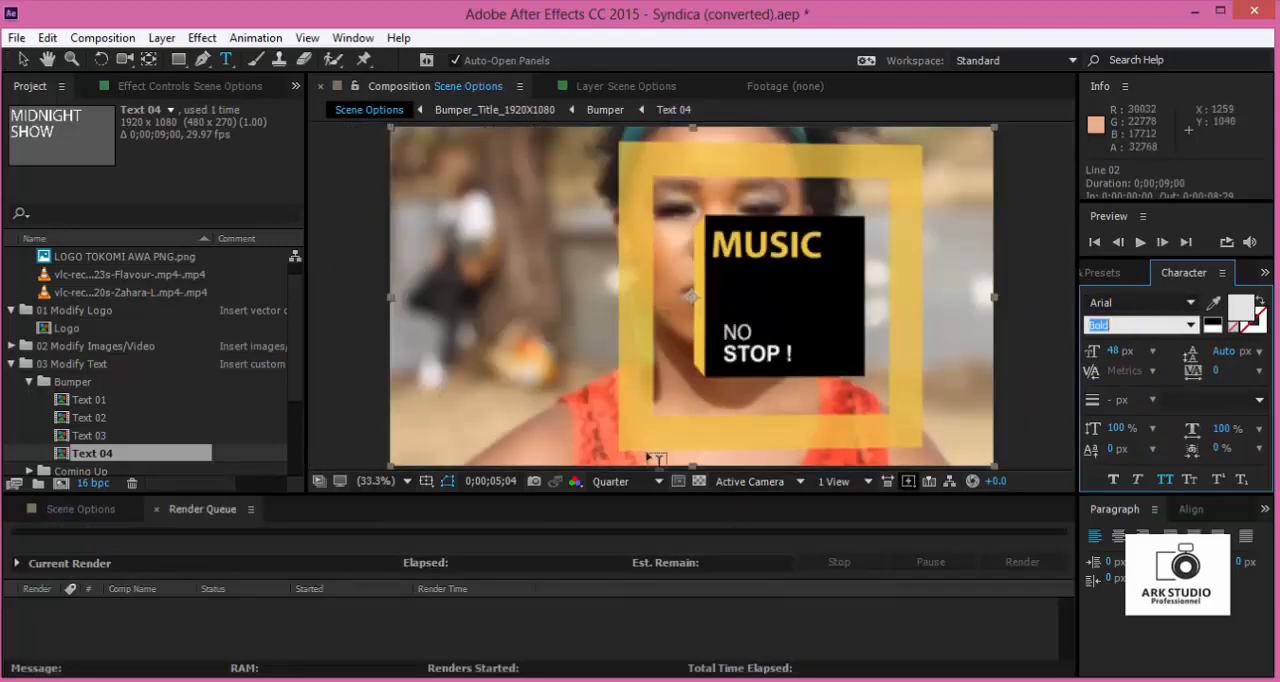
{"action": "left_click", "coordinate": [88, 507]}
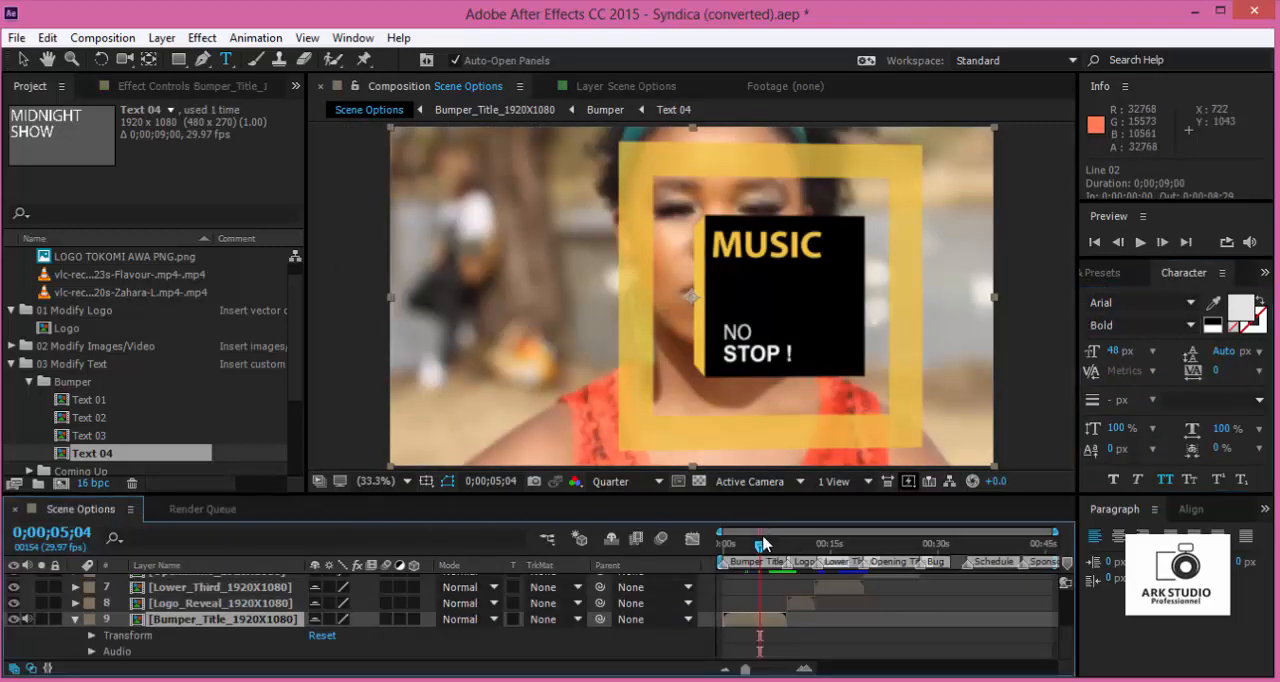
{"action": "left_click_drag", "start_coordinate": [750, 550], "coordinate": [771, 627]}
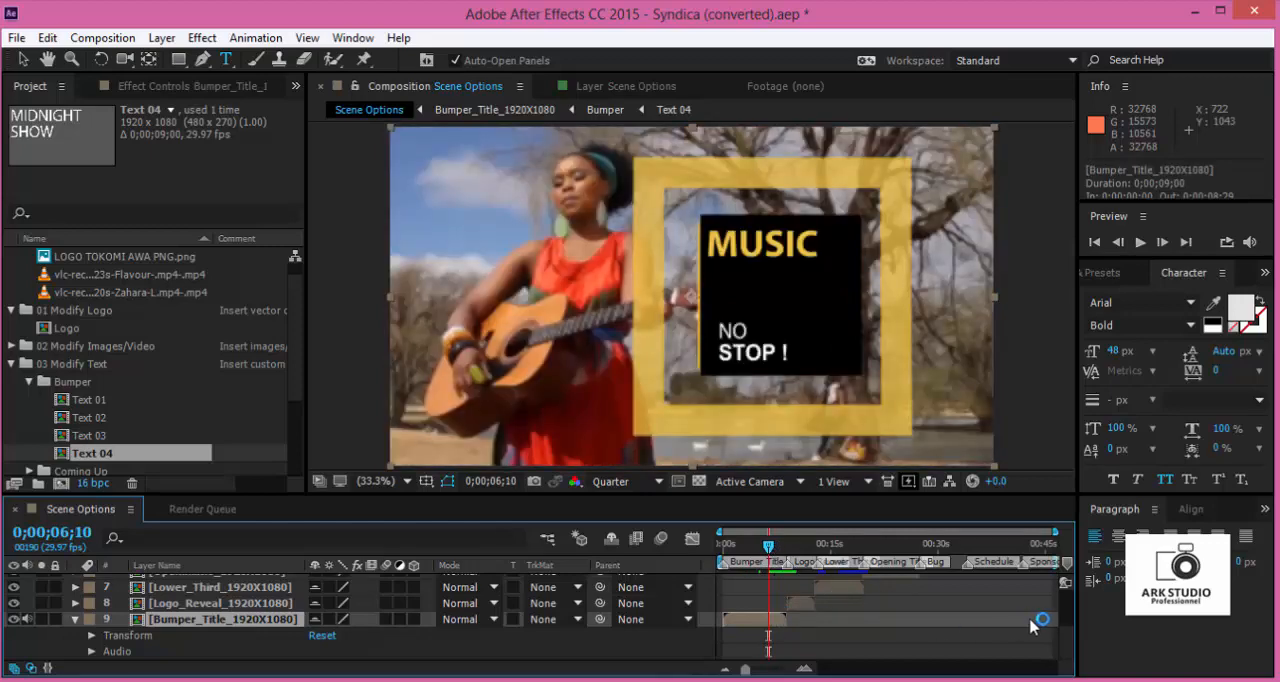
- Change Elements Color 2 on the Scene Options layer to the bright yellow F6FF00
{"action": "left_click_drag", "start_coordinate": [1067, 638], "coordinate": [1071, 590]}
{"action": "left_click", "coordinate": [884, 583]}
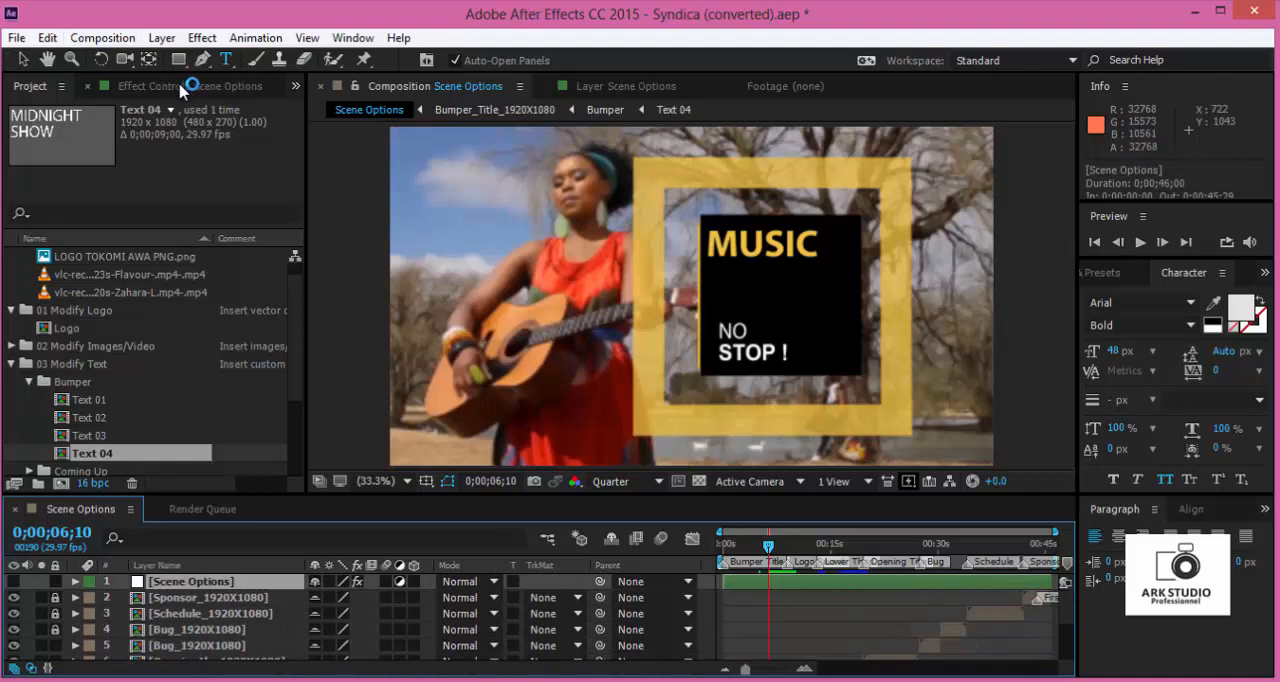
{"action": "left_click", "coordinate": [249, 90]}
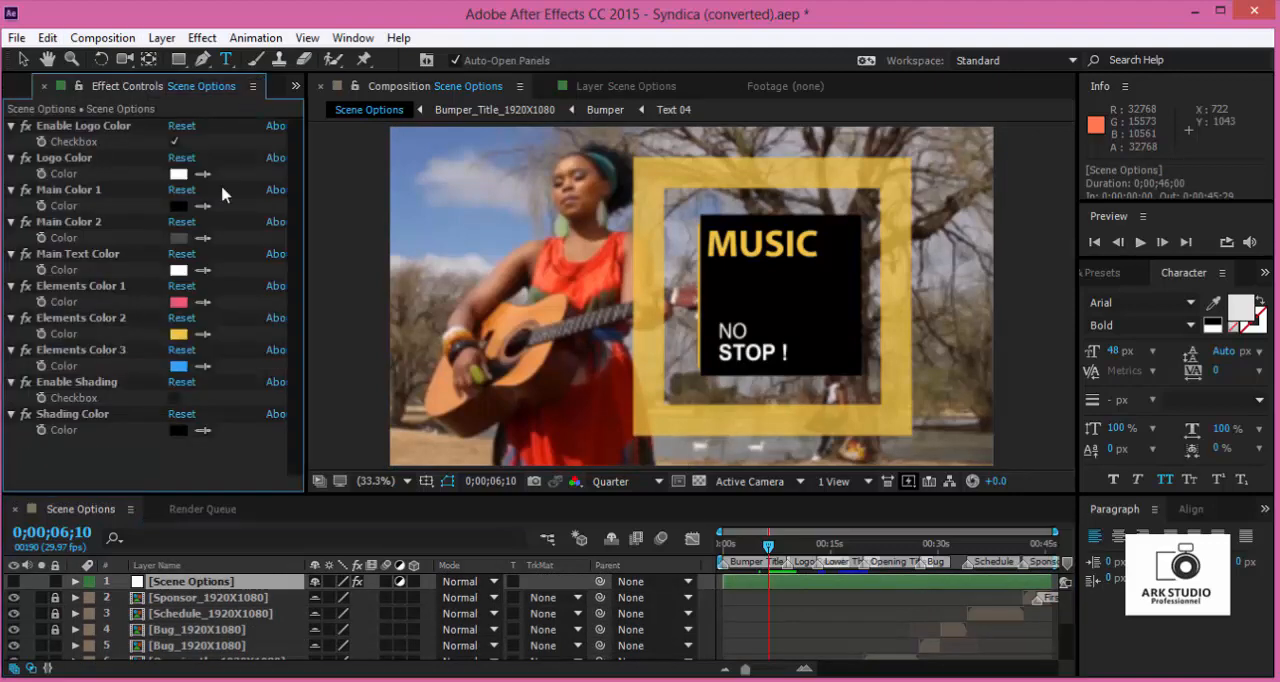
{"action": "left_click", "coordinate": [180, 333]}
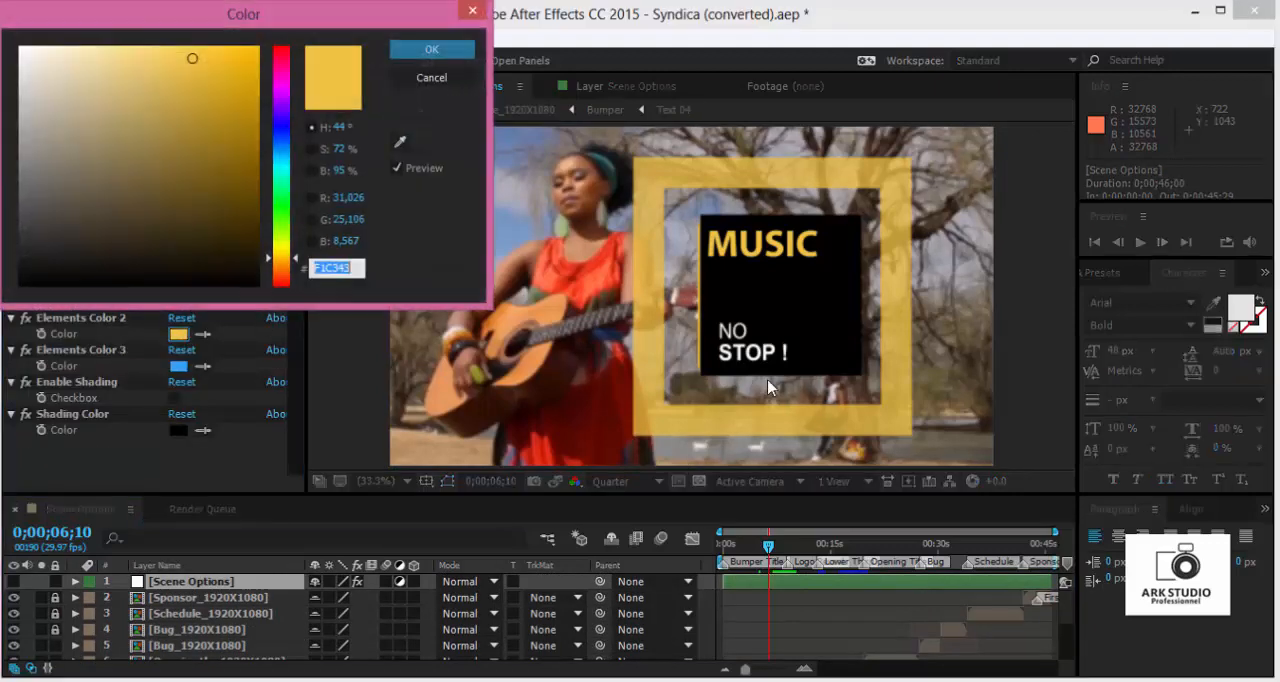
{"action": "left_click_drag", "start_coordinate": [279, 172], "coordinate": [289, 92]}
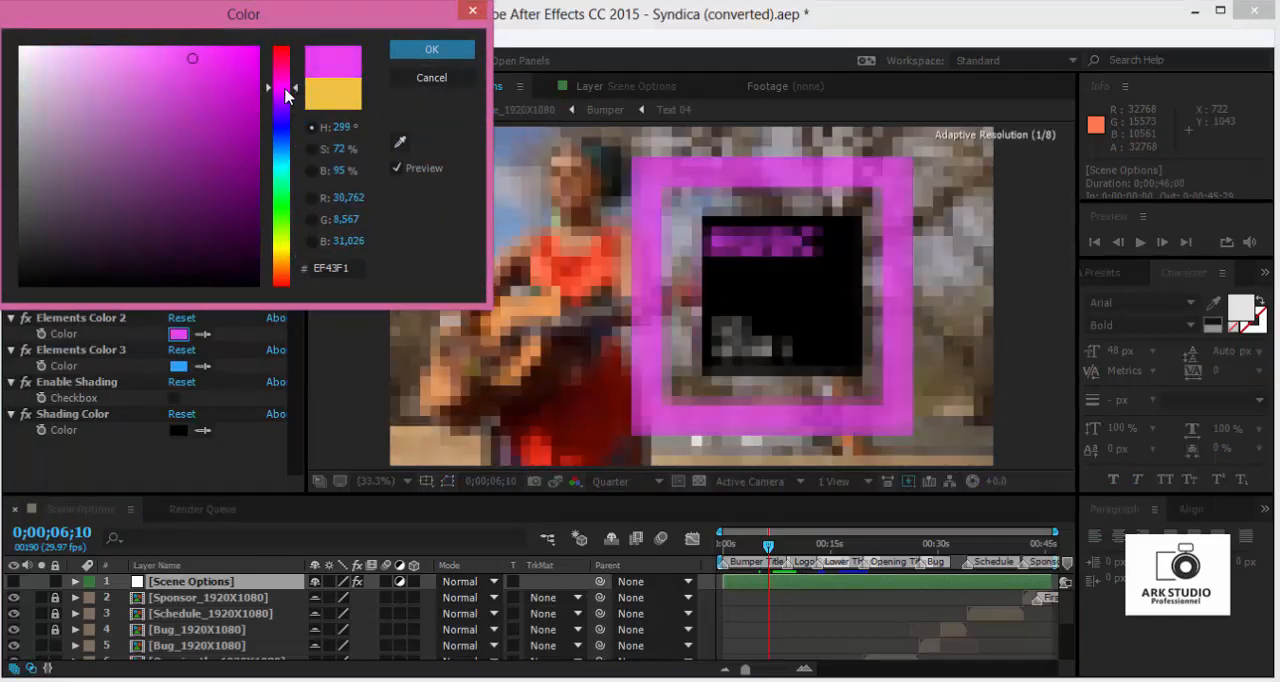
{"action": "left_click_drag", "start_coordinate": [289, 258], "coordinate": [289, 245]}
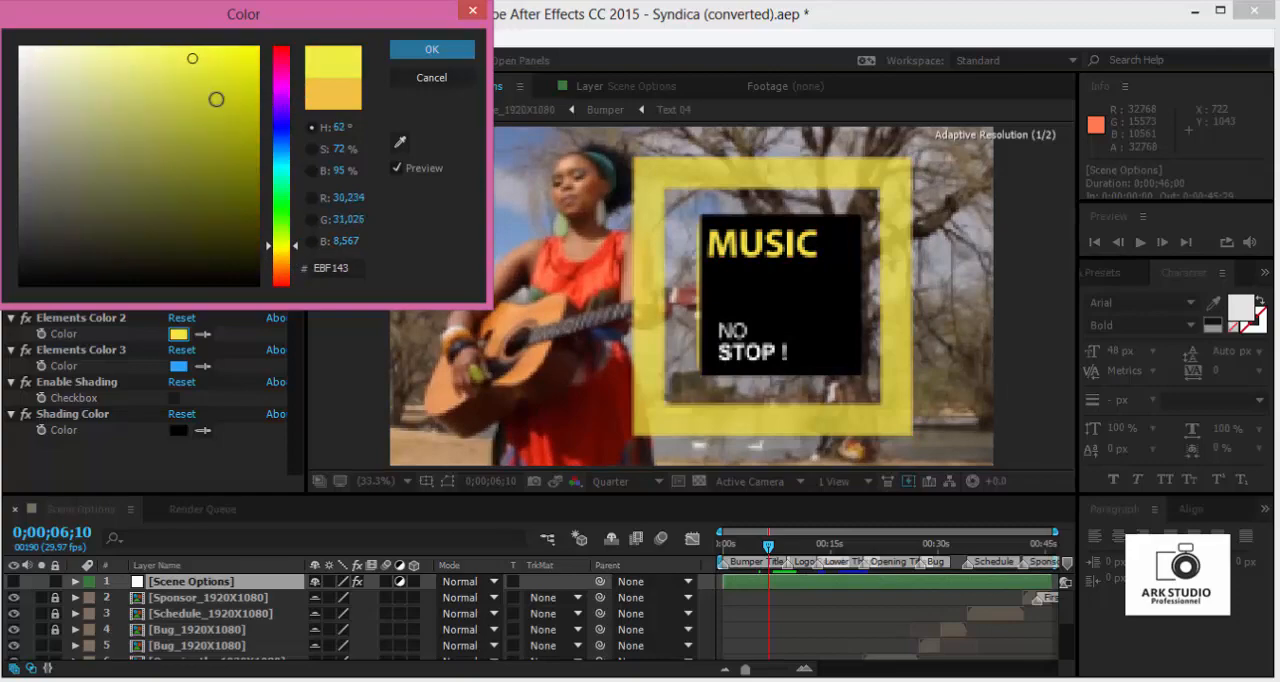
{"action": "left_click", "coordinate": [258, 46]}
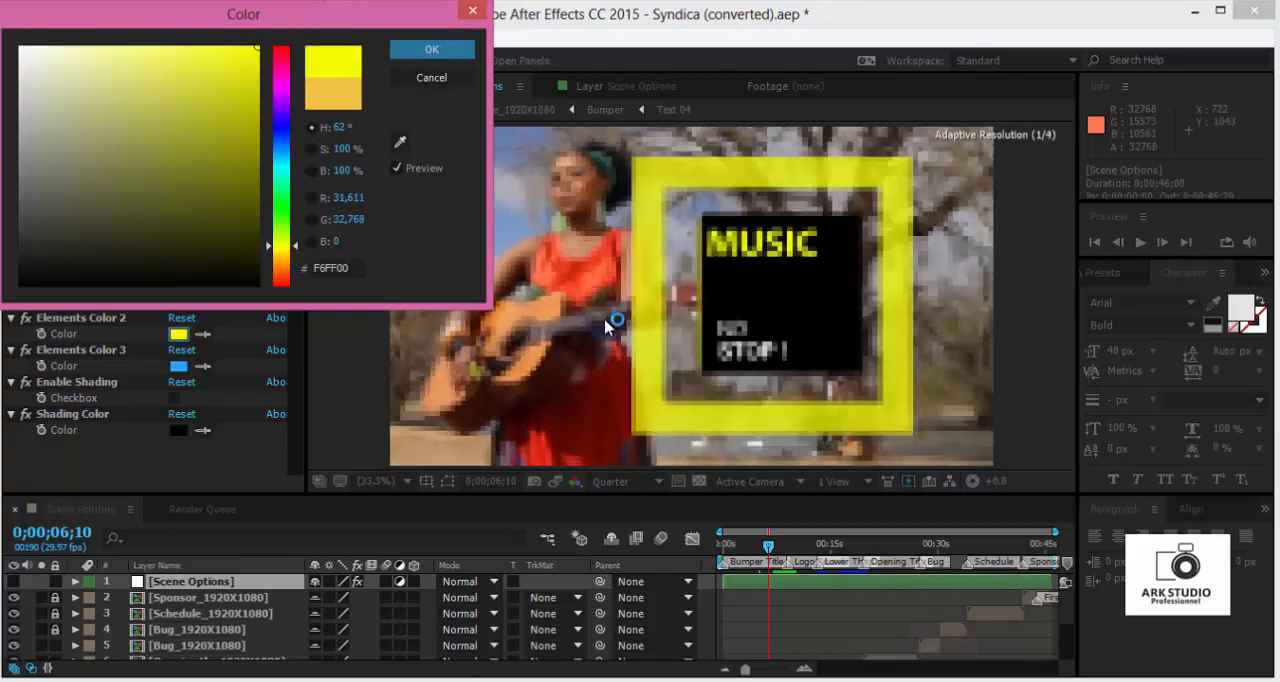
{"action": "left_click", "coordinate": [432, 50]}
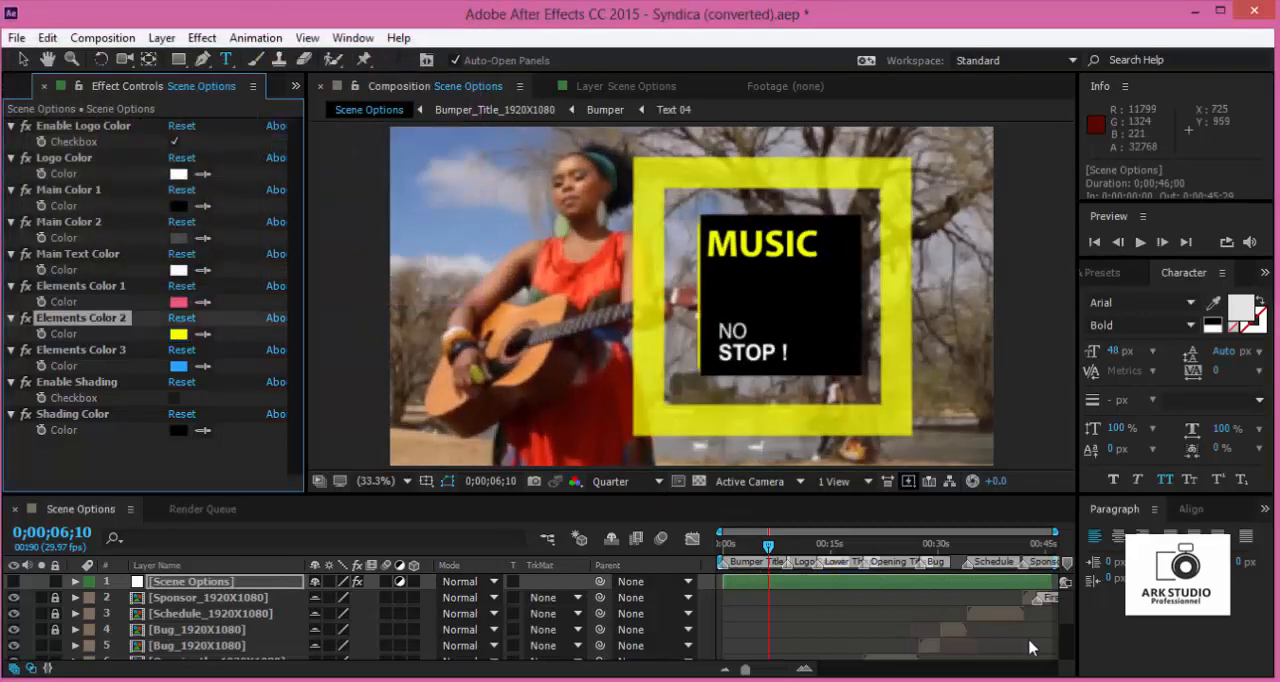
- Play the Scene Options timeline from the start to preview the bumper title, then stop playback
{"action": "scroll", "coordinate": [1063, 617], "scroll_direction": "down", "scroll_amount": 5}
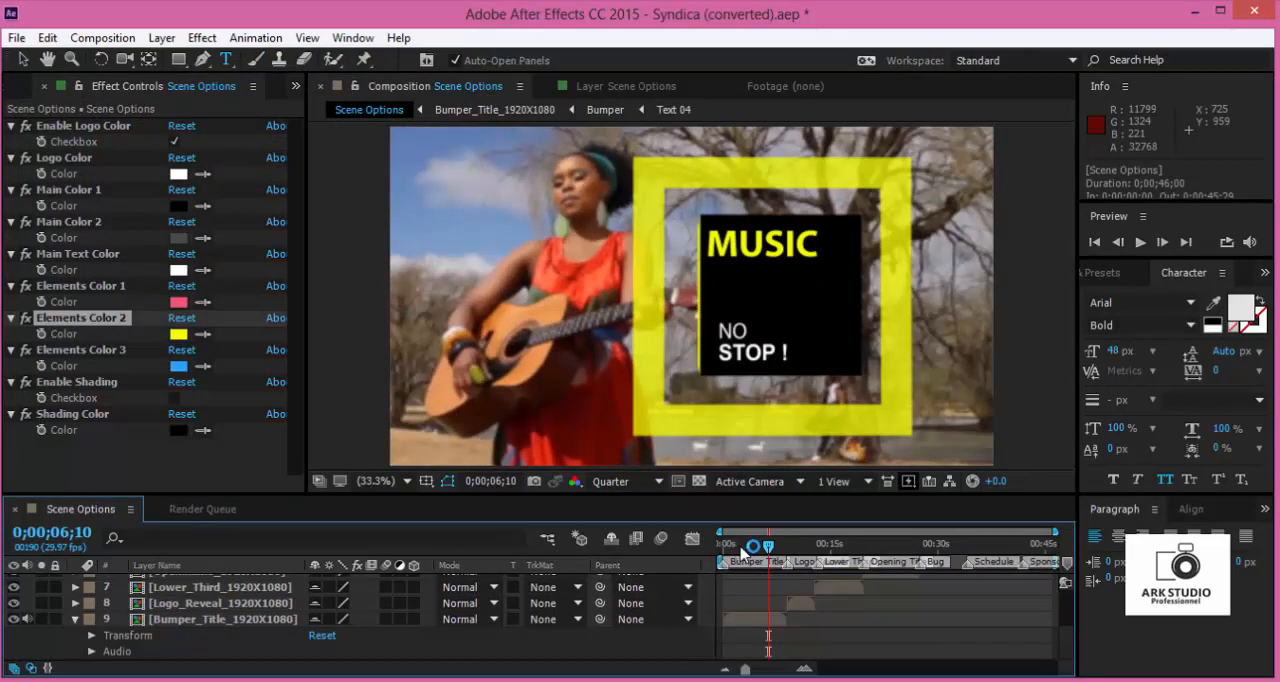
{"action": "left_click_drag", "start_coordinate": [765, 546], "coordinate": [723, 549]}
{"action": "left_click", "coordinate": [1139, 242]}
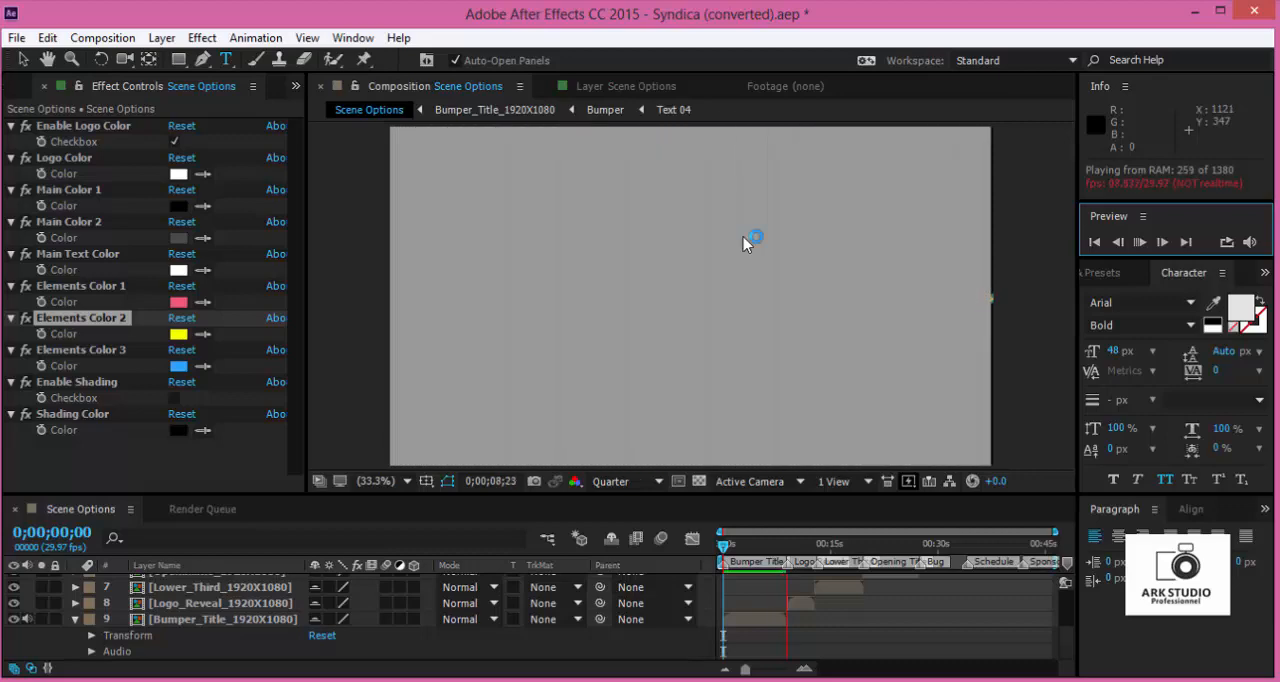
{"action": "left_click", "coordinate": [743, 237]}
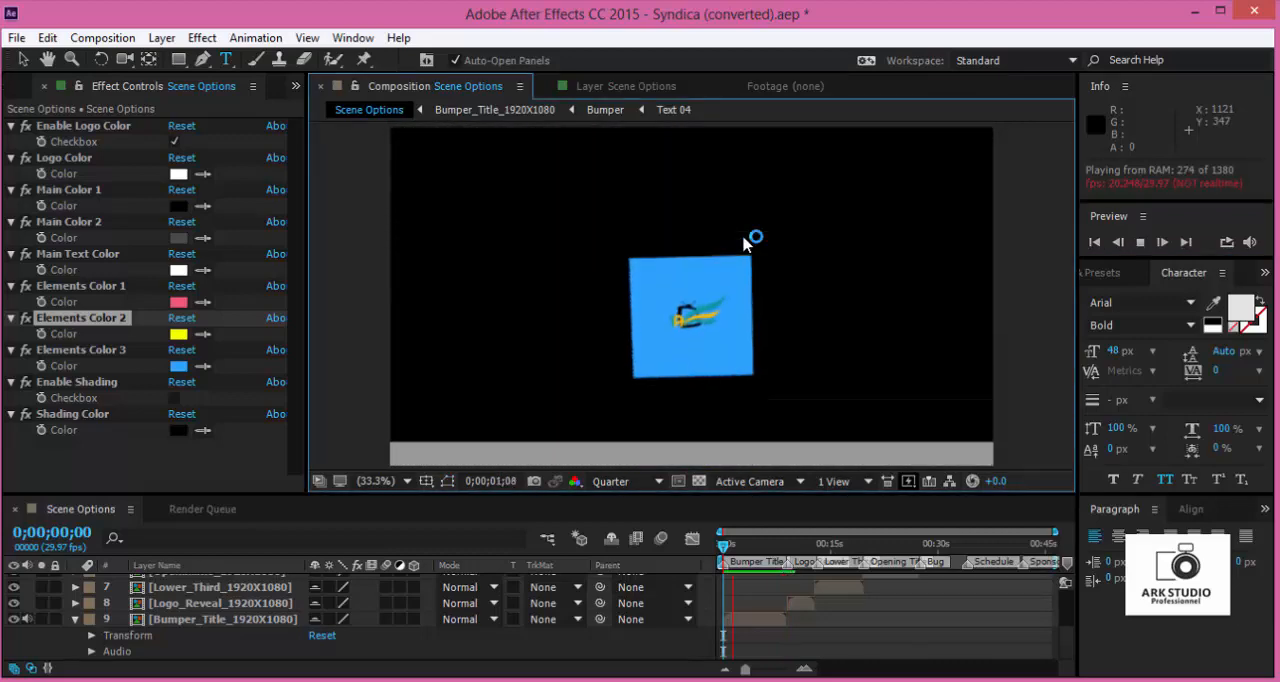
{"action": "key", "text": "space"}
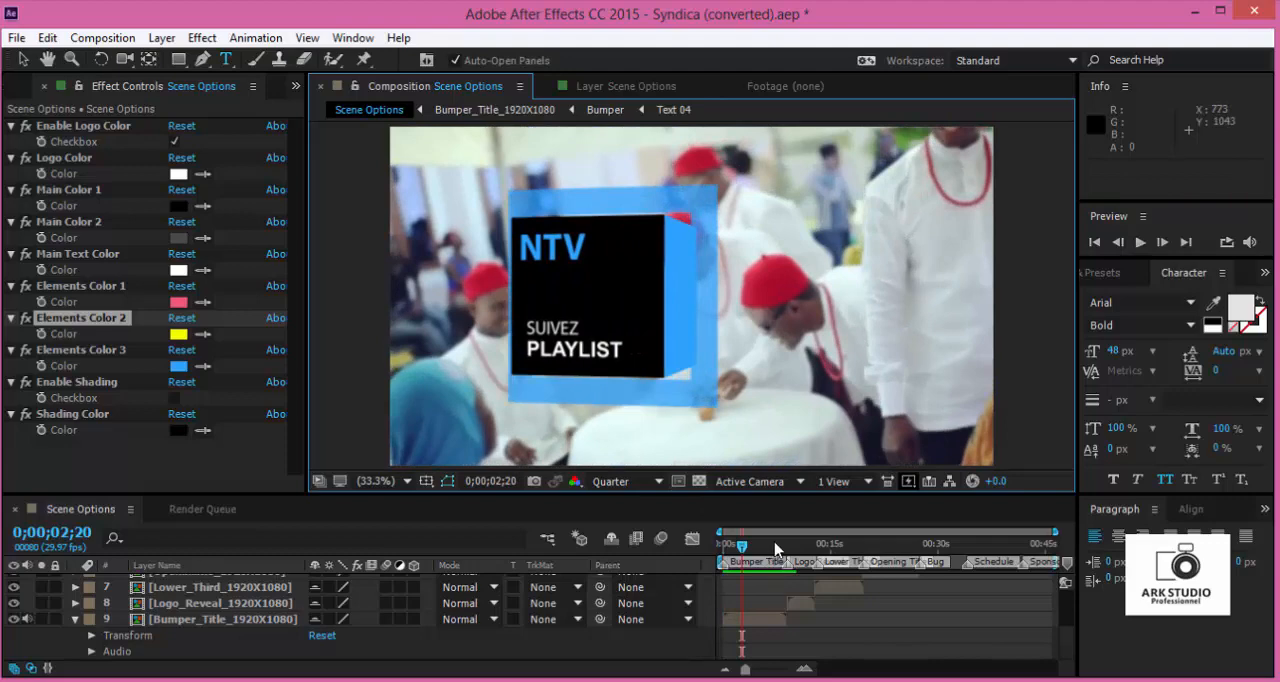
- End the work area at 0;00;08;21, after the bumper title, and shorten the visible timeline range to 0;00;18;25
{"action": "left_click_drag", "start_coordinate": [775, 549], "coordinate": [786, 549]}
{"action": "key", "text": "n"}
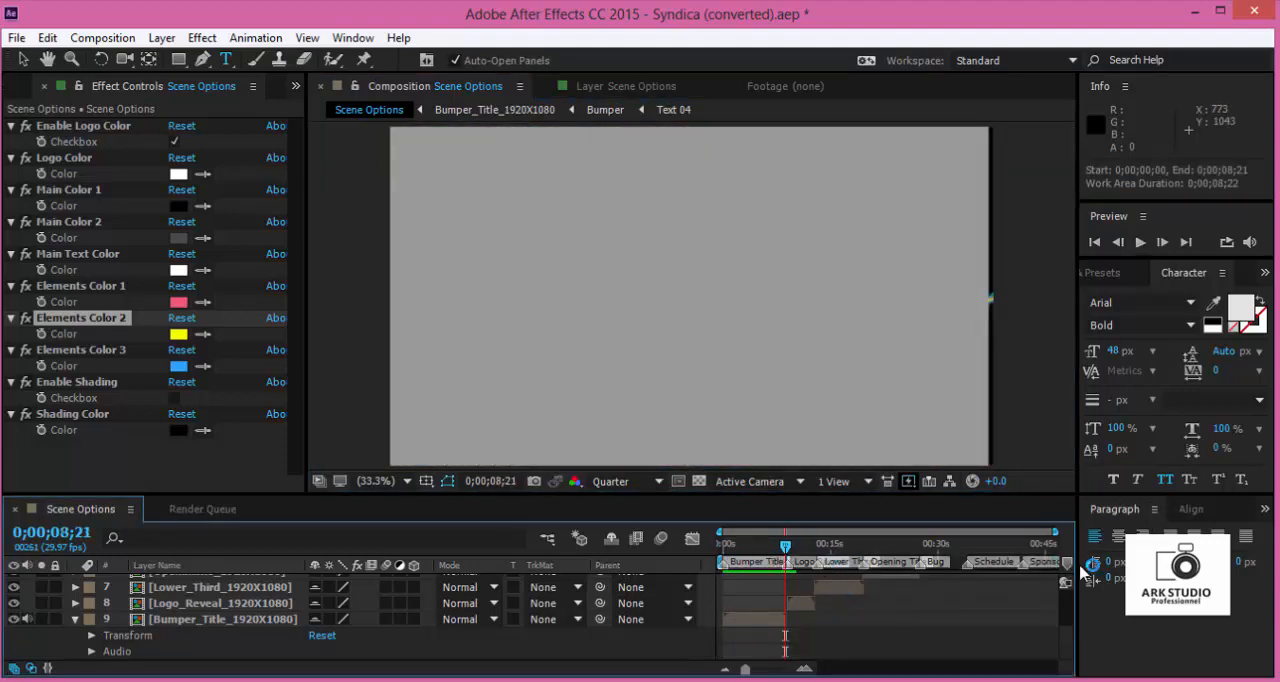
{"action": "left_click_drag", "start_coordinate": [1053, 531], "coordinate": [860, 531]}
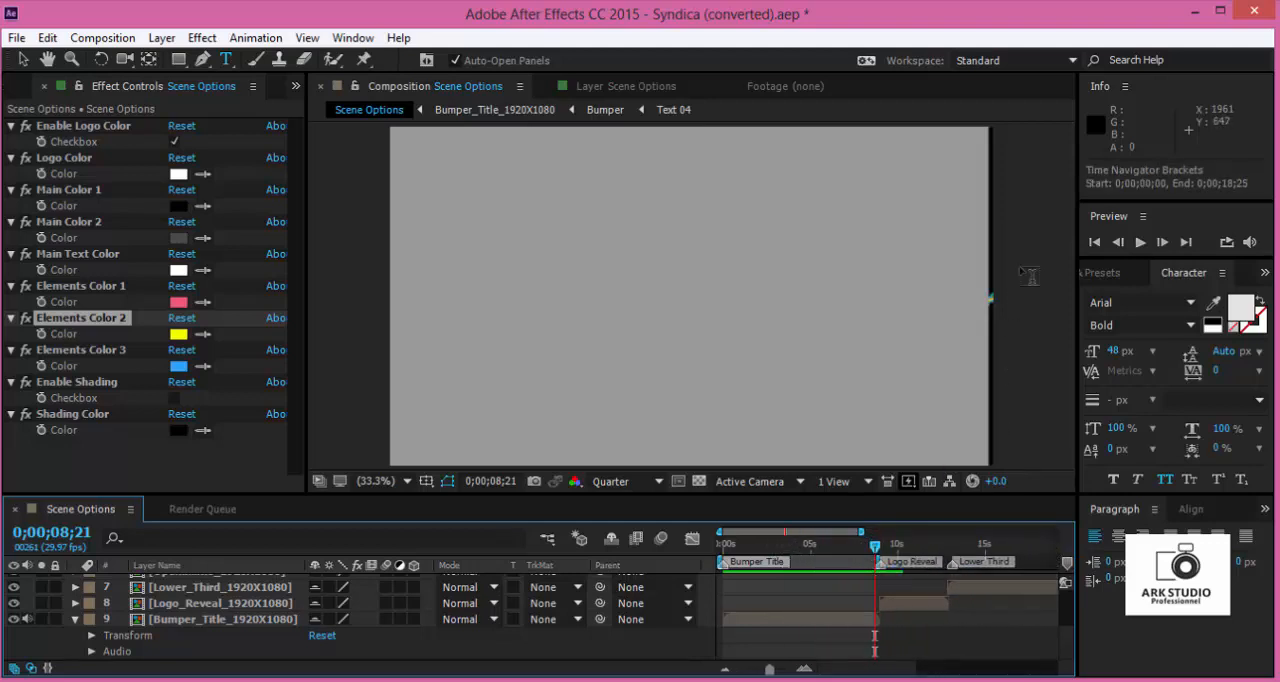
- Play the bumper title from the start of Scene Options, stop playback and widen the visible timeline range
{"action": "left_click", "coordinate": [1140, 241]}
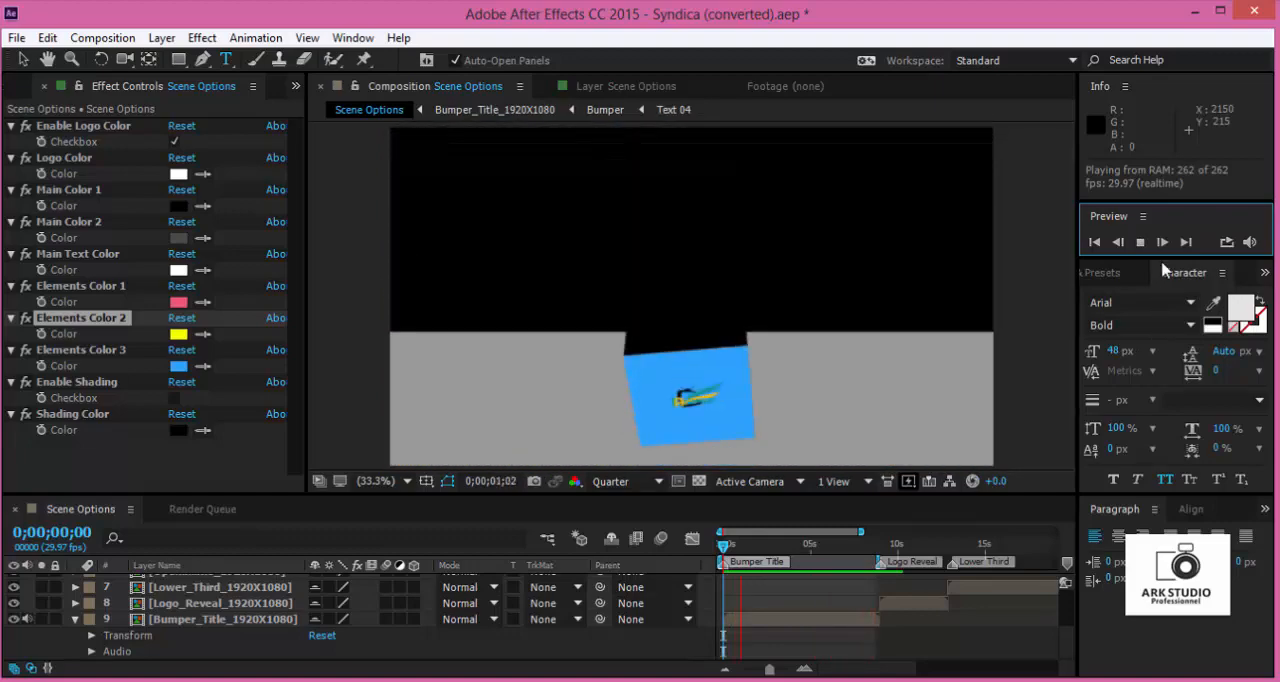
{"action": "key", "text": "space"}
{"action": "left_click_drag", "start_coordinate": [822, 556], "coordinate": [948, 531]}
- Collapse the Bumper_Title_1920X1080 layer's properties and open the Logo_Reveal_1920X1080 composition from its layer in Scene Options
{"action": "left_click", "coordinate": [846, 606]}
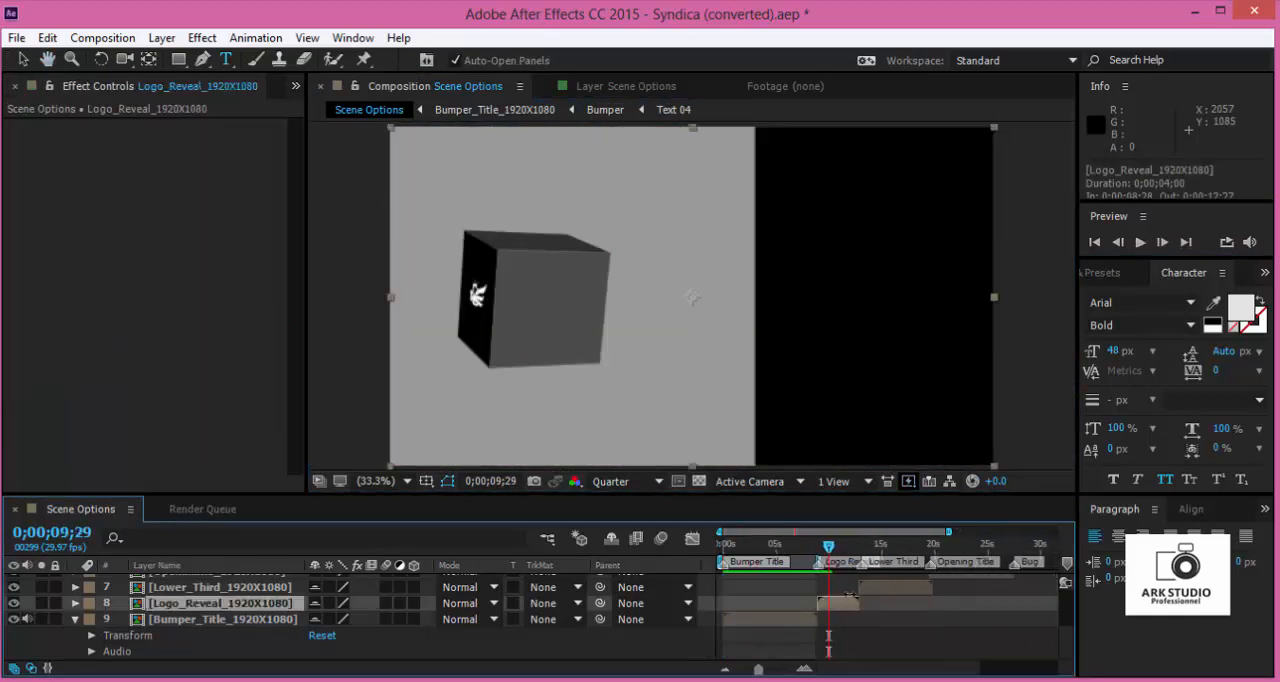
{"action": "left_click", "coordinate": [263, 617]}
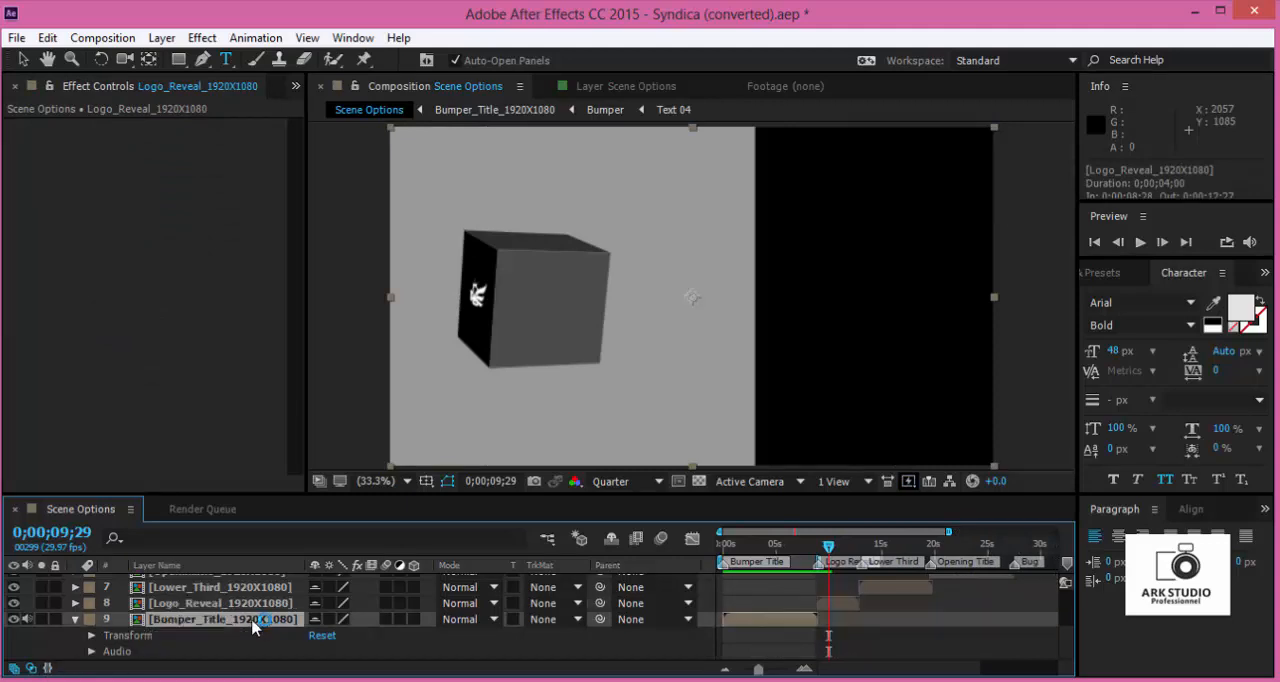
{"action": "left_click", "coordinate": [75, 620]}
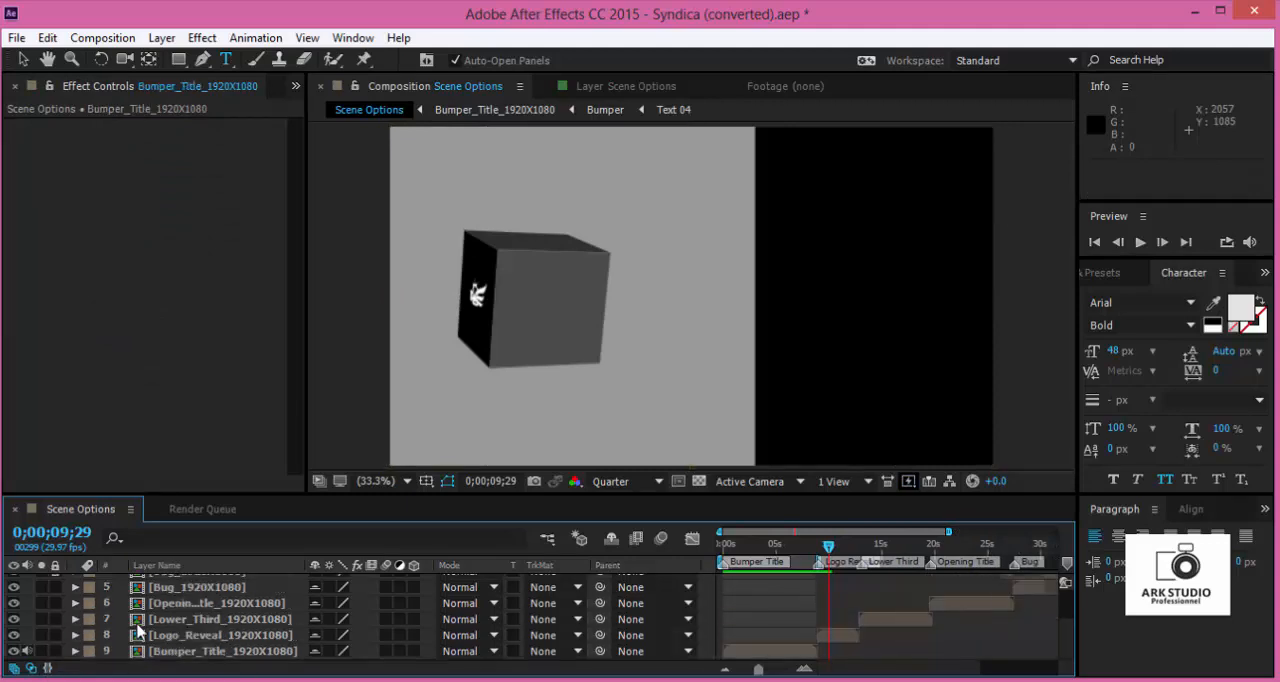
{"action": "left_click", "coordinate": [198, 652]}
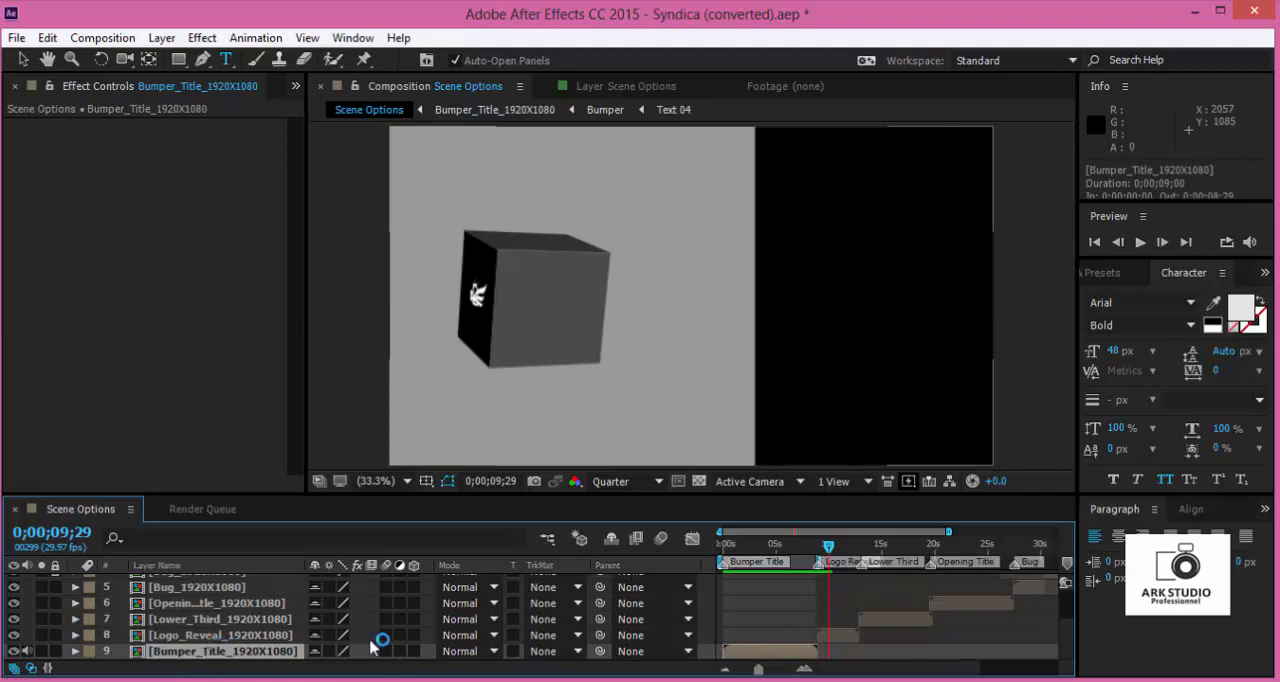
{"action": "left_click", "coordinate": [276, 640]}
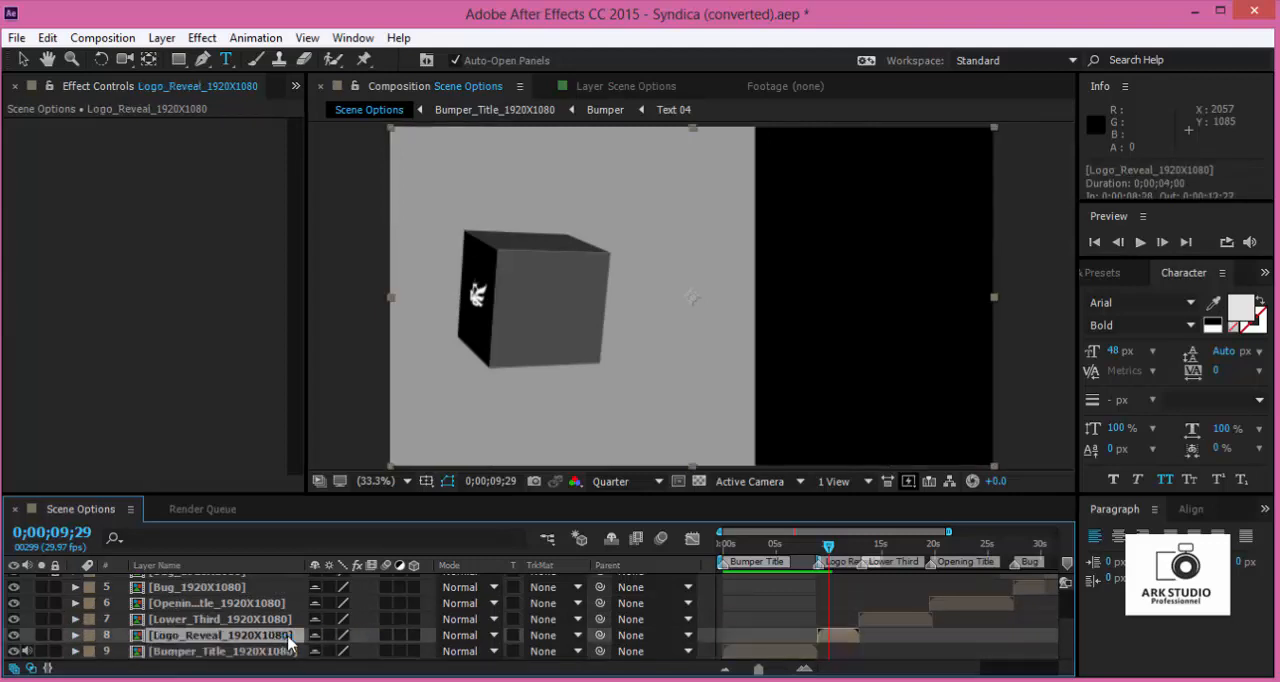
{"action": "double_click", "coordinate": [840, 638]}
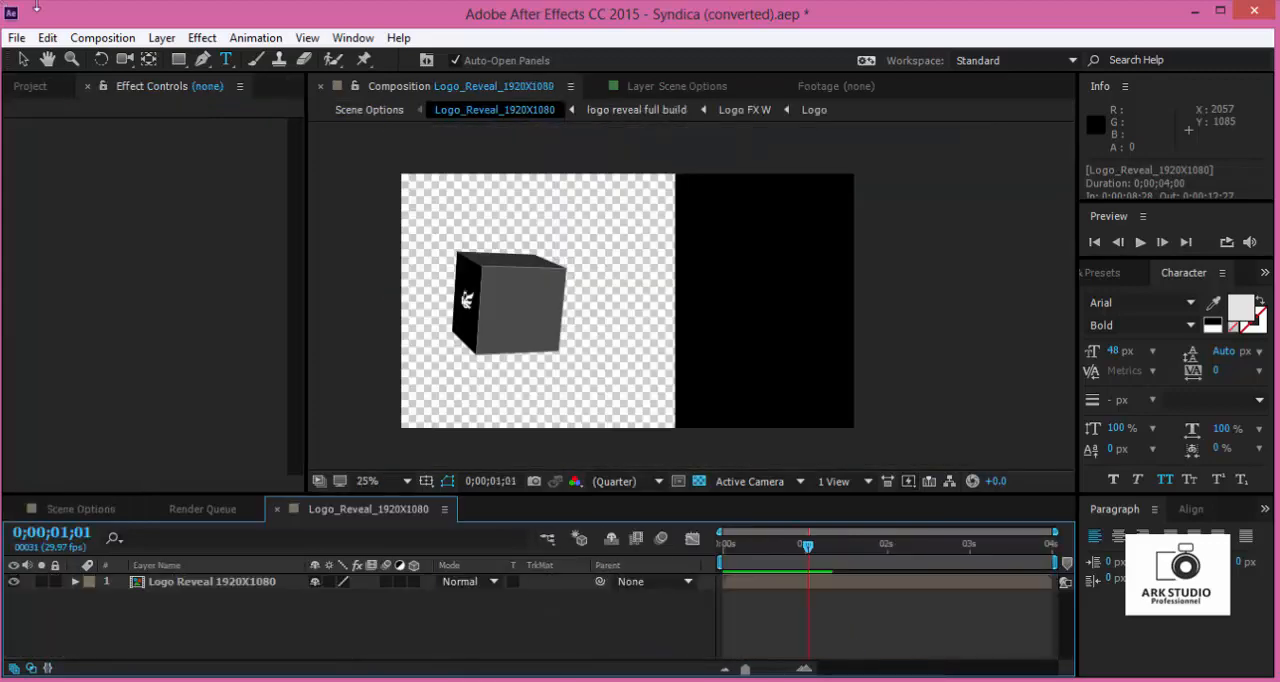
- Scrub the logo reveal to 0;00;02;14 with the project items shown, and open the nested logo reveal full build composition
{"action": "left_click", "coordinate": [50, 88]}
{"action": "left_click_drag", "start_coordinate": [750, 546], "coordinate": [926, 558]}
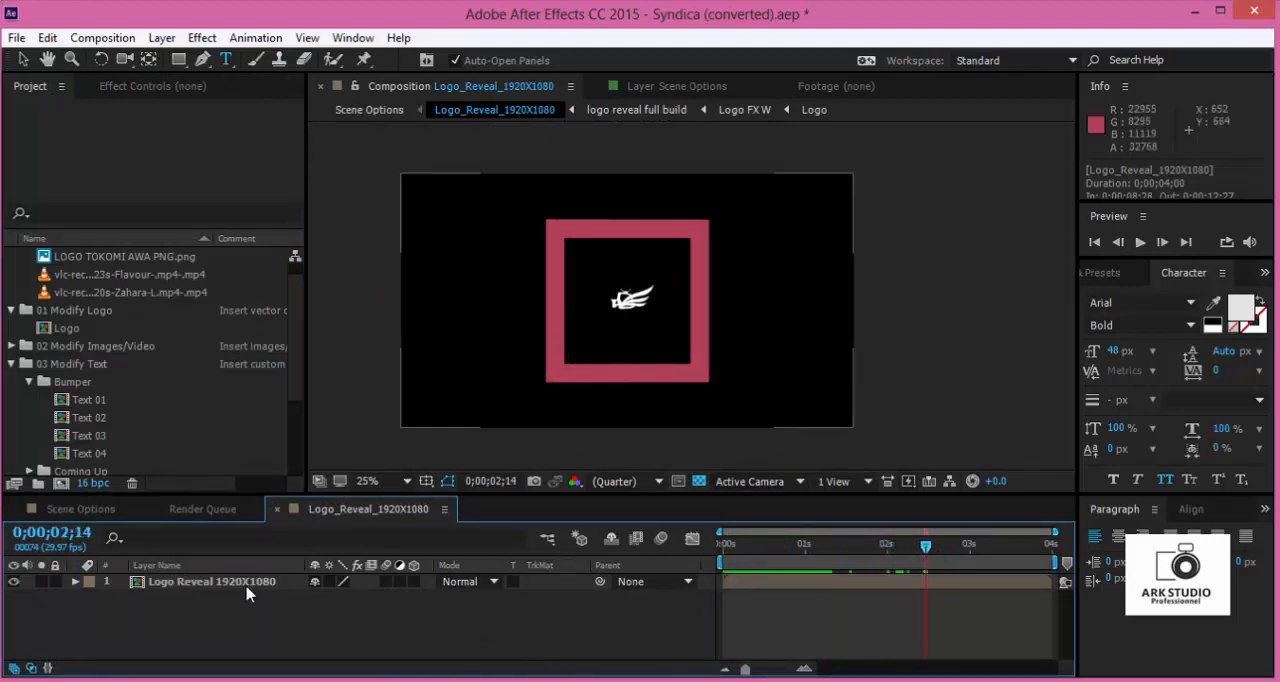
{"action": "left_click", "coordinate": [249, 584]}
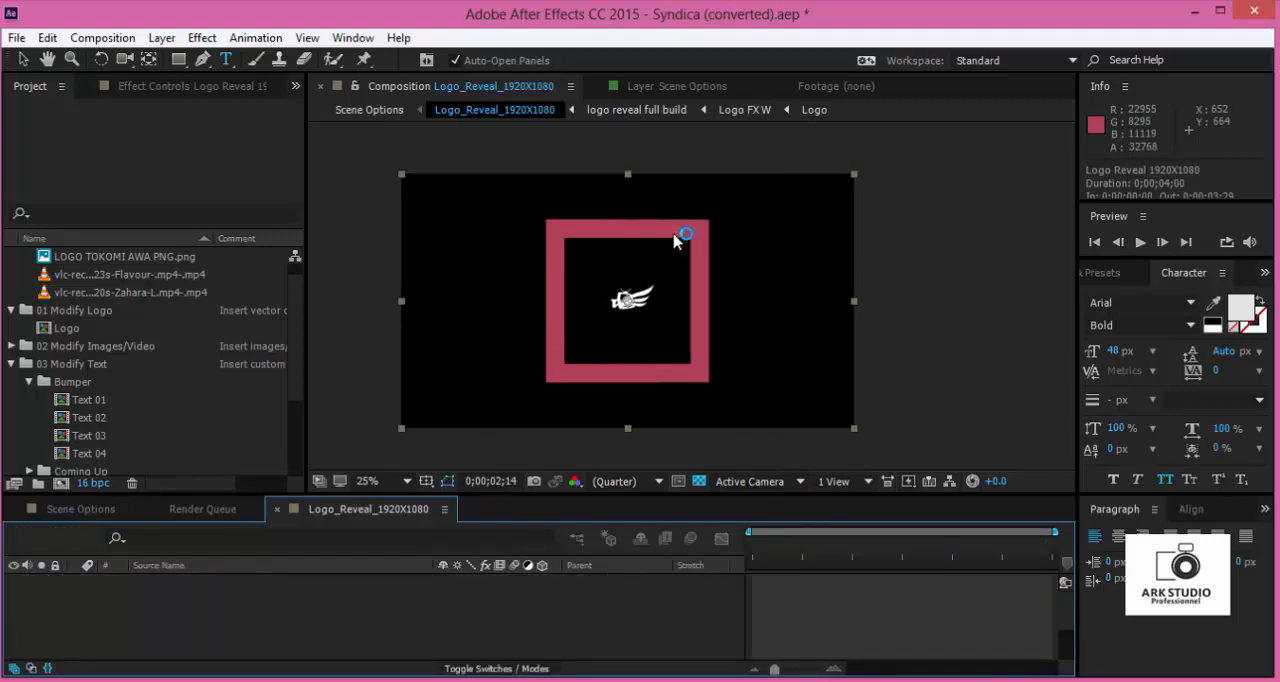
{"action": "double_click", "coordinate": [677, 240]}
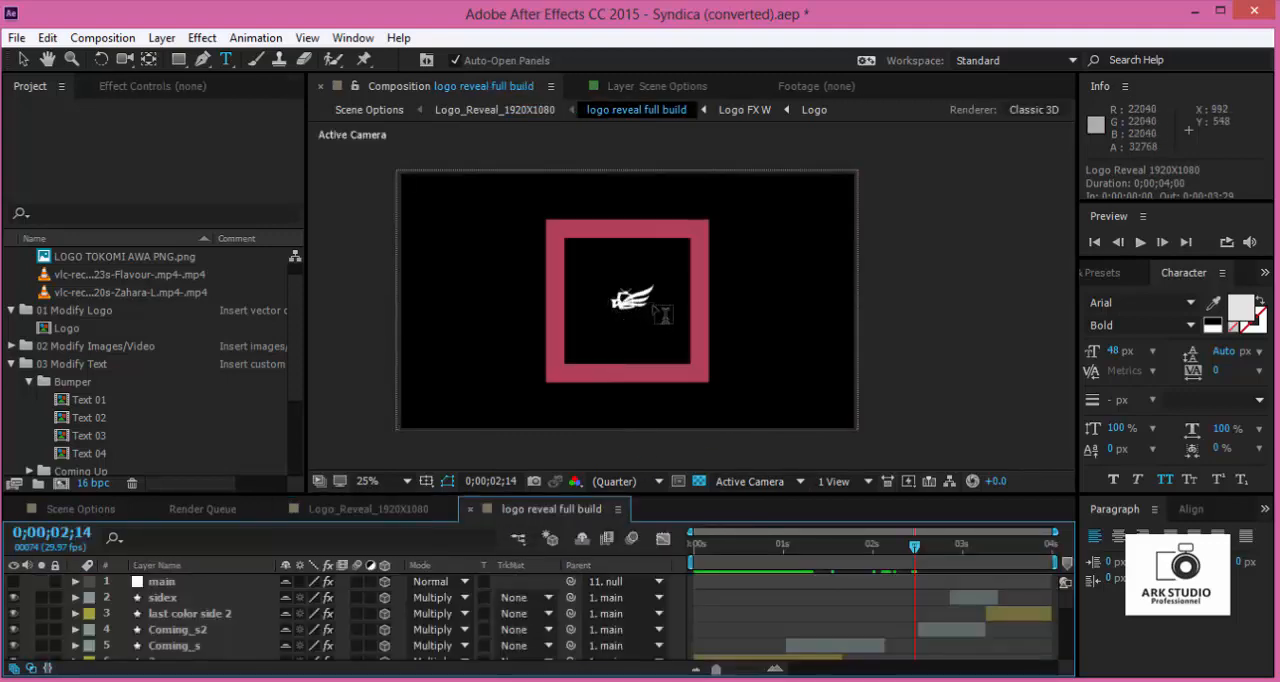
- Disable the effects on the Logo FX W layer in logo reveal full build so the logo keeps its original colors
{"action": "scroll", "coordinate": [1066, 600], "scroll_direction": "down", "scroll_amount": 3}
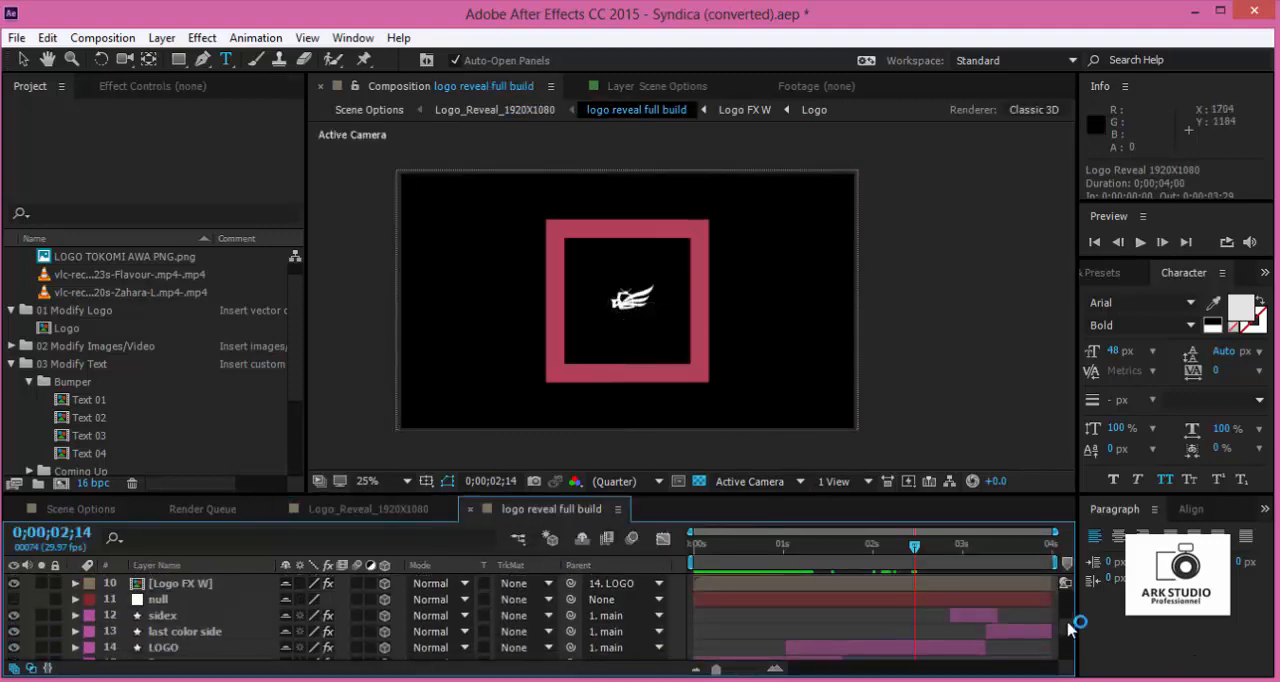
{"action": "left_click", "coordinate": [172, 648]}
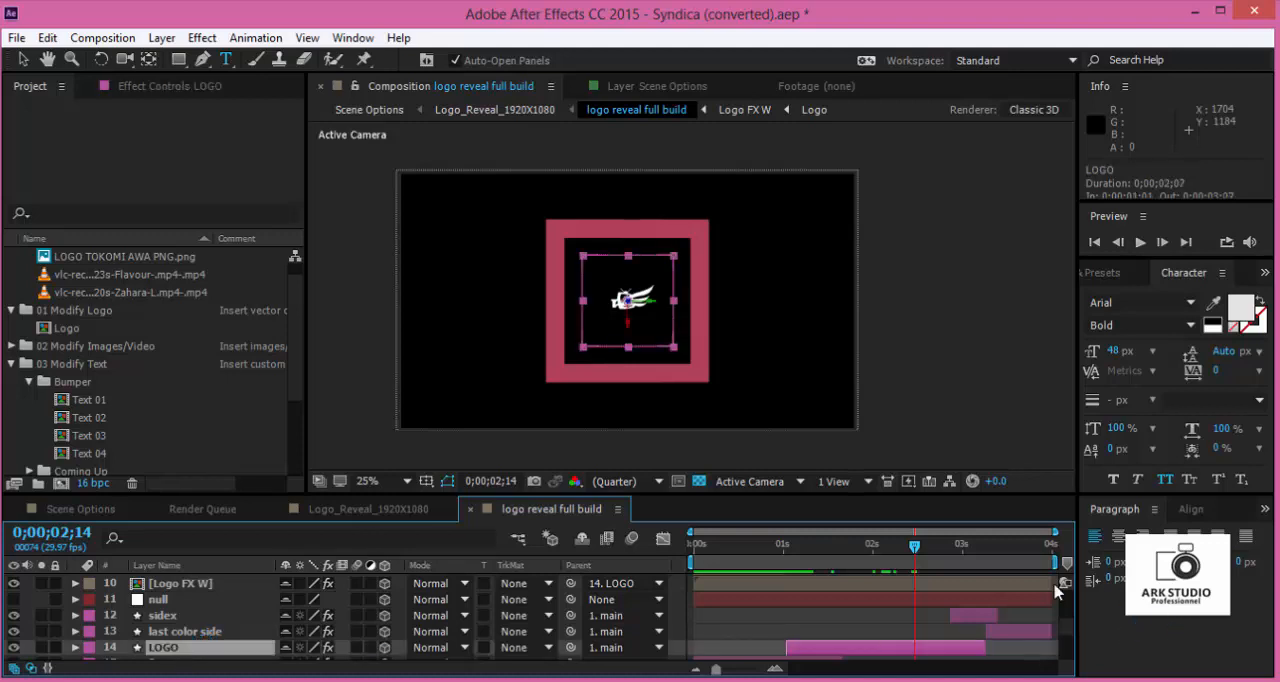
{"action": "scroll", "coordinate": [845, 615], "scroll_direction": "down", "scroll_amount": 1}
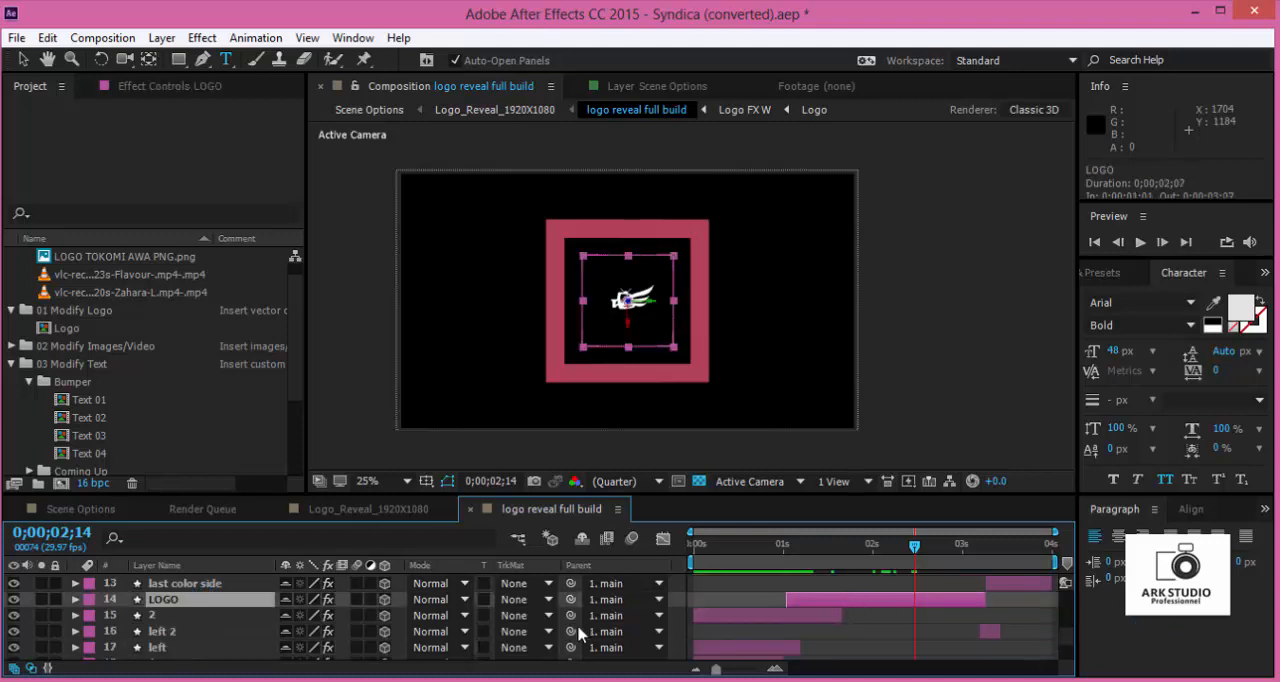
{"action": "left_click", "coordinate": [328, 600]}
{"action": "scroll", "coordinate": [207, 615], "scroll_direction": "down", "scroll_amount": 2}
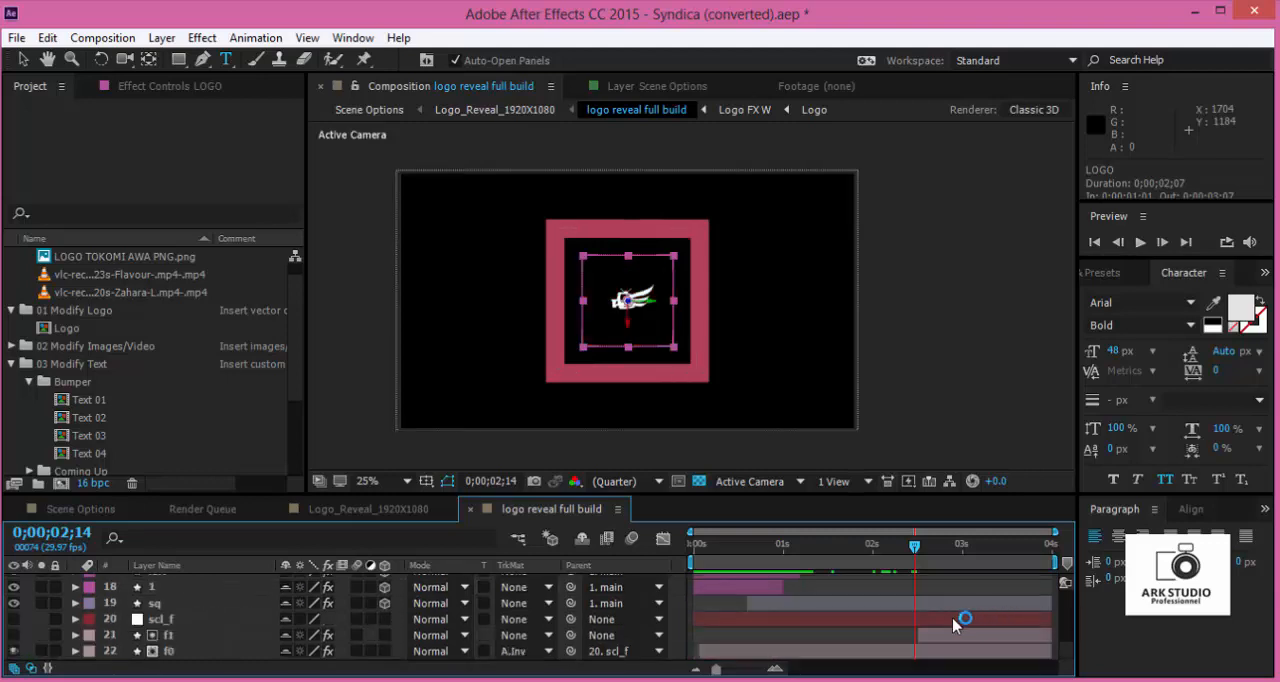
{"action": "scroll", "coordinate": [185, 605], "scroll_direction": "up", "scroll_amount": 4}
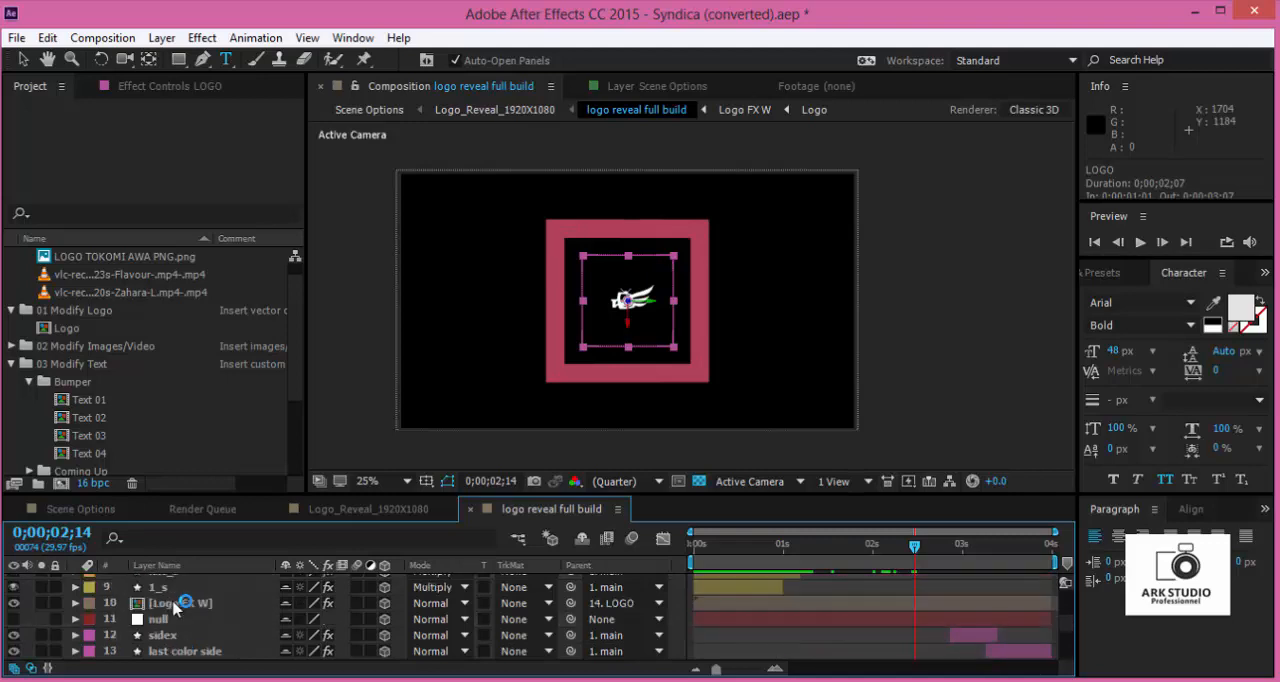
{"action": "scroll", "coordinate": [180, 607], "scroll_direction": "up", "scroll_amount": 1}
{"action": "scroll", "coordinate": [195, 610], "scroll_direction": "down", "scroll_amount": 1}
{"action": "left_click", "coordinate": [200, 604]}
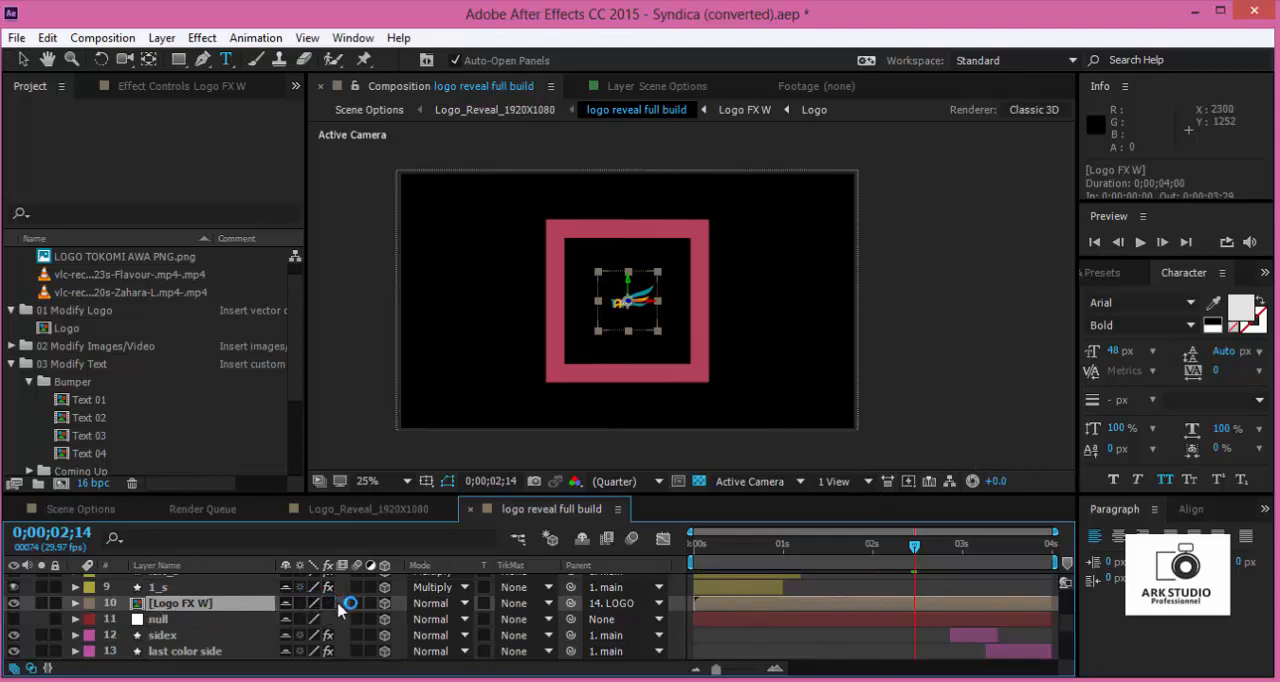
- Close the two logo reveal compositions, return to Scene Options and scrub to 0;00;10;15 to check the logo
{"action": "left_click", "coordinate": [470, 509]}
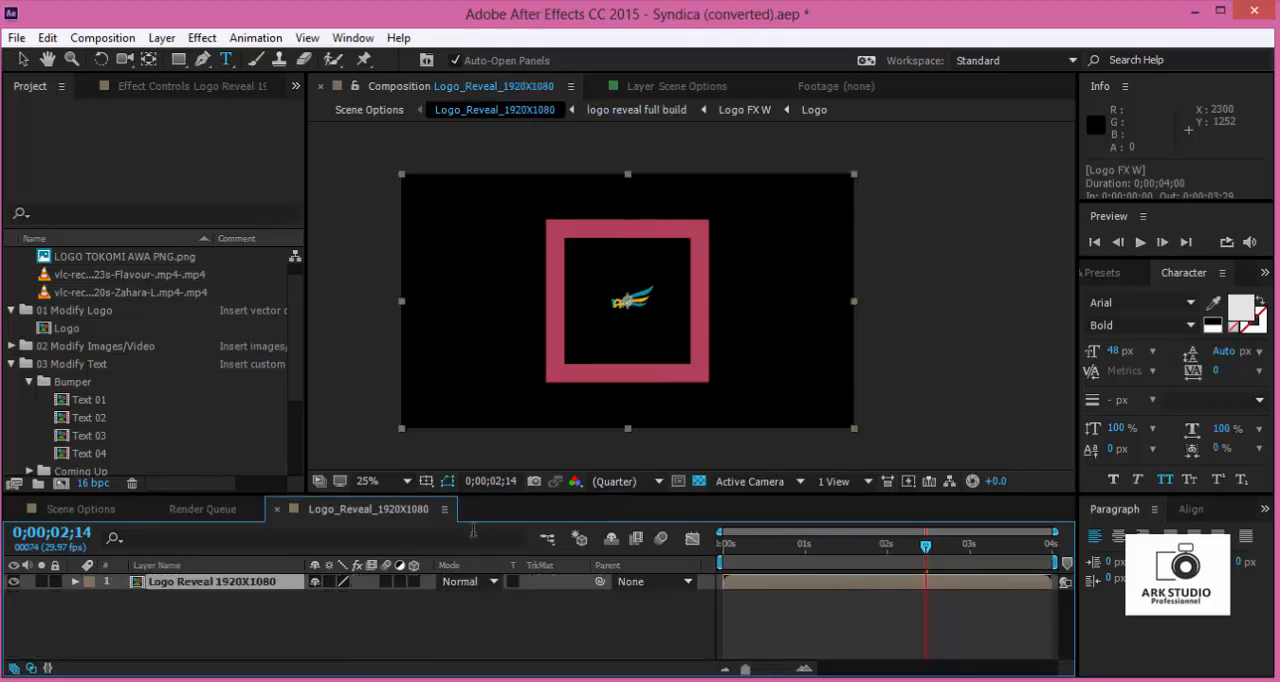
{"action": "left_click", "coordinate": [104, 513]}
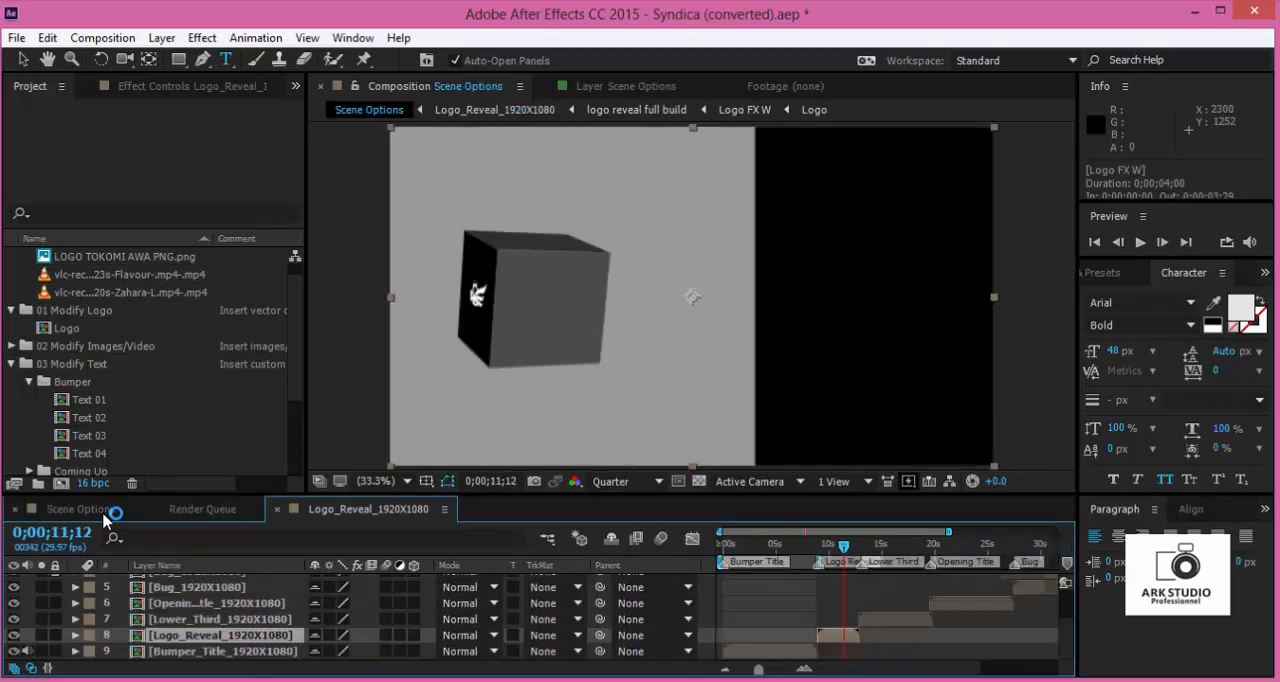
{"action": "left_click", "coordinate": [300, 513]}
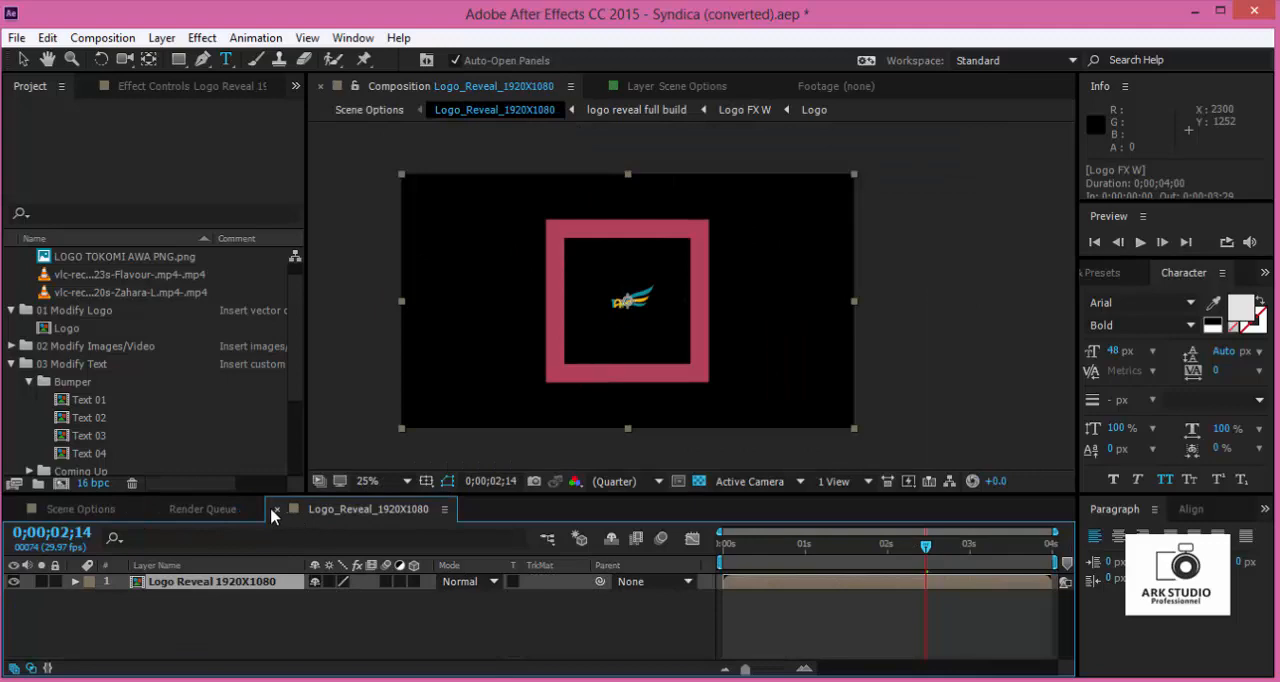
{"action": "left_click", "coordinate": [275, 509]}
{"action": "left_click", "coordinate": [157, 509]}
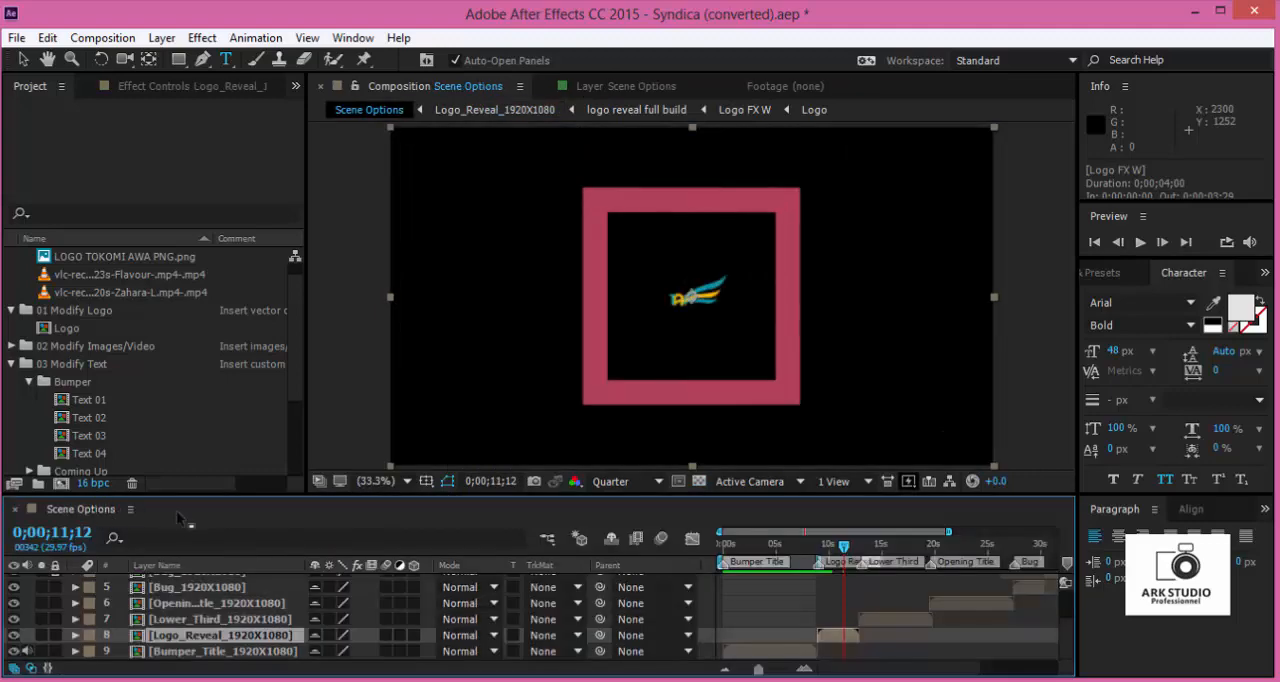
{"action": "mouse_move", "coordinate": [842, 566]}
{"action": "left_mouse_down"}
{"action": "mouse_move", "coordinate": [818, 566]}
{"action": "mouse_move", "coordinate": [829, 566]}
{"action": "left_mouse_up"}
{"action": "key", "text": "space"}
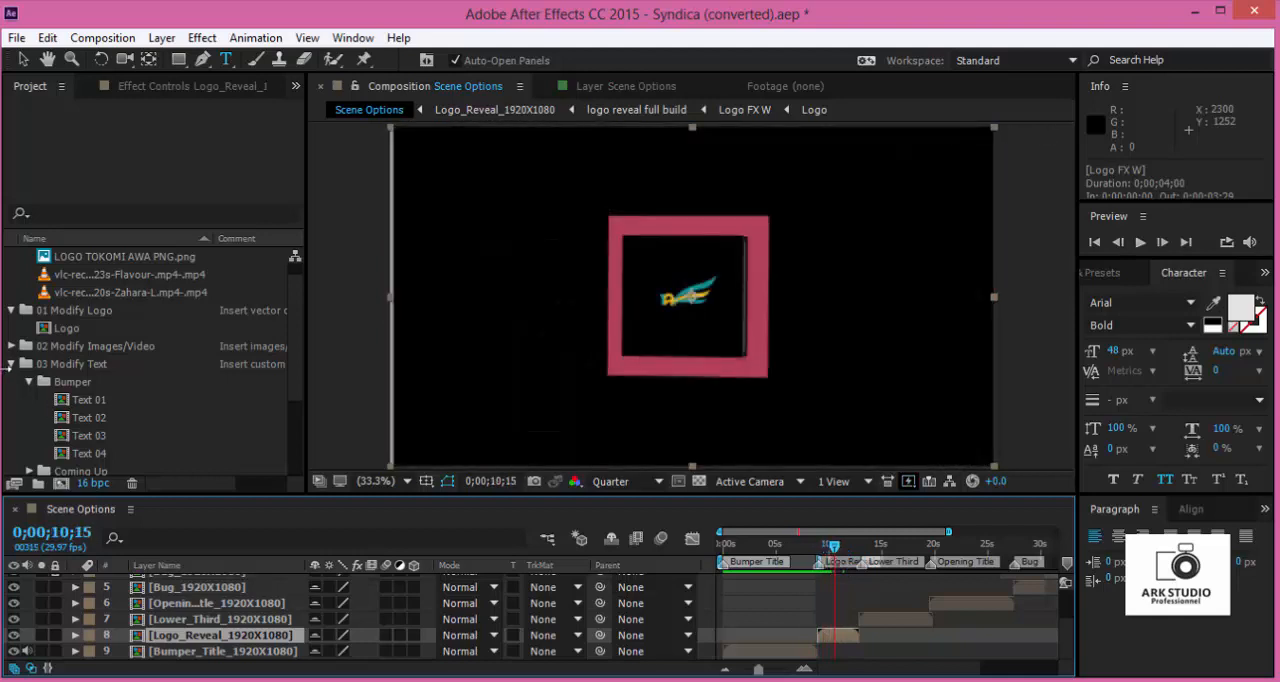
- Collapse the Bumper folder under 03 Modify Text, expand the Coming Up folder and select its Text 01 composition
{"action": "left_click", "coordinate": [29, 382]}
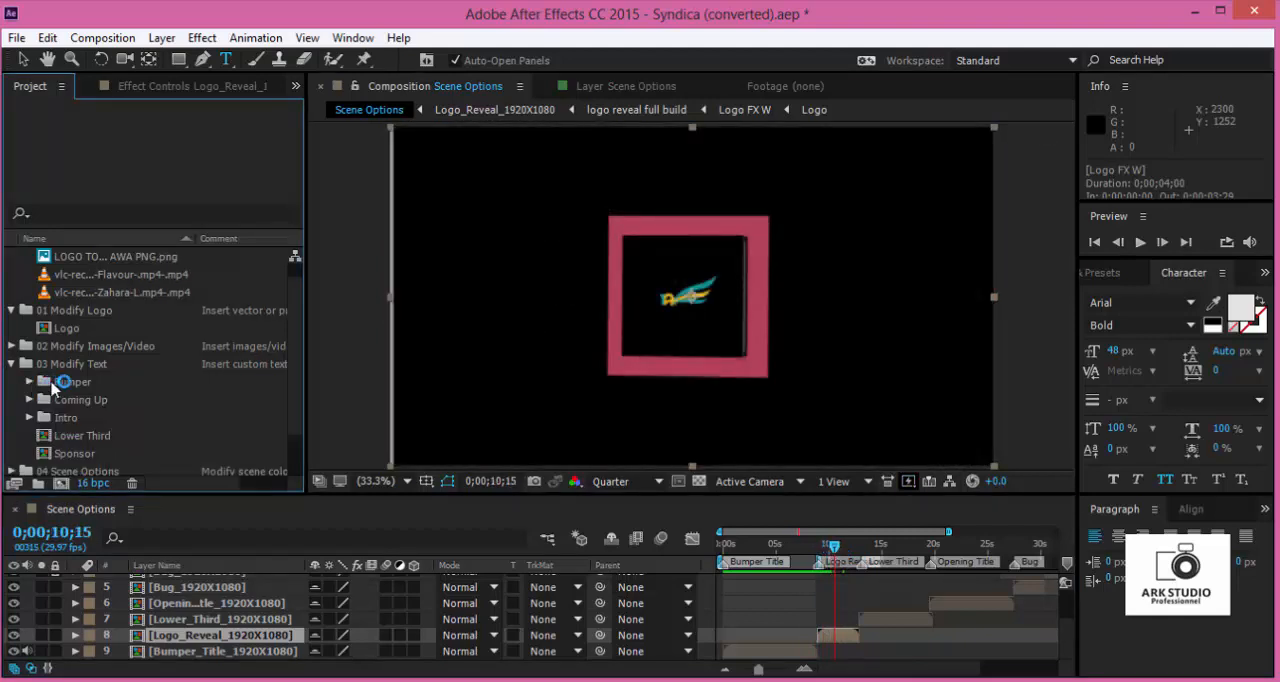
{"action": "left_click", "coordinate": [64, 401]}
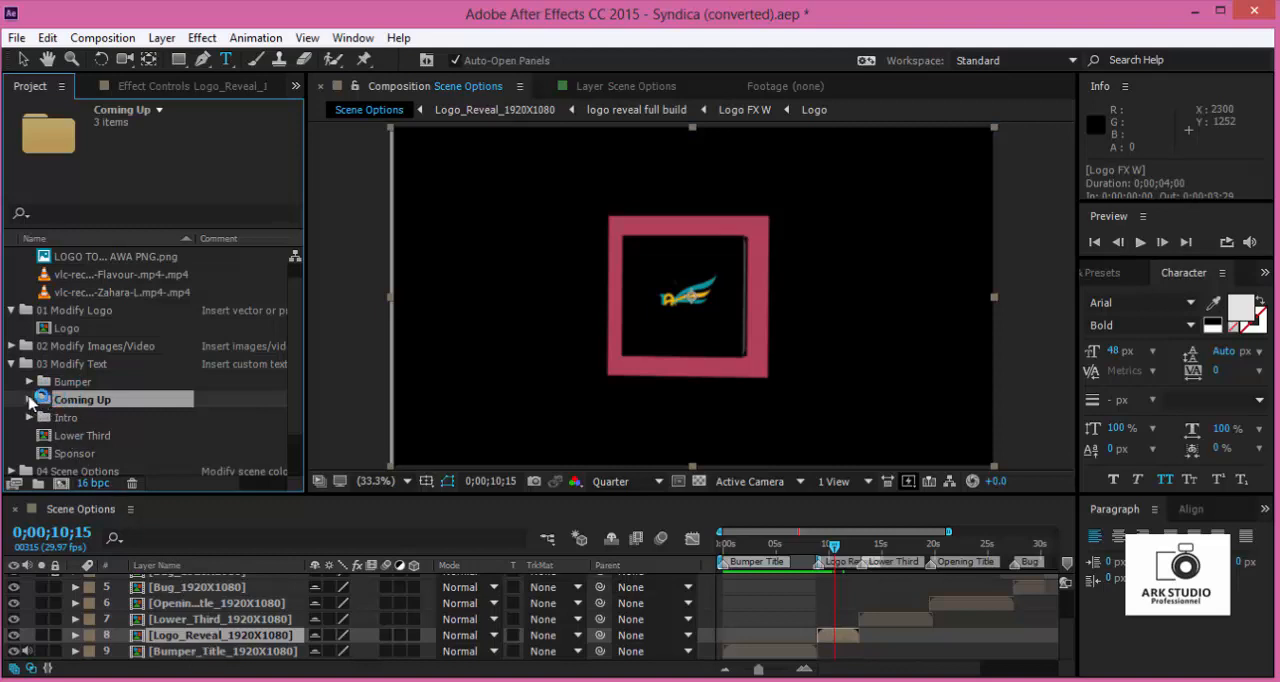
{"action": "double_click", "coordinate": [63, 403]}
{"action": "left_click", "coordinate": [97, 419]}
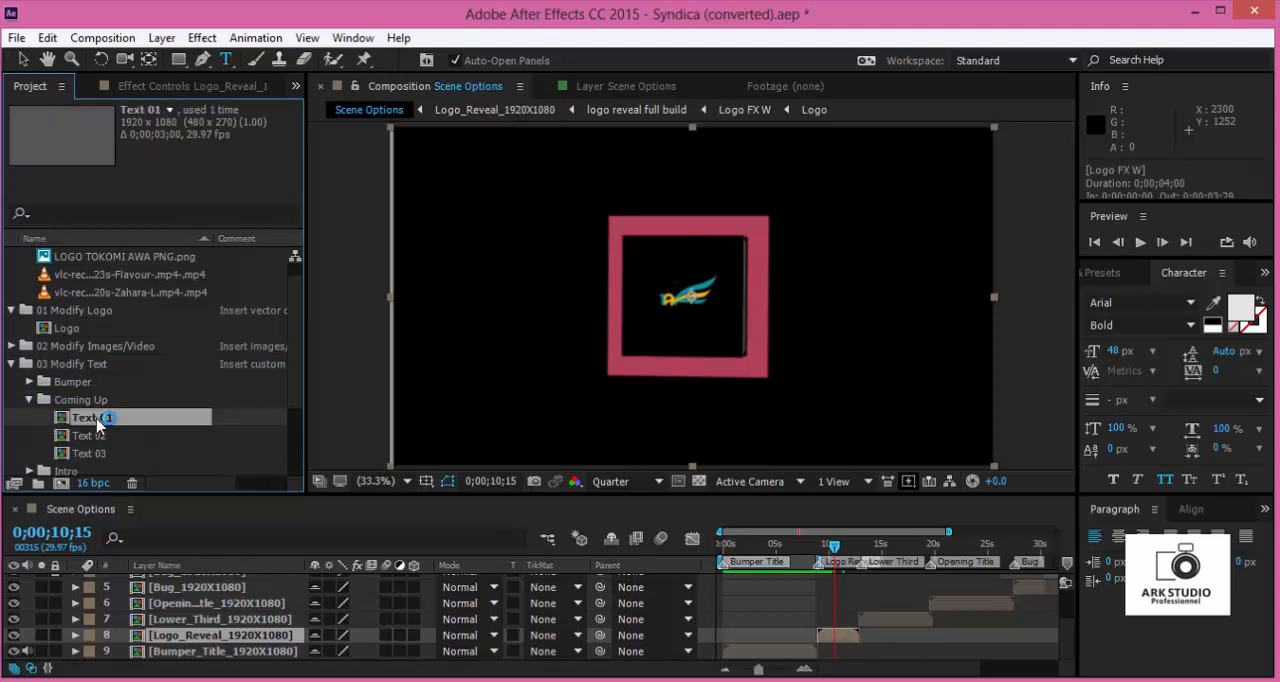
- Scrub Scene Options to 0;00;14;29 to check the lower third, select Text 02, and return the playhead to 0;00;08;19
{"action": "left_click_drag", "start_coordinate": [834, 548], "coordinate": [881, 552]}
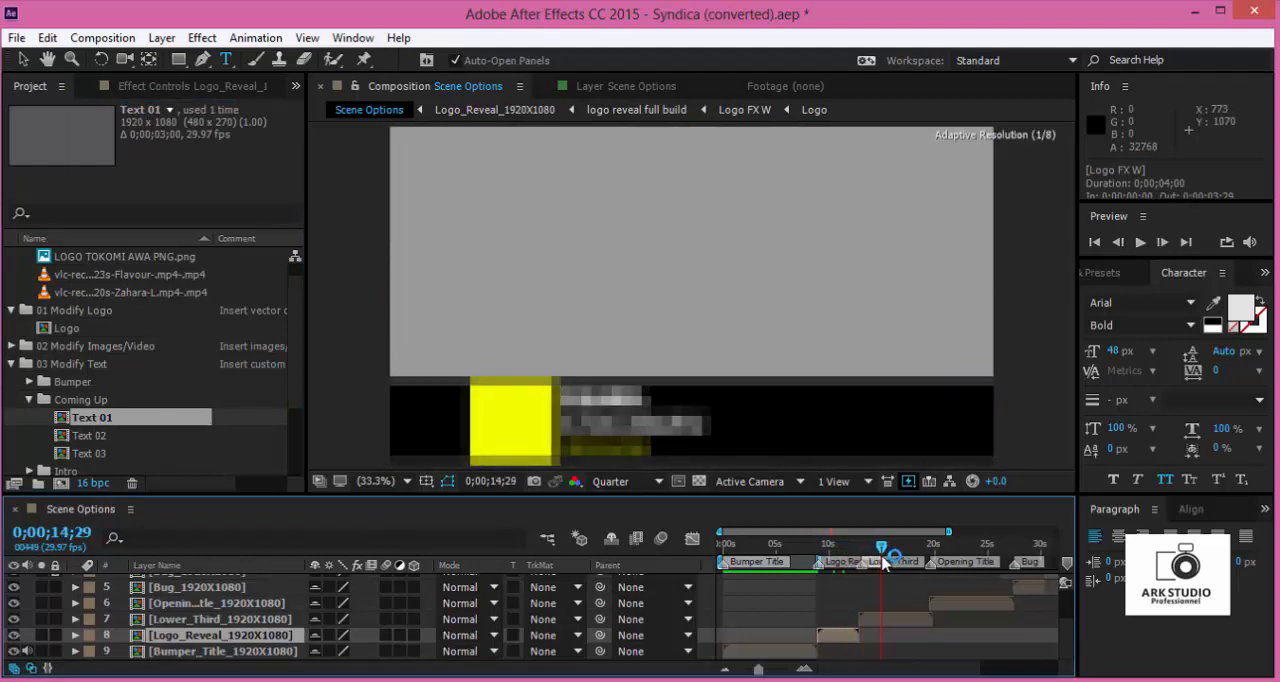
{"action": "left_click", "coordinate": [96, 435]}
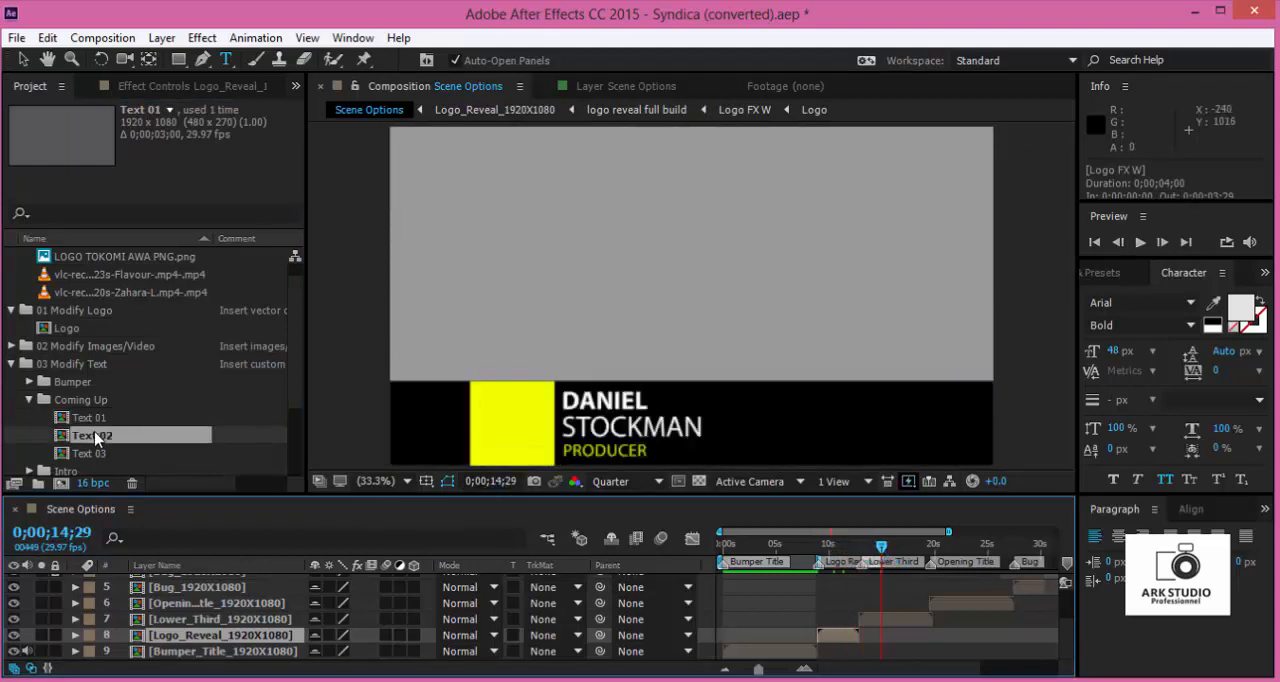
{"action": "left_click", "coordinate": [853, 567]}
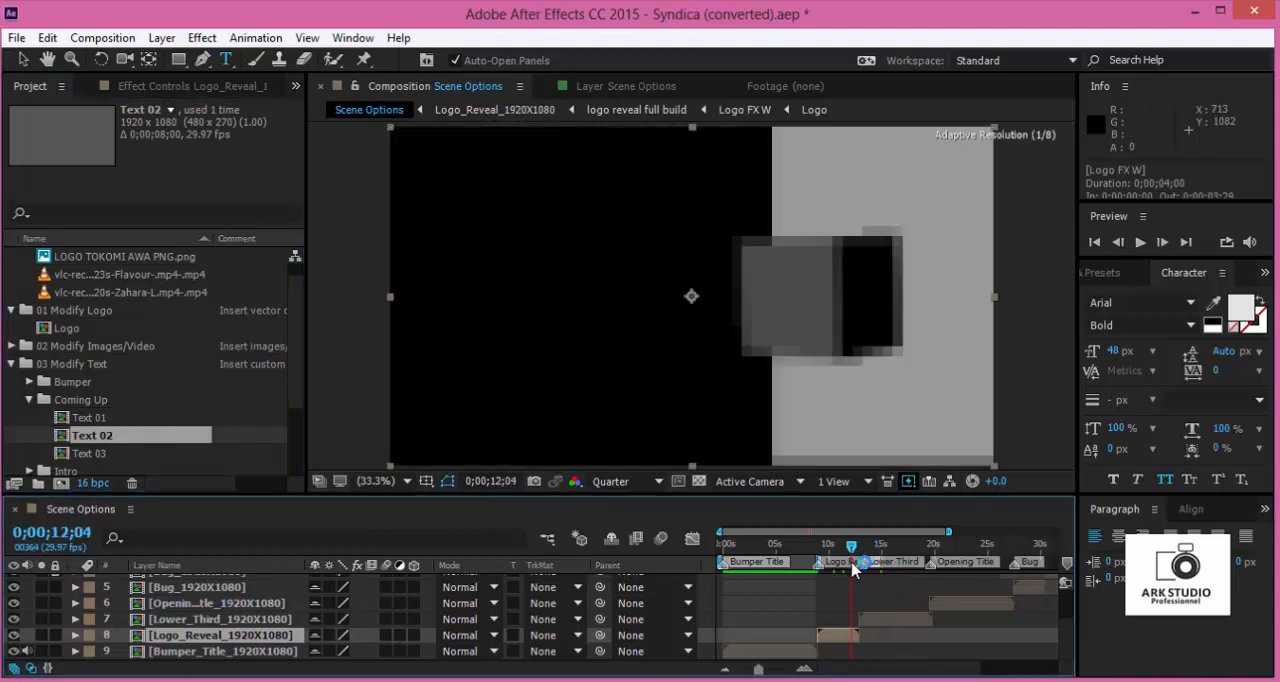
{"action": "left_click_drag", "start_coordinate": [848, 570], "coordinate": [816, 598]}
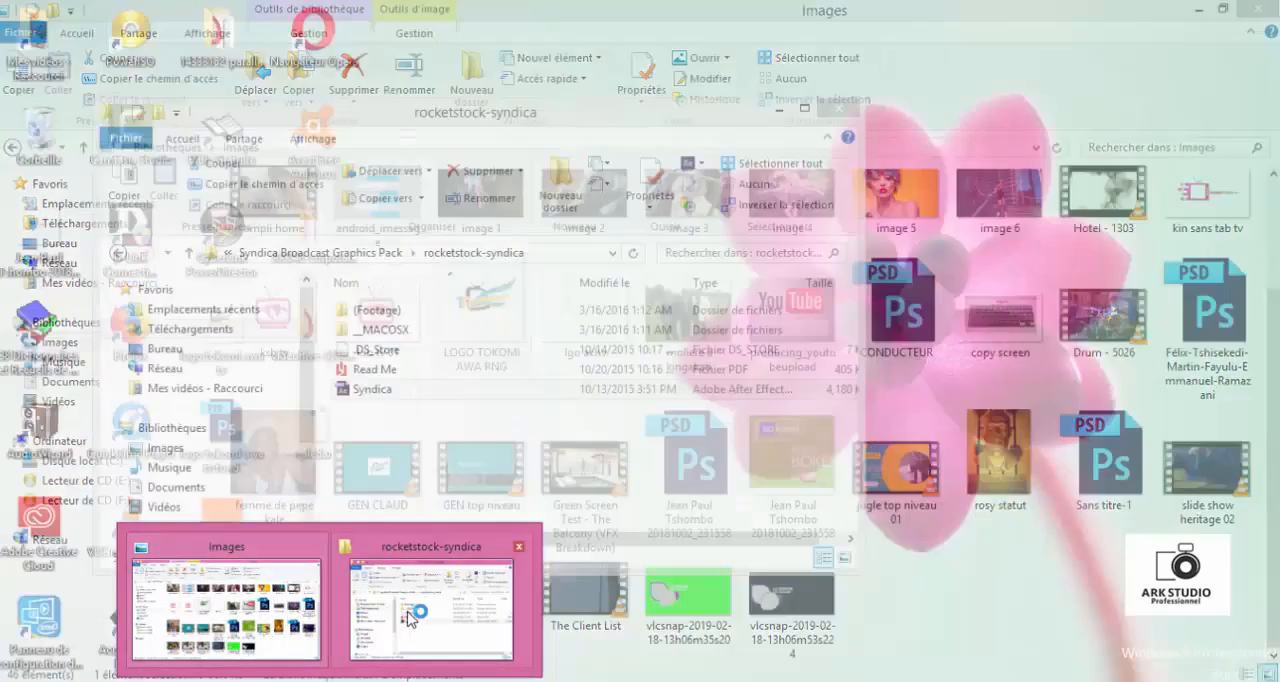
- Look through the Vidéos library and the node and mes tutos folders of the Images library for a background video clip
{"action": "left_click", "coordinate": [415, 620]}
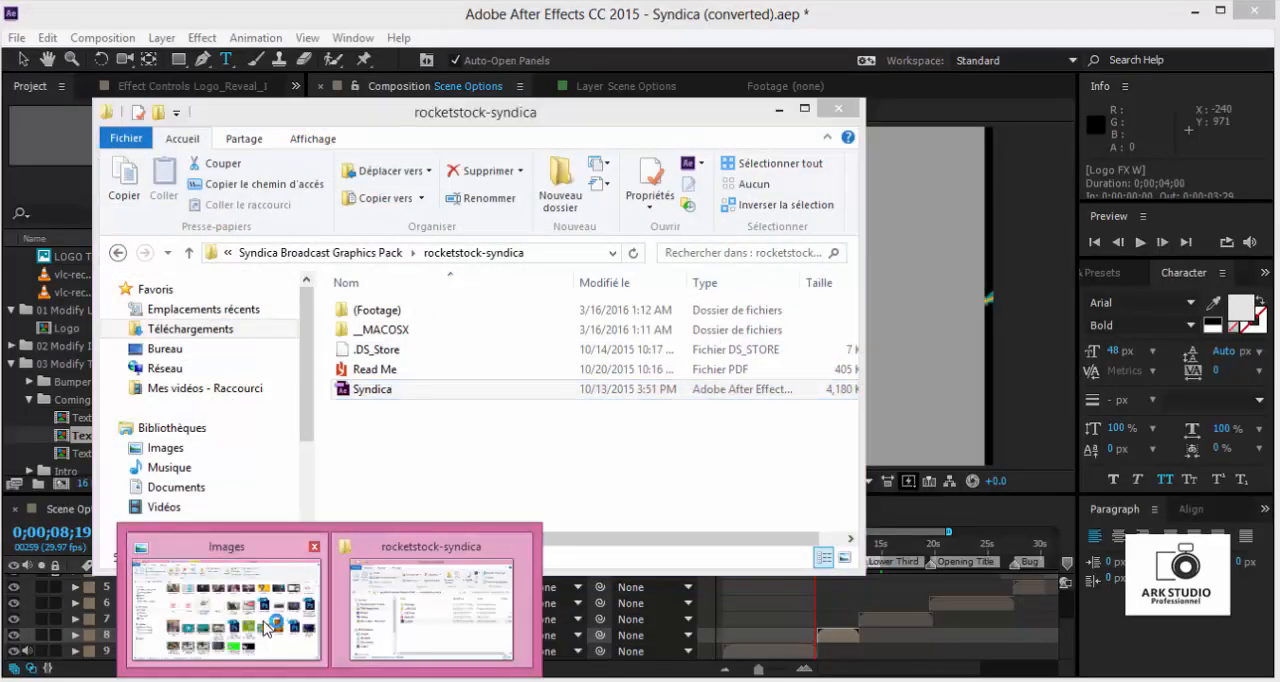
{"action": "left_click", "coordinate": [272, 626]}
{"action": "left_click", "coordinate": [62, 342]}
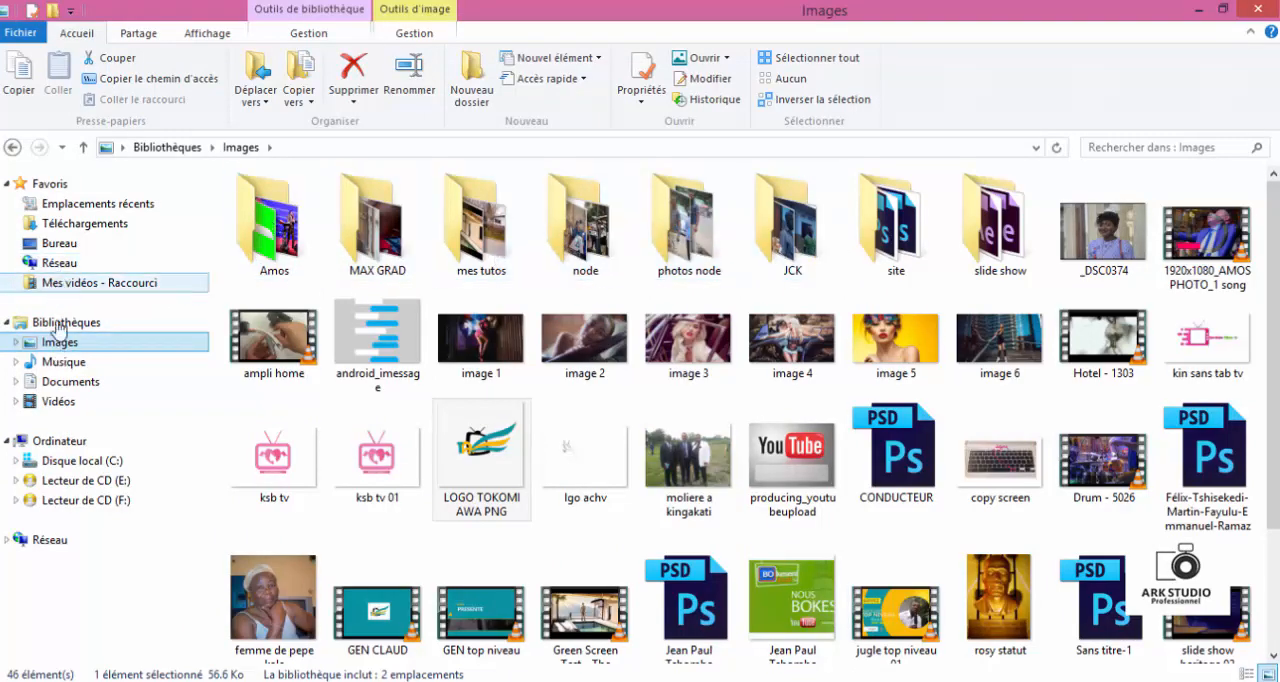
{"action": "left_click", "coordinate": [58, 401]}
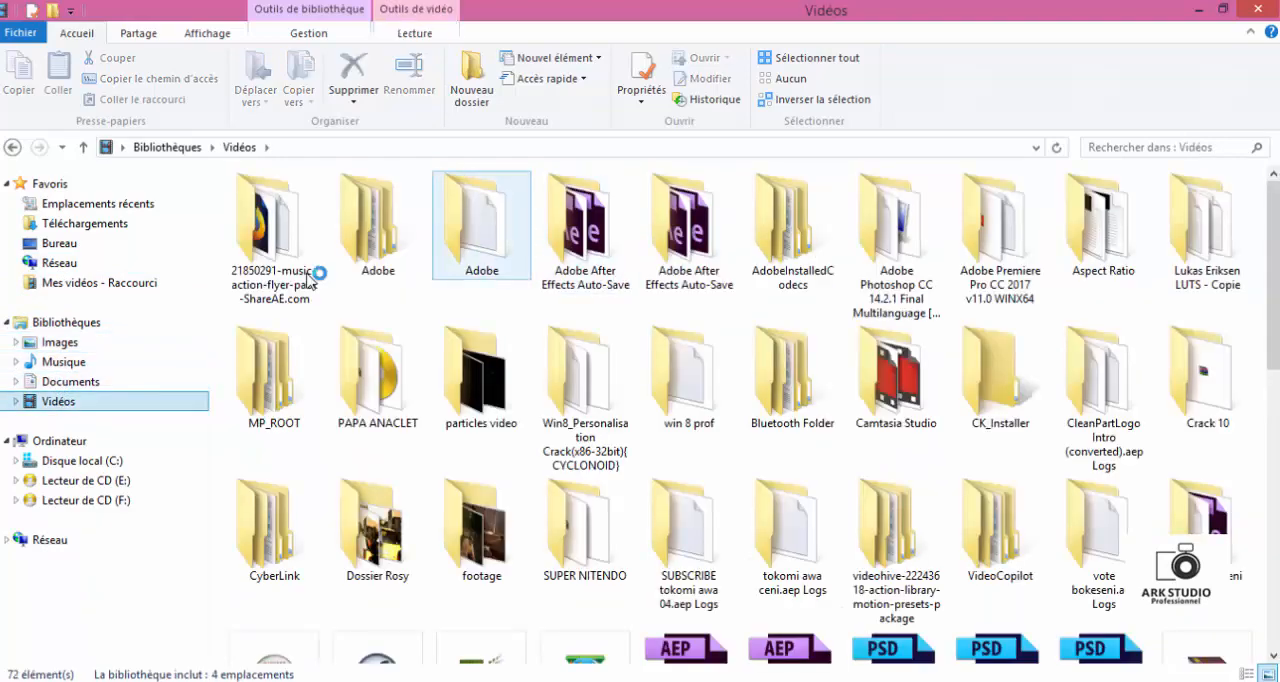
{"action": "left_click", "coordinate": [152, 343]}
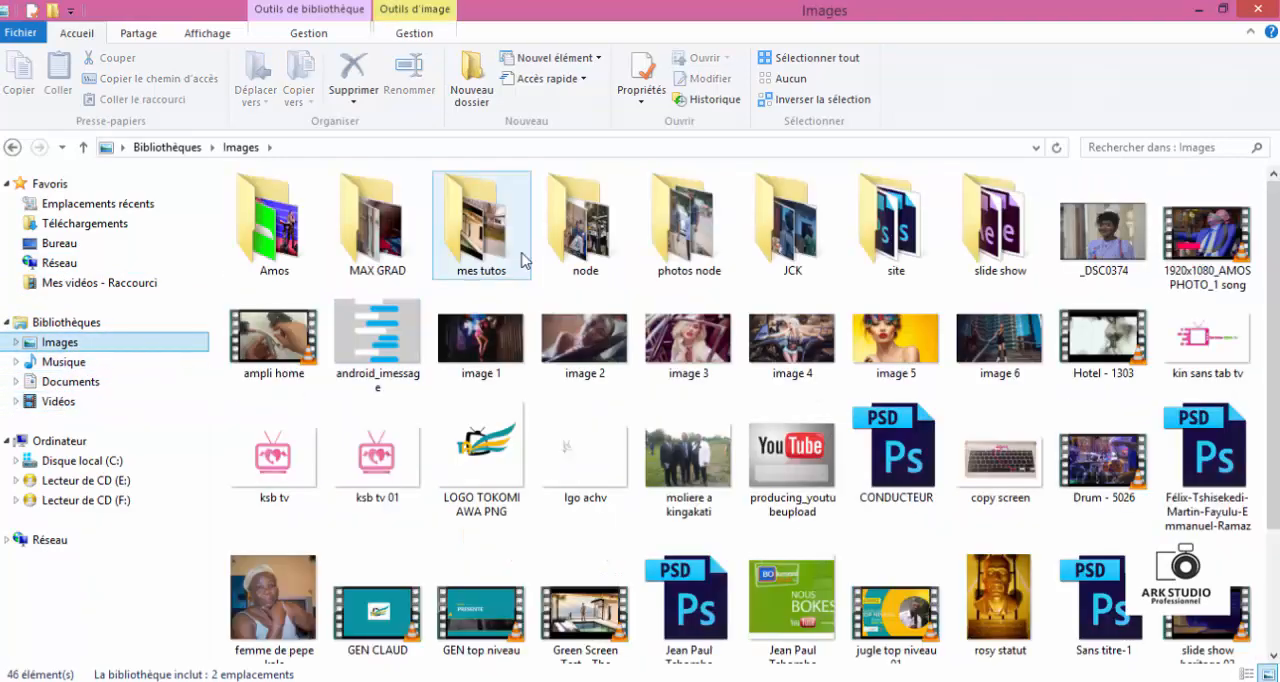
{"action": "double_click", "coordinate": [583, 230]}
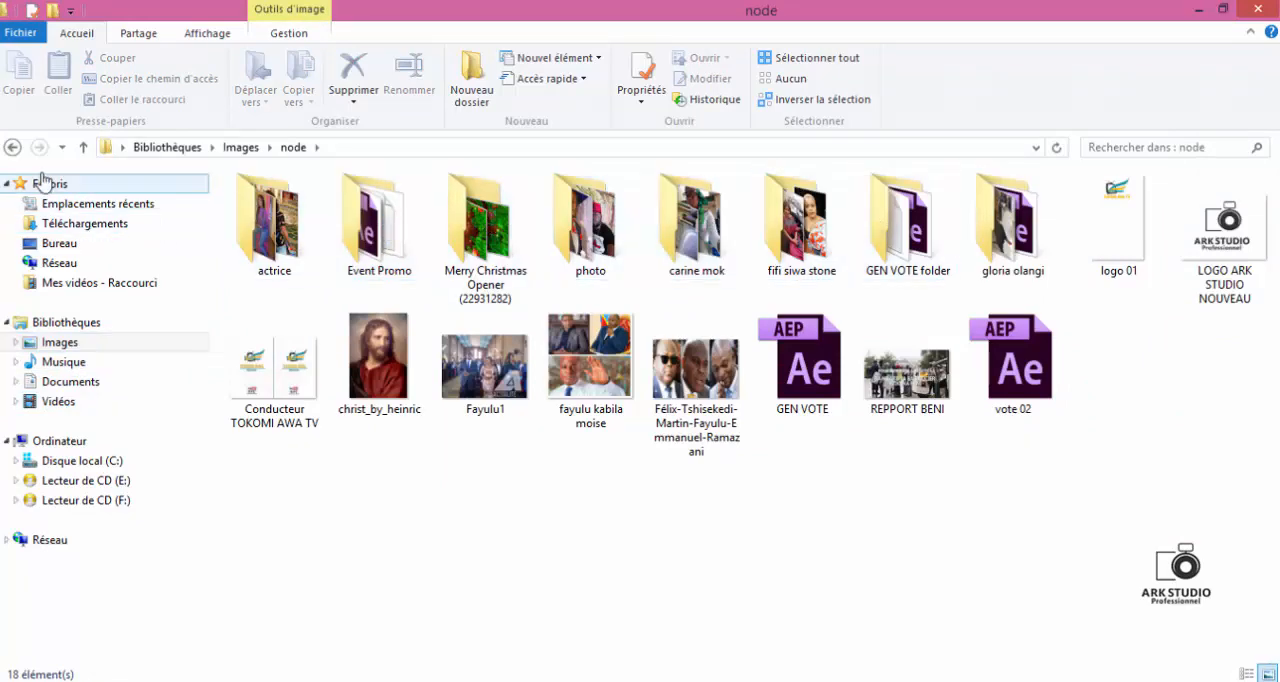
{"action": "left_click", "coordinate": [84, 150]}
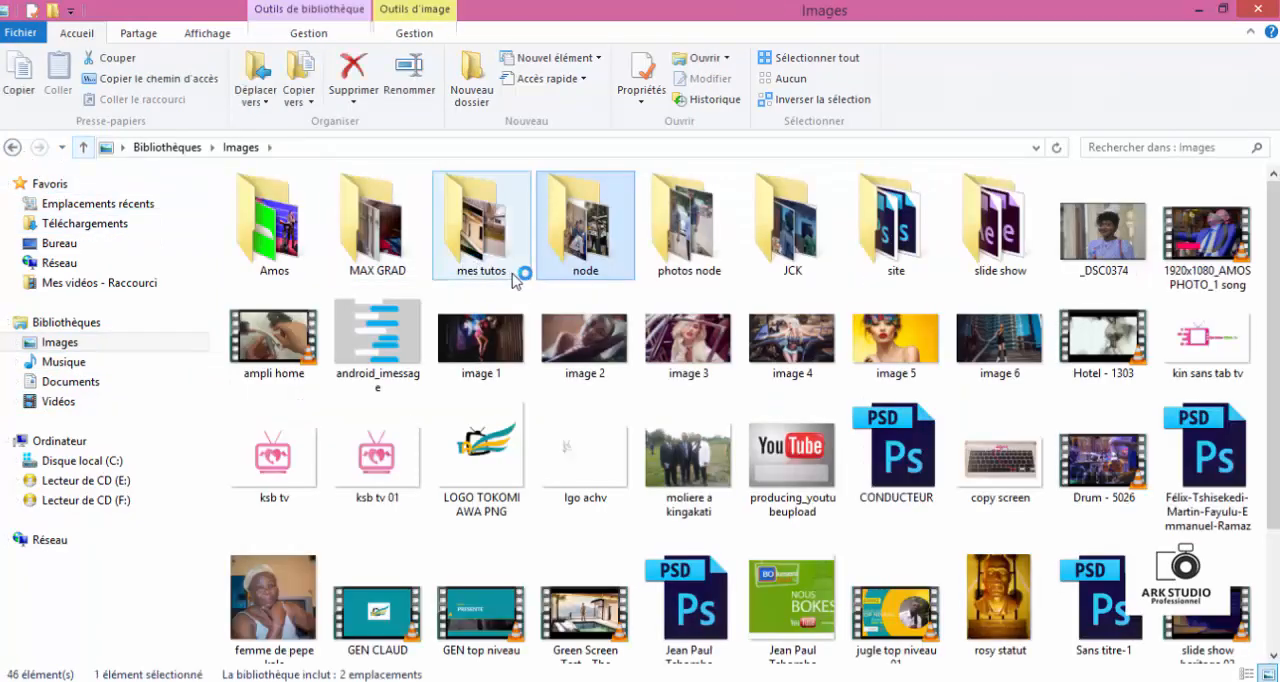
{"action": "double_click", "coordinate": [506, 272]}
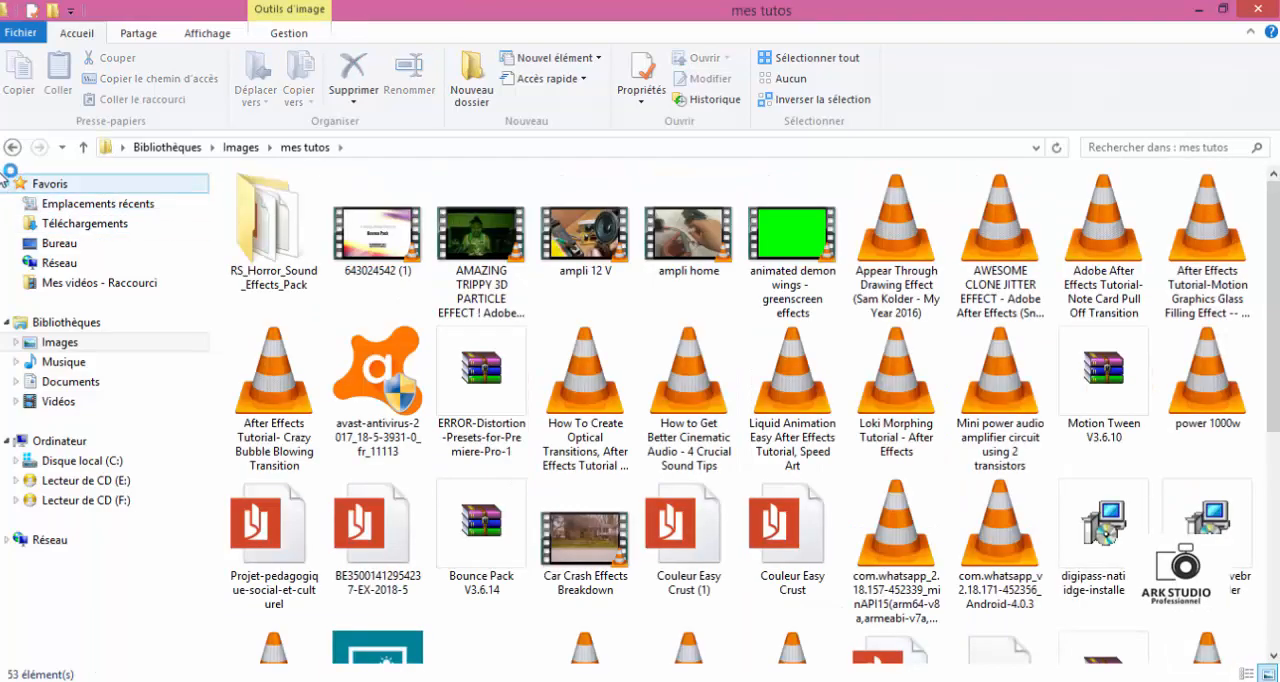
{"action": "left_click", "coordinate": [90, 147]}
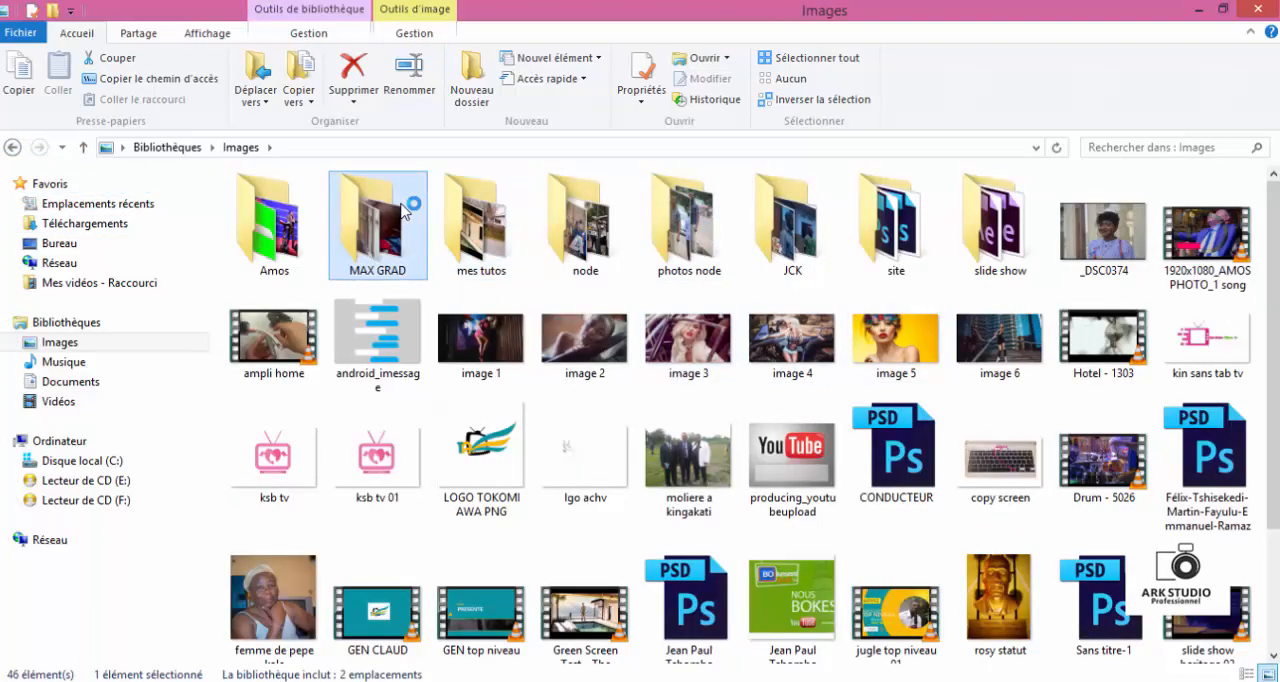
- Import the Mariage Culte video from the ELEMENT Roulage folder into the project's 00 images folder
{"action": "double_click", "coordinate": [300, 215]}
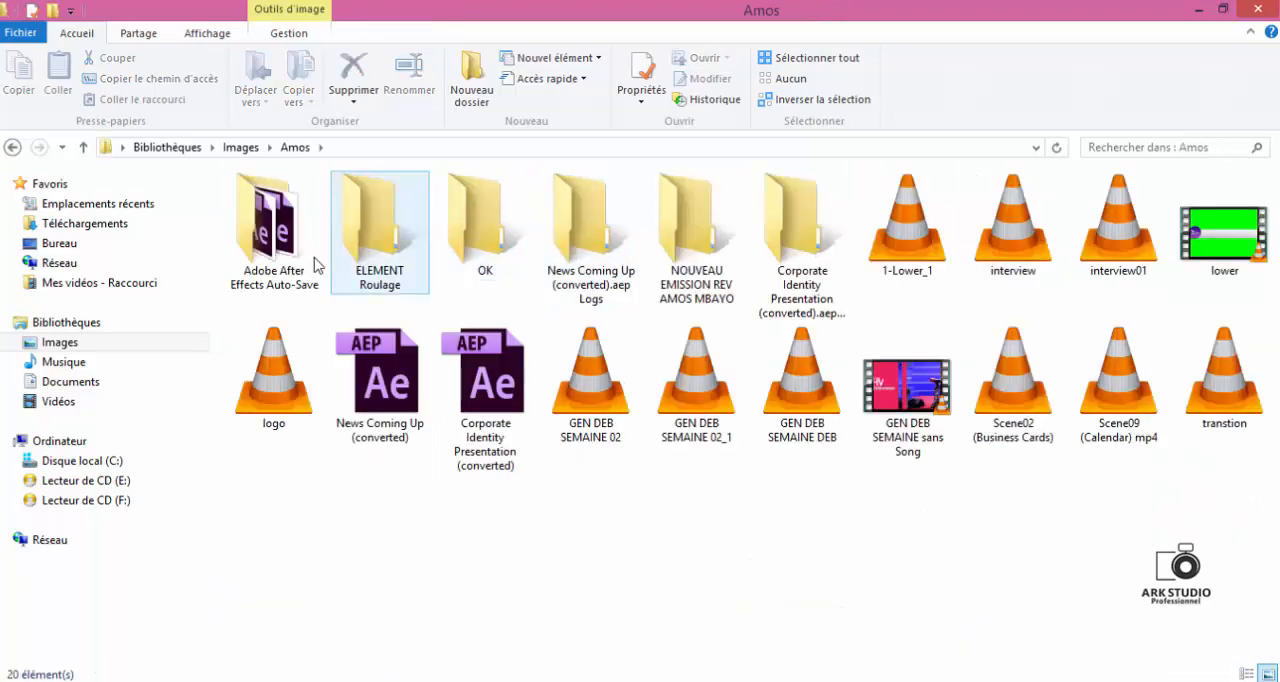
{"action": "double_click", "coordinate": [375, 238]}
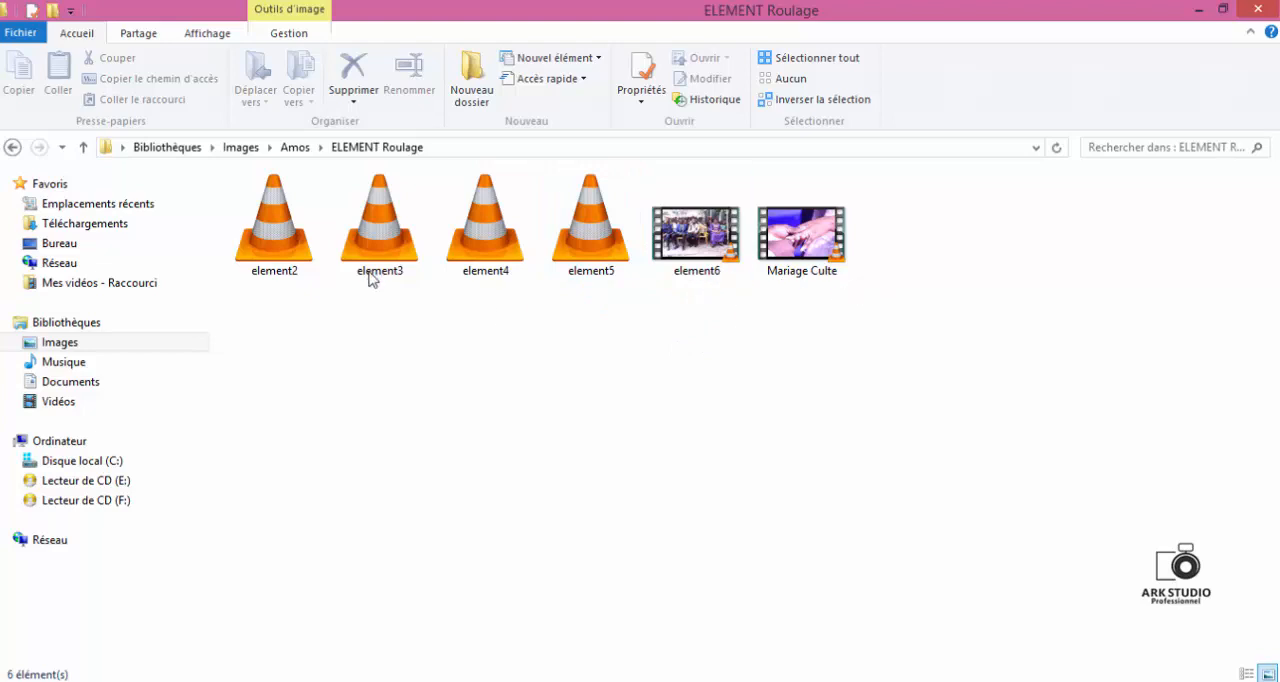
{"action": "left_click_drag", "start_coordinate": [808, 246], "coordinate": [220, 281]}
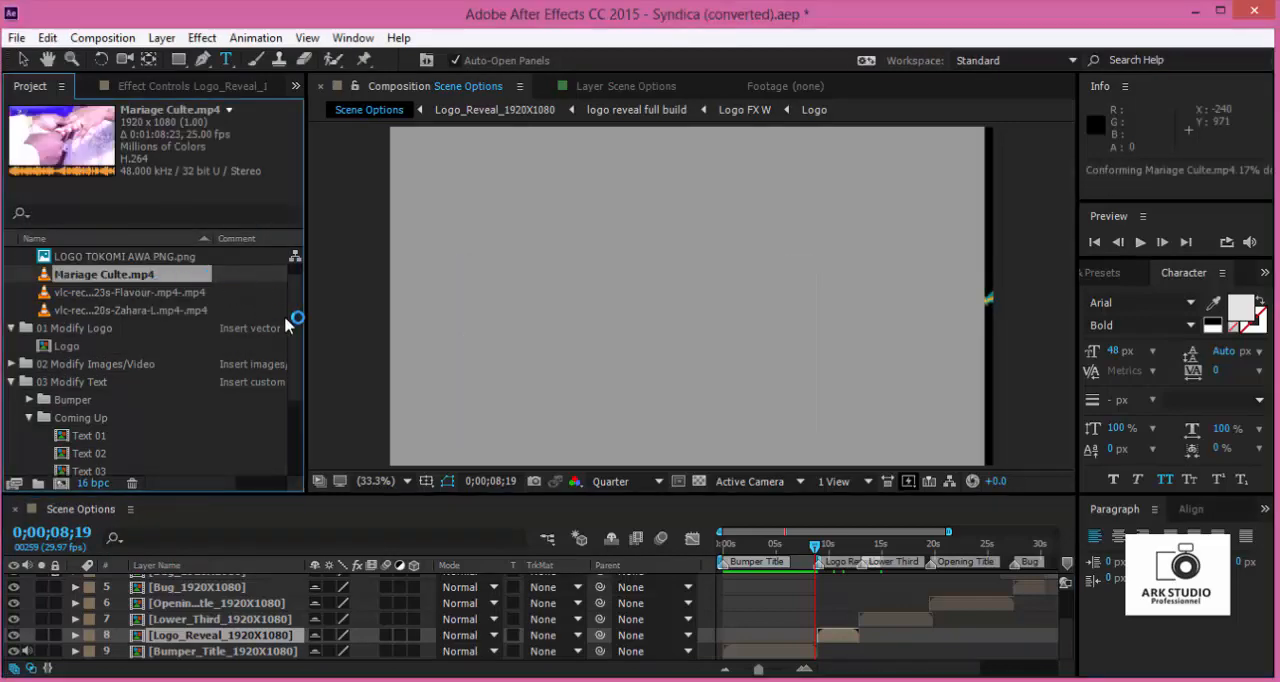
{"action": "scroll", "coordinate": [295, 289], "scroll_direction": "up", "scroll_amount": 1}
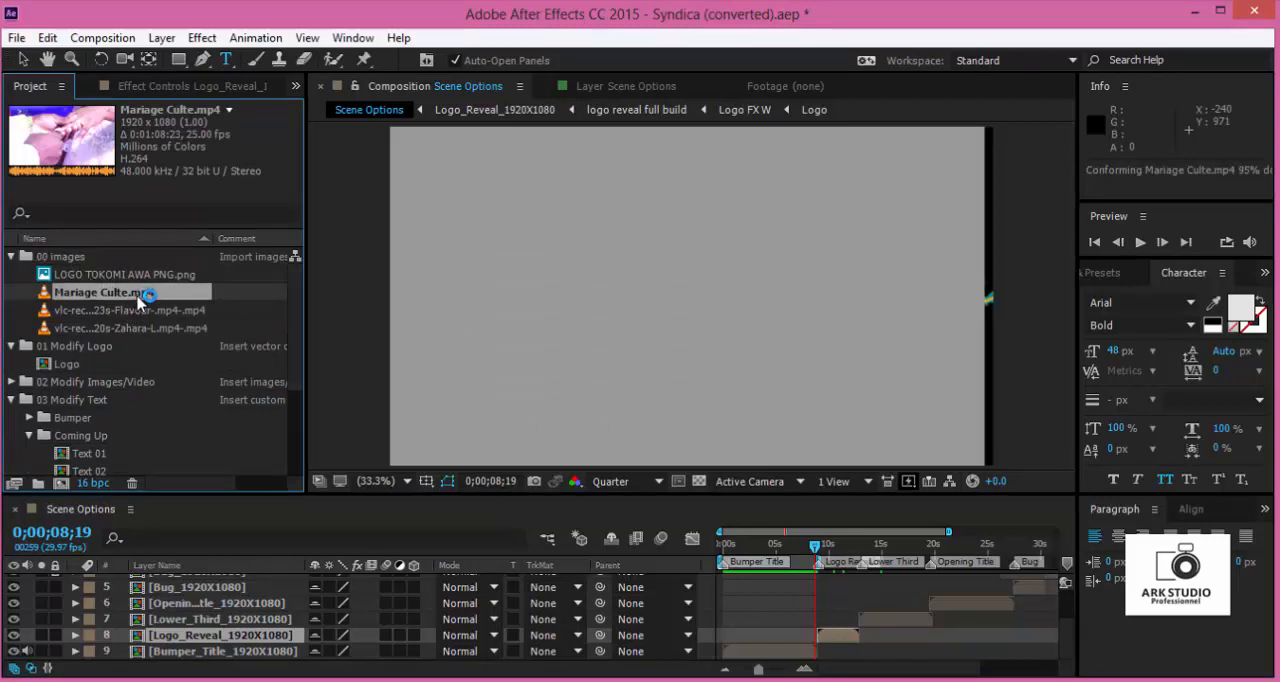
- Add Mariage Culte.mp4 to the Scene Options timeline, starting just before the logo reveal, as the lowest layer beneath Bumper_Title_1920X1080
{"action": "left_click_drag", "start_coordinate": [140, 300], "coordinate": [805, 645]}
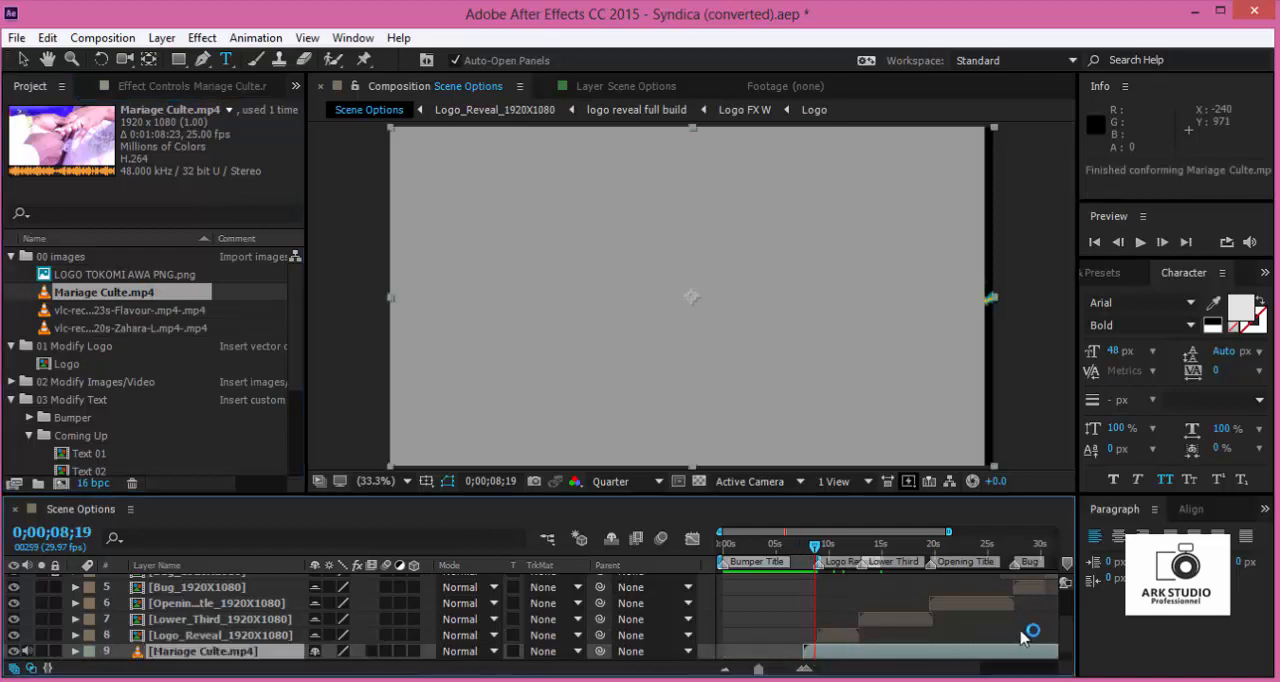
{"action": "scroll", "coordinate": [1062, 628], "scroll_direction": "down", "scroll_amount": 1}
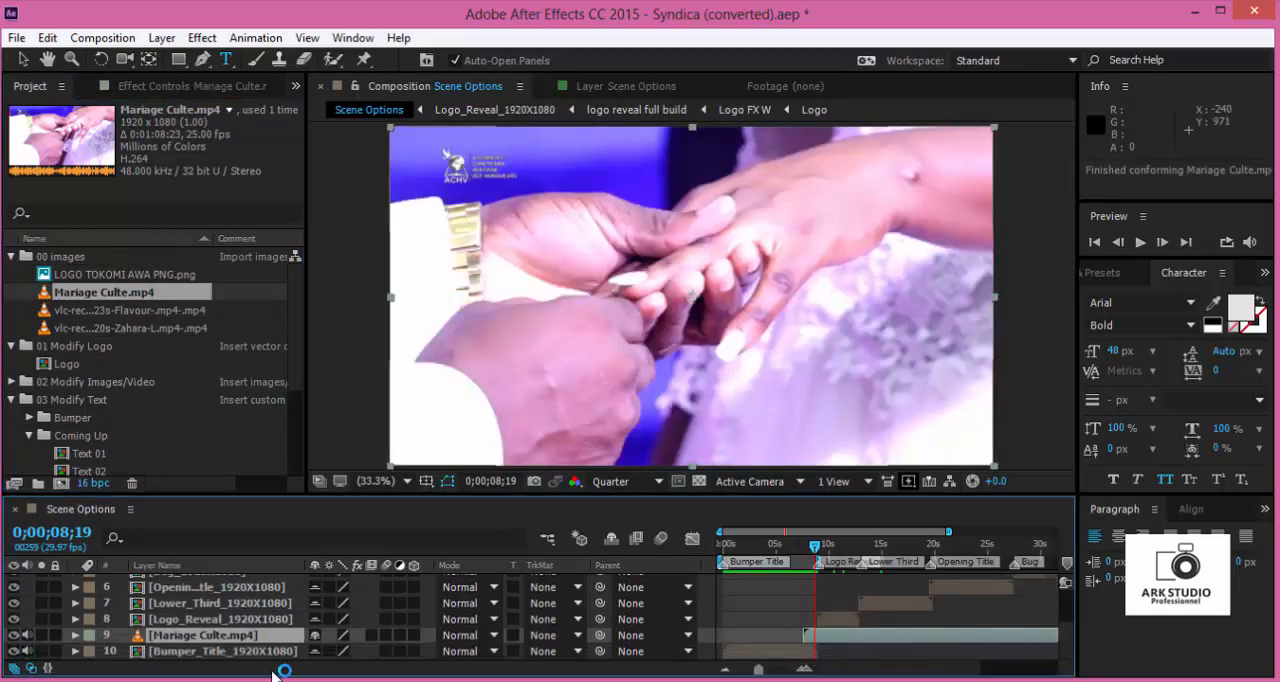
{"action": "left_click_drag", "start_coordinate": [200, 641], "coordinate": [214, 666]}
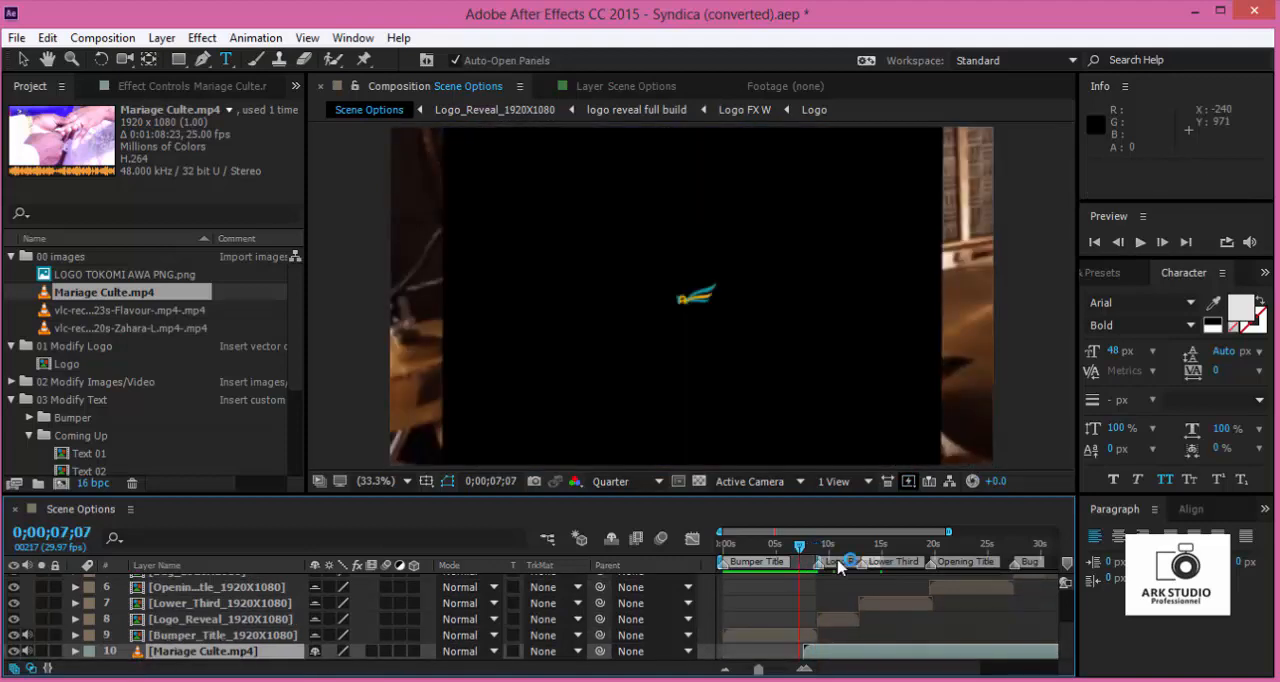
- End the work area at 0;00;14;00, preview it from the first frame and check the lower third over the video at 0;00;14;18
{"action": "left_click_drag", "start_coordinate": [800, 543], "coordinate": [869, 557]}
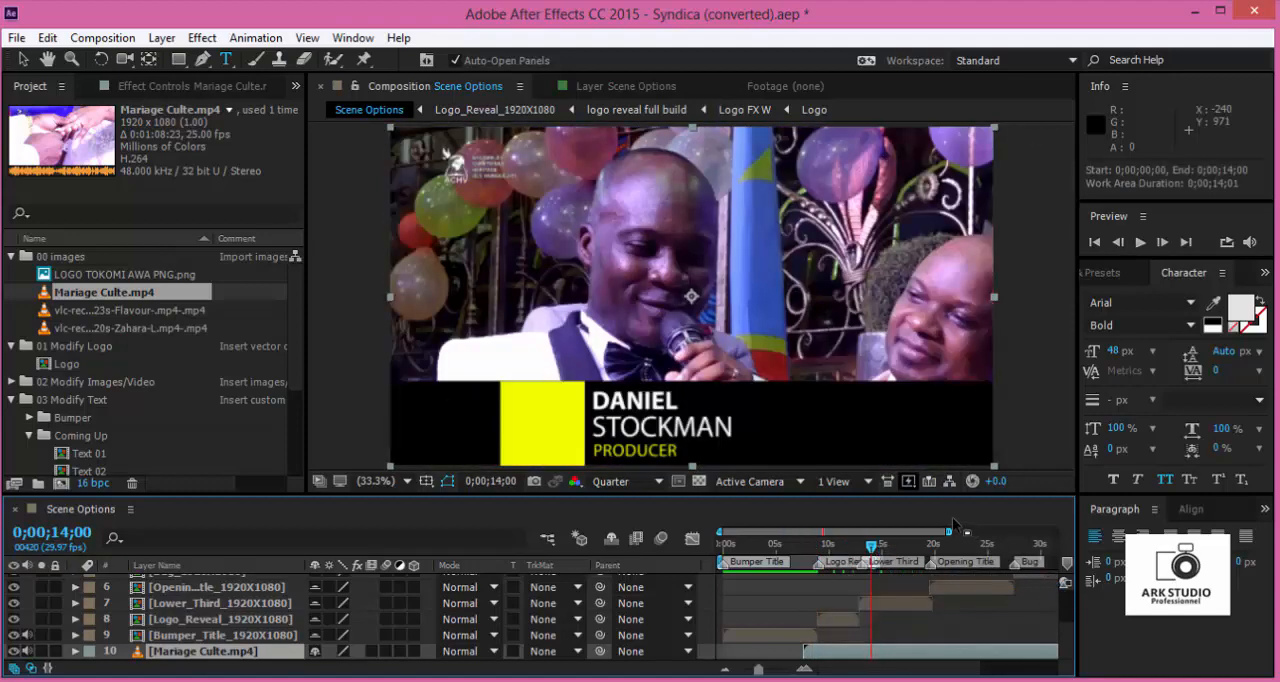
{"action": "left_click", "coordinate": [1095, 242]}
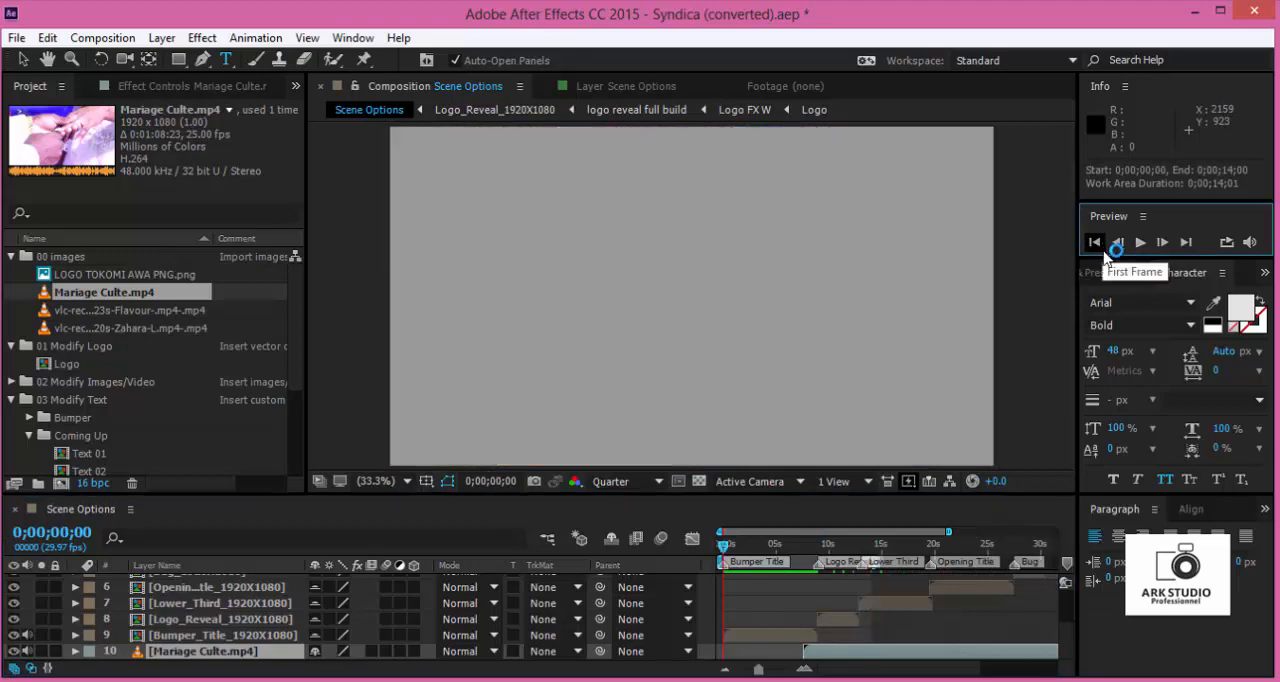
{"action": "left_click", "coordinate": [1140, 243]}
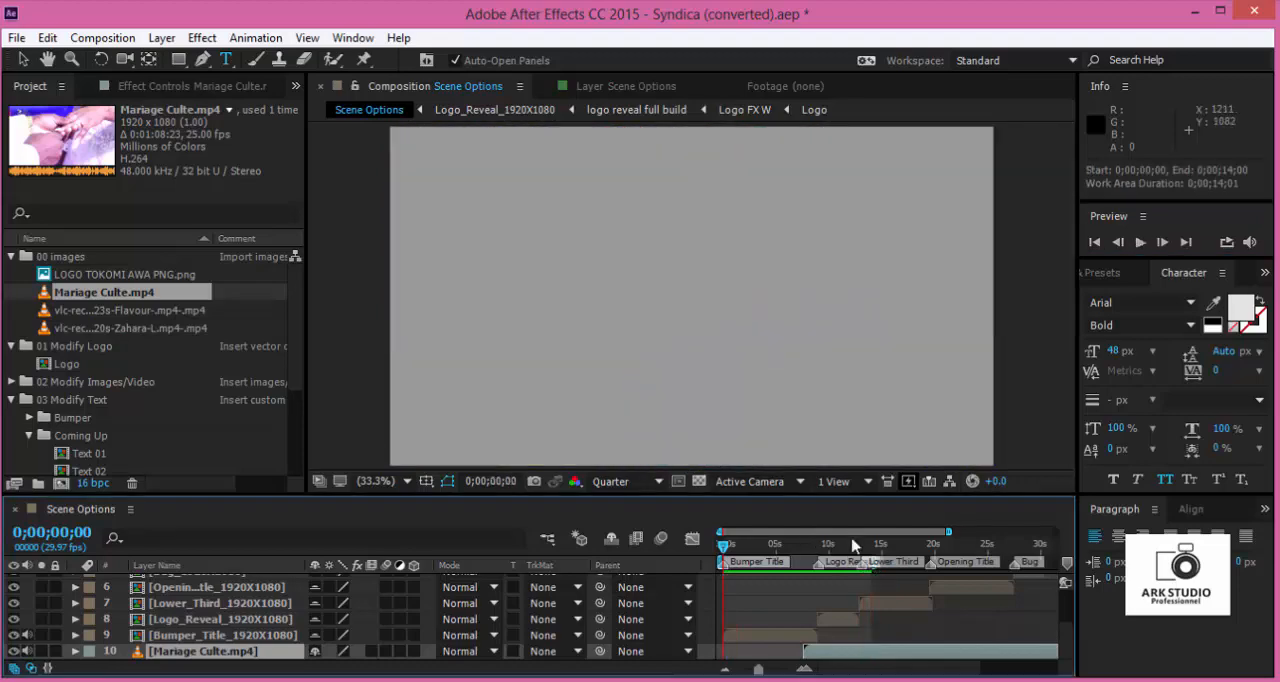
{"action": "left_click_drag", "start_coordinate": [855, 545], "coordinate": [879, 546]}
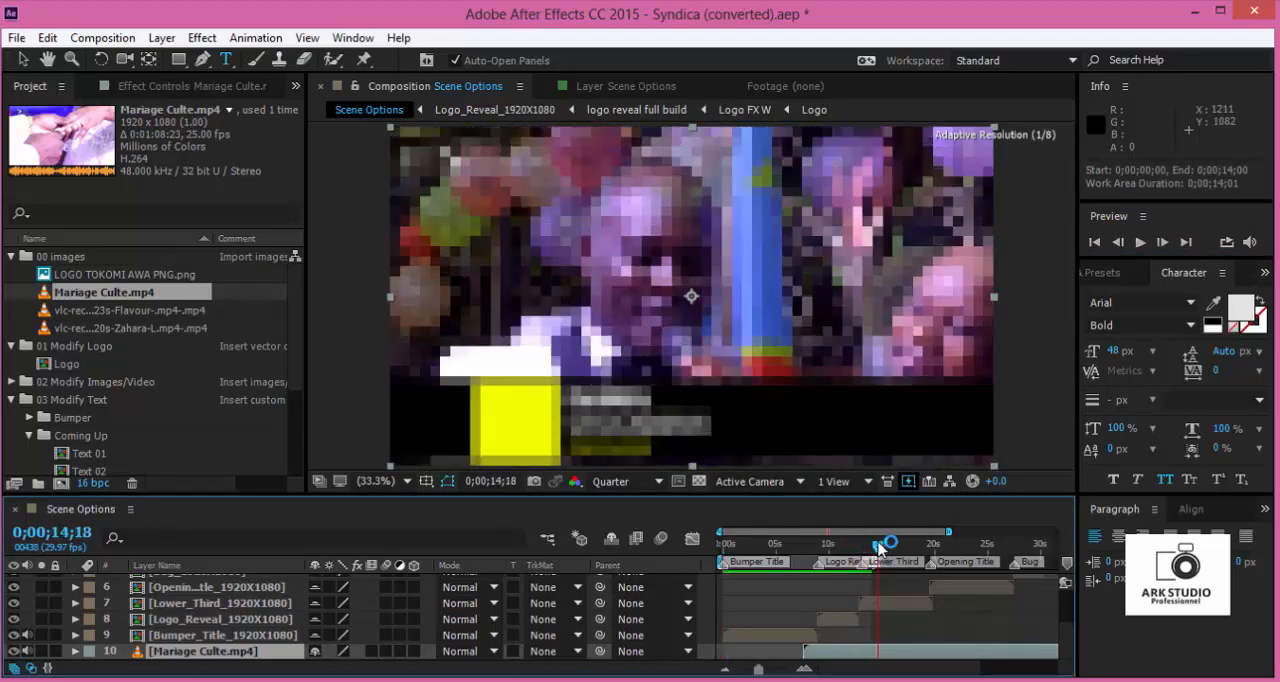